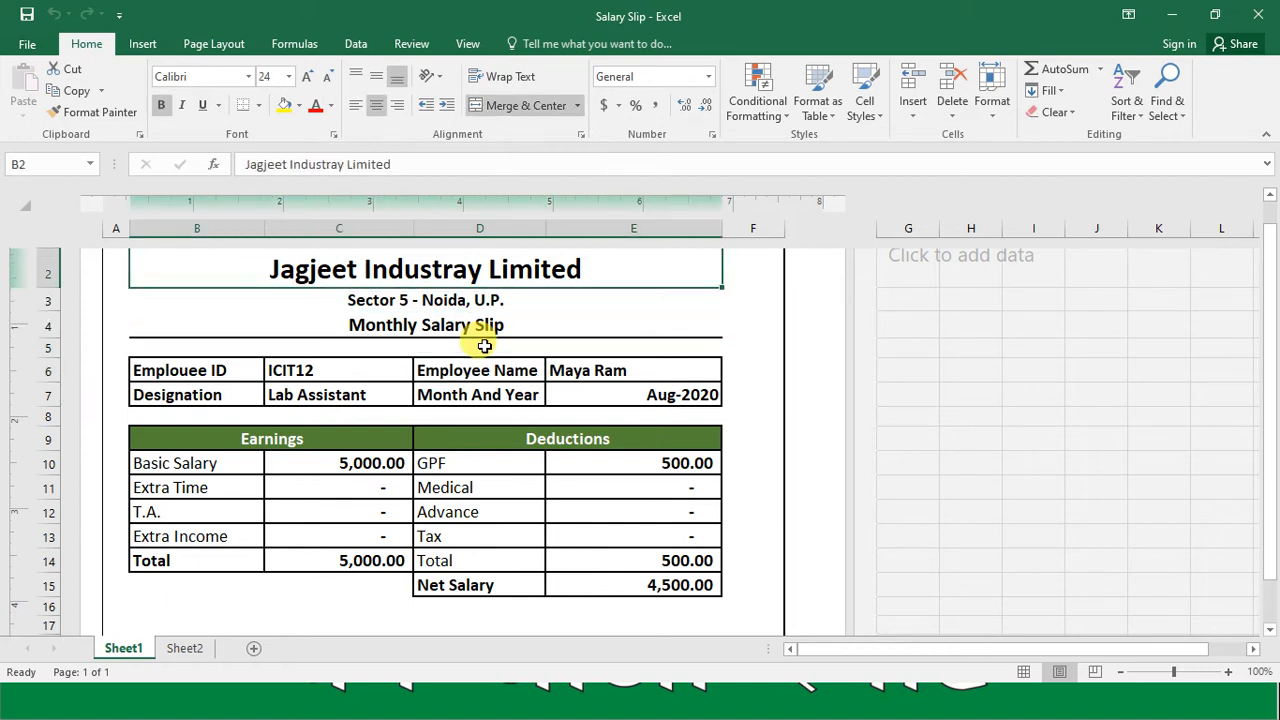
Step: Examine the salary slip's heading rows and the employee detail cells in rows 6 and 7, including their lookup formulas
key("Down")
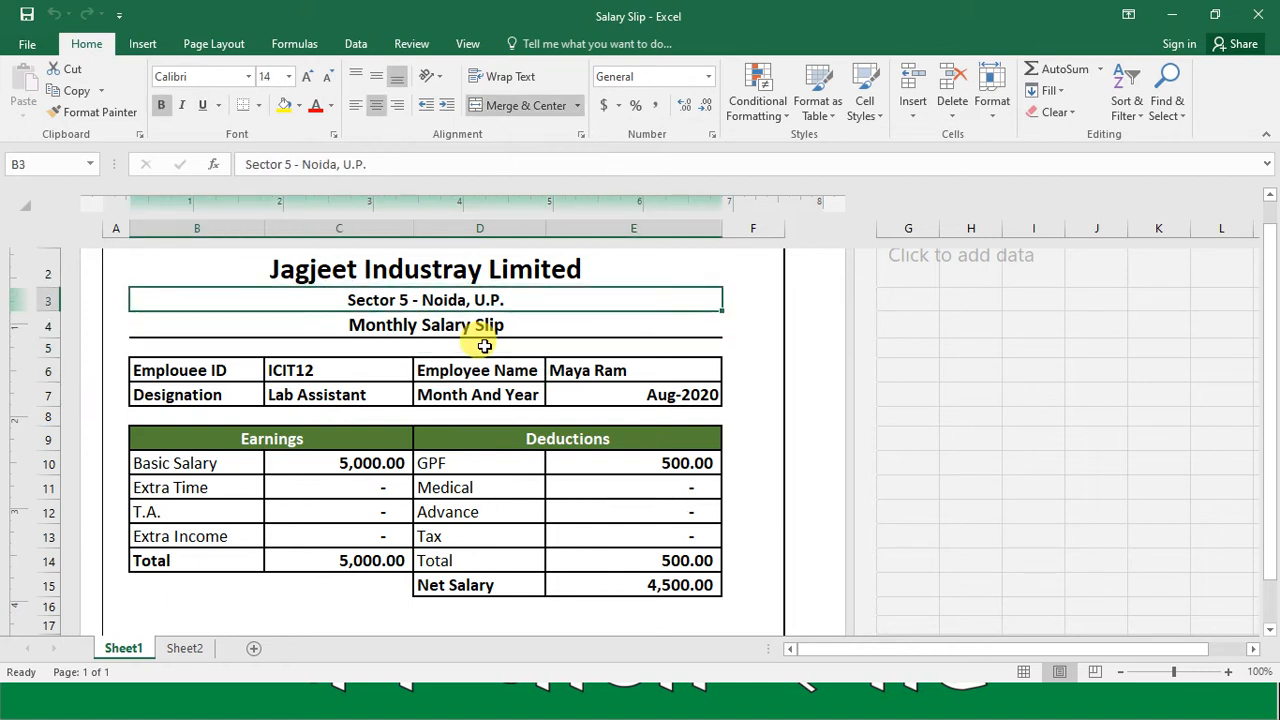
key("Down")
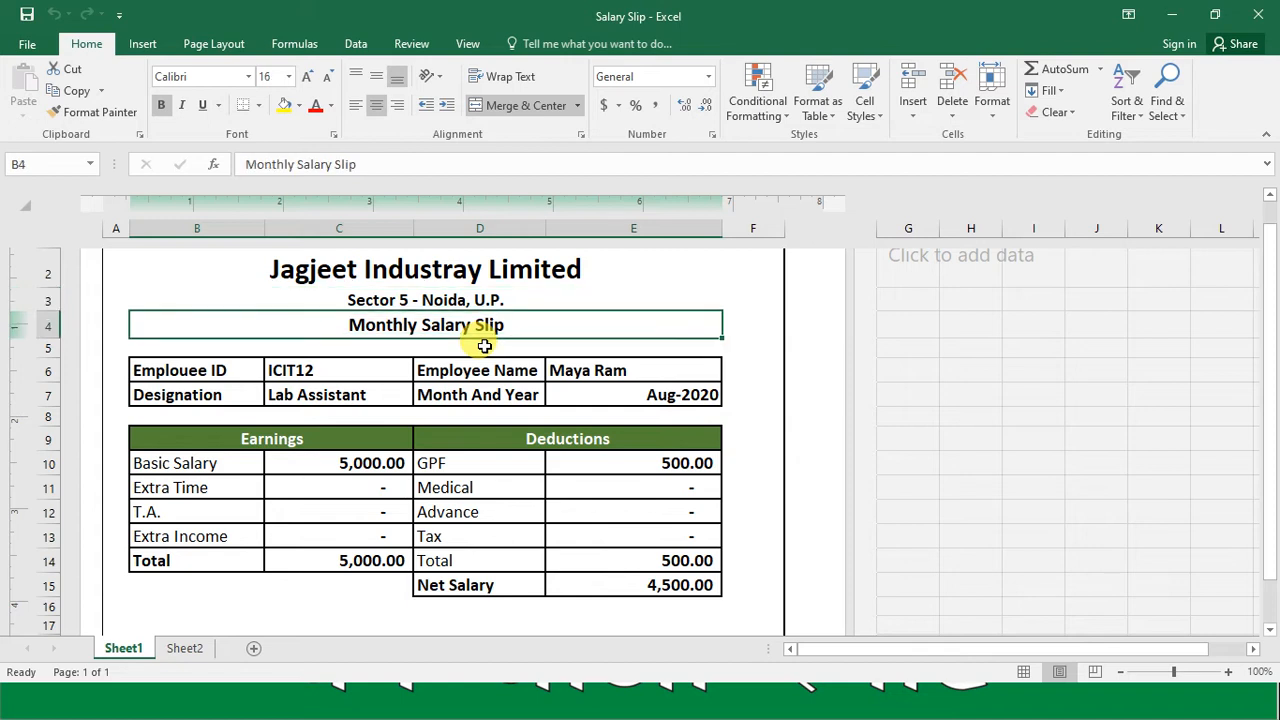
key("Down")
key("Down")
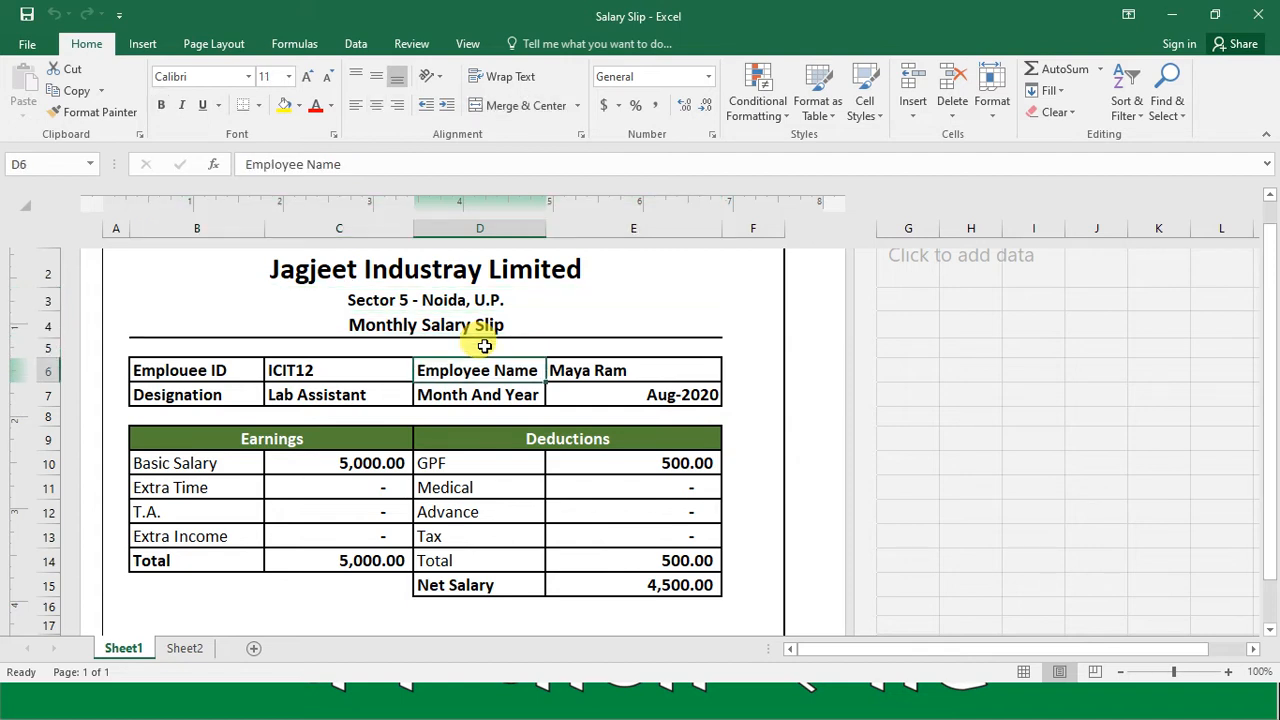
key("Left")
key("Left")
key("Right")
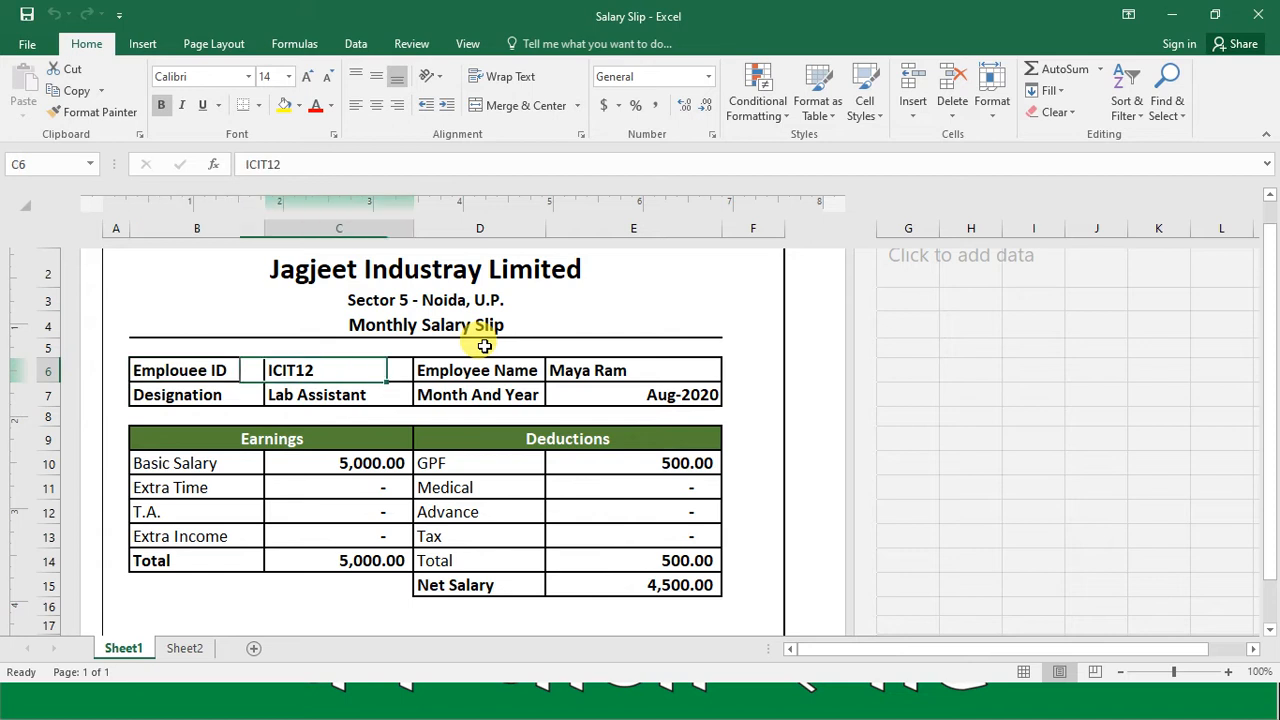
key("Right")
key("Right")
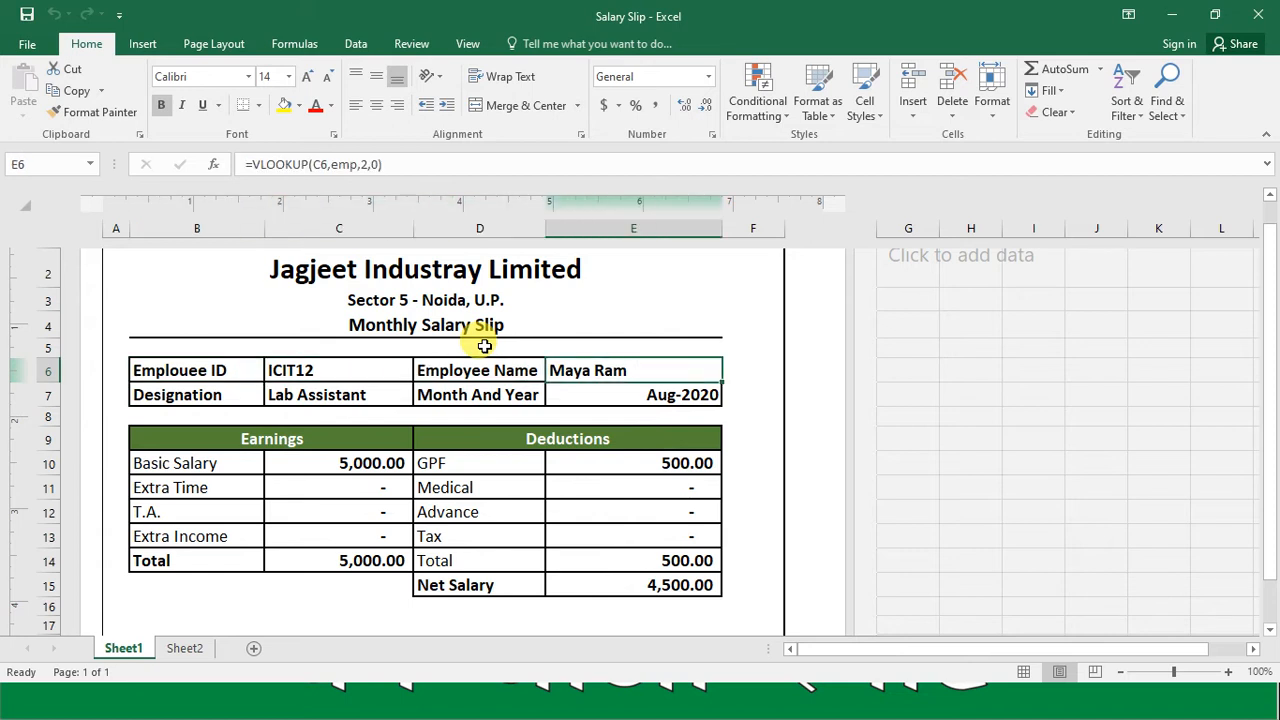
key("Left")
key("Left")
key("Left")
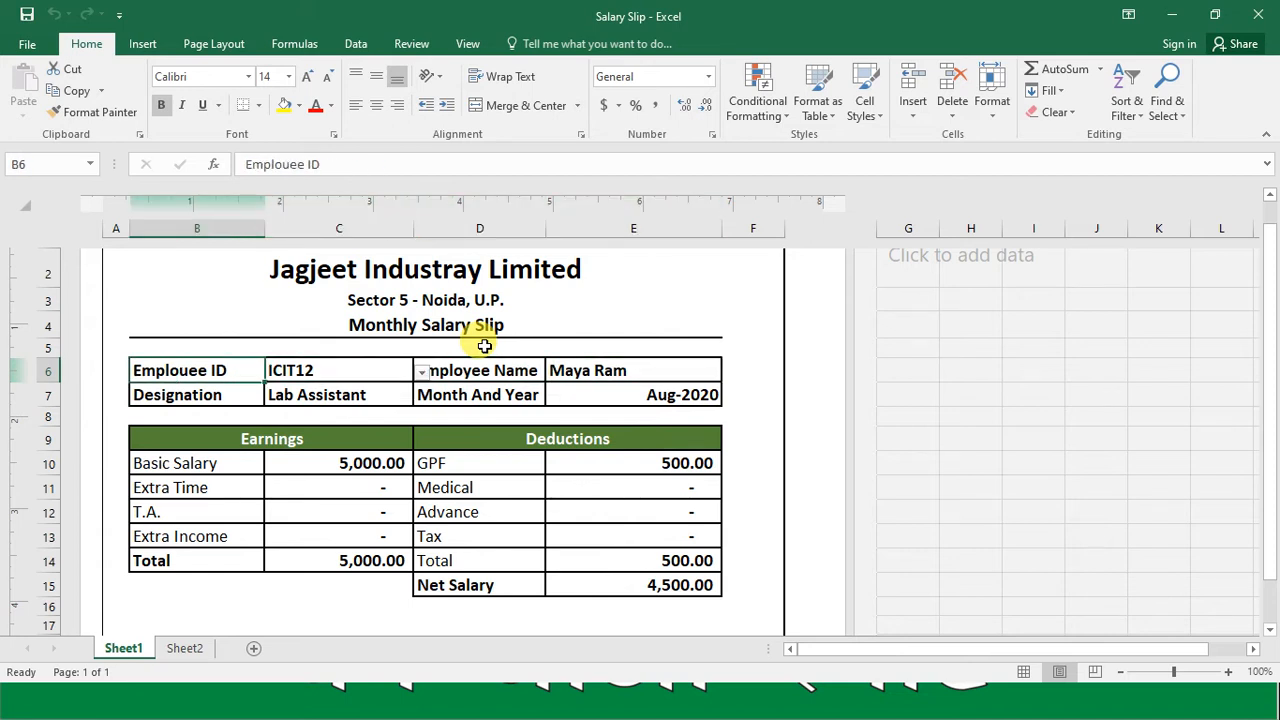
key("Down")
key("Right")
key("Right")
Step: Examine the Earnings and Deductions sections of the salary slip, including the lookup formulas in the earnings amounts
key("Right")
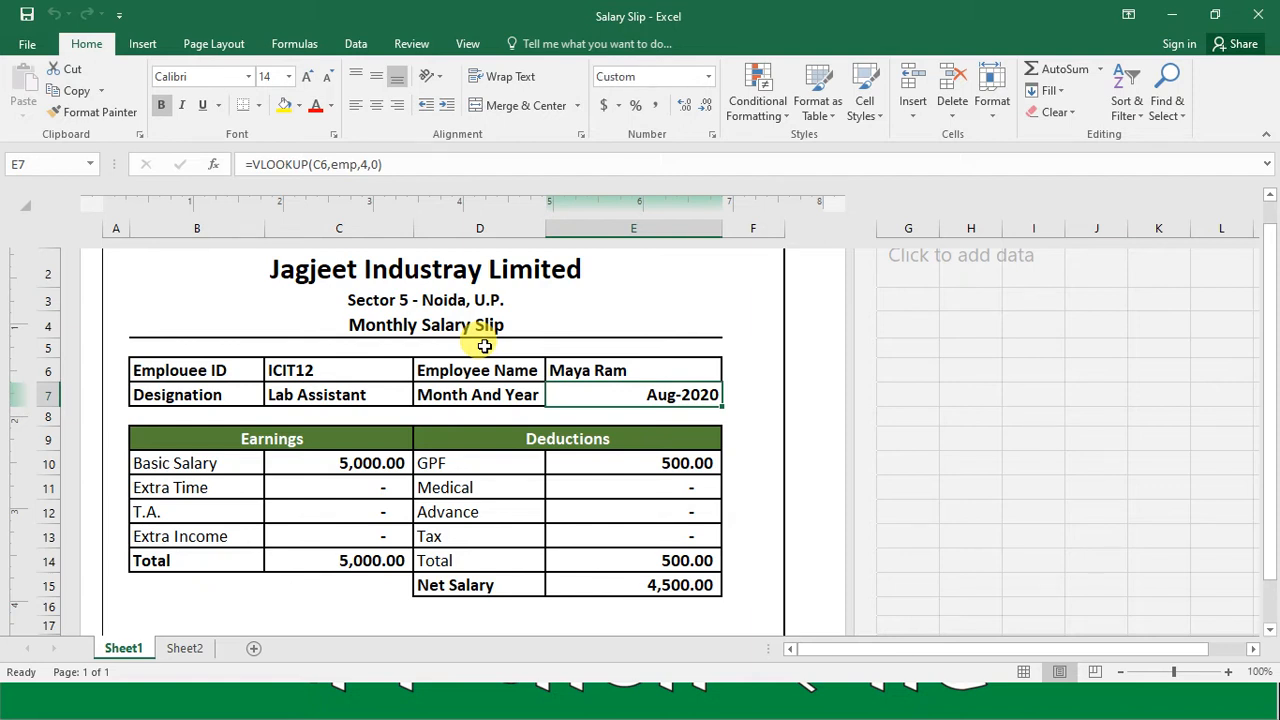
key("Left")
key("Left")
key("Left")
key("Left")
key("Down")
key("Down")
key("Down")
key("Right")
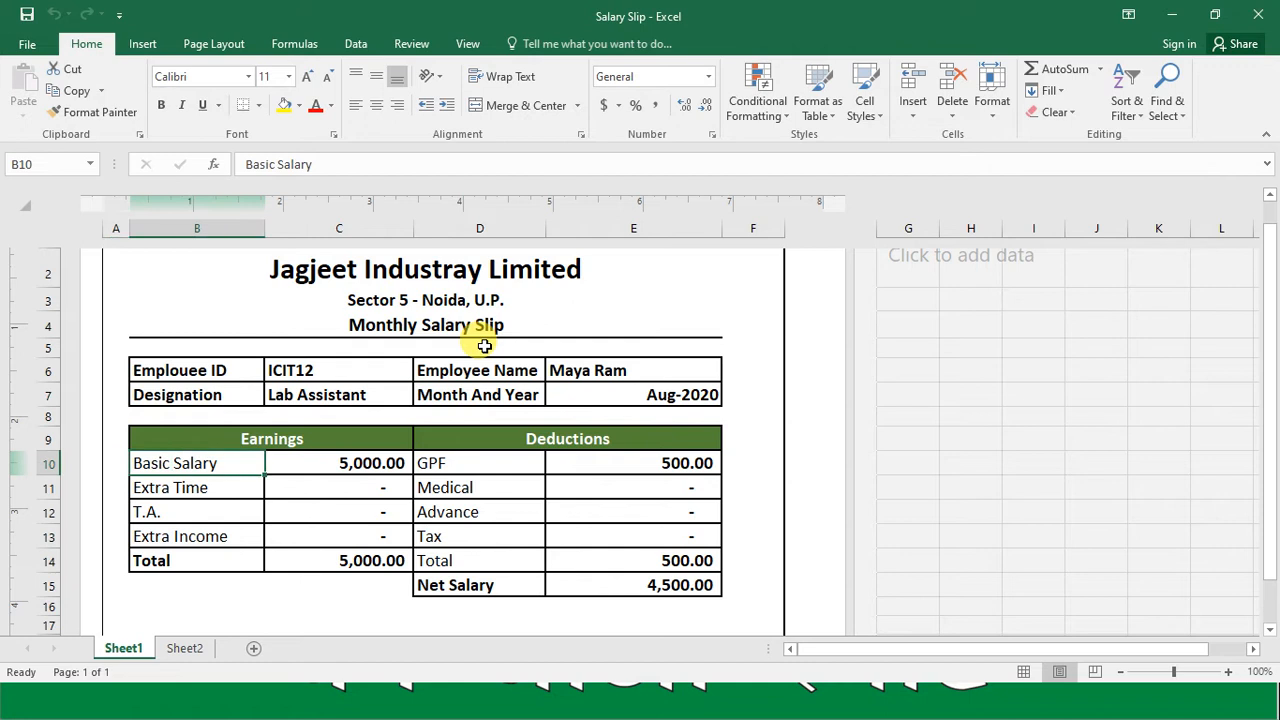
key("Right")
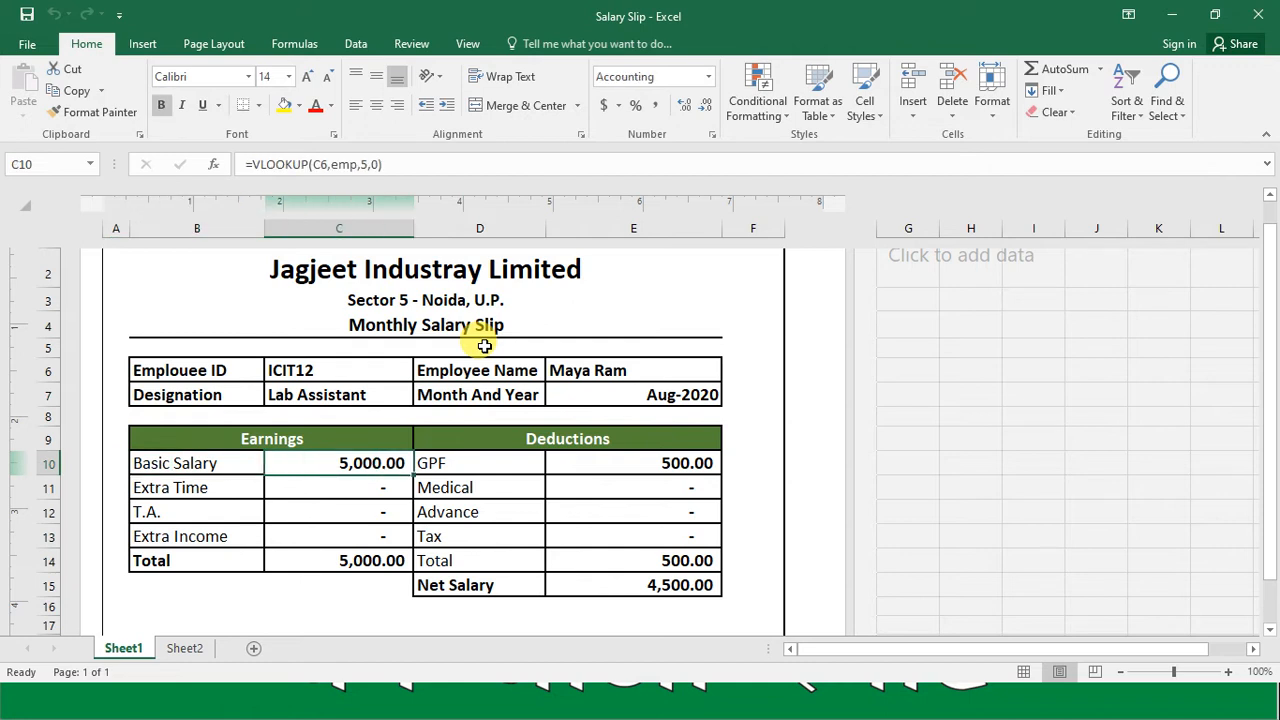
key("Down")
key("Down")
key("Down")
key("Down")
key("Up")
key("Up")
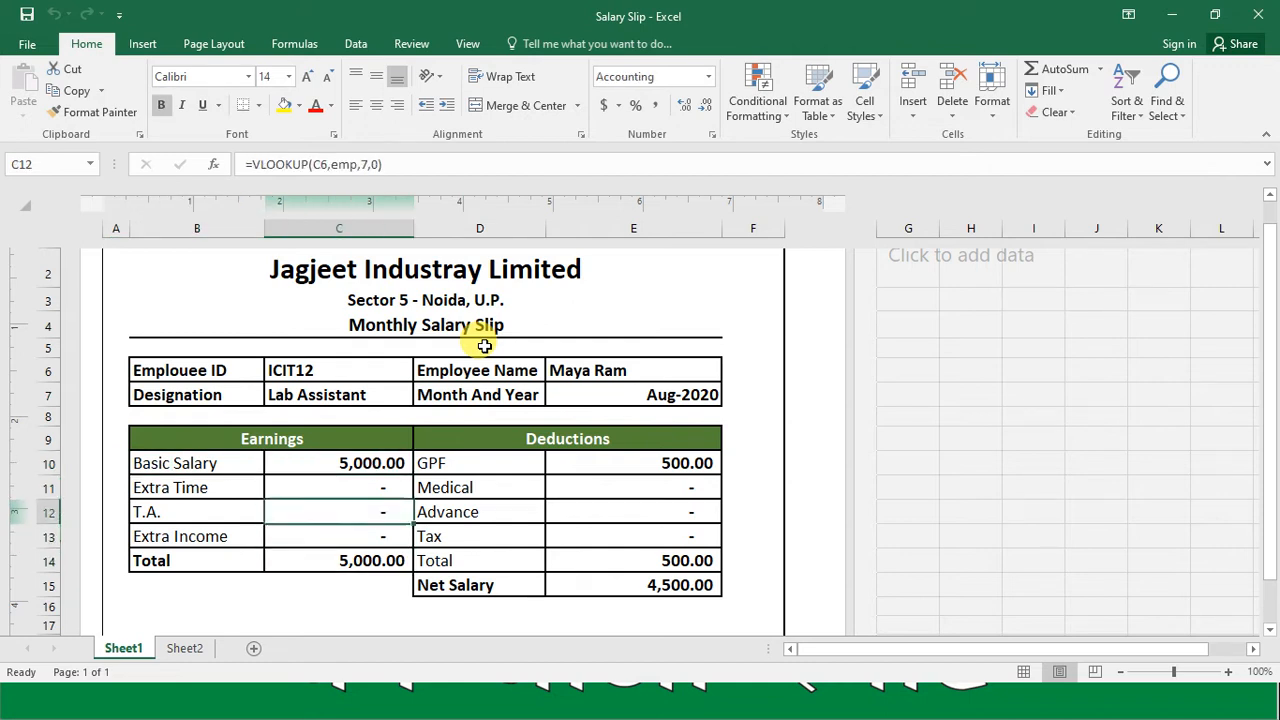
key("Right")
key("Right")
key("Right")
key("Right")
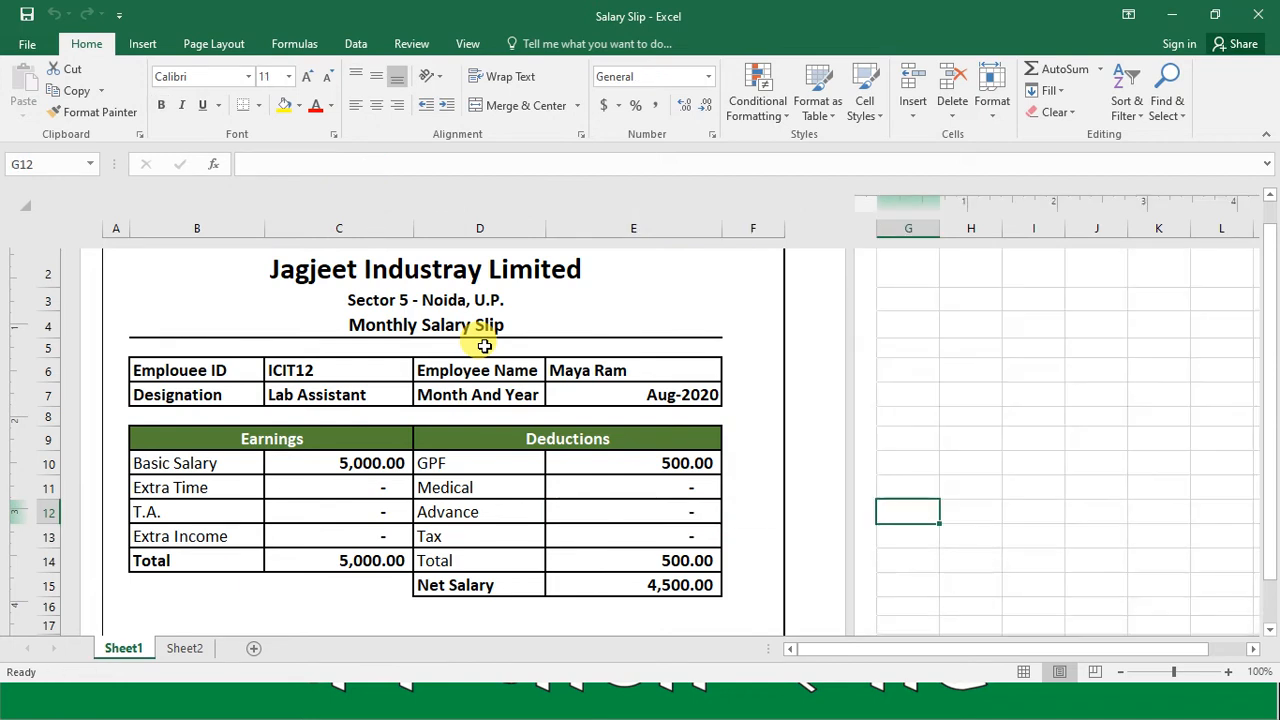
key("Left")
key("Left")
key("Left")
Step: Examine the employee and manager signature lines below the Net Salary row of the salary slip
key("Down")
key("Down")
key("Down")
key("Down")
key("Down")
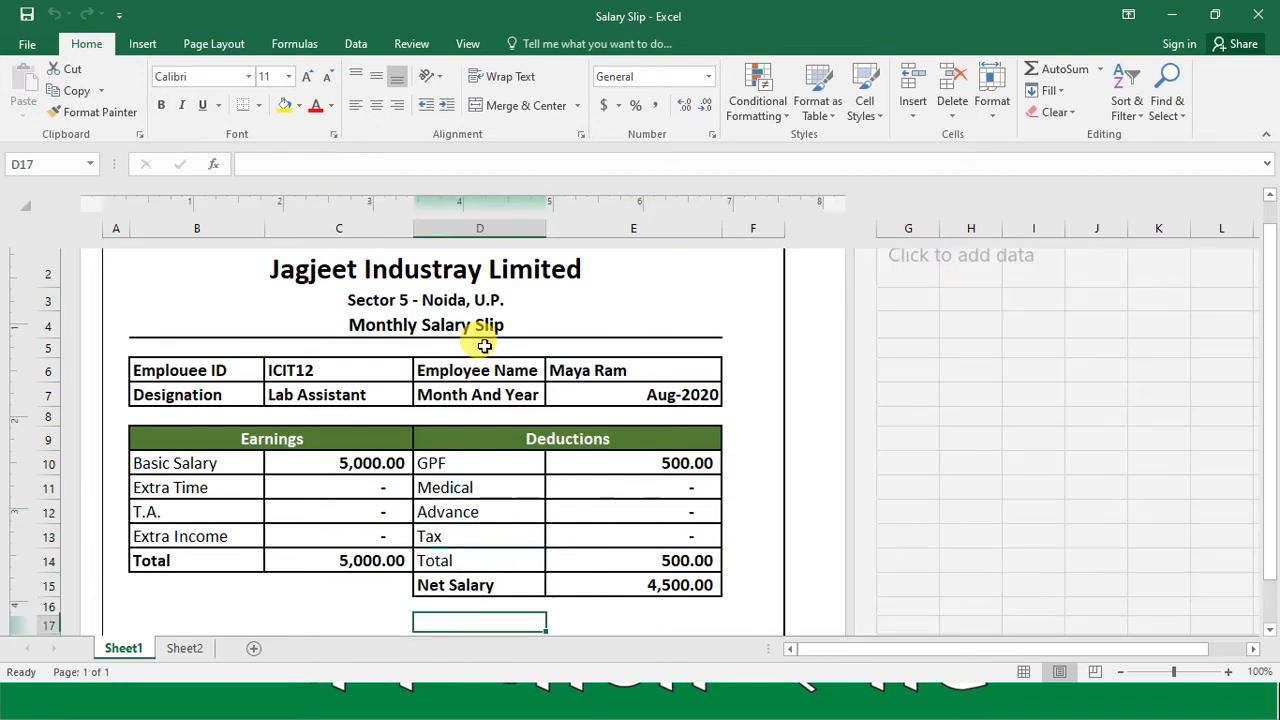
key("Down")
key("Left")
key("Left")
key("Right")
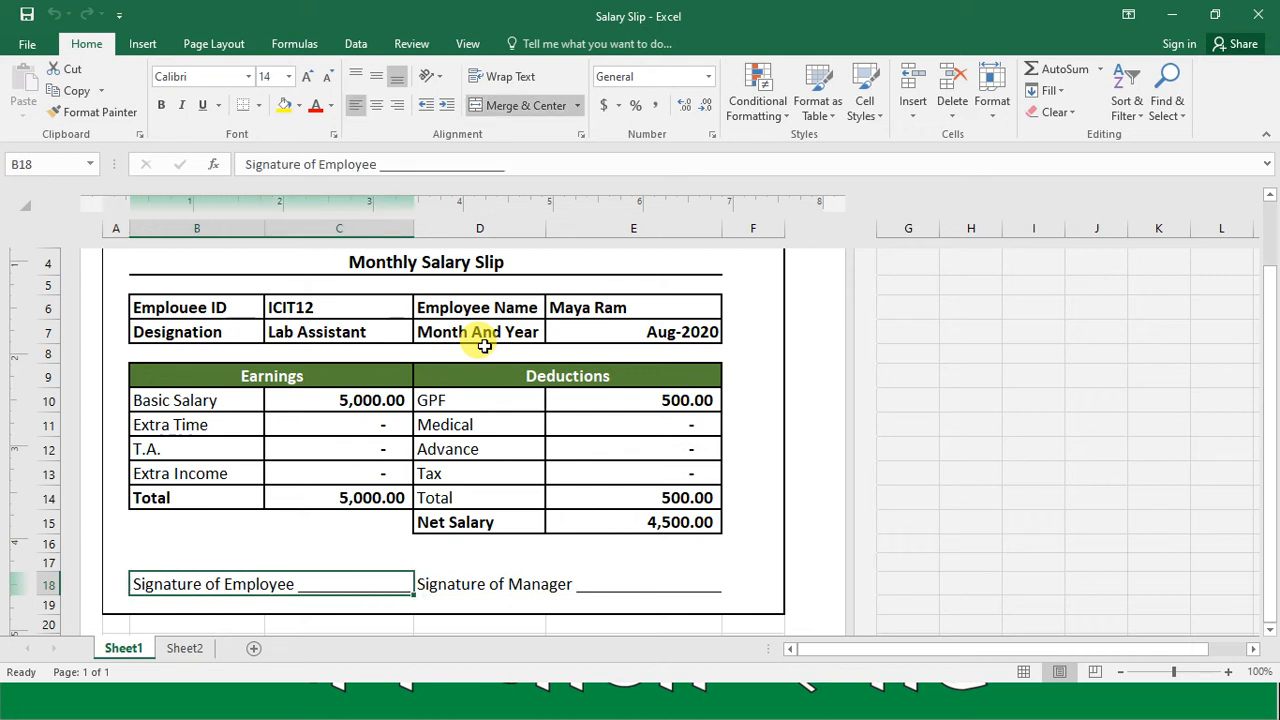
key("Right")
key("Up")
key("Up")
key("Up")
key("Up")
key("Up")
key("Up")
key("Up")
key("Up")
key("Up")
key("Up")
key("Up")
key("Up")
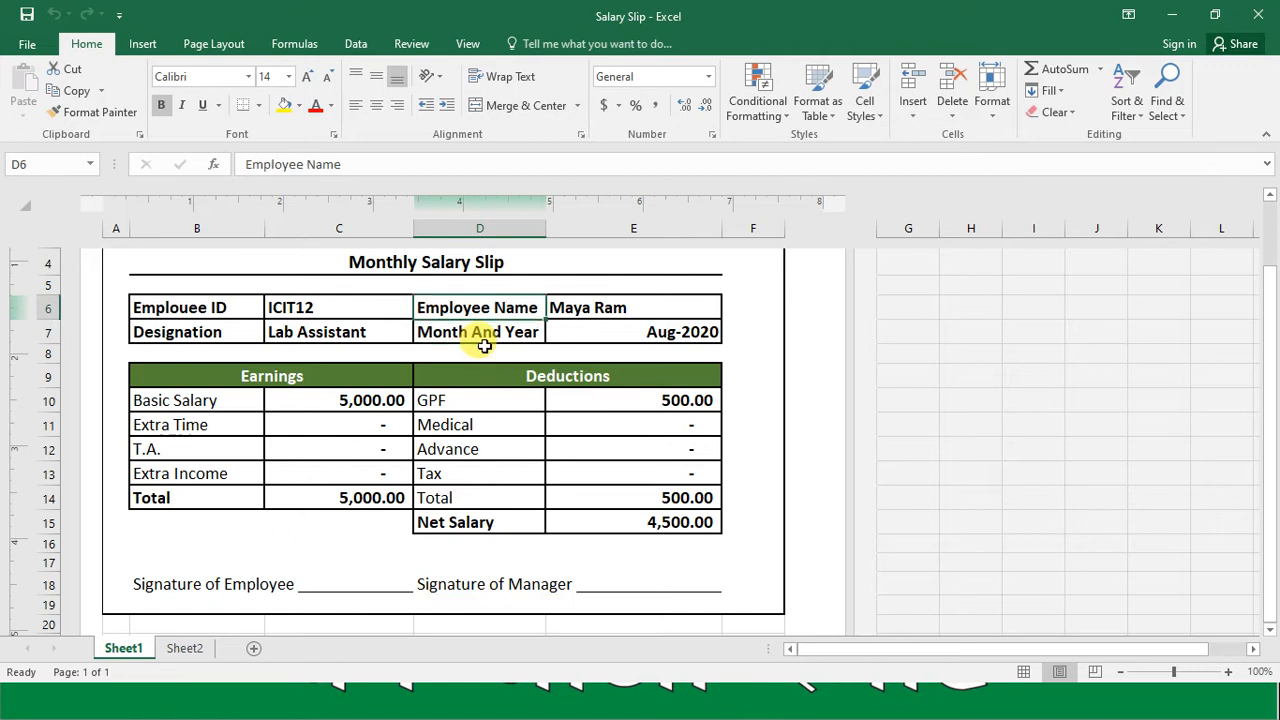
Step: Load the tenth employee's salary slip by choosing that employee's ID from the list in cell C6
left_click(391, 308)
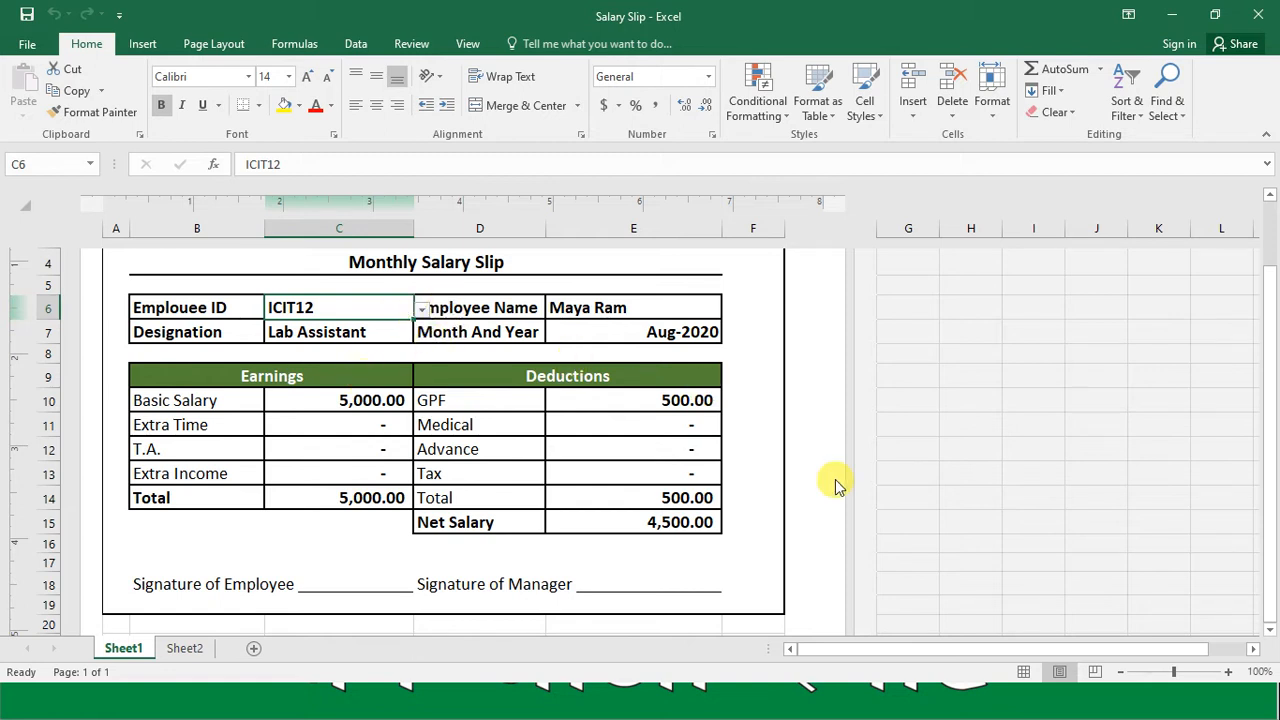
left_click(424, 311)
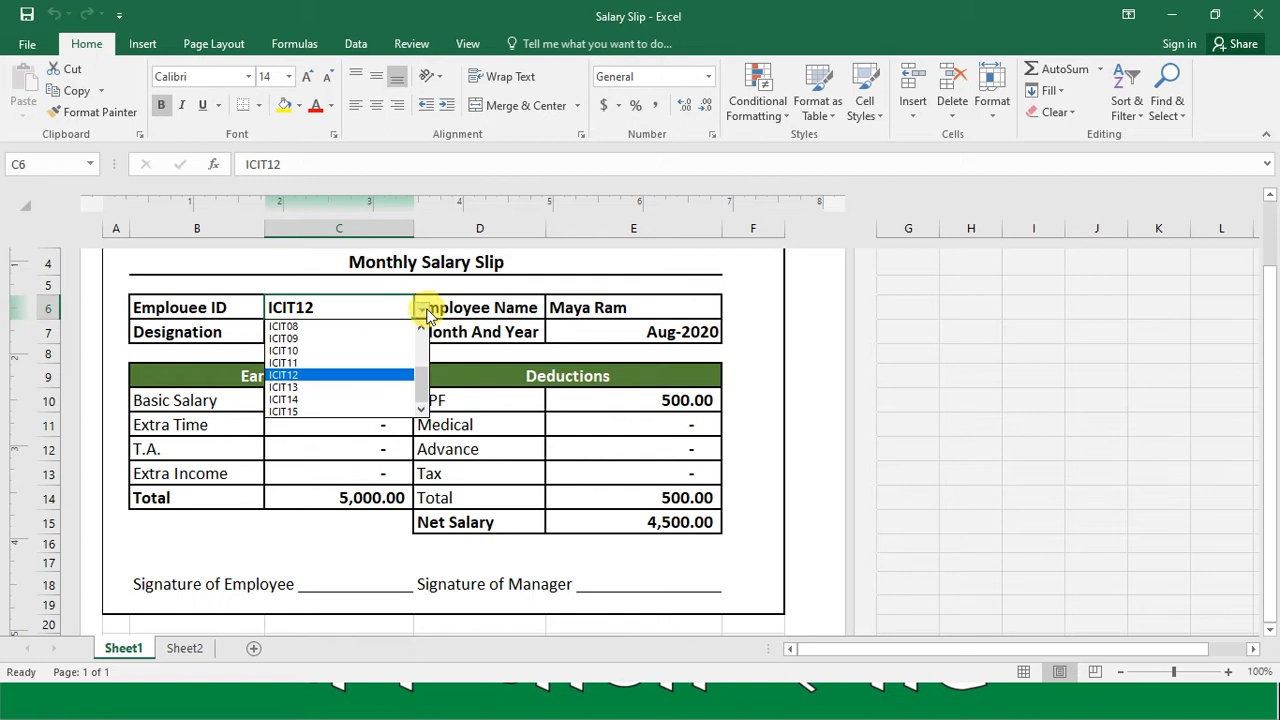
left_click(330, 351)
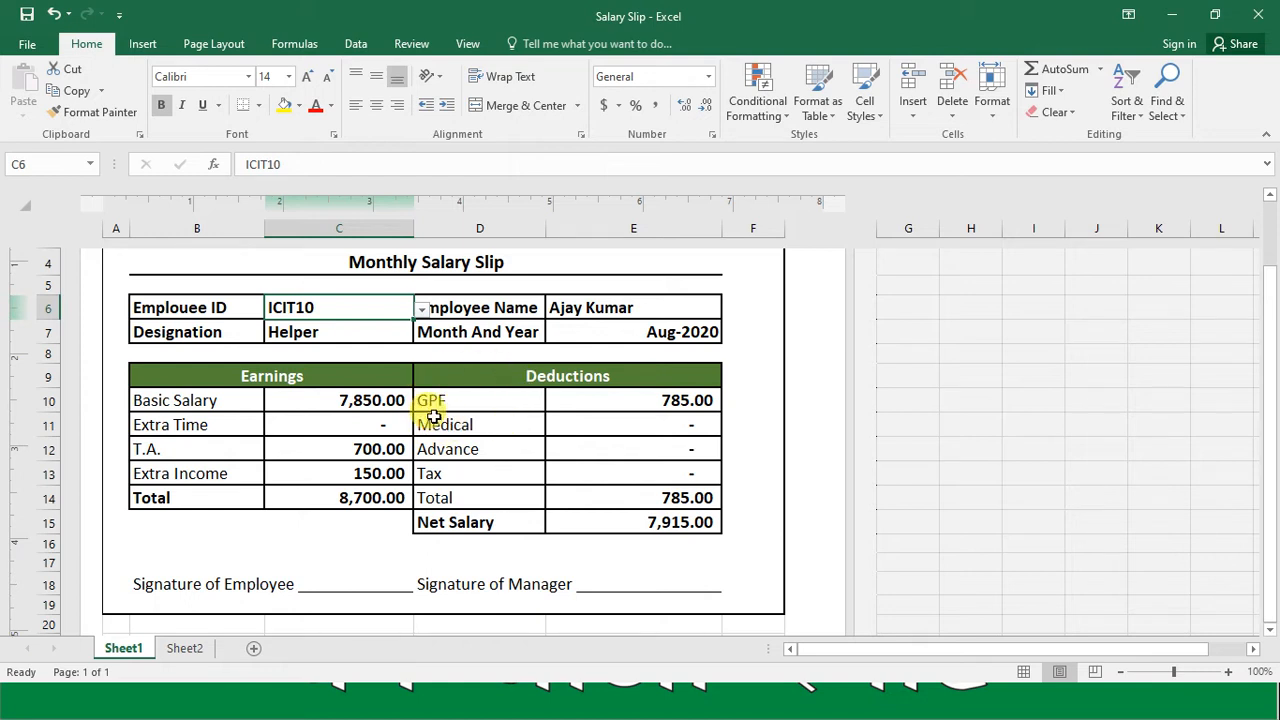
Step: Switch the salary slip to the first employee ID in cell C6's list
left_click(422, 311)
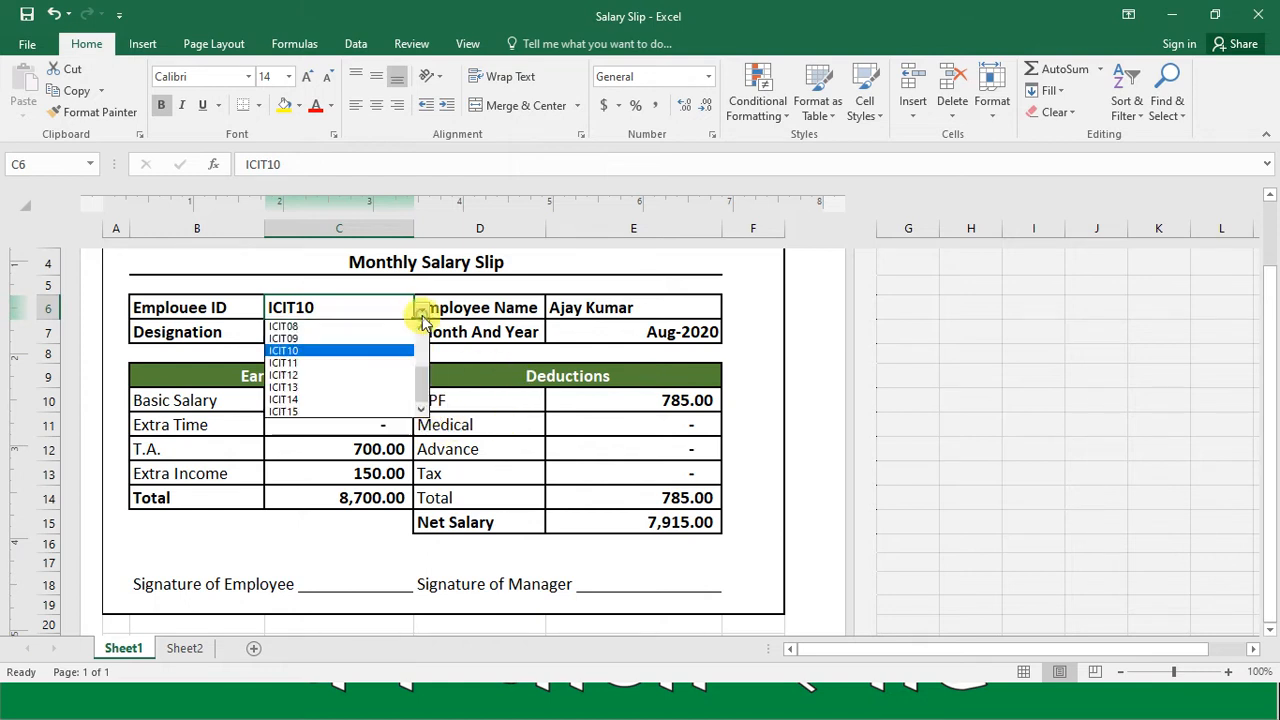
left_click(425, 333)
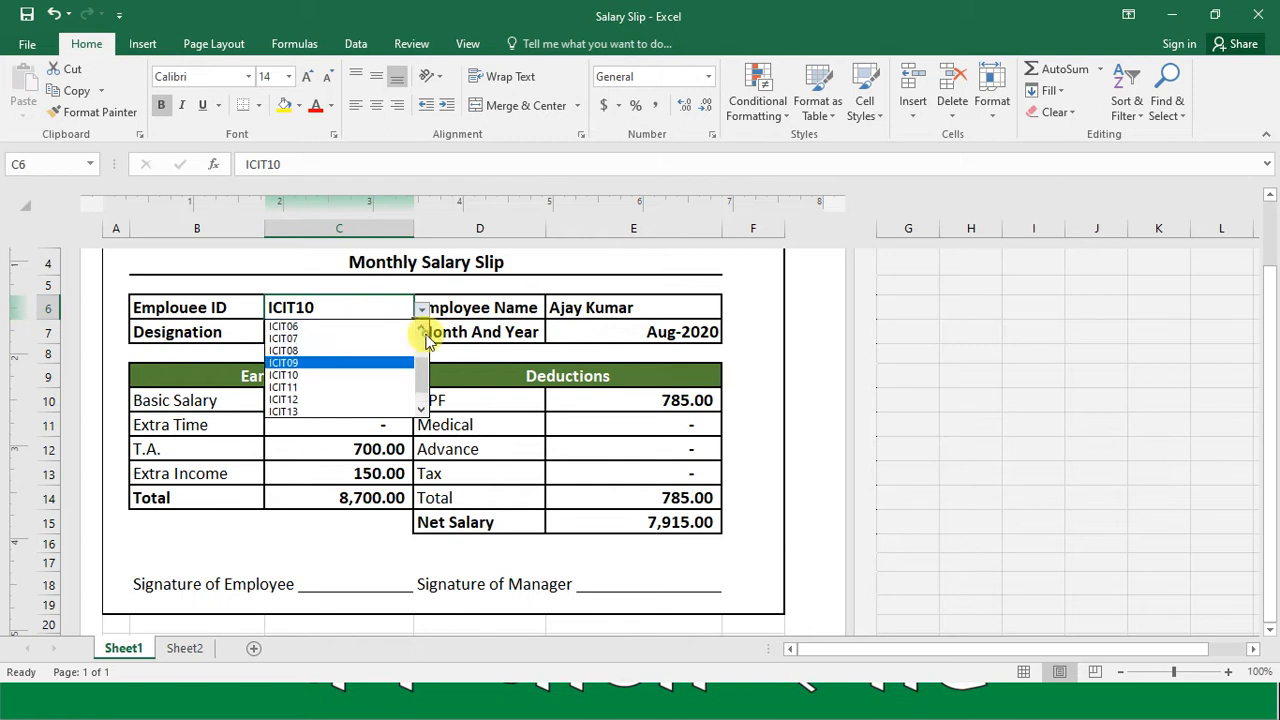
left_click(422, 338)
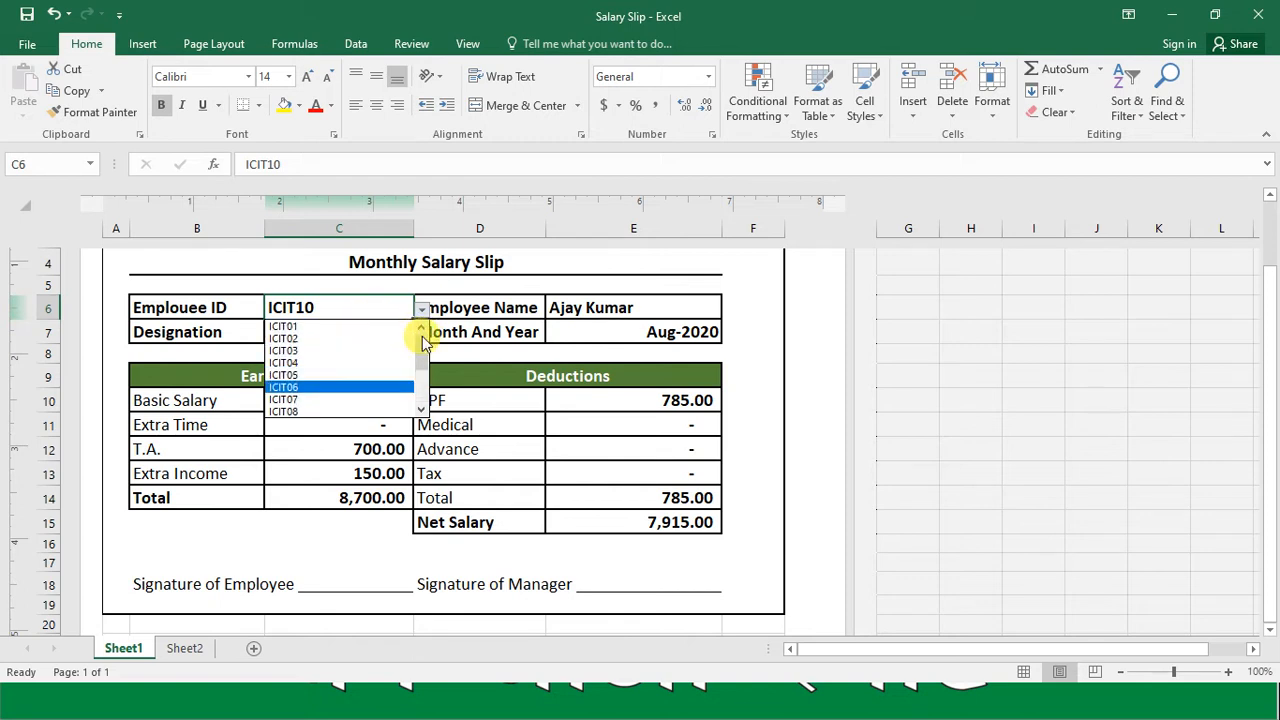
left_click(352, 328)
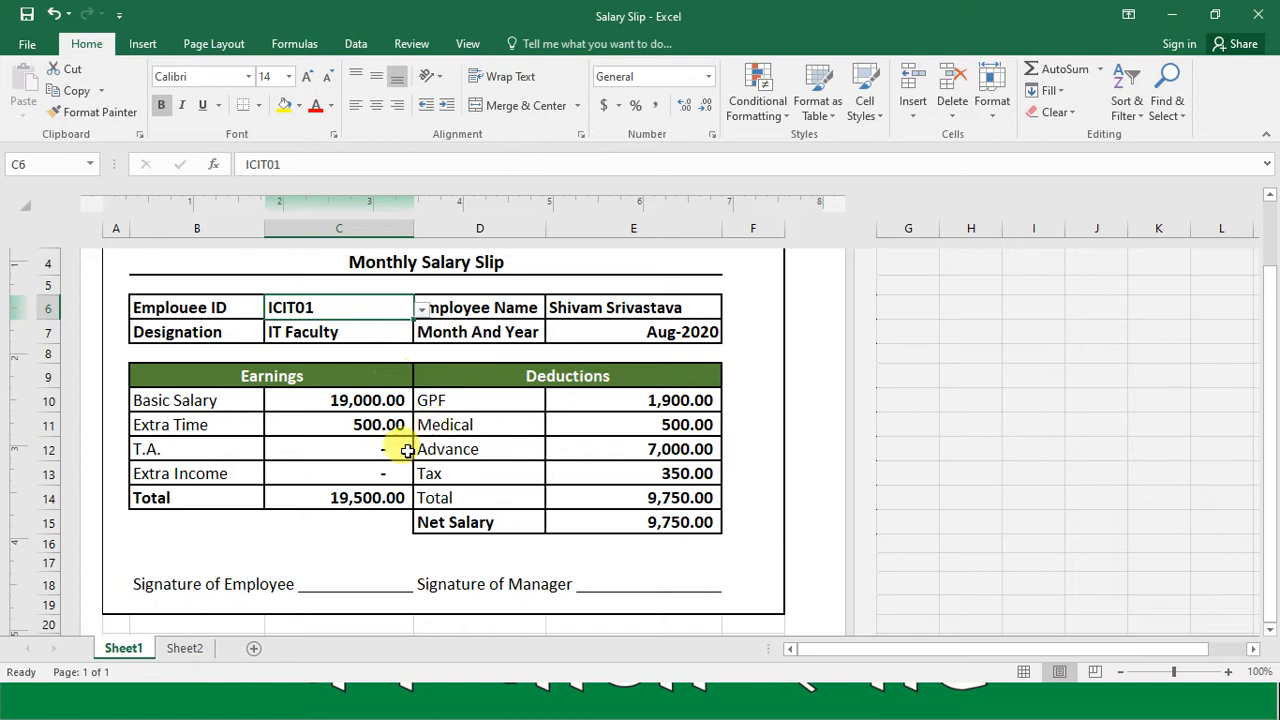
Step: Add a new worksheet after Sheet1 and show it in Page Layout view
left_click(253, 648)
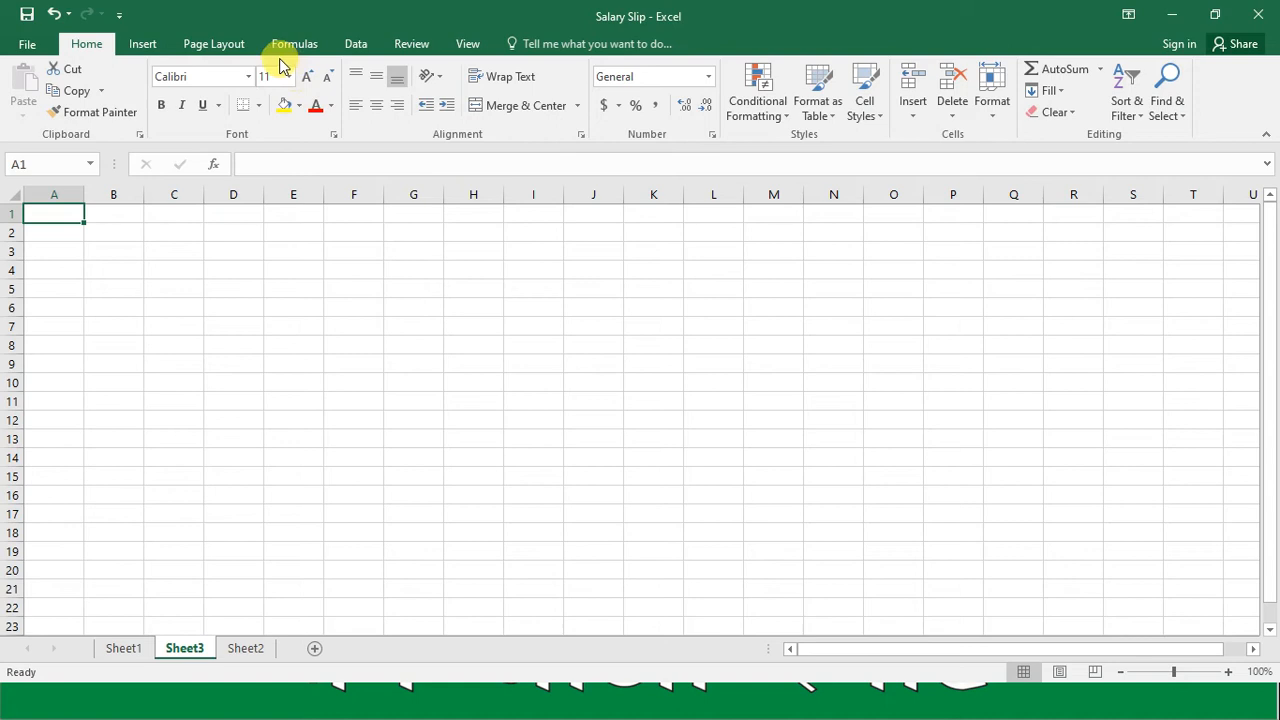
left_click(466, 44)
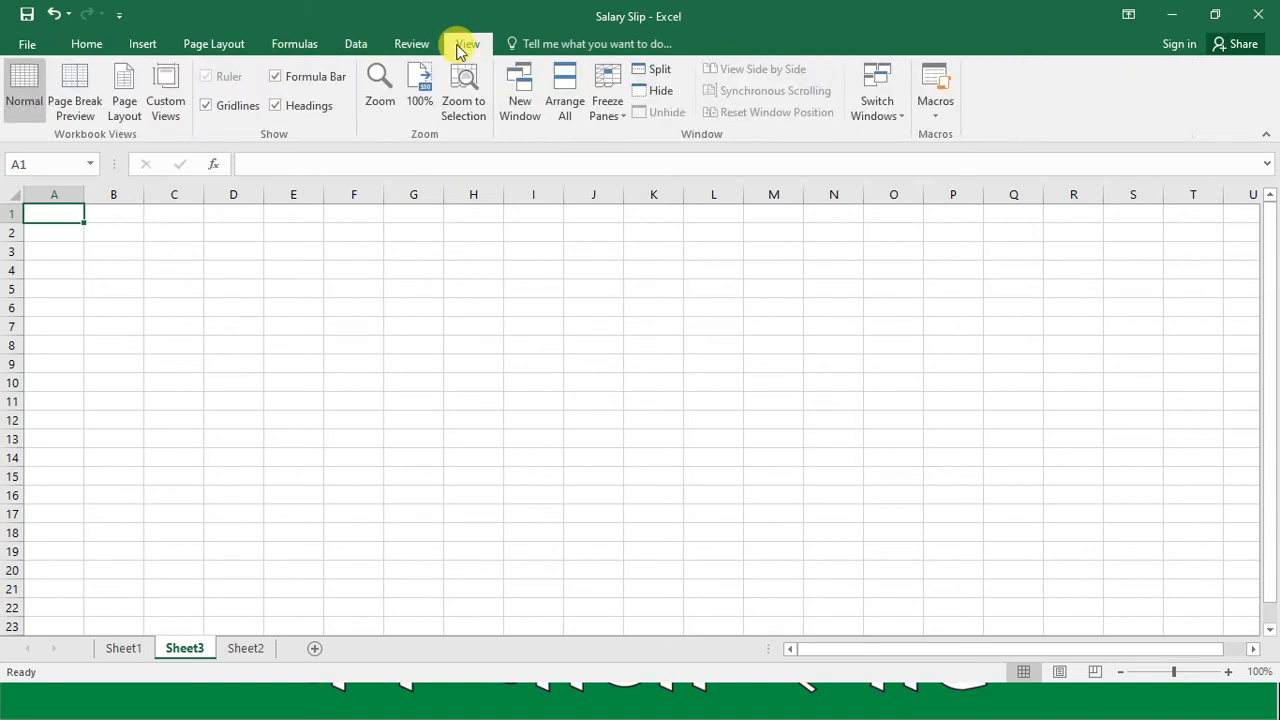
left_click(120, 101)
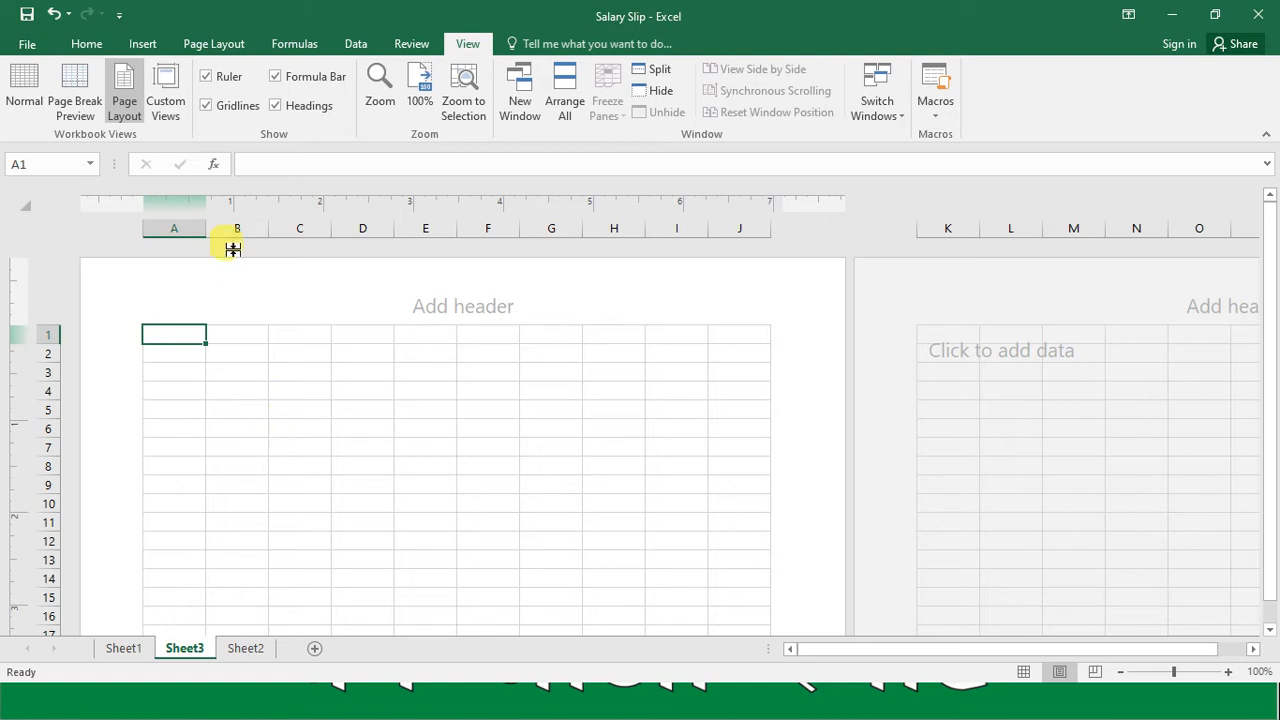
Step: Set the new worksheet's paper size to A4 and its margins to Narrow
left_click(214, 44)
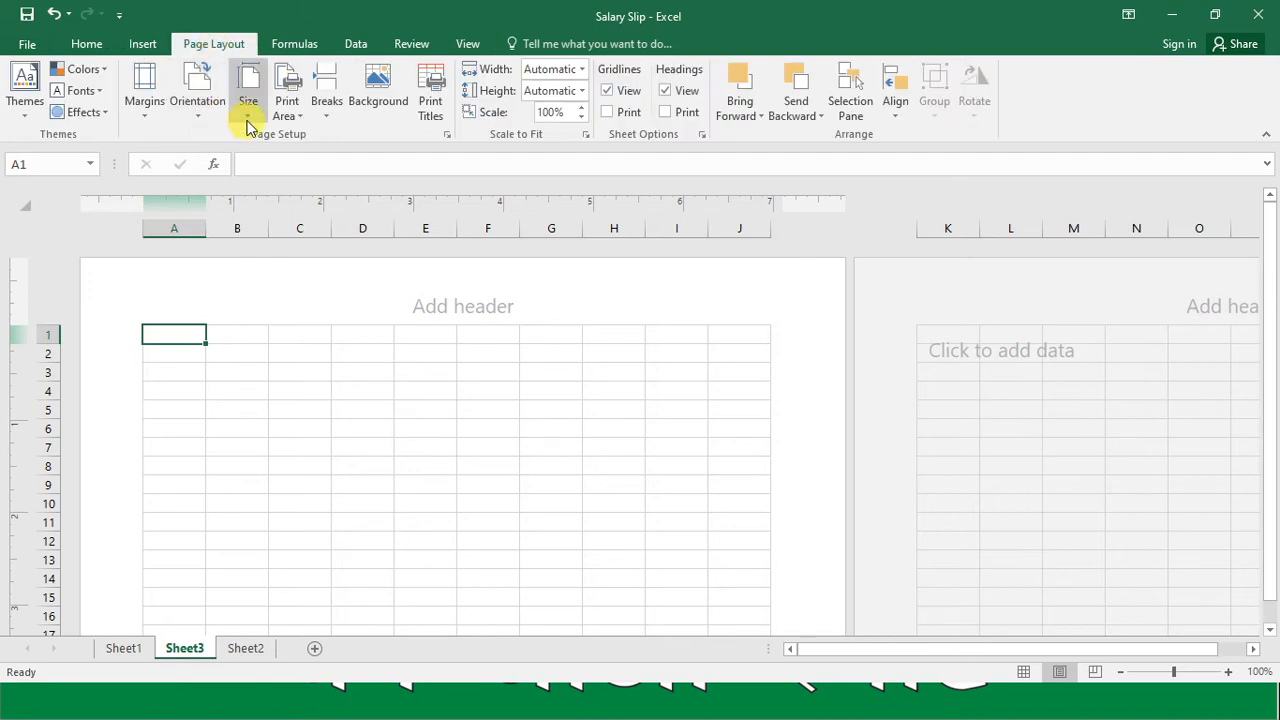
left_click(248, 112)
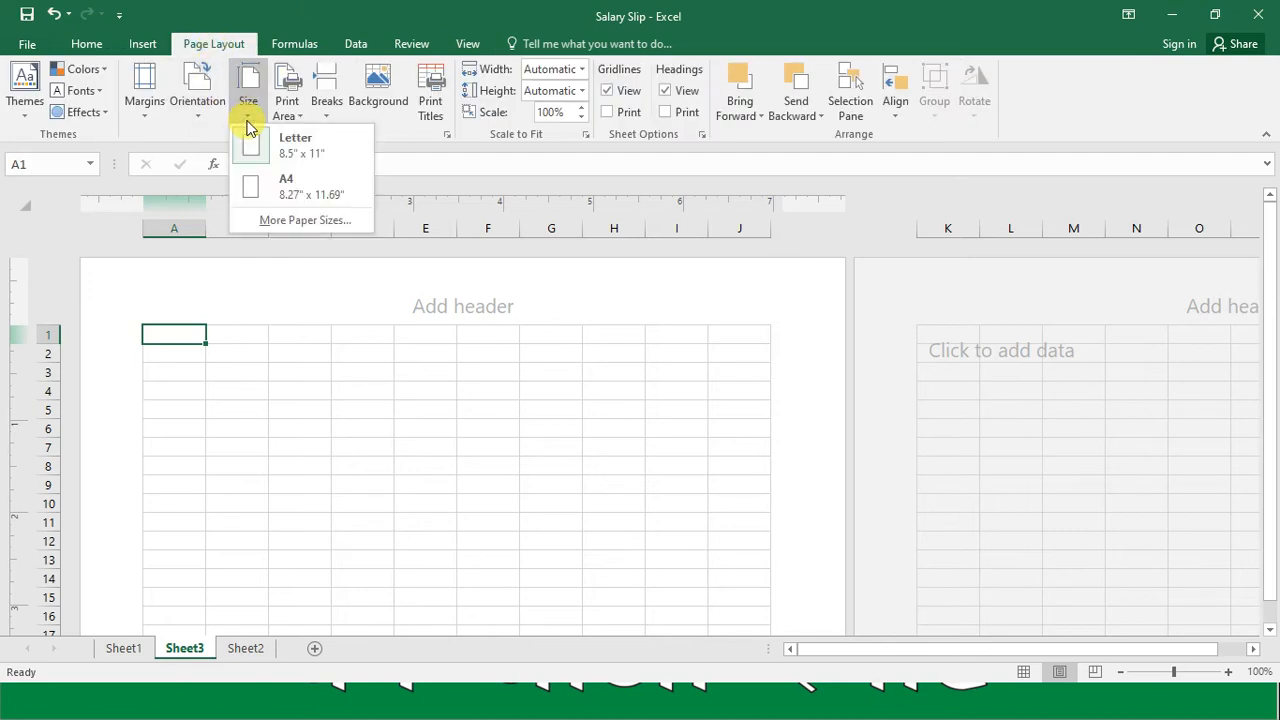
left_click(275, 190)
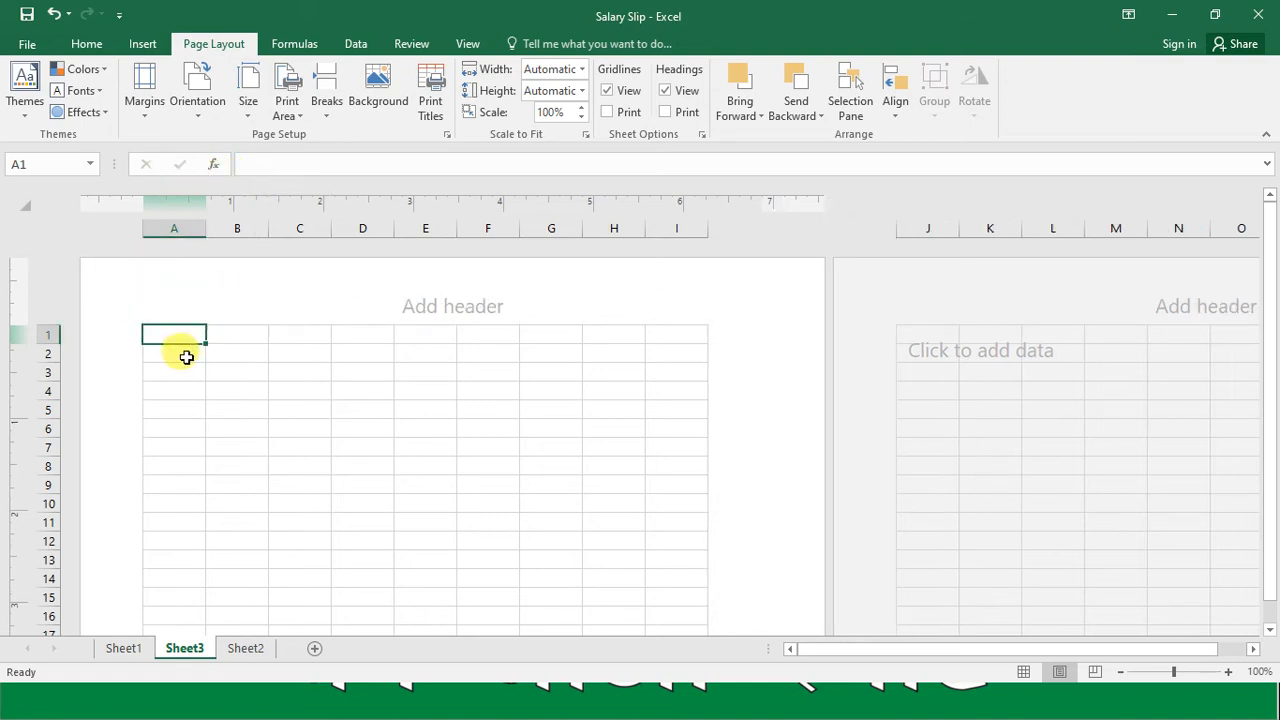
left_click(145, 118)
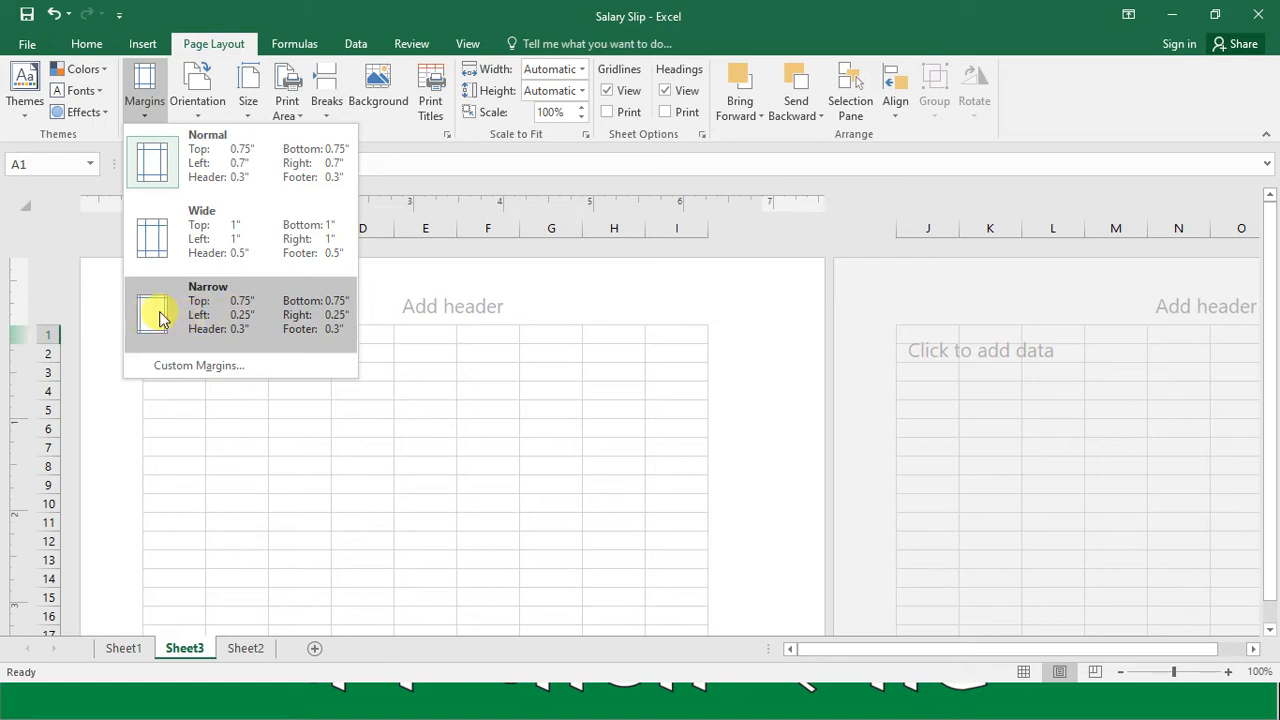
left_click(224, 320)
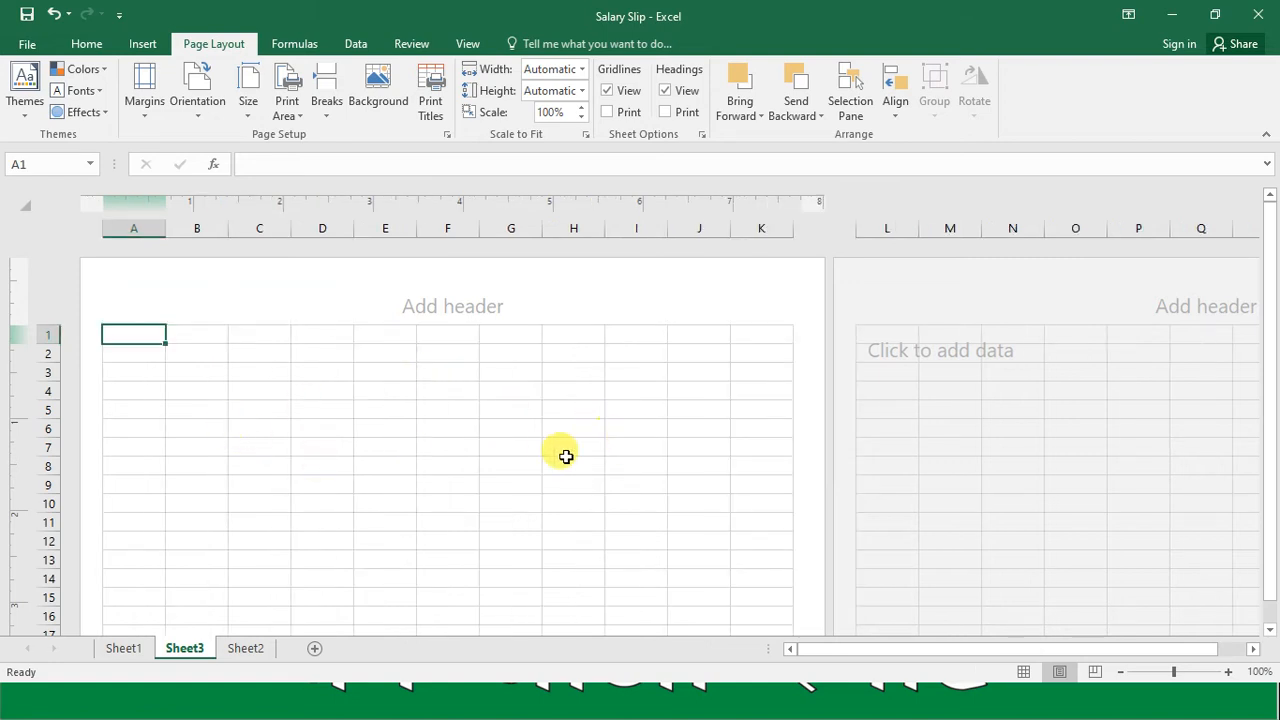
left_click(1269, 634)
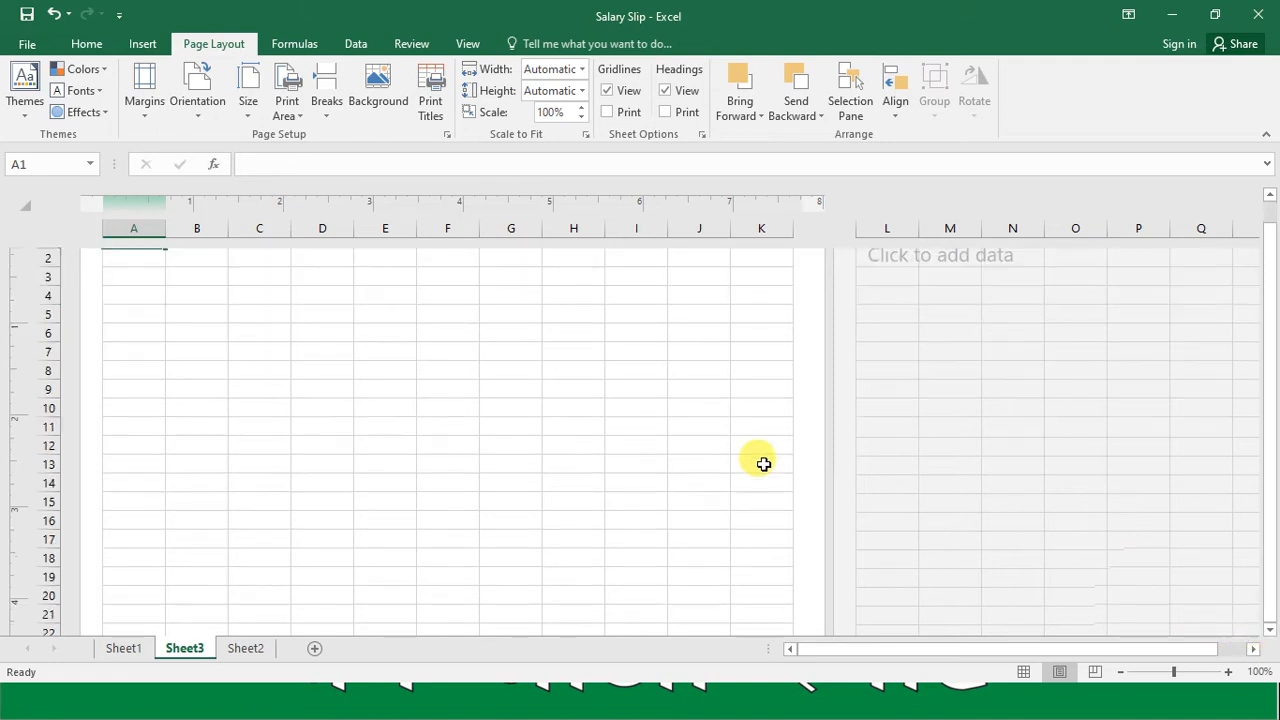
left_click(1269, 196)
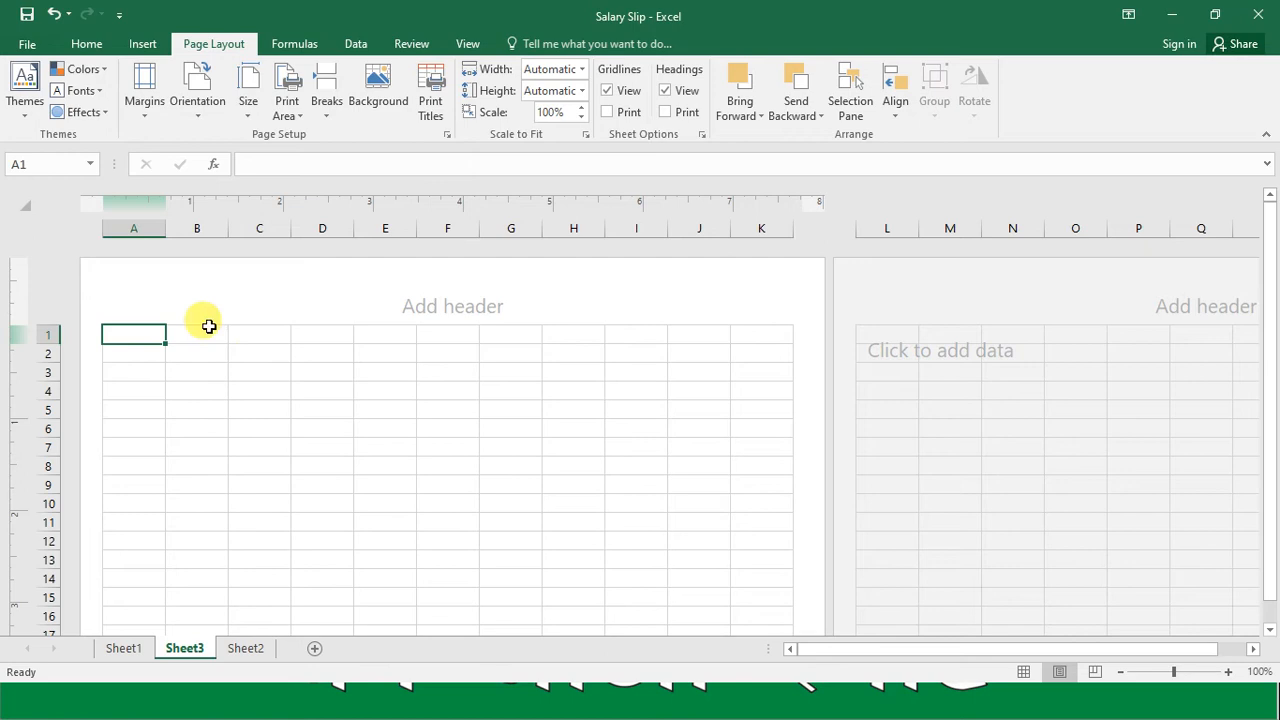
Step: Narrow columns A and F into slim side columns and widen columns B through E to fill the page width
left_click_drag(165, 228, 130, 228)
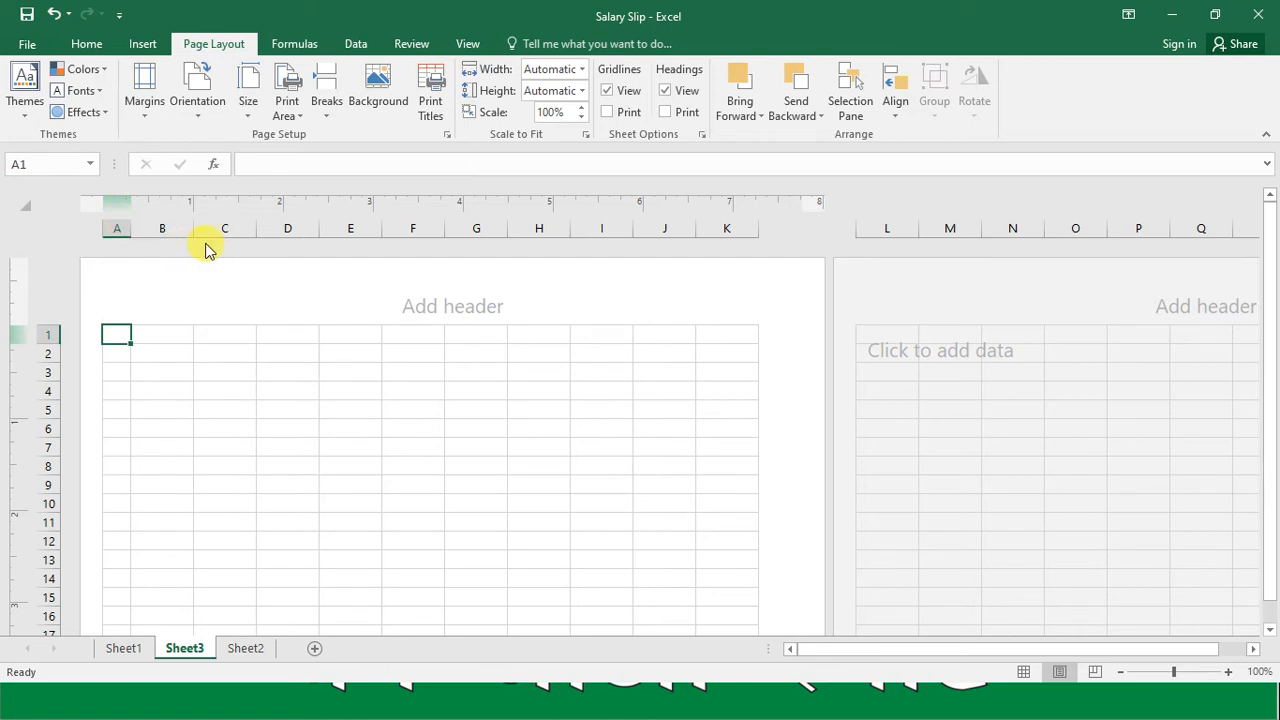
left_click_drag(195, 230, 737, 241)
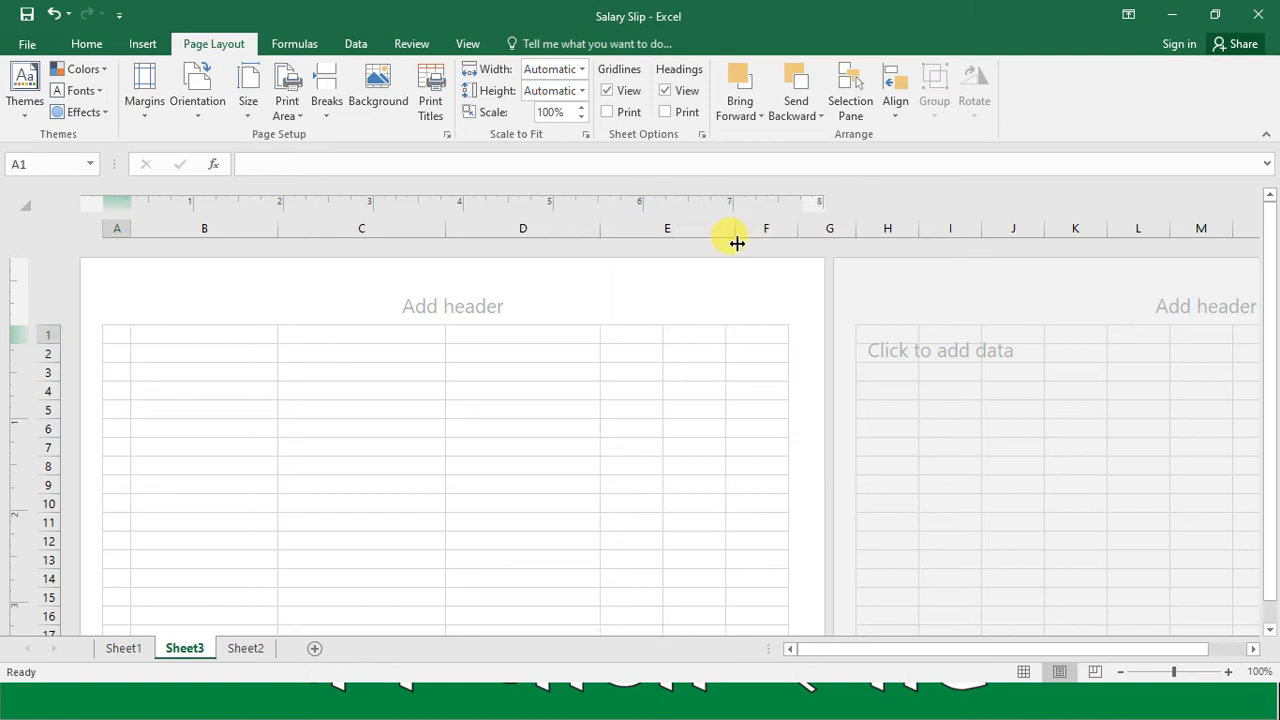
mouse_move(735, 230)
left_mouse_down()
mouse_move(767, 236)
mouse_move(755, 237)
left_mouse_up()
left_click_drag(920, 229, 892, 230)
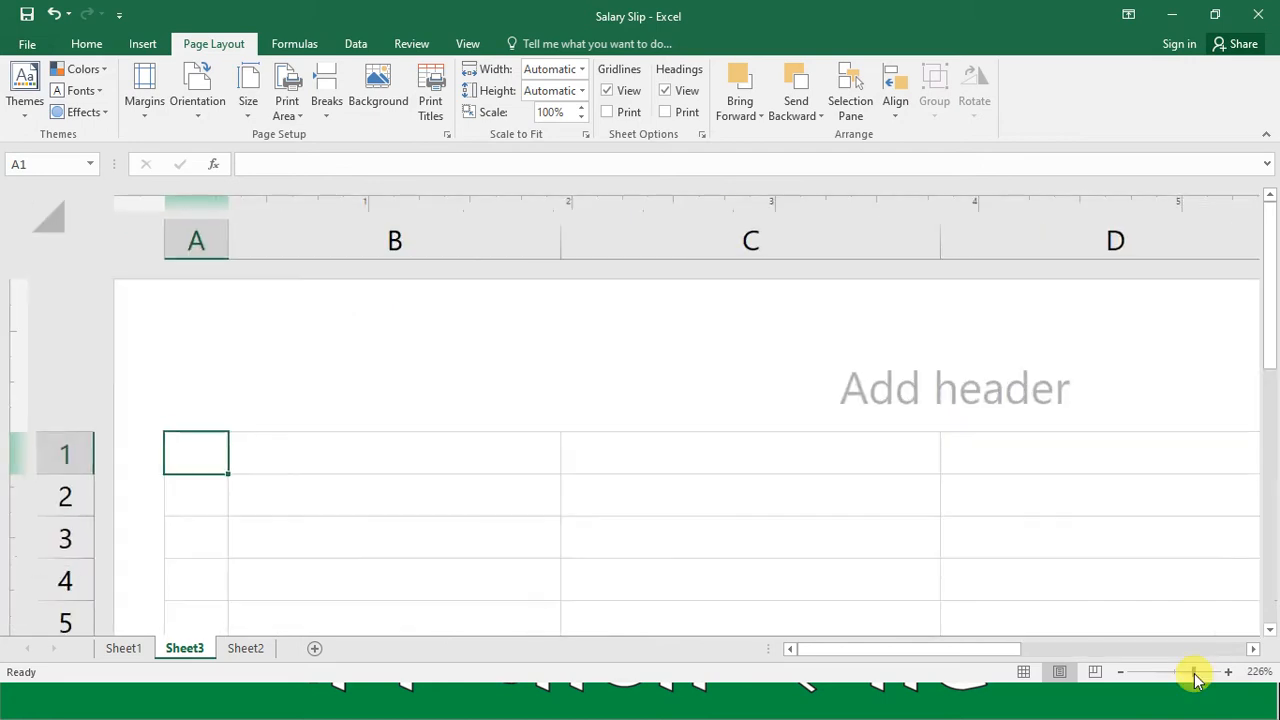
left_click_drag(1193, 677, 1146, 677)
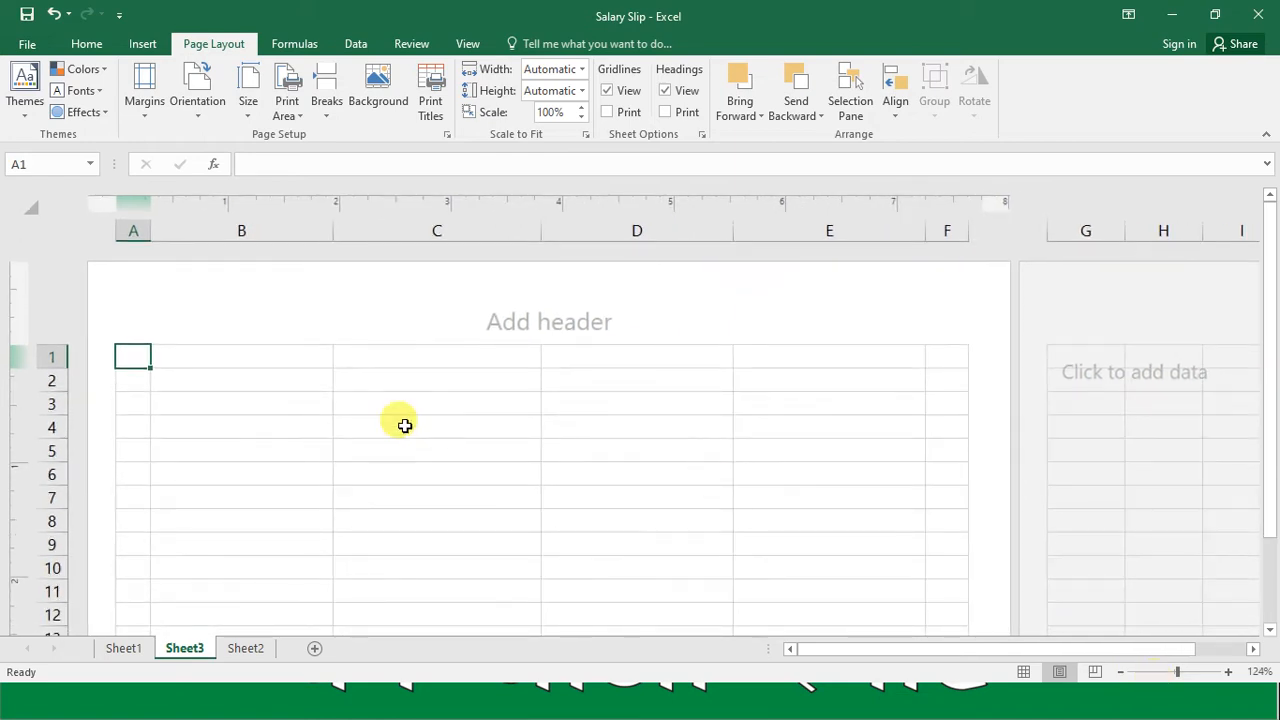
Step: Merge and center cells B1 through E1 into one title cell
left_click(288, 366)
key("Left")
key("Right")
key("Right")
key("Right")
key("Right")
key("Right")
key("Left")
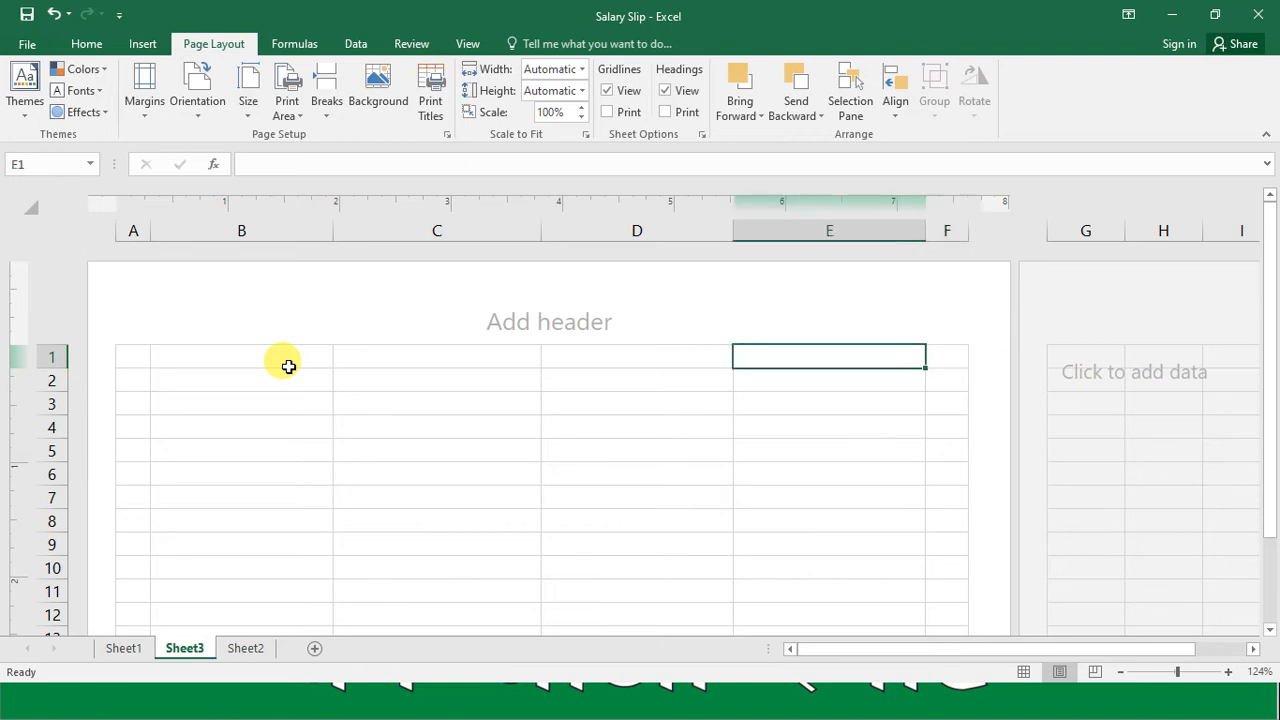
key("Left")
key("Left")
key("Left")
key("shift+Right")
key("shift+Right")
key("shift+Right")
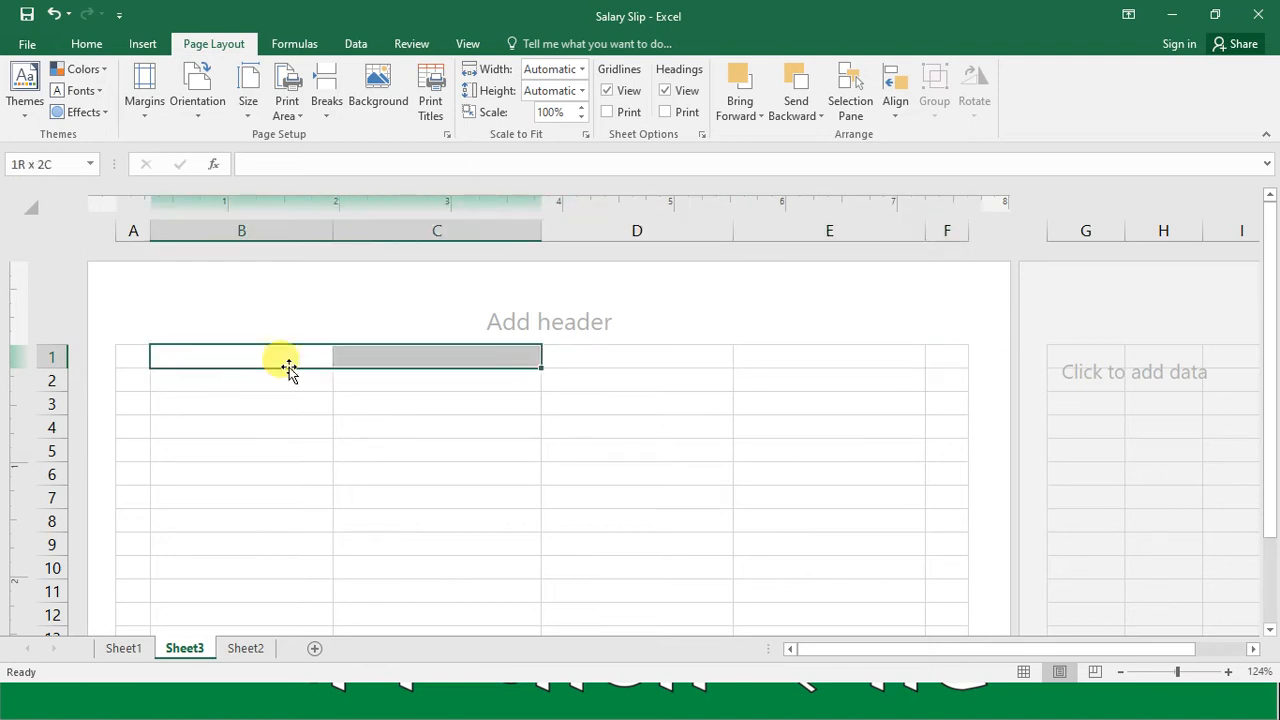
left_click(90, 48)
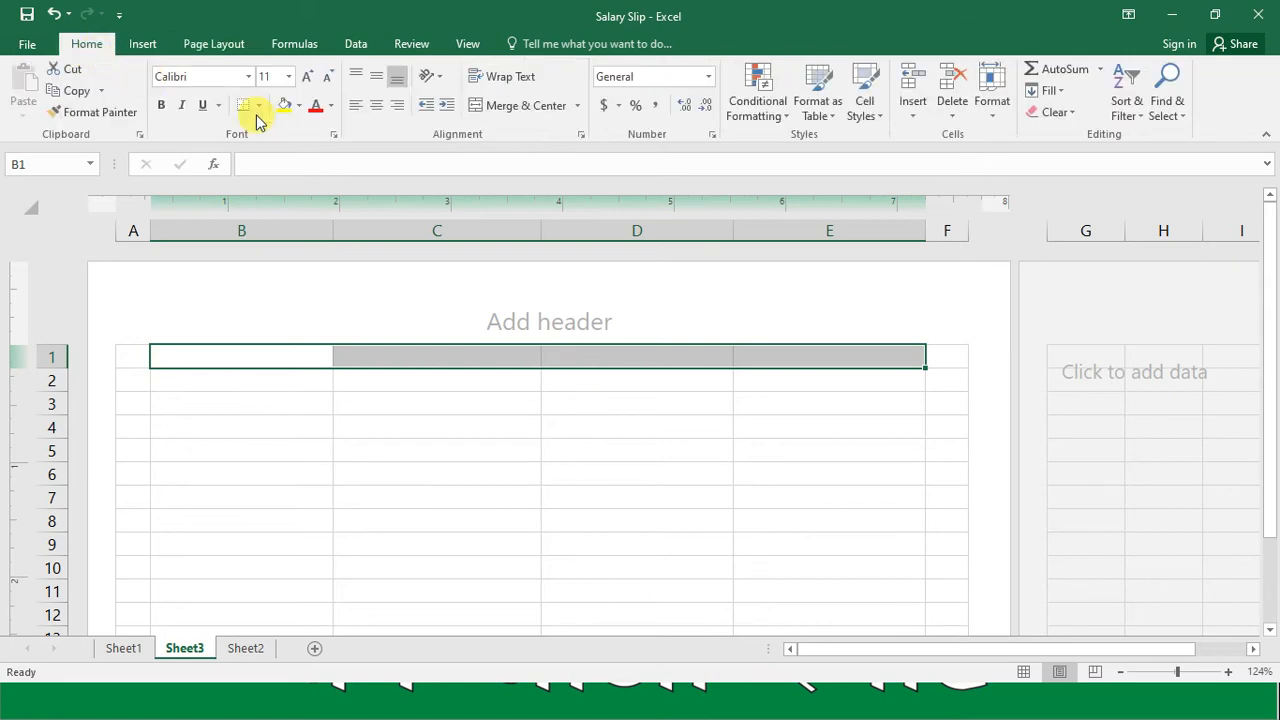
left_click(516, 118)
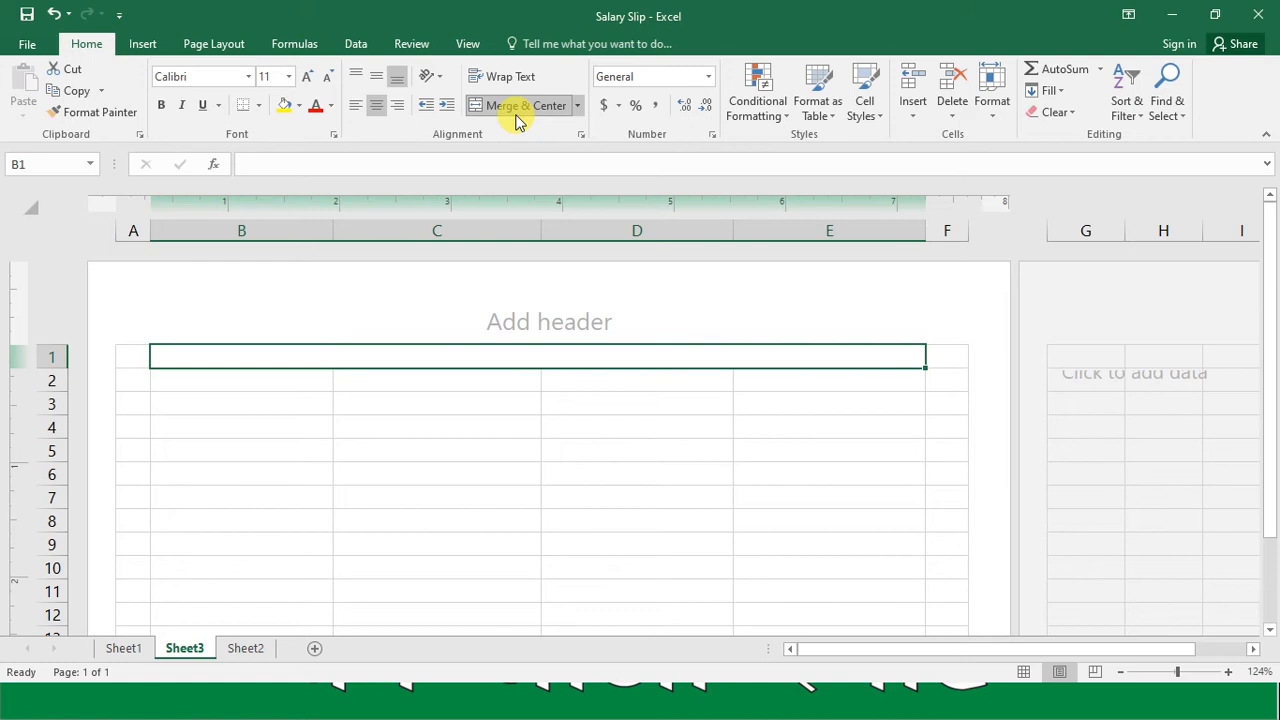
Step: Enter the company name "XYZ Pvt Ltd." in the merged cell of row 1
type("XYZ P")
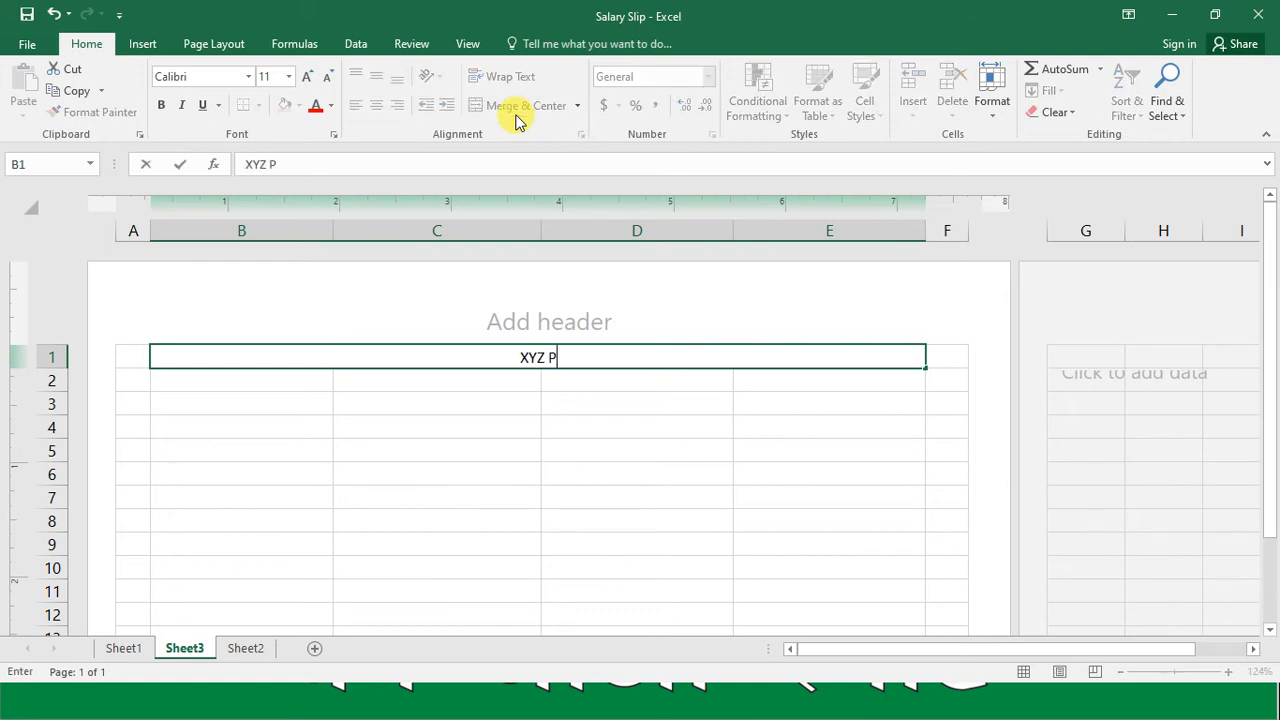
type("vt Ltd")
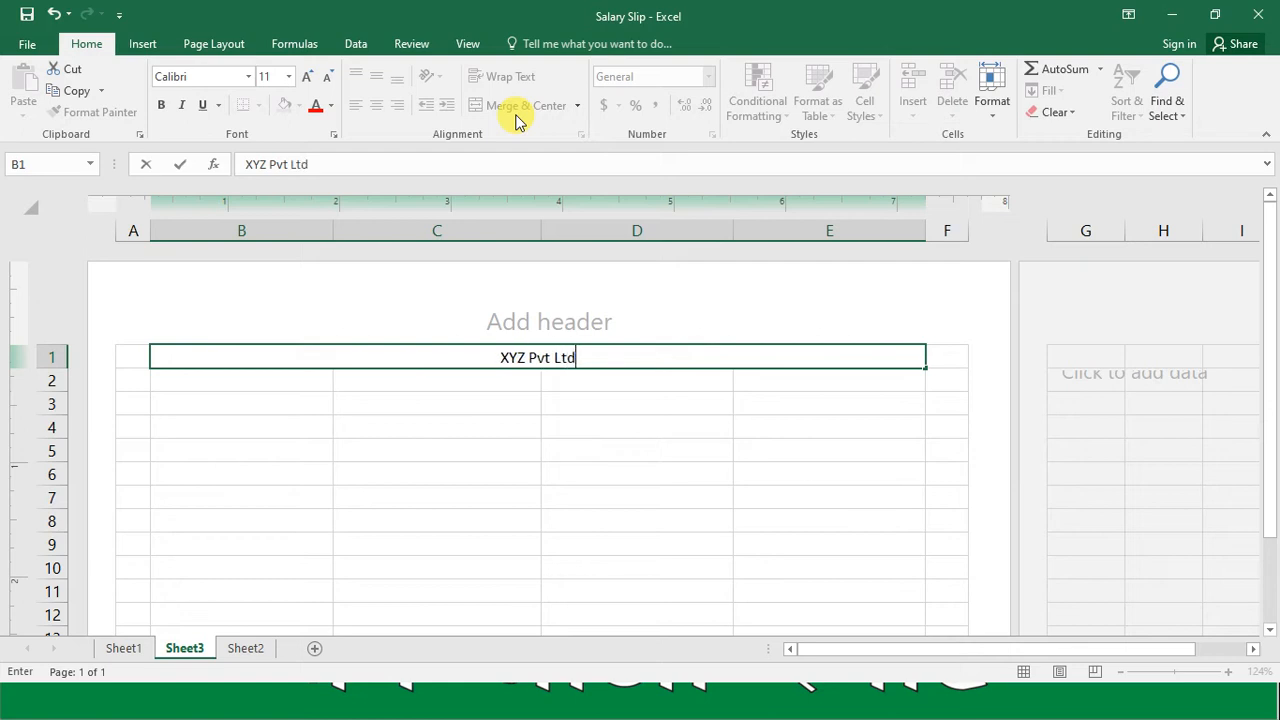
type(".")
key("Return")
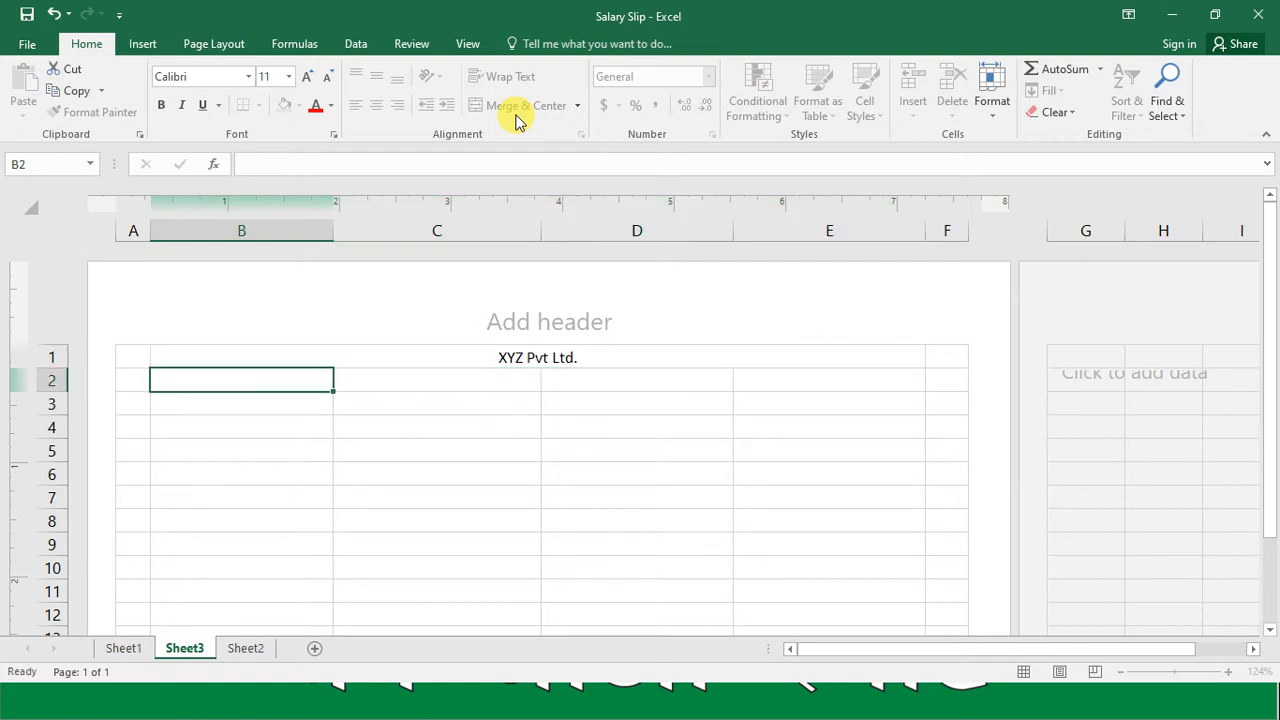
Step: Set the company name's font size to 25 and make it bold
key("Up")
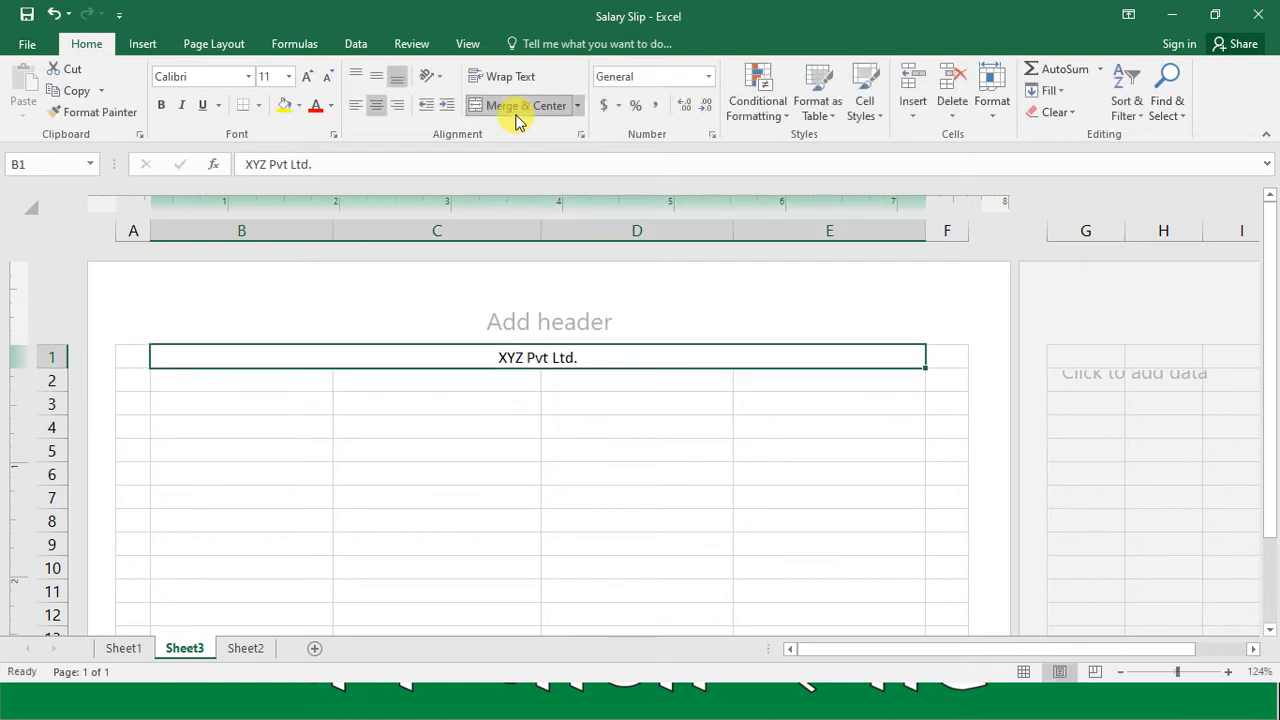
left_click(270, 79)
type("25")
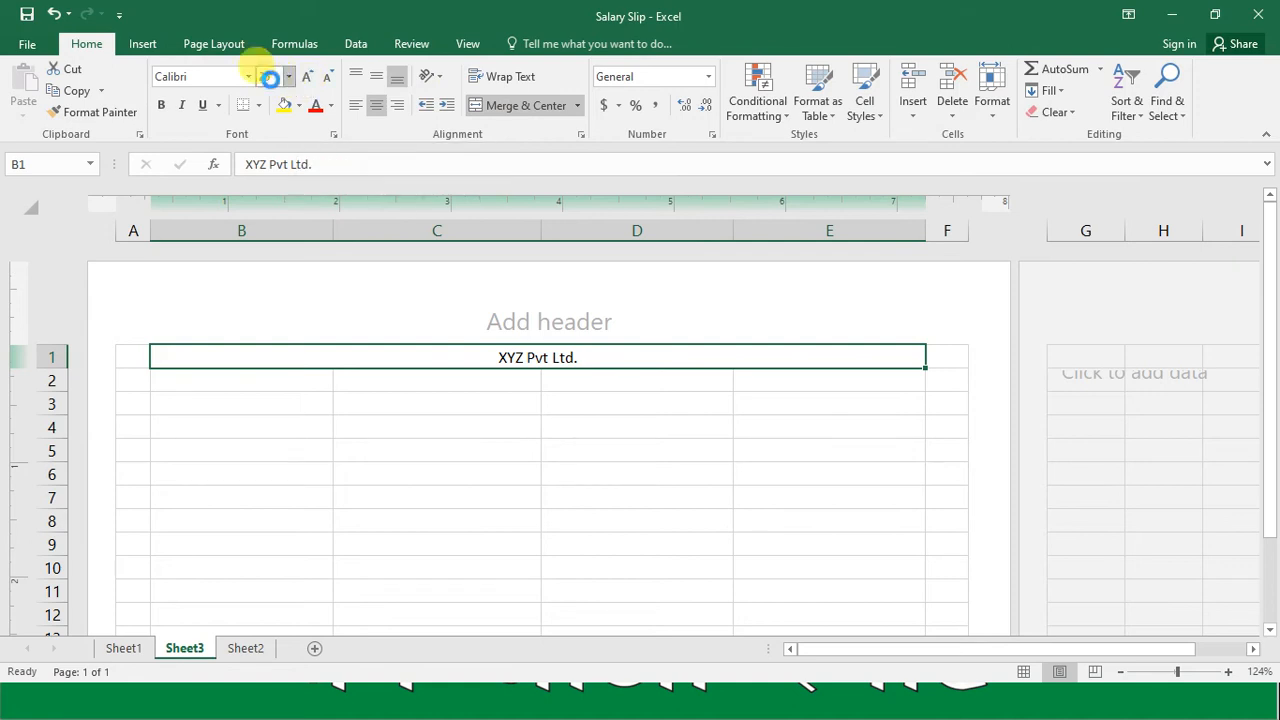
key("Return")
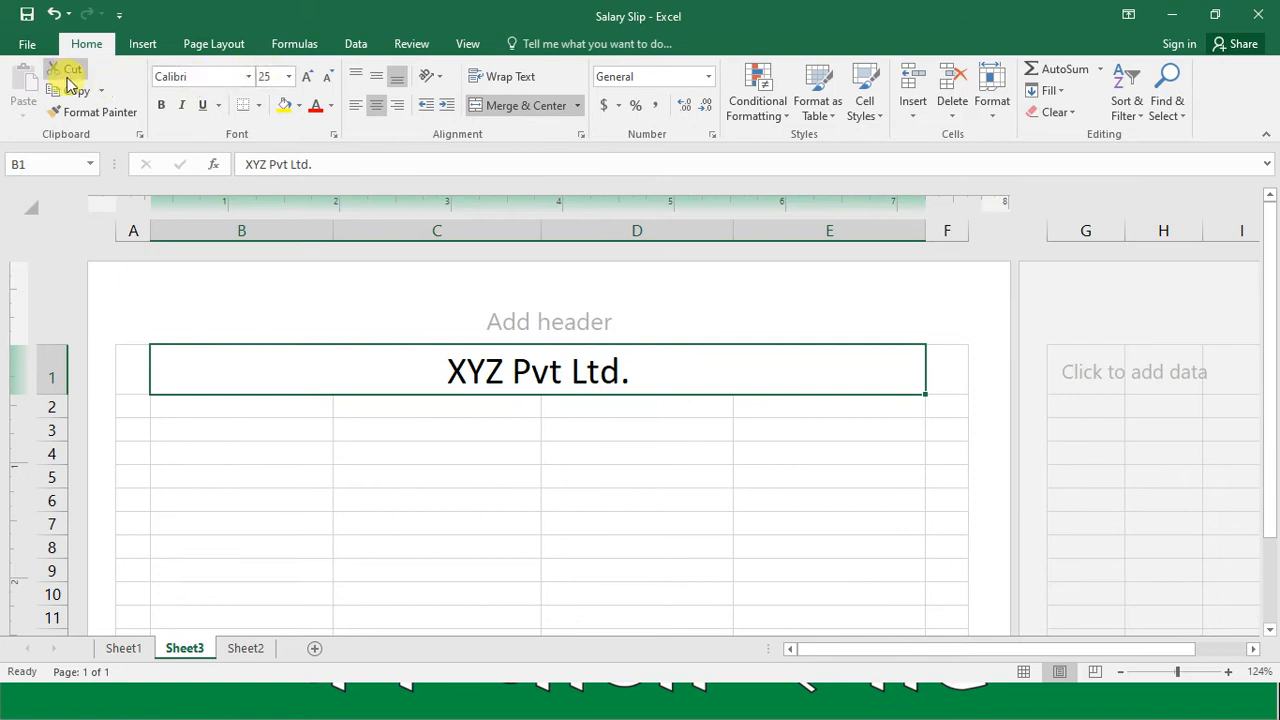
left_click(160, 104)
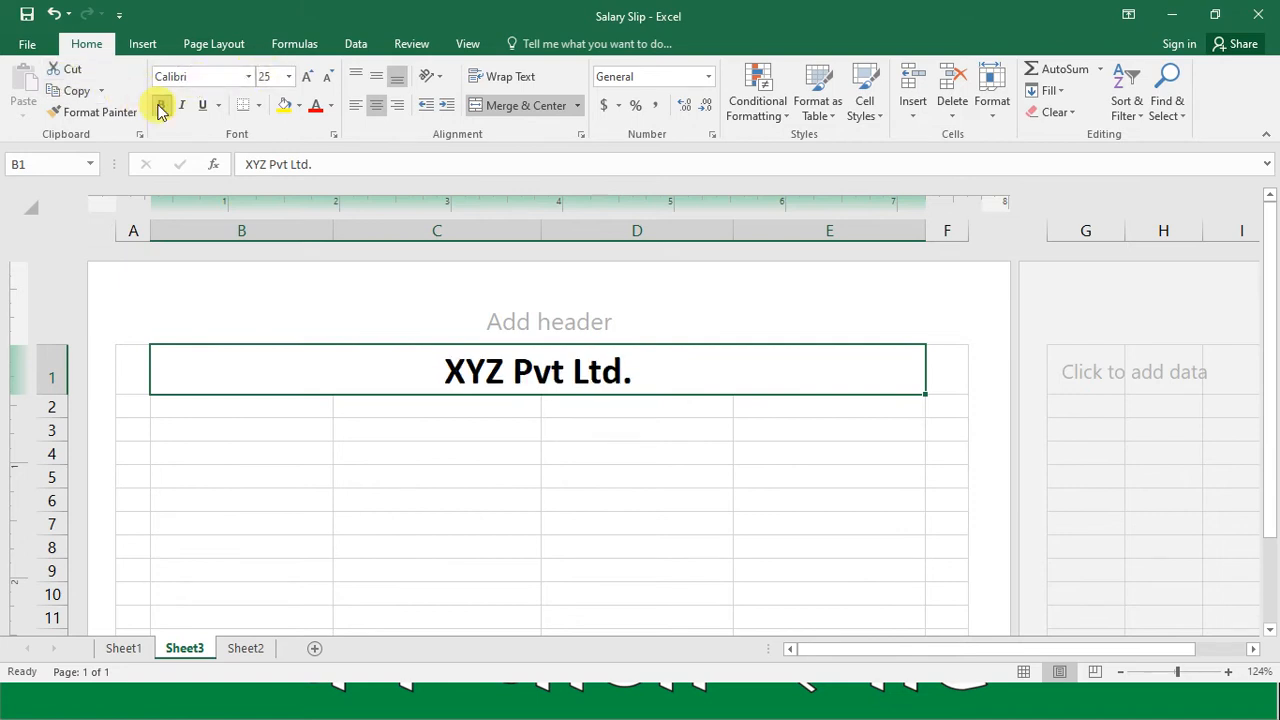
Step: Reduce the company name's font size to 20
left_click(268, 79)
type("20")
key("Return")
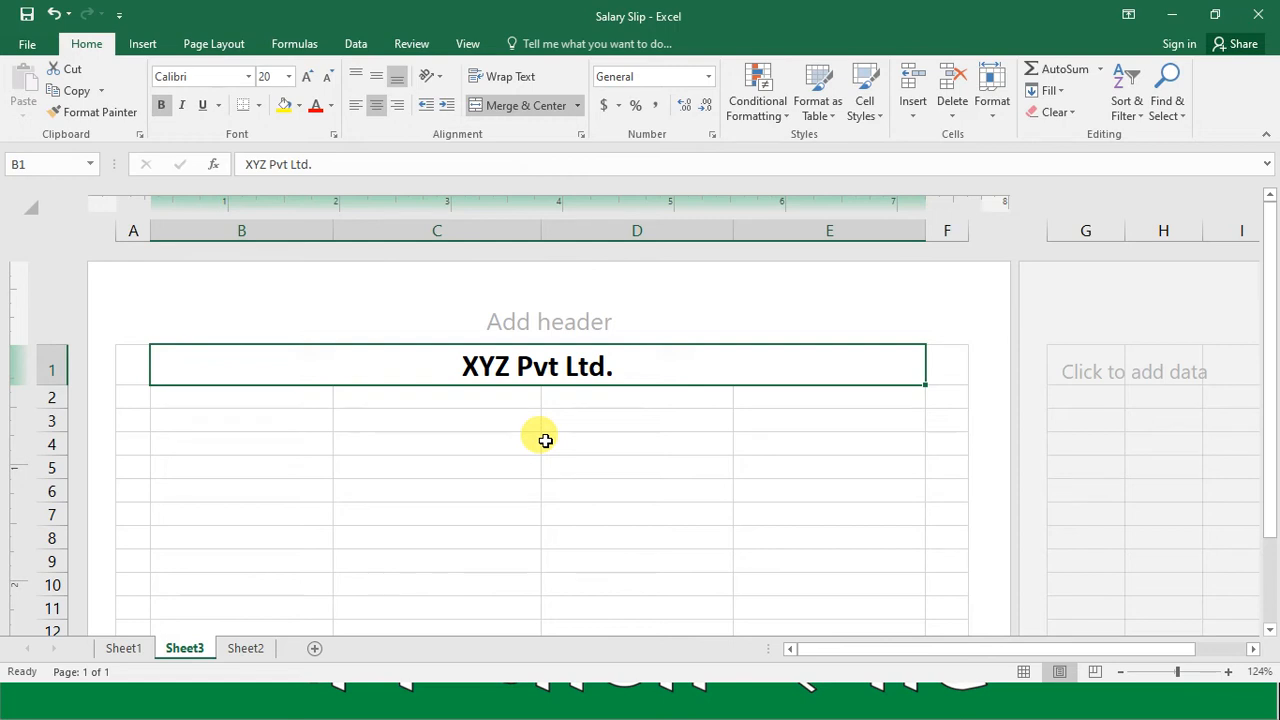
Step: Merge and center cells B2 through E2 below the company name
left_click(297, 400)
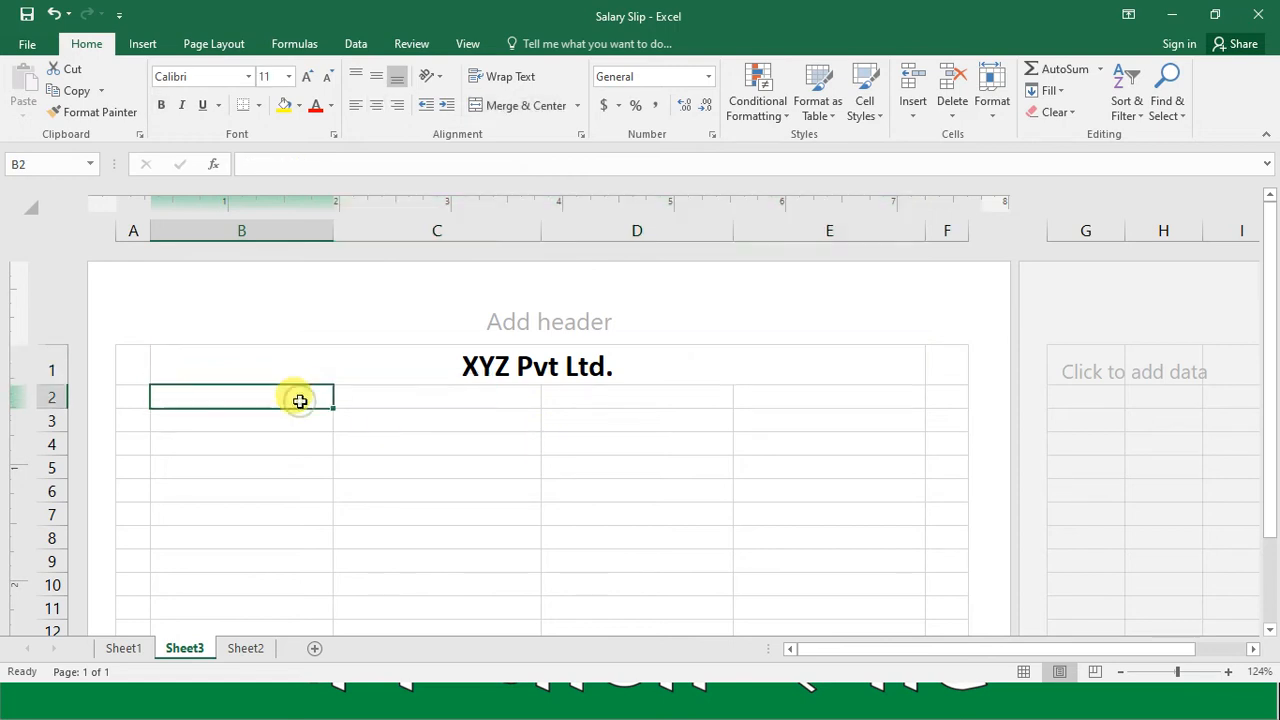
left_click_drag(300, 400, 829, 397)
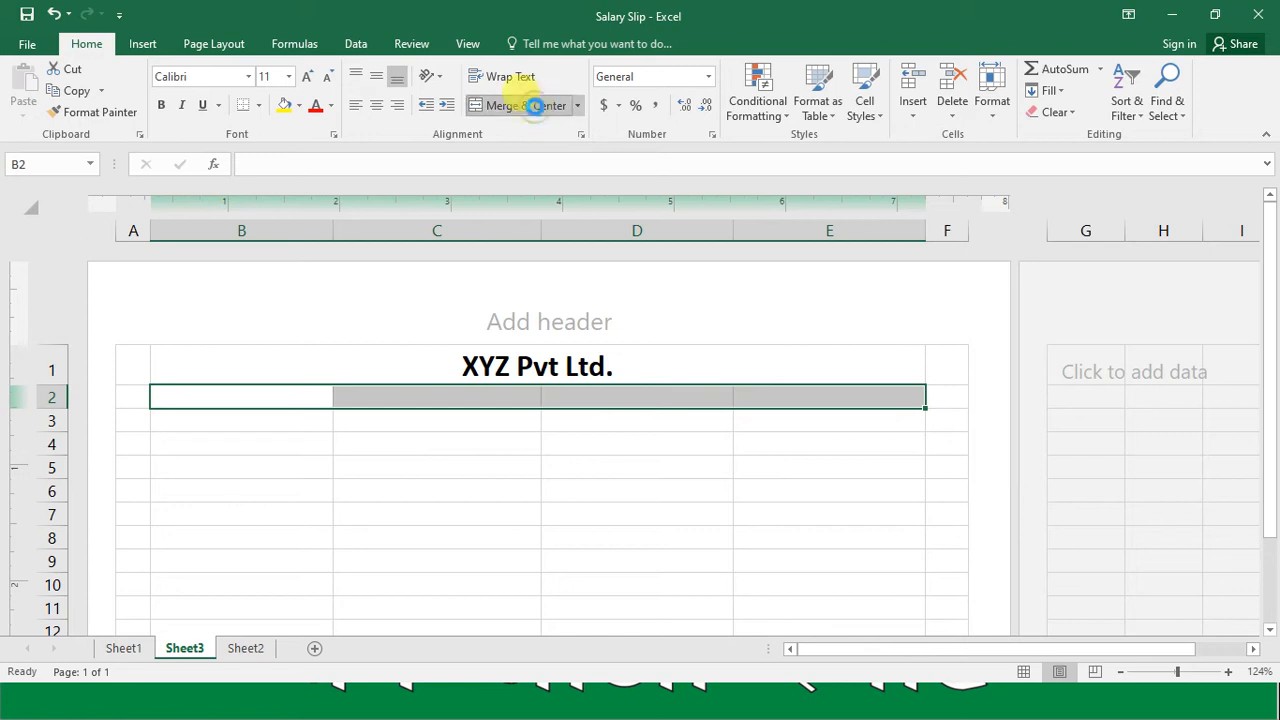
left_click(536, 108)
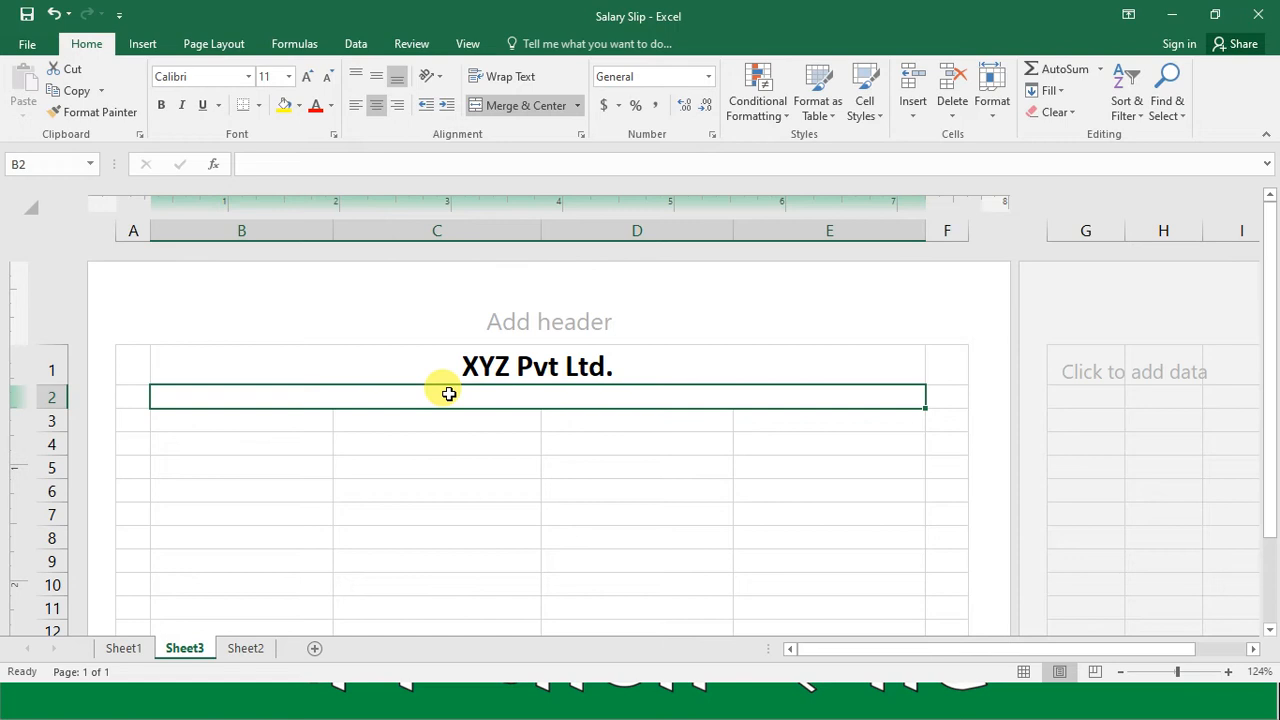
Step: Enter the company's postal address in the merged cell of row 2
type("Sector")
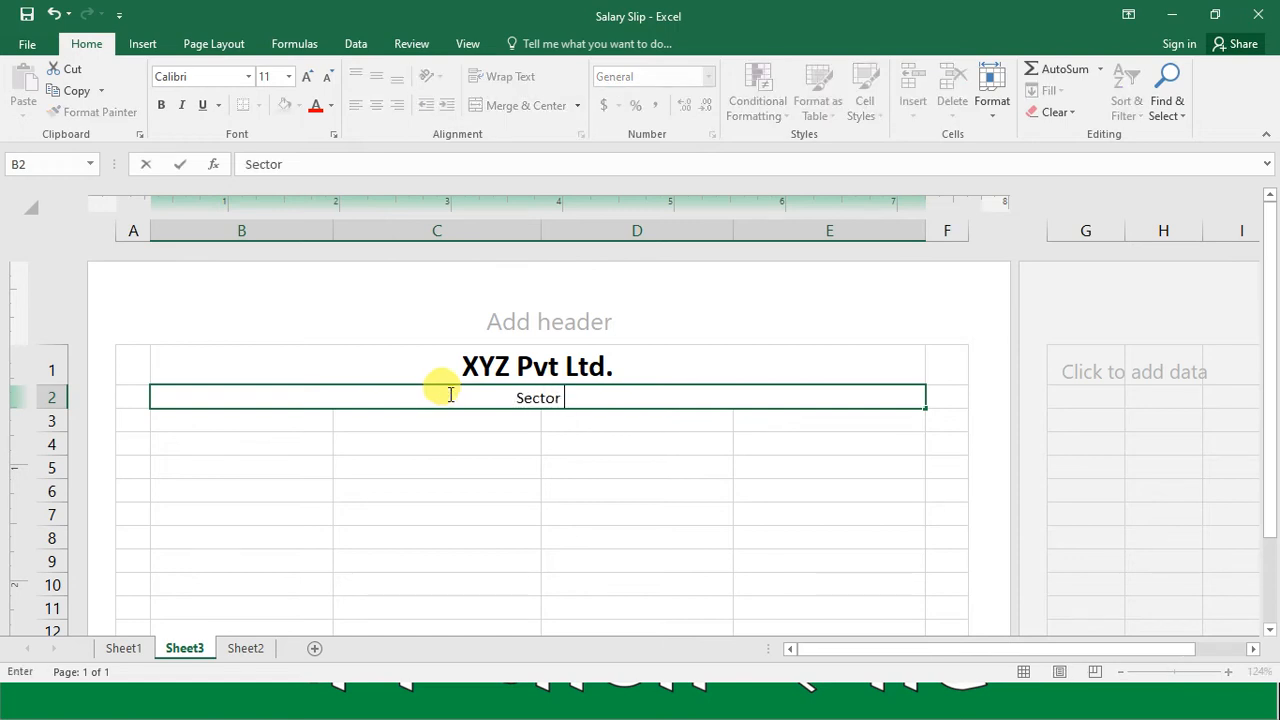
type(" A, ")
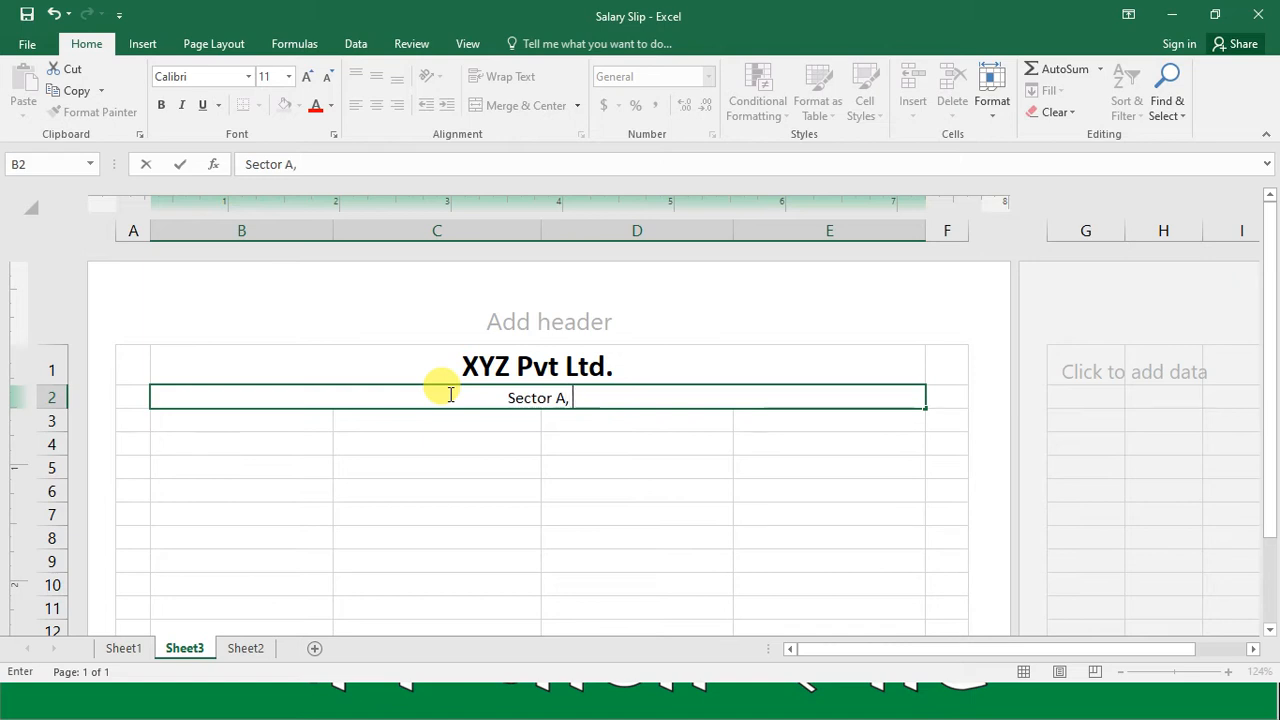
type("H.No.")
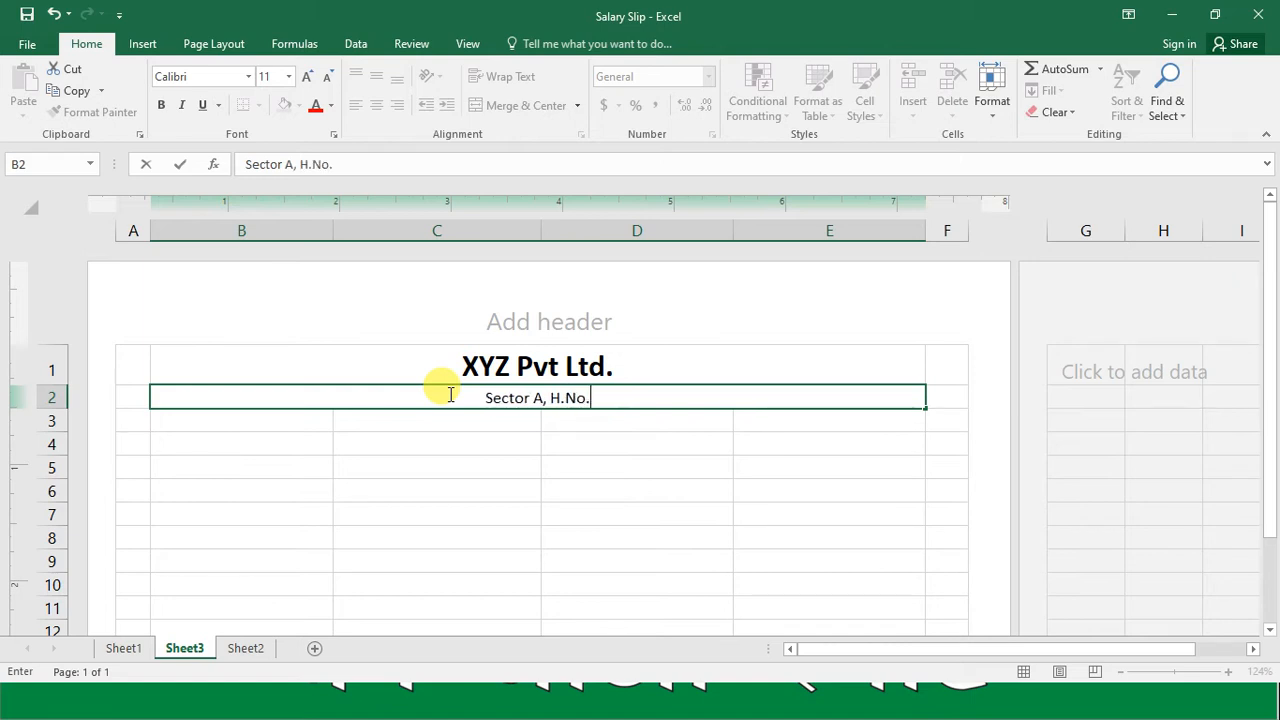
type(" 23")
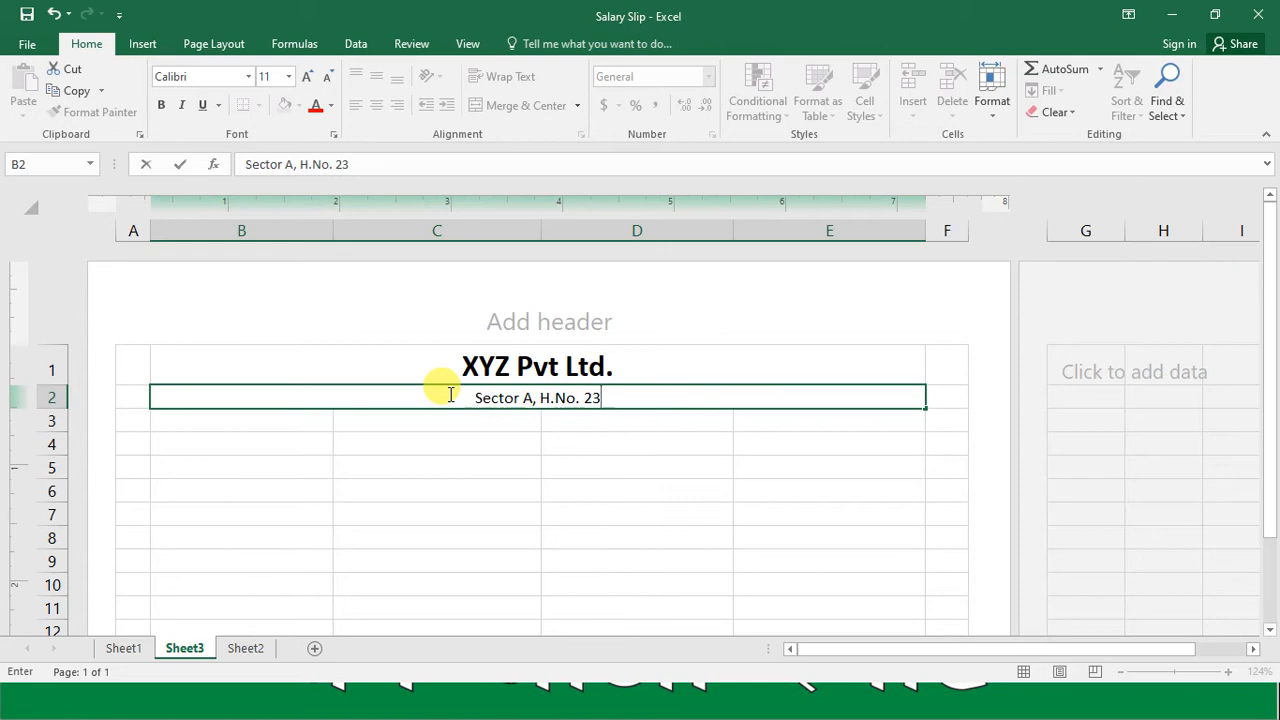
type(", Nodia")
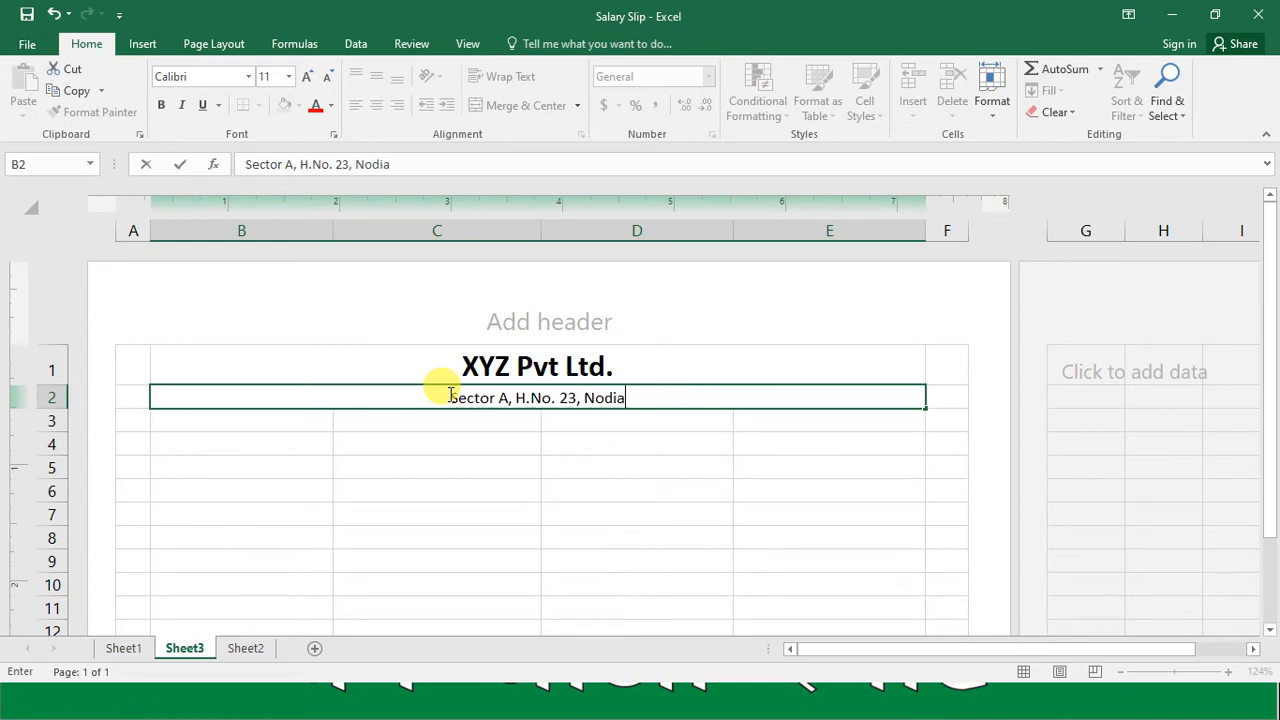
type(" <U")
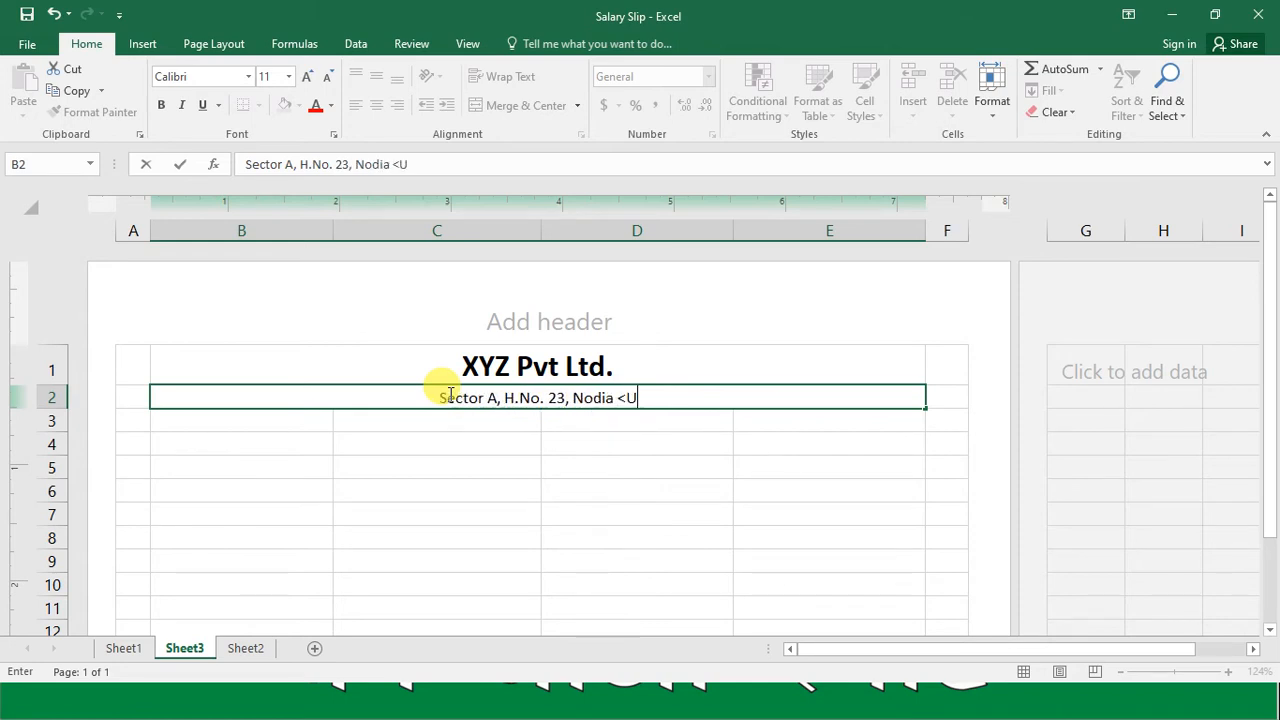
type(".P.")
key("BackSpace")
key("BackSpace")
key("BackSpace")
key("BackSpace")
key("BackSpace")
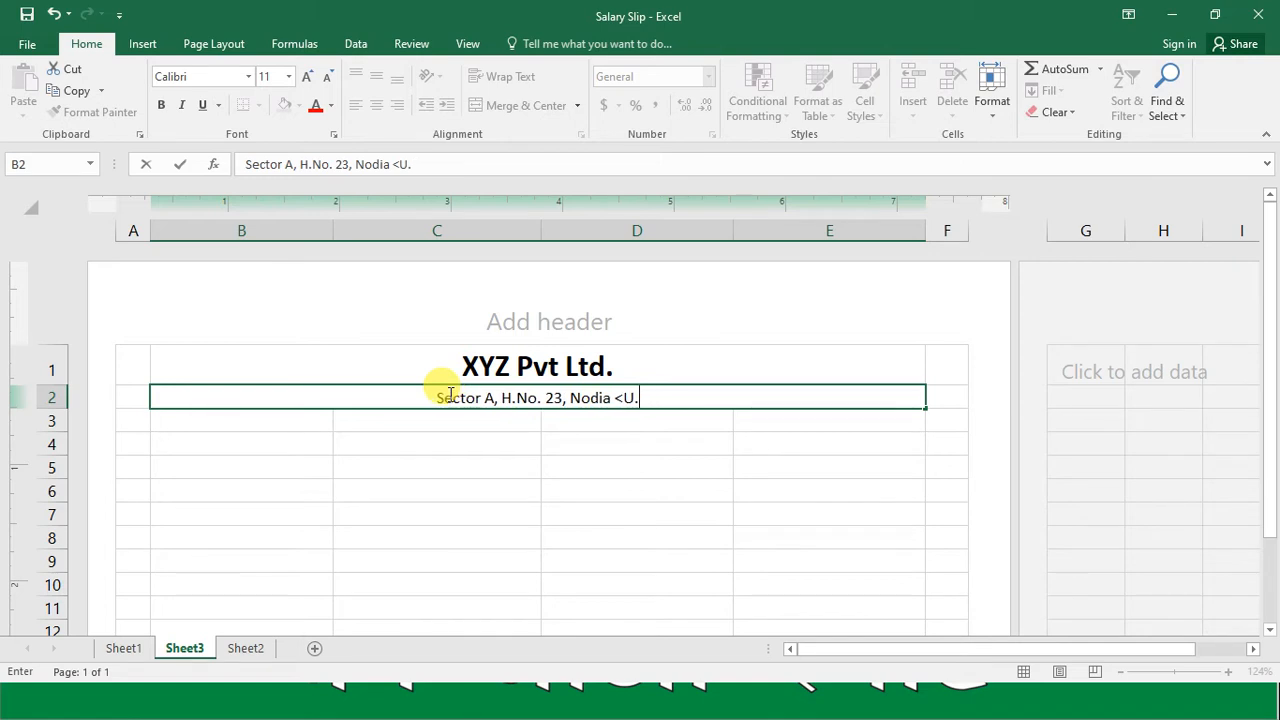
type("U.P.")
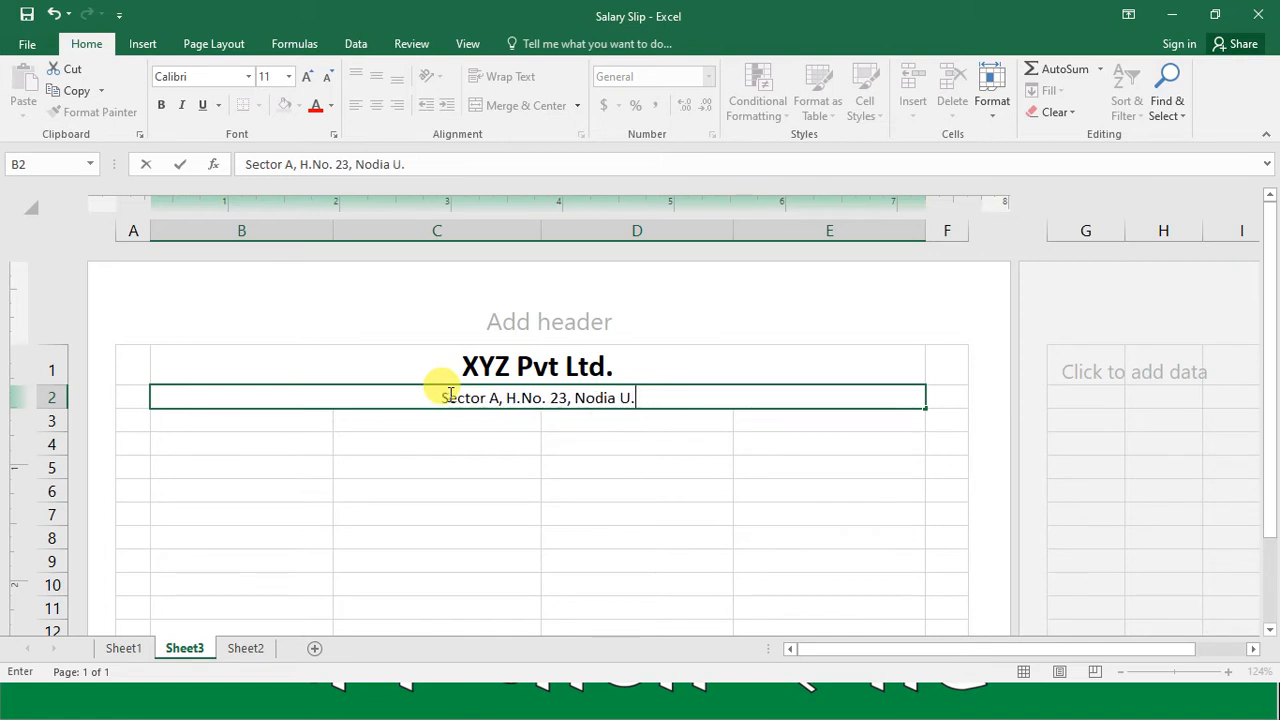
key("Return")
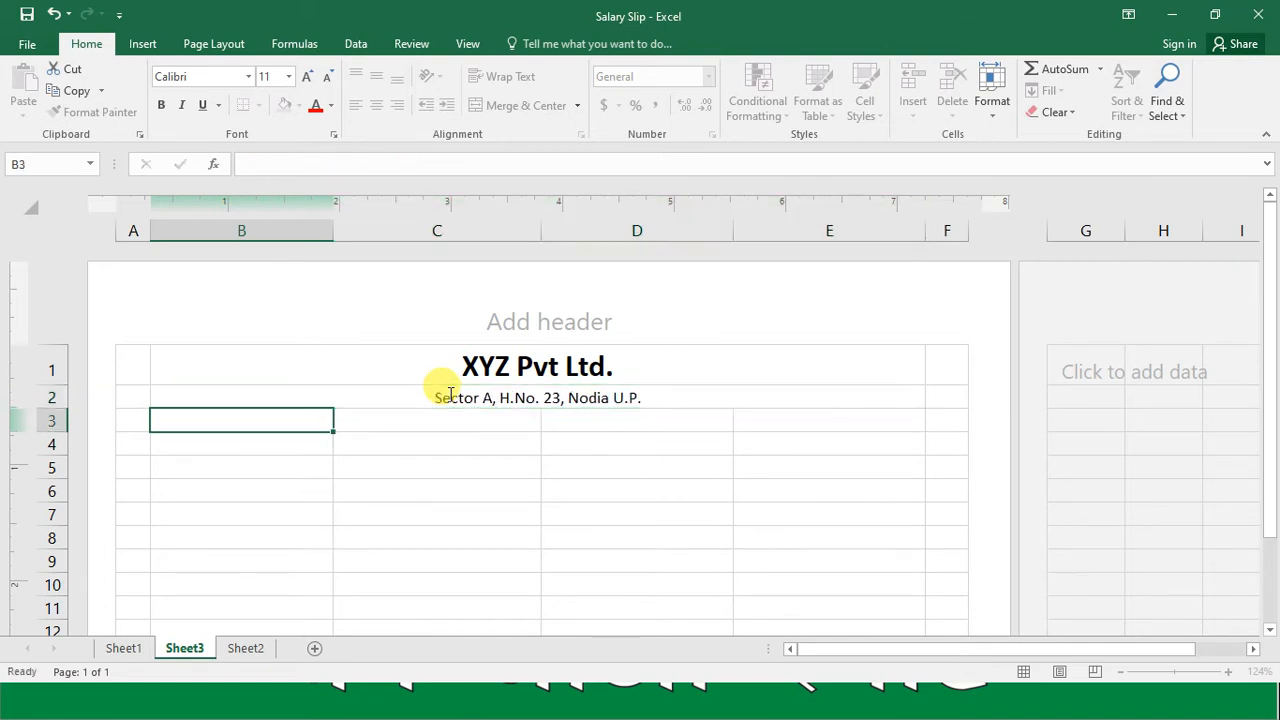
Step: Format the address line in row 2 as bold at font size 16
left_click(449, 396)
left_click(266, 76)
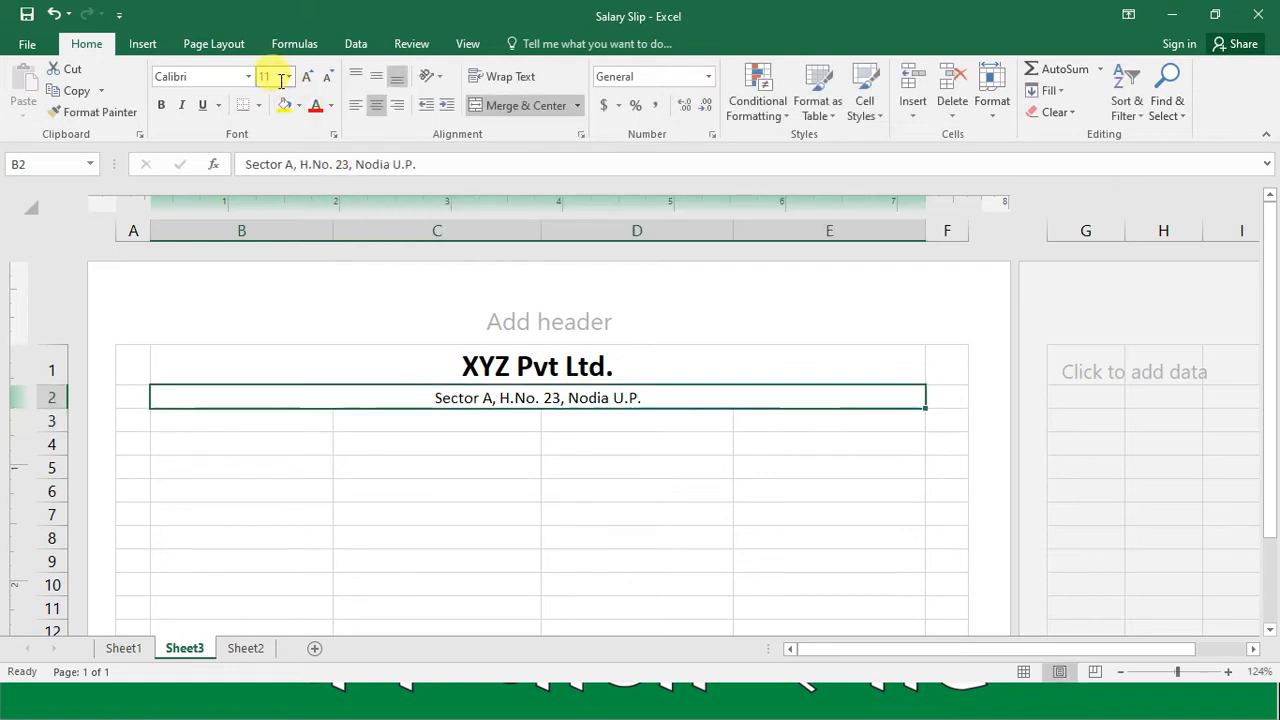
type("16")
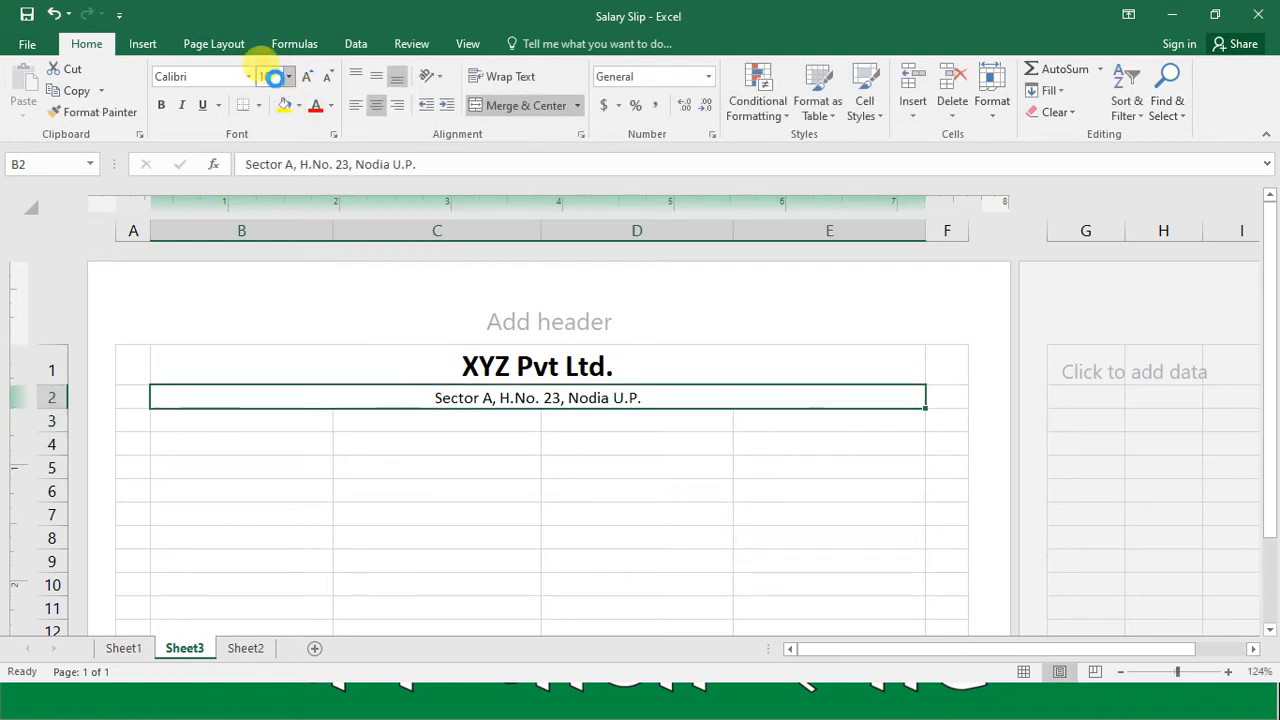
key("Return")
key("ctrl+b")
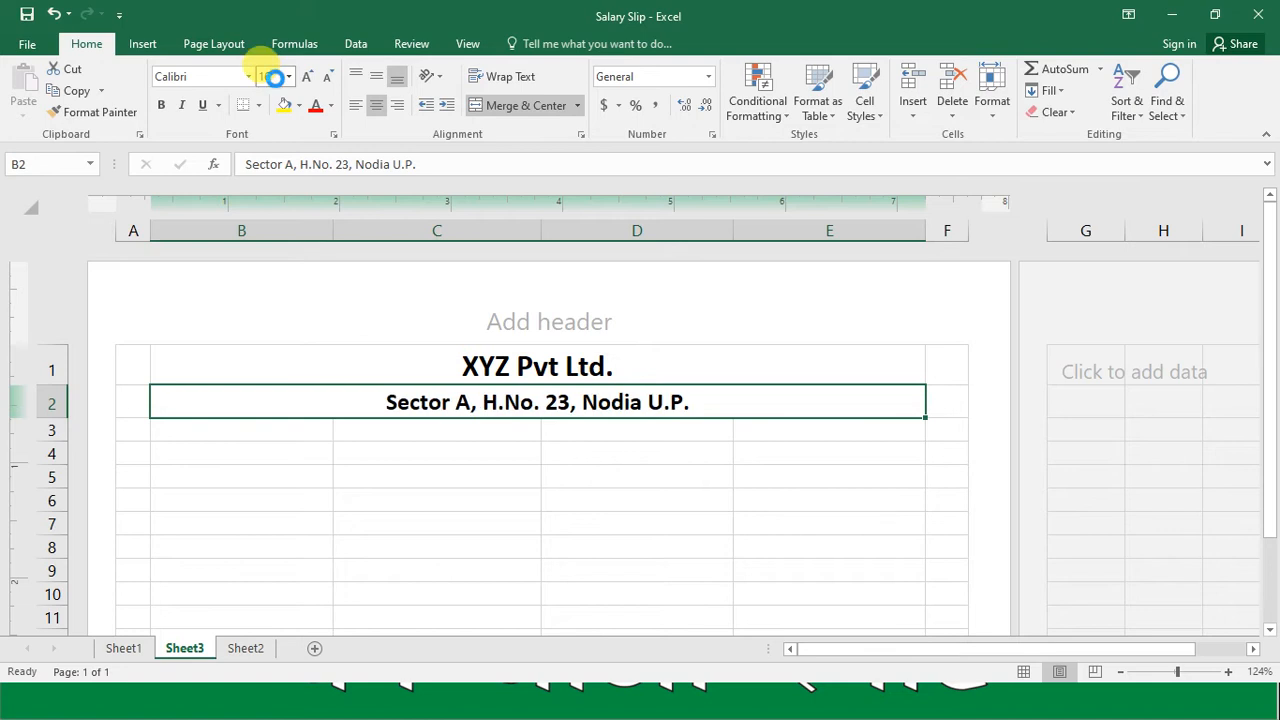
Step: Merge and center cells B3 through E3 below the address line
key("Down")
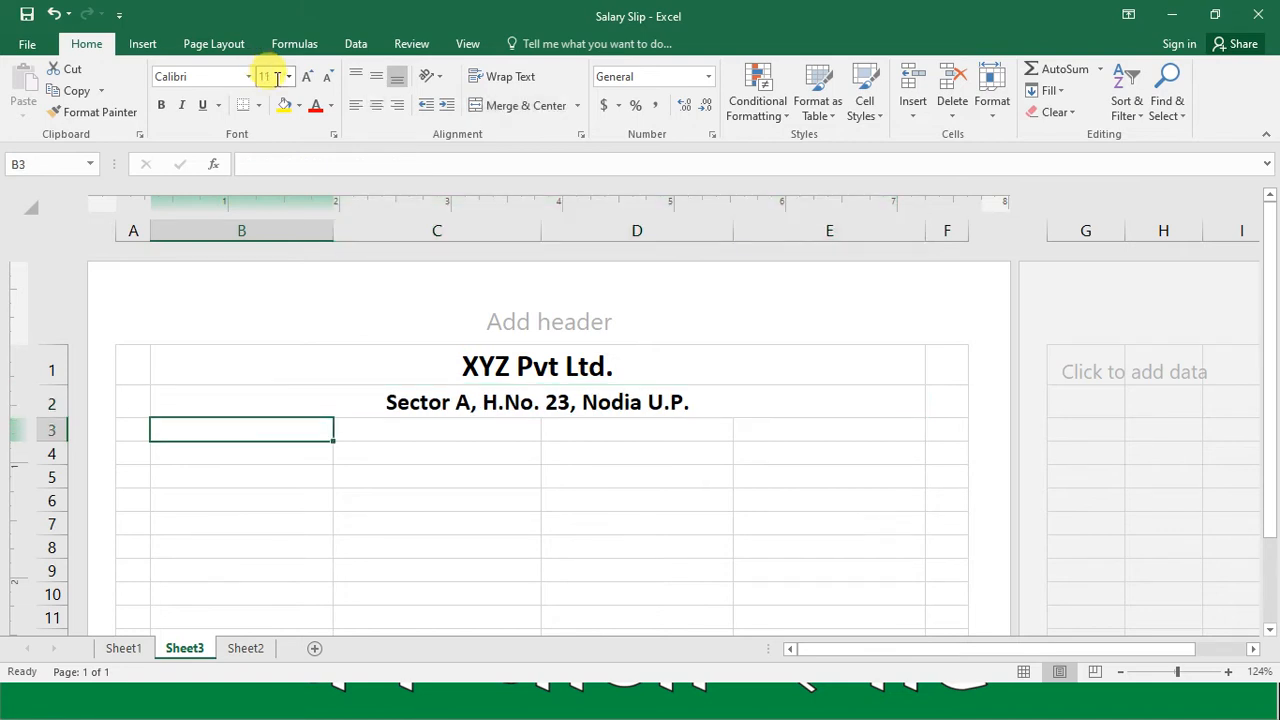
key("shift+Right")
key("shift+Right")
key("shift+Right")
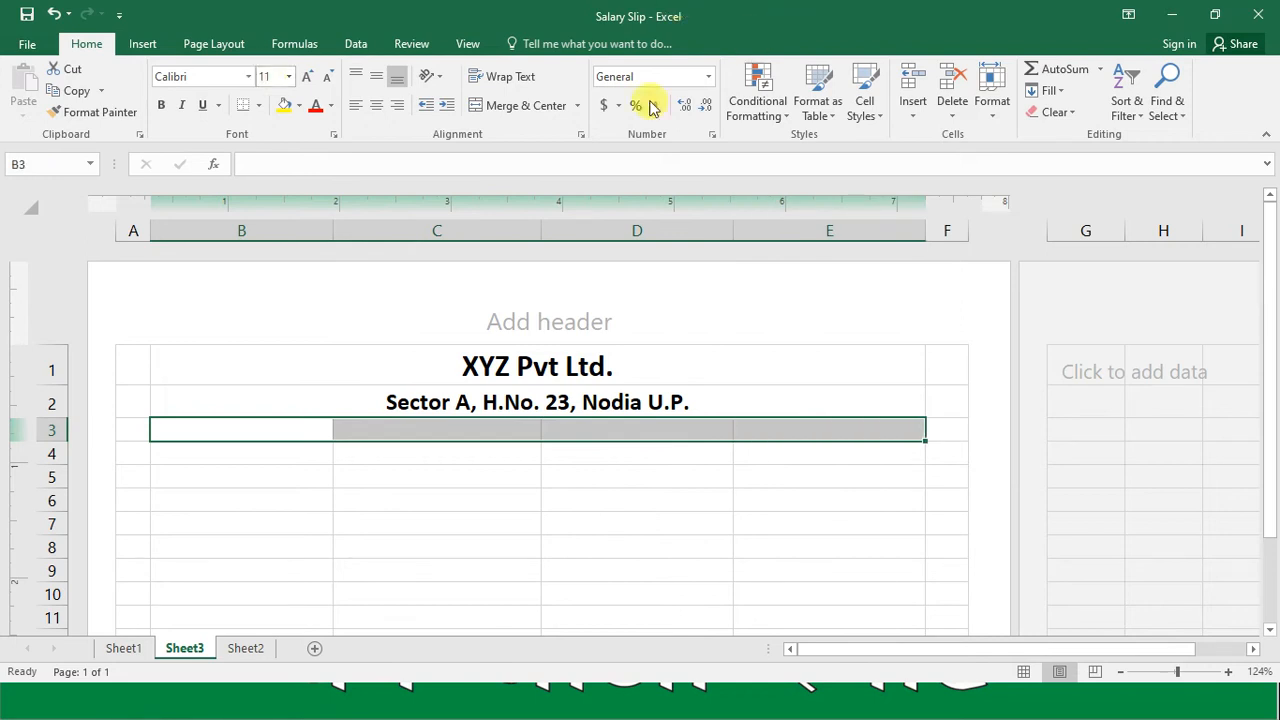
left_click(546, 107)
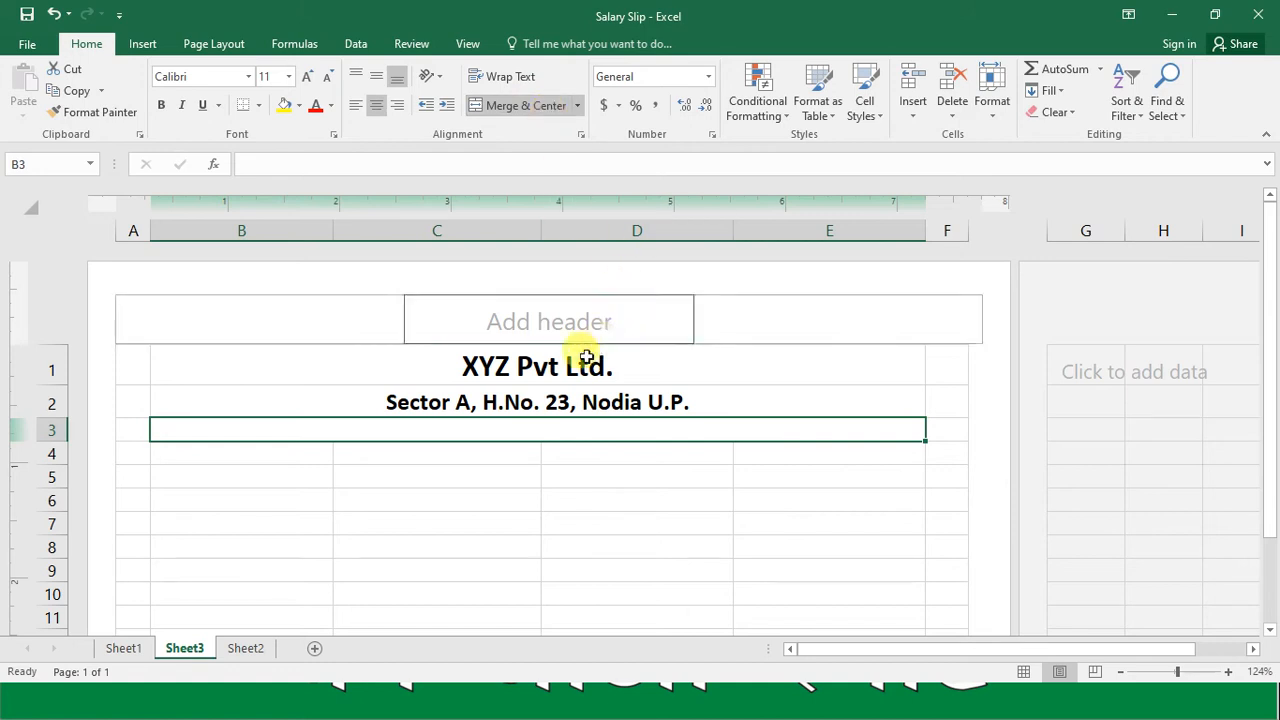
Step: Enter the title "Monthly Salary Slip" in the merged cell of row 3
type("Mont")
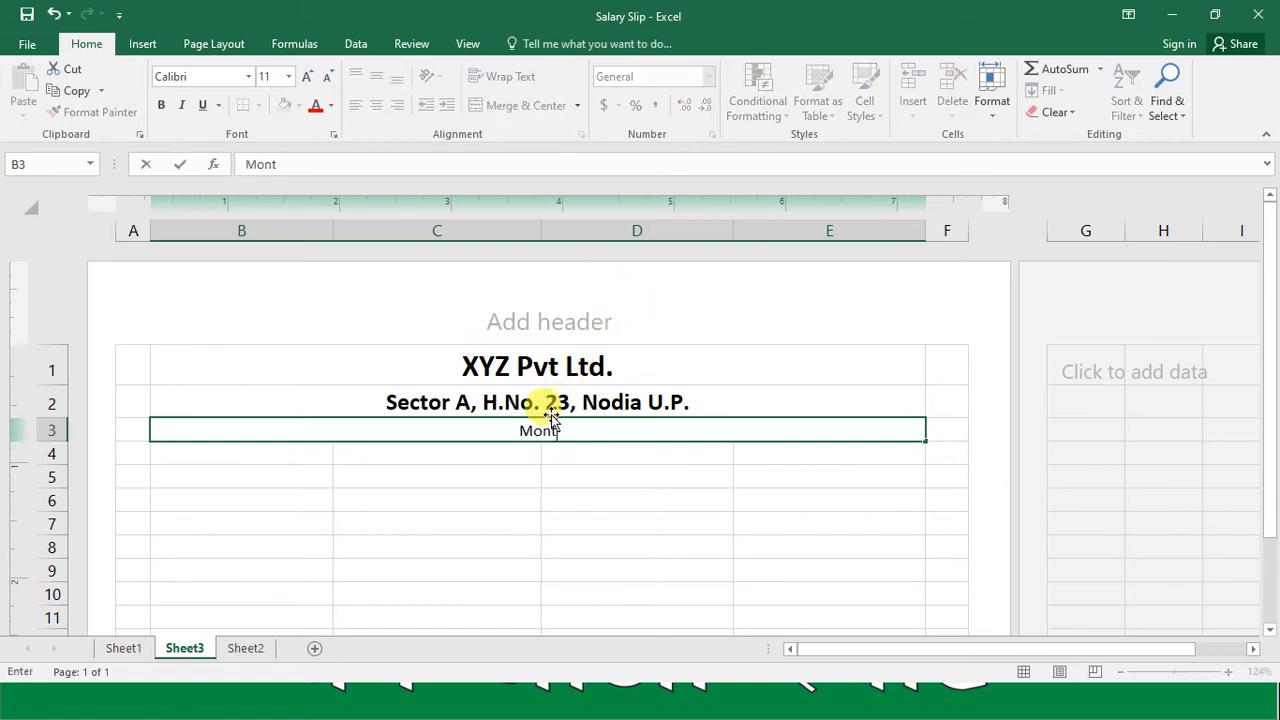
type("hly Sala")
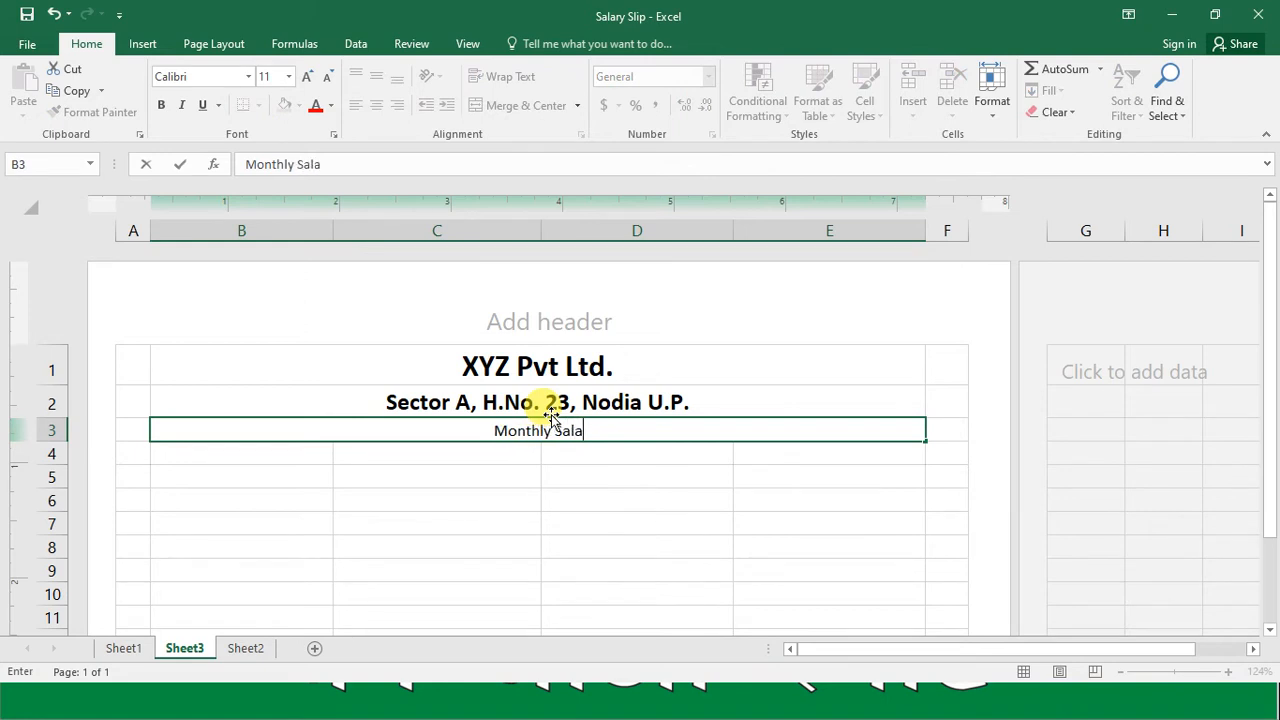
type("ry Slip")
key("Return")
Step: Set the "Monthly Salary Slip" title's font size to 16 and make it bold
key("Up")
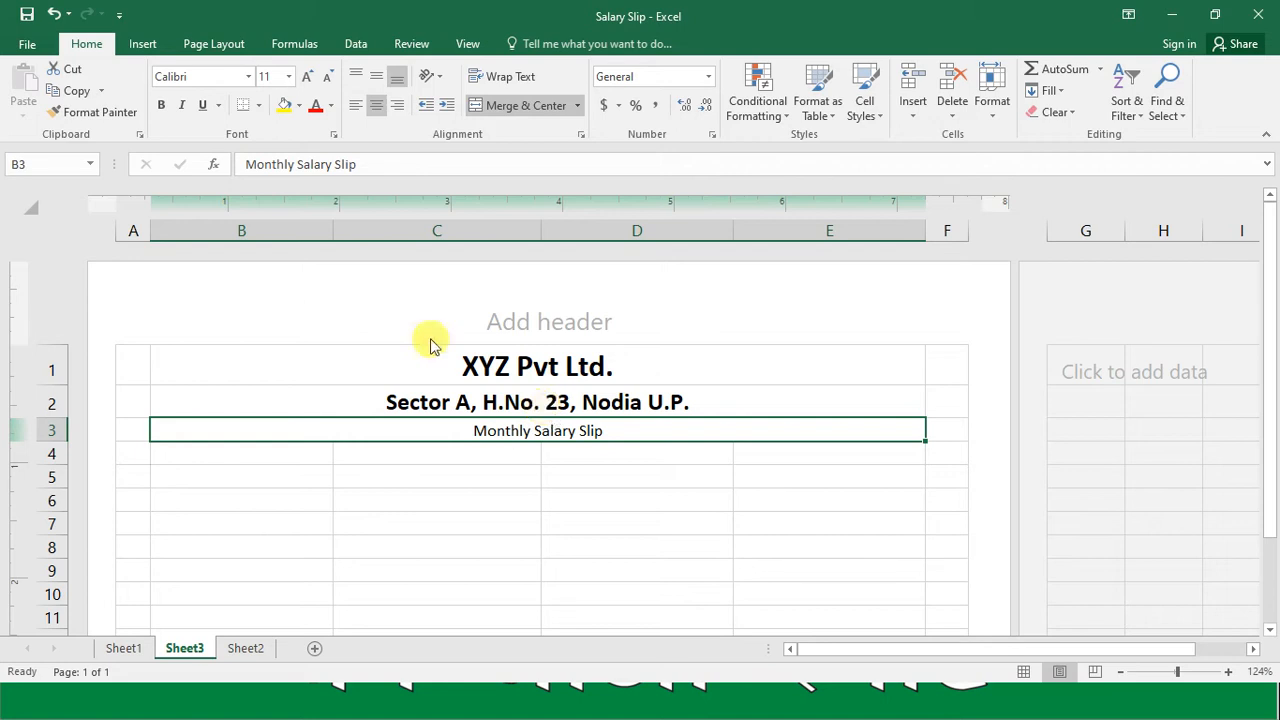
left_click(274, 80)
type("16")
key("Return")
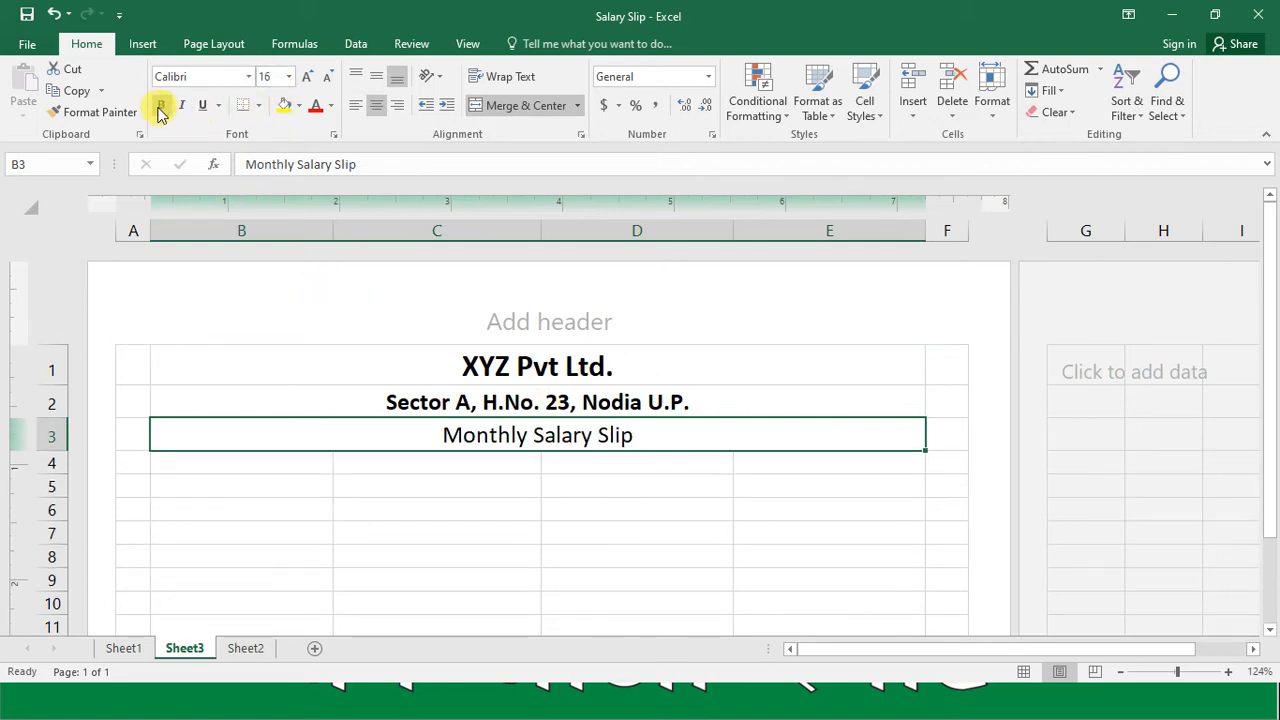
left_click(161, 106)
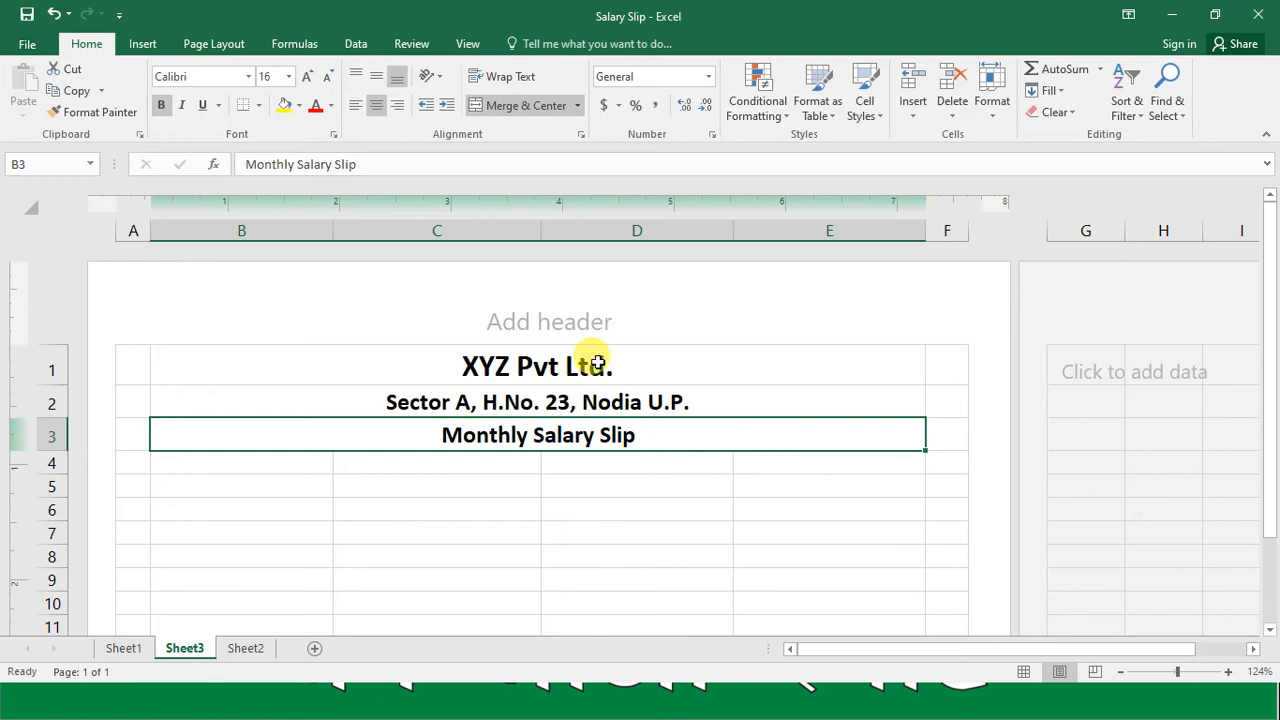
Step: Set the "Monthly Salary Slip" title's font size to 14
left_click(273, 80)
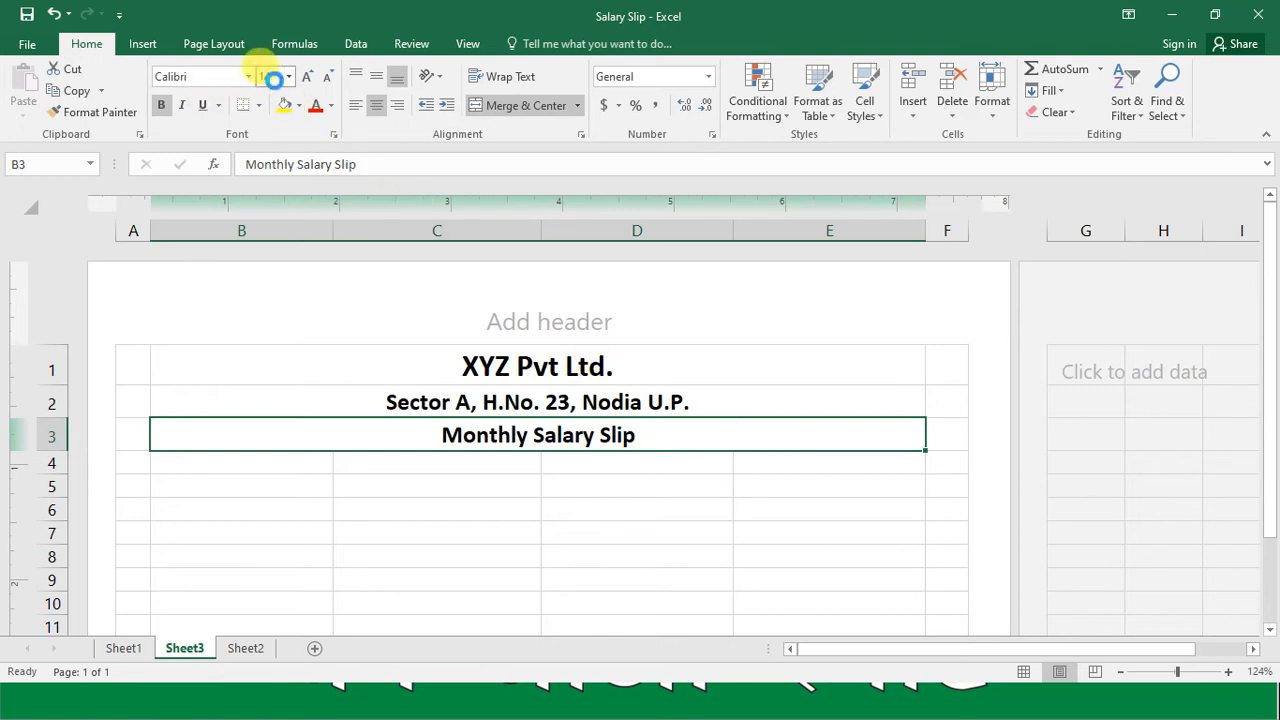
type("14")
key("Return")
left_click_drag(1270, 510, 1270, 537)
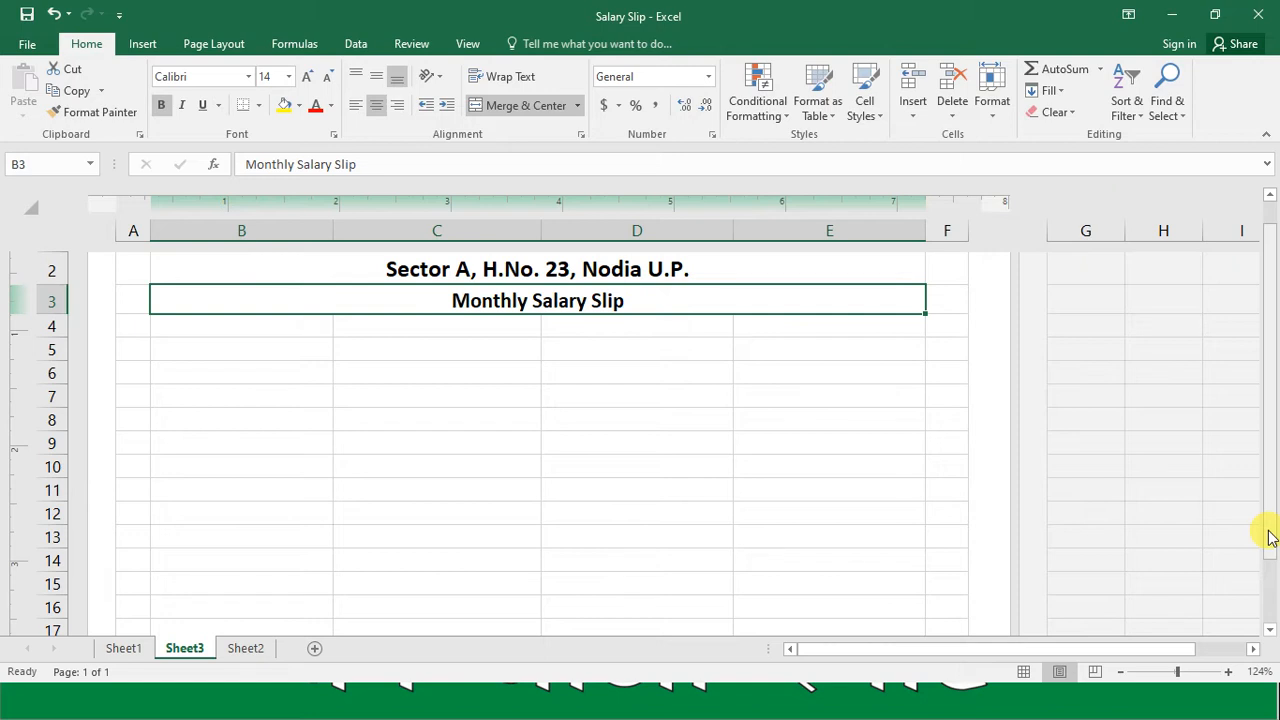
Step: Apply a standard bottom border to the merged "Monthly Salary Slip" cell in row 3
left_click(306, 346)
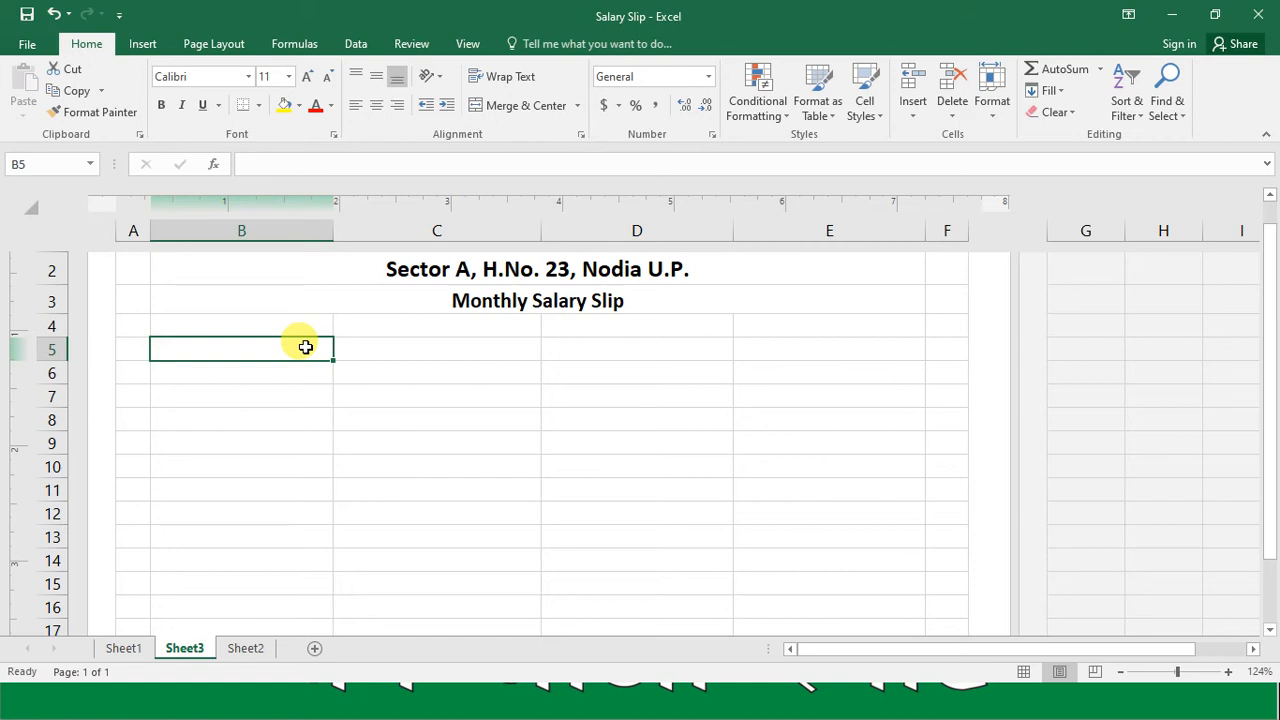
key("Up")
key("Up")
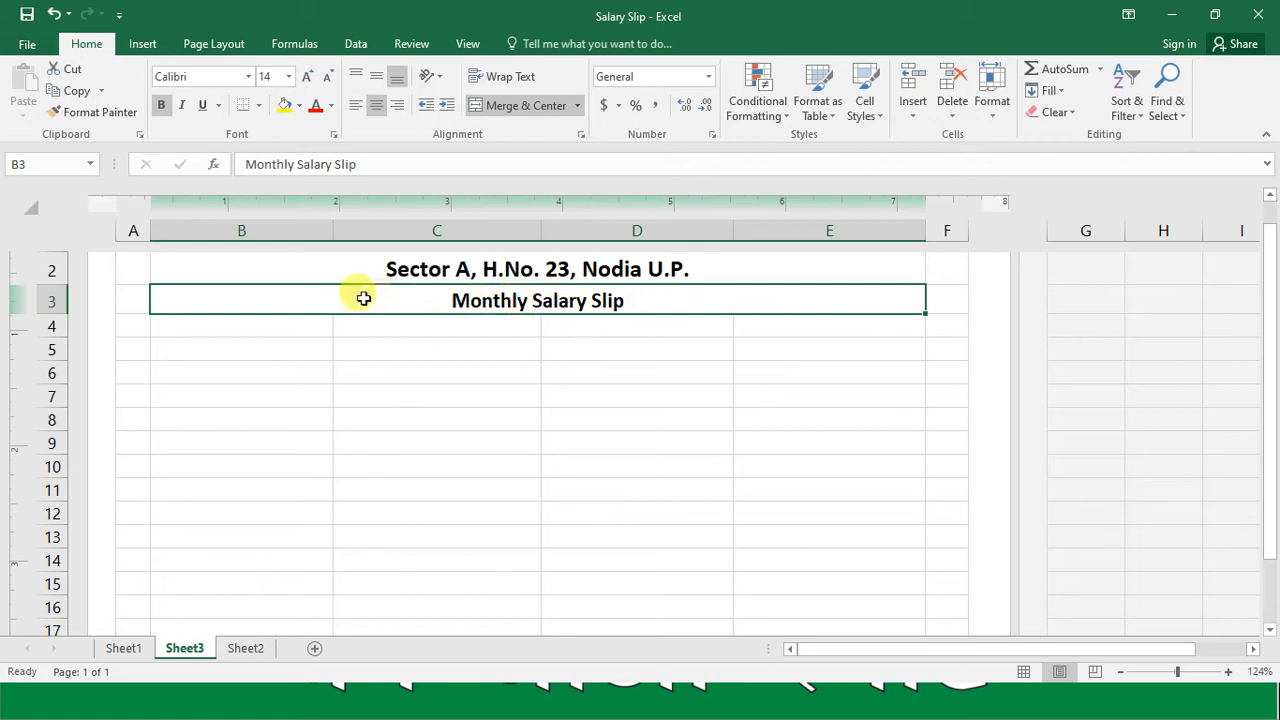
left_click(259, 106)
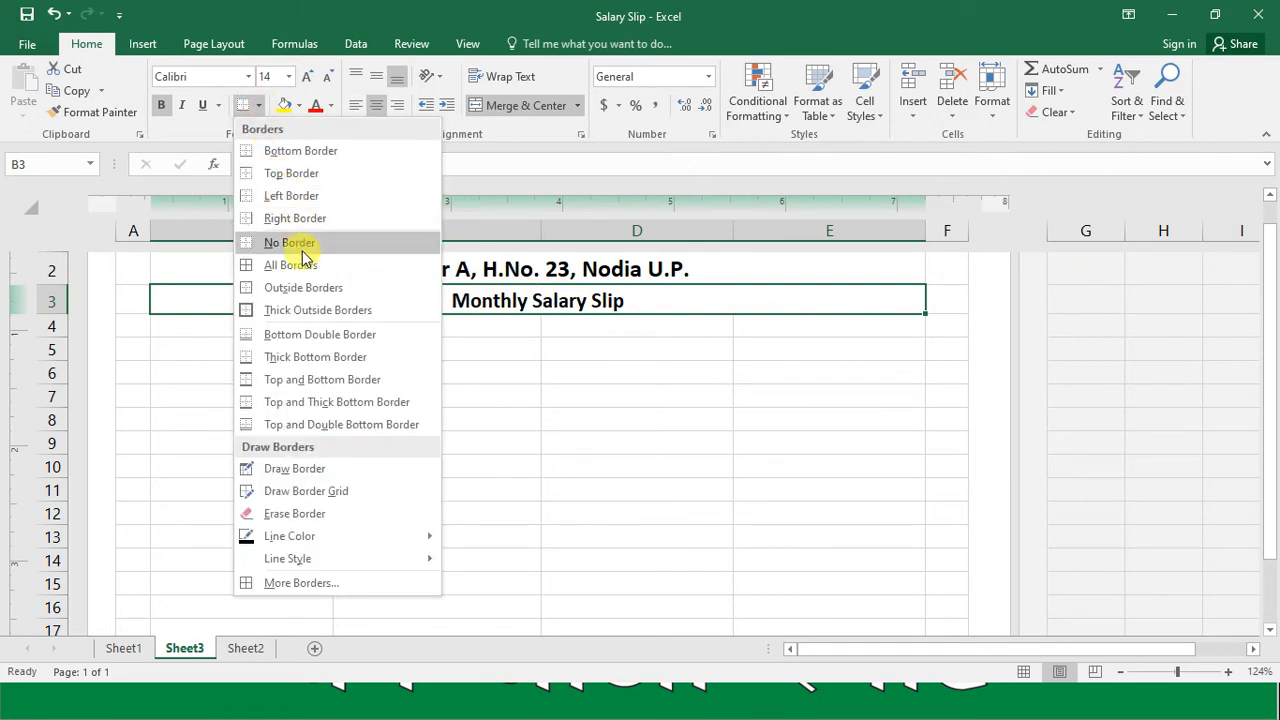
left_click(296, 152)
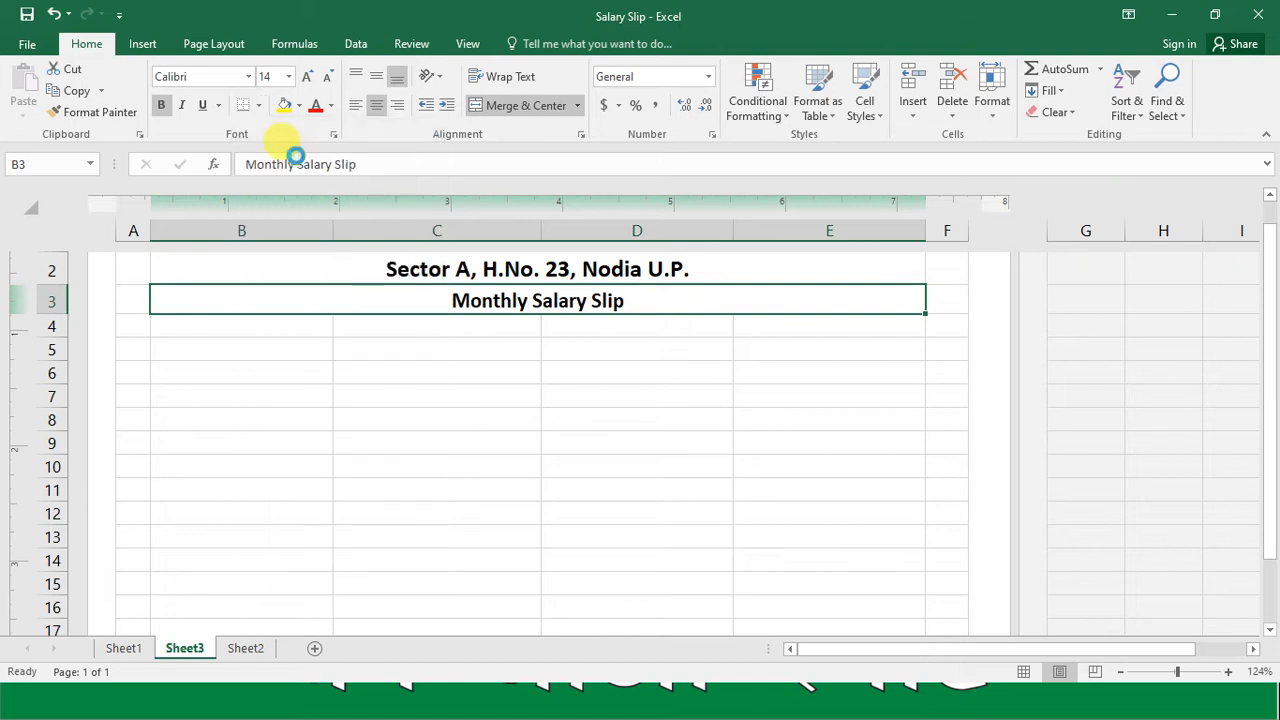
left_click(498, 420)
left_click(516, 300)
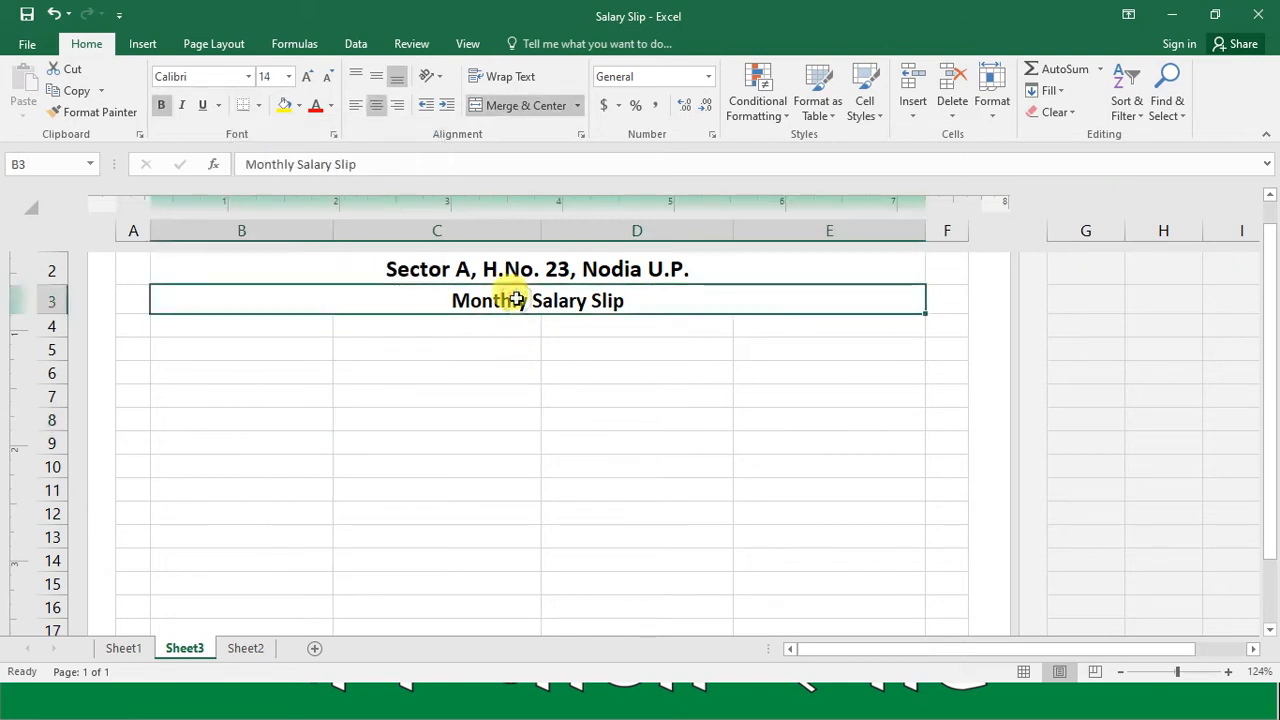
Step: Draw a thicker solid border line along the bottom edge of row 3 from column B through E, then leave border drawing
left_click(258, 106)
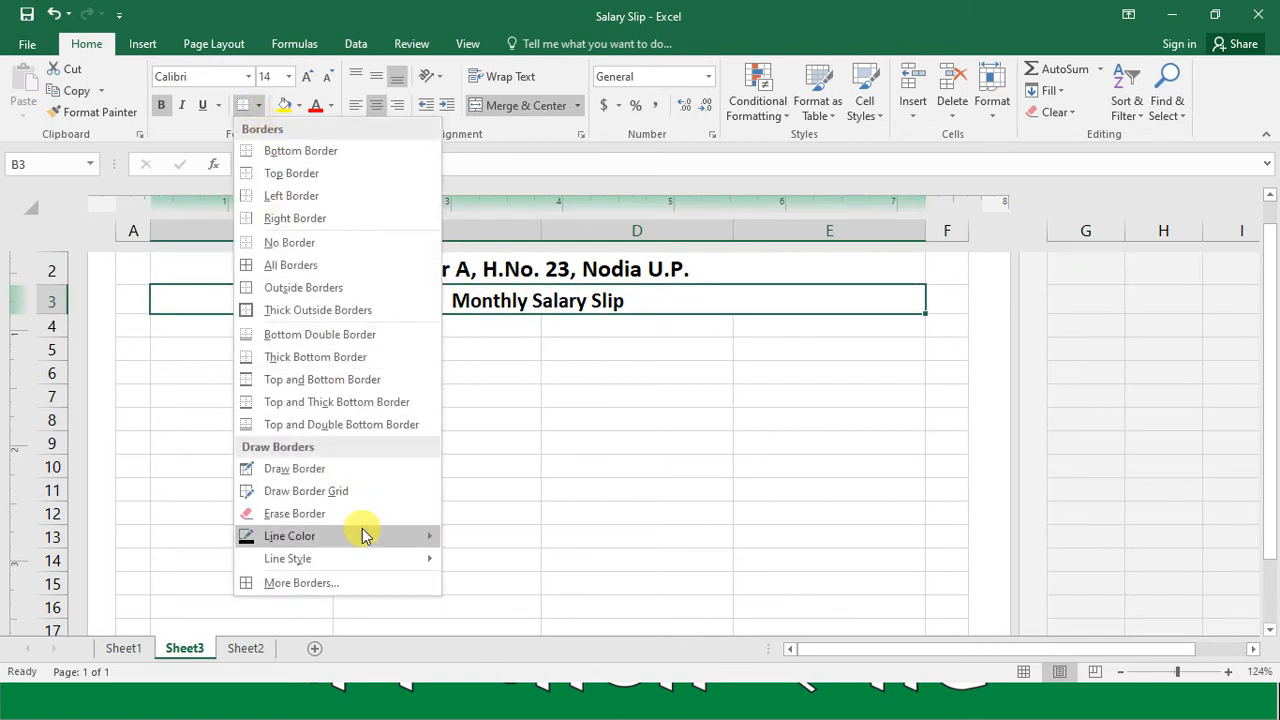
mouse_move(356, 566)
left_click(468, 536)
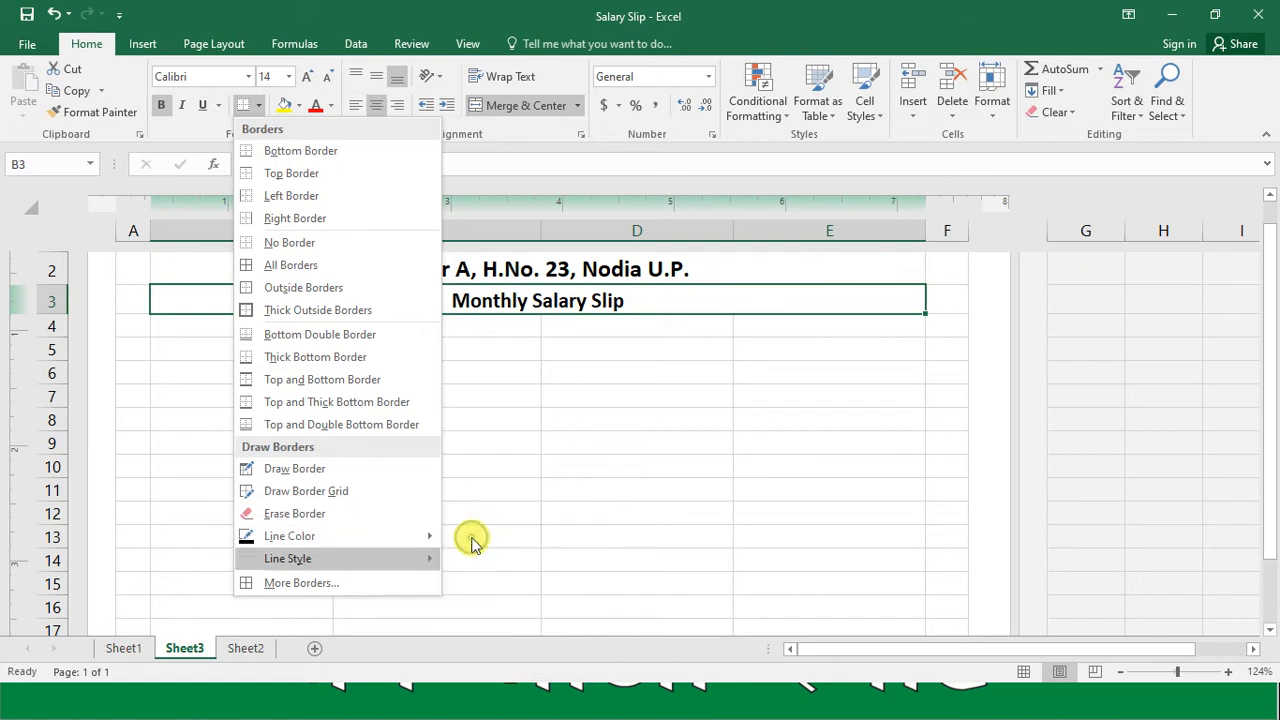
mouse_move(154, 300)
left_mouse_down()
mouse_move(523, 286)
mouse_move(886, 309)
mouse_move(823, 325)
left_mouse_up()
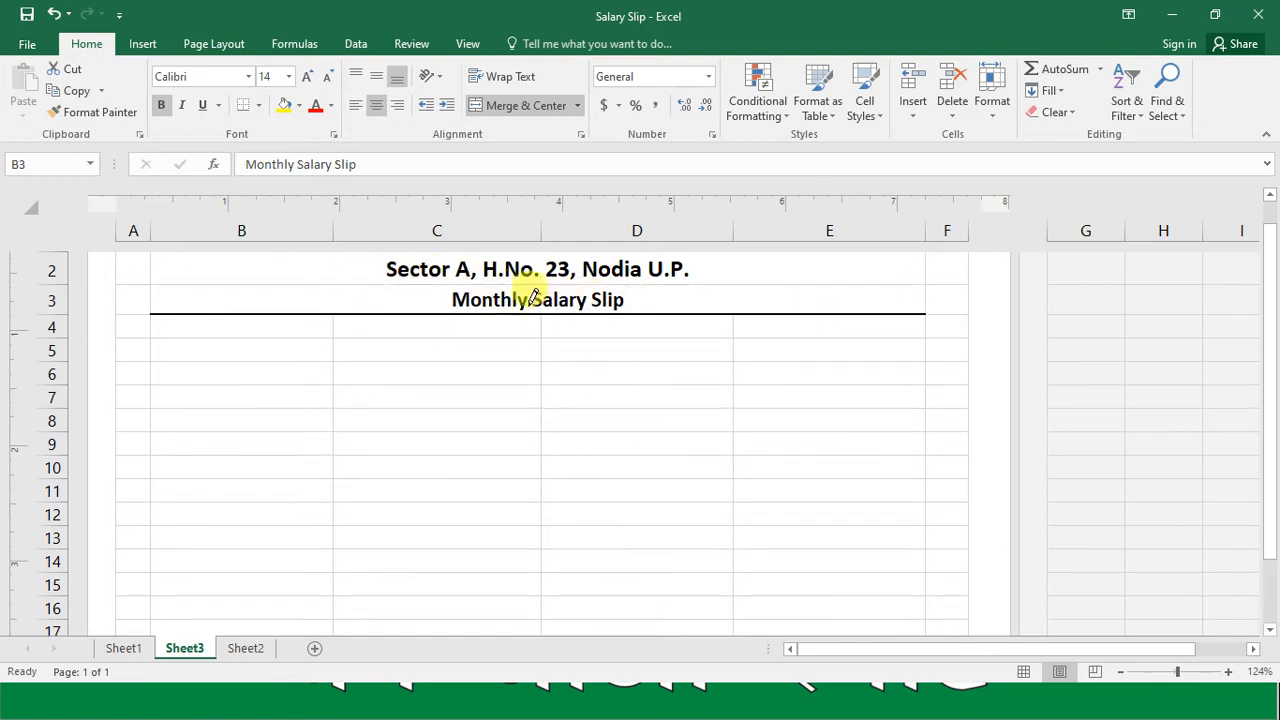
key("Escape")
Step: Enter the label "Emplouyee ID" in cell B5, leaving row 4 blank below the title
left_click(577, 356)
key("Up")
key("Up")
key("Up")
key("Up")
key("Down")
key("Down")
key("Down")
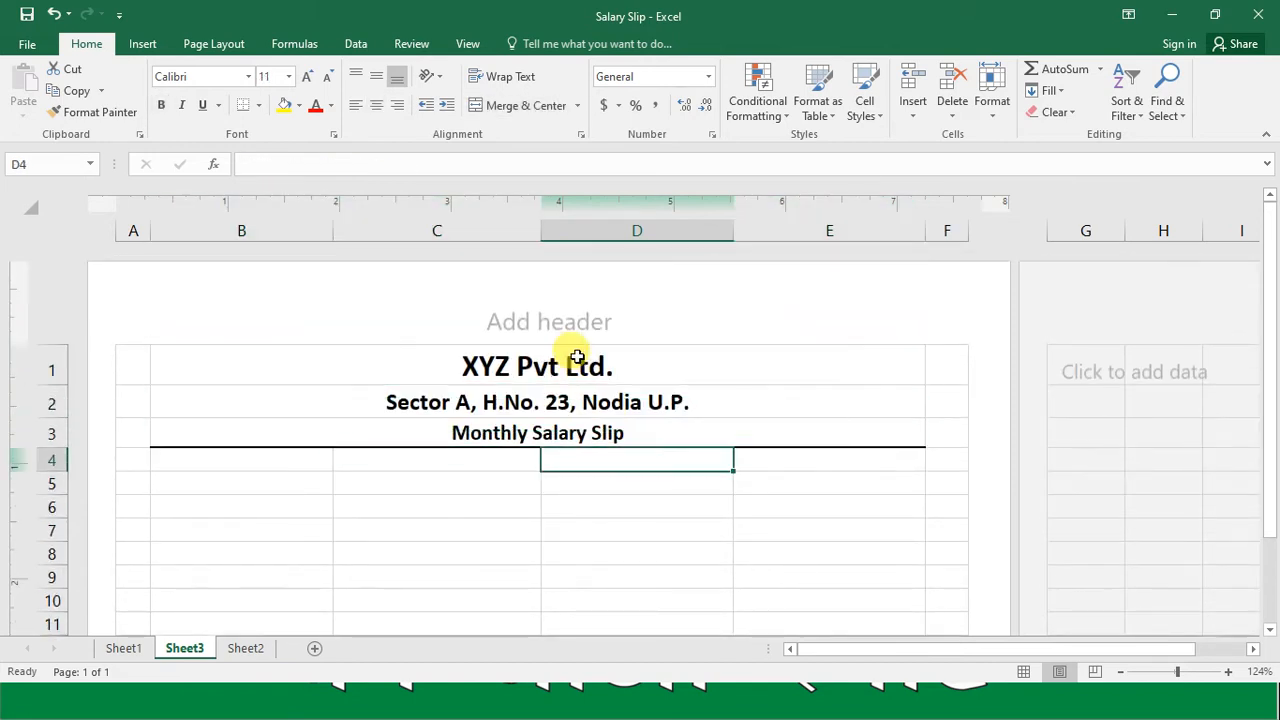
key("Down")
key("Left")
key("Left")
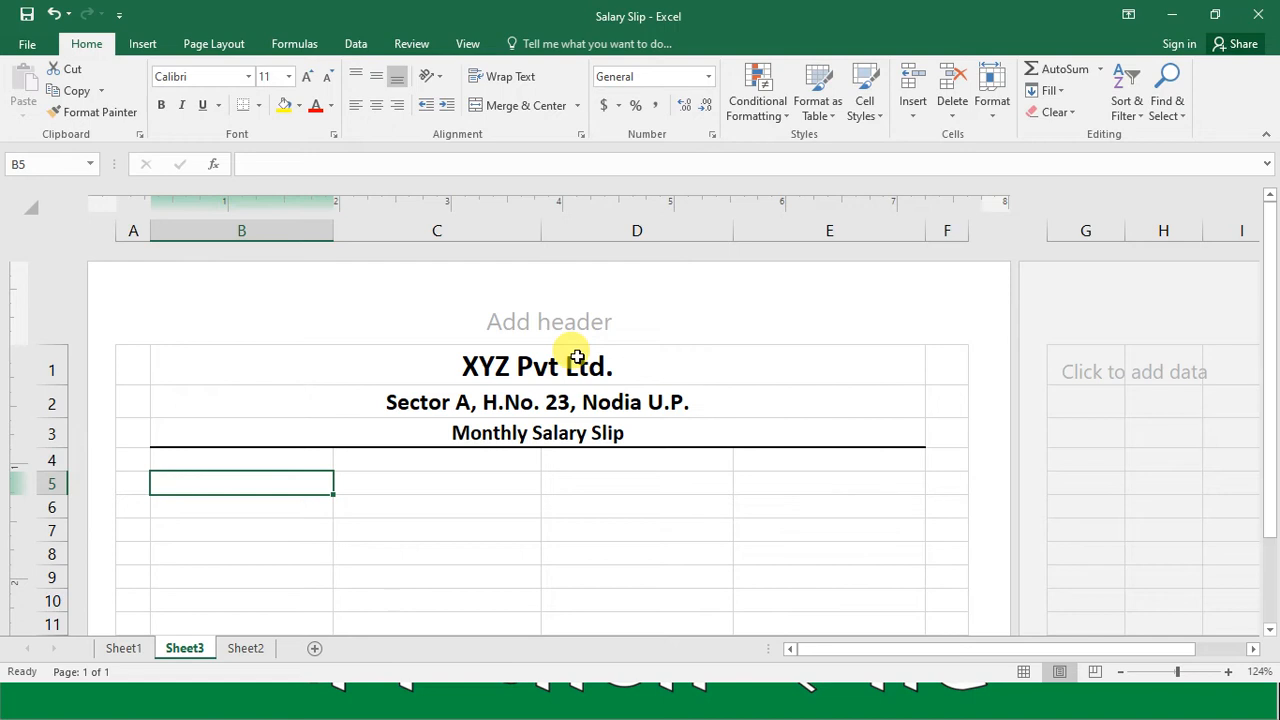
type("Emplouyee ID")
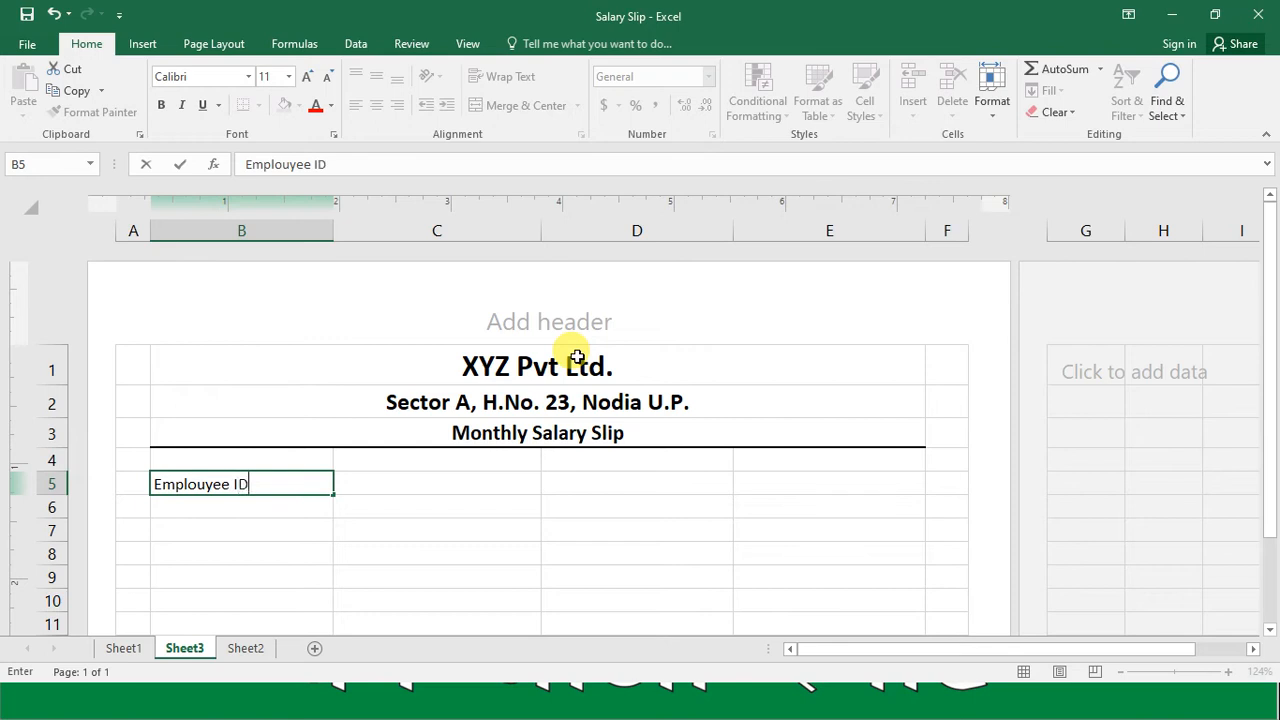
key("Tab")
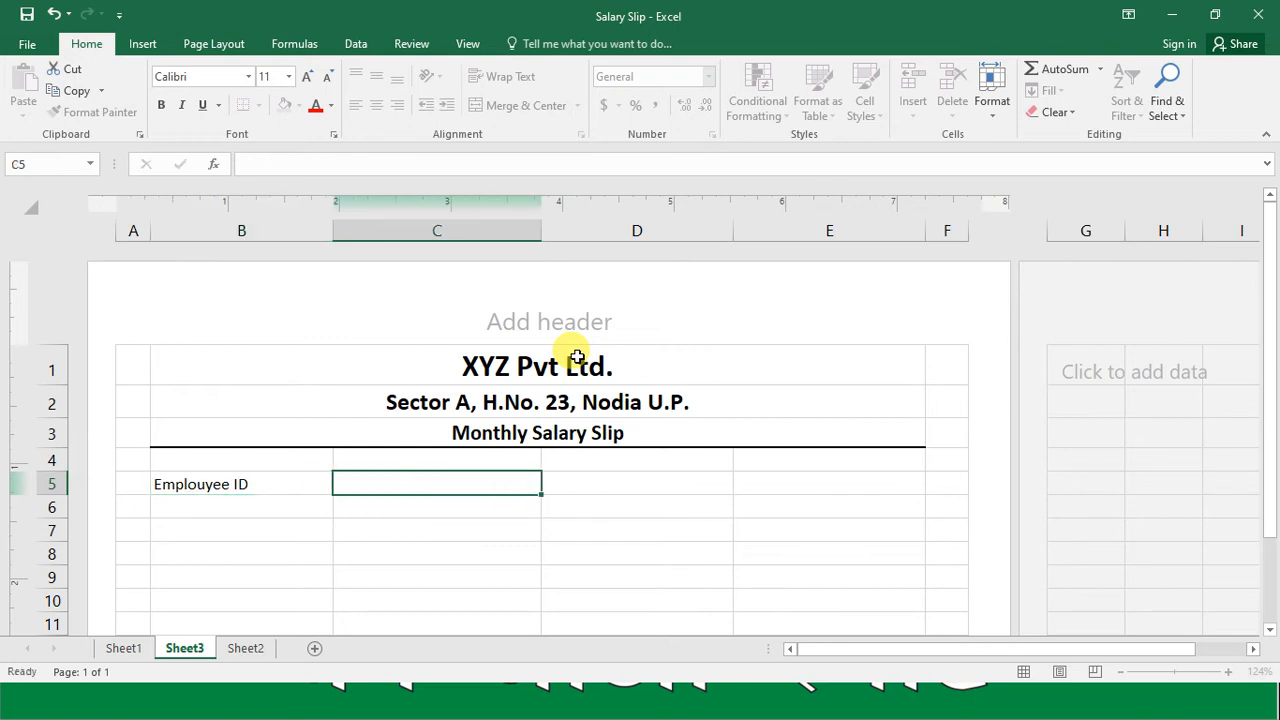
Step: Enter the label "Employee Name" in cell D5
key("Right")
key("Right")
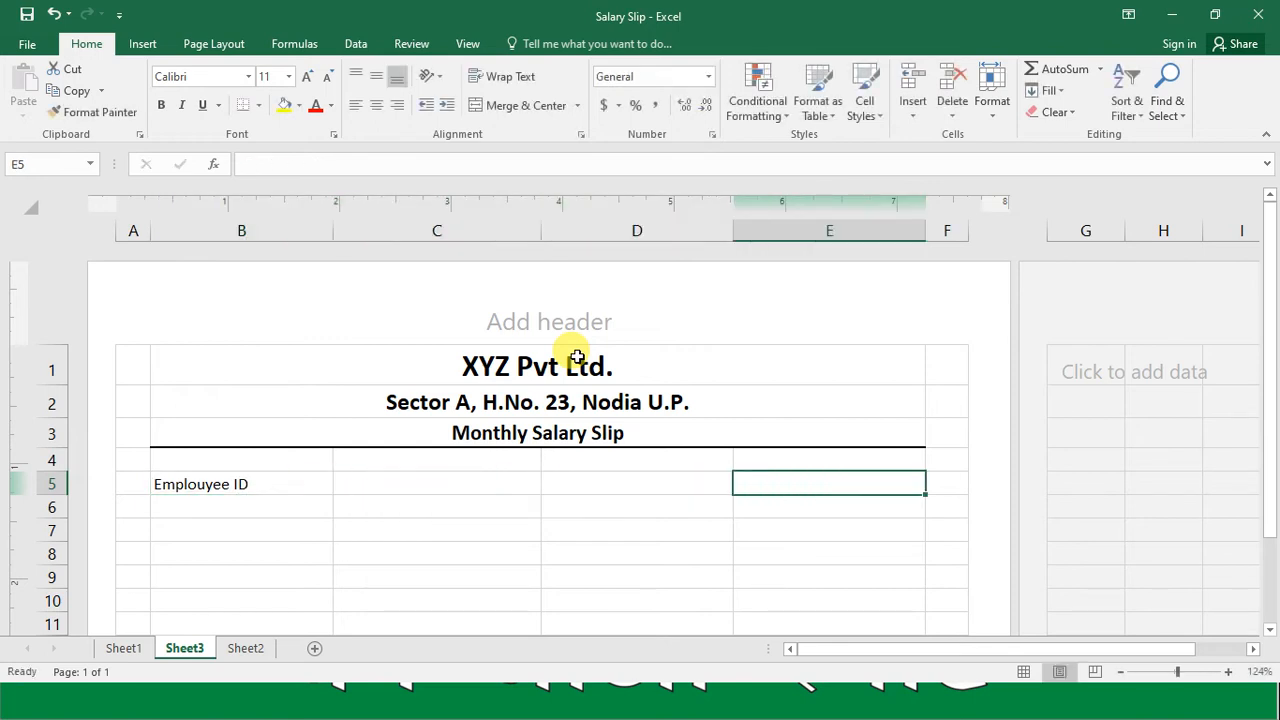
key("Left")
type("E")
type("oyee Name")
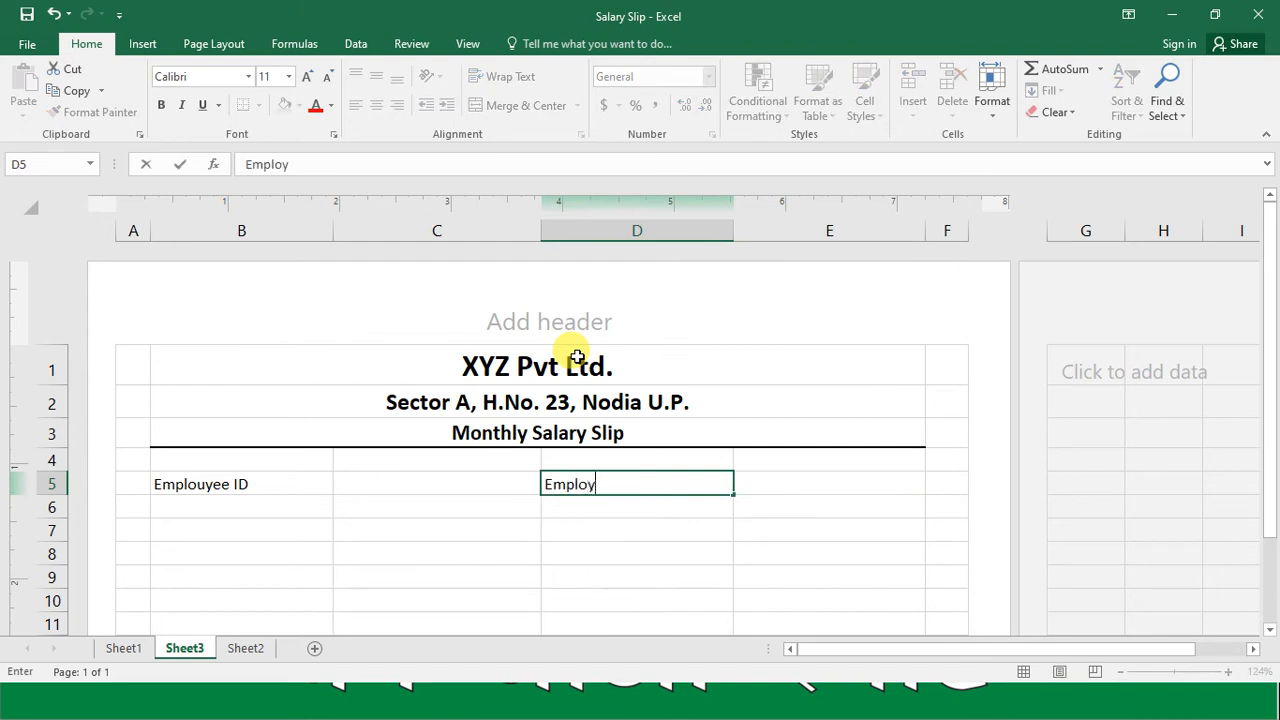
key("Return")
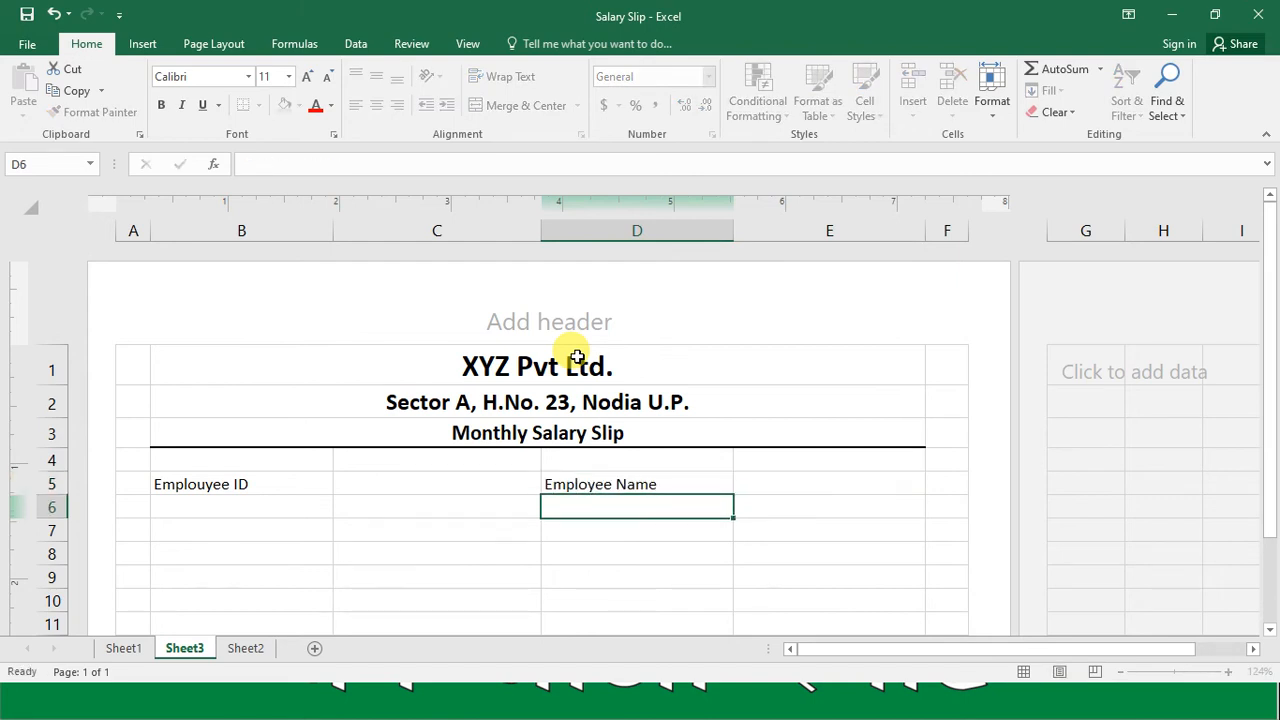
Step: Enter the labels "Designation" in cell B6 and "Month And Year" in cell D6
key("Left")
key("Left")
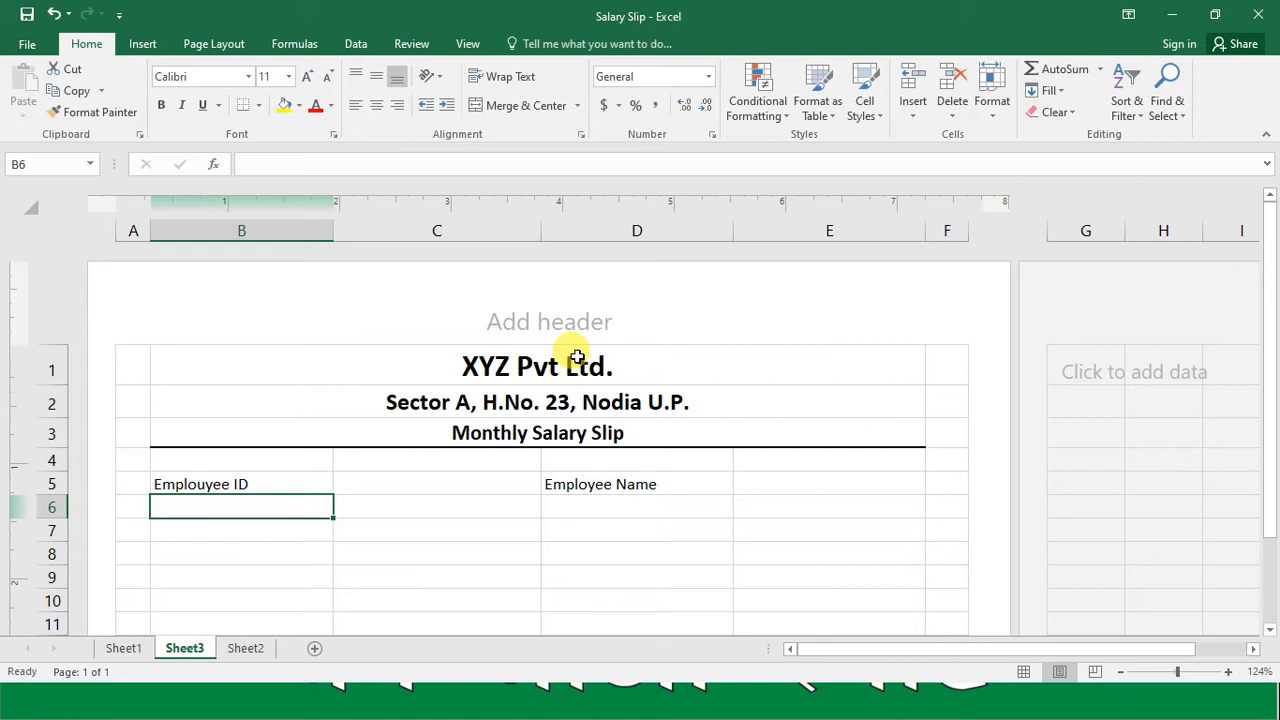
type("Des")
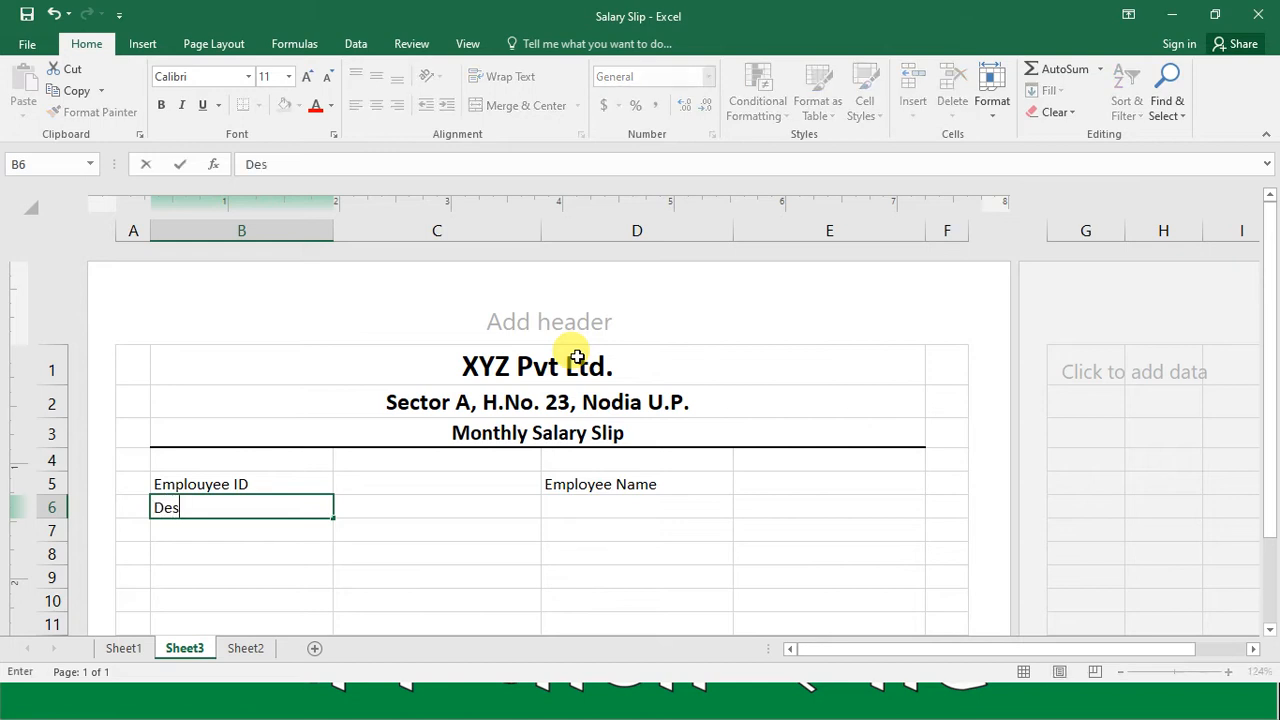
type("ignation")
key("Tab")
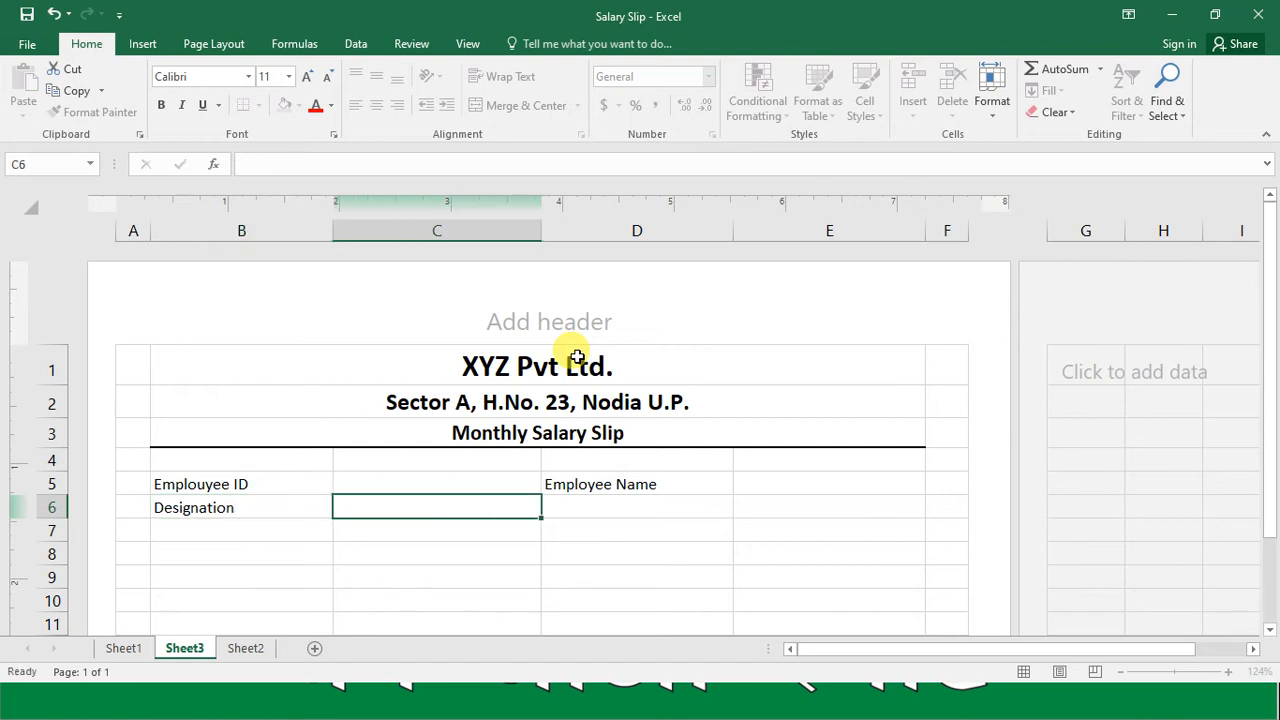
key("Tab")
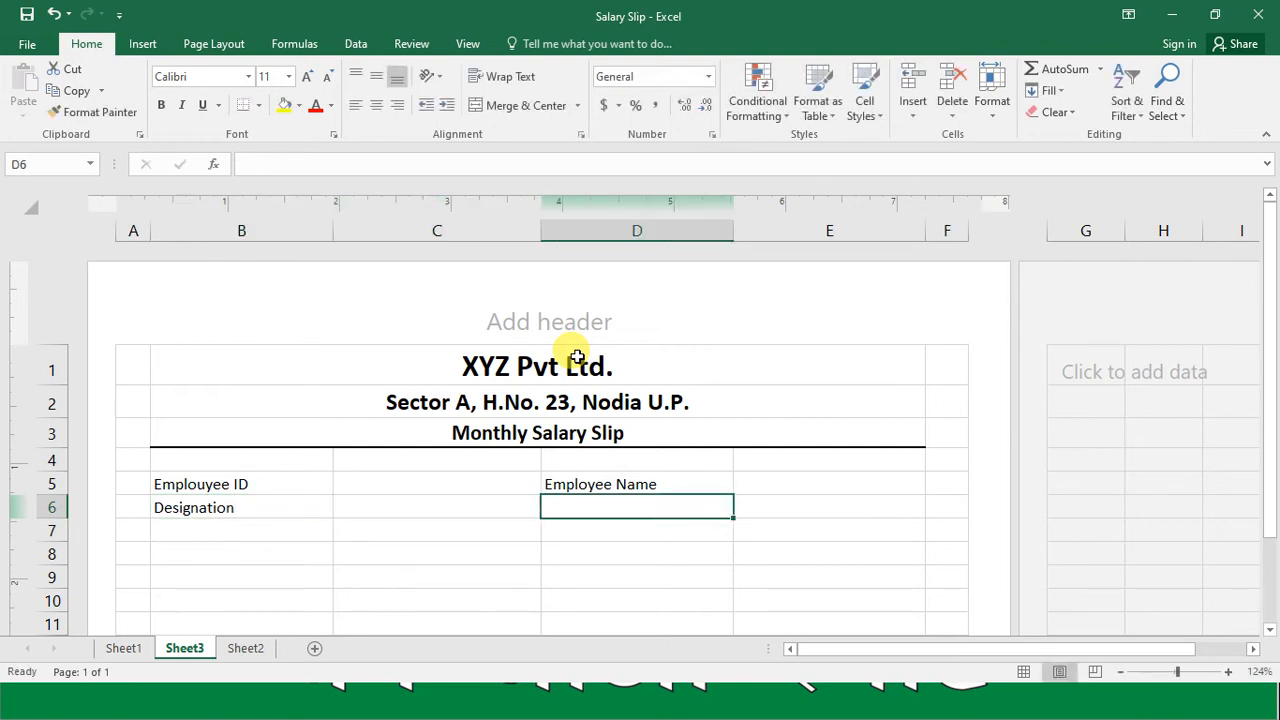
type("Month ")
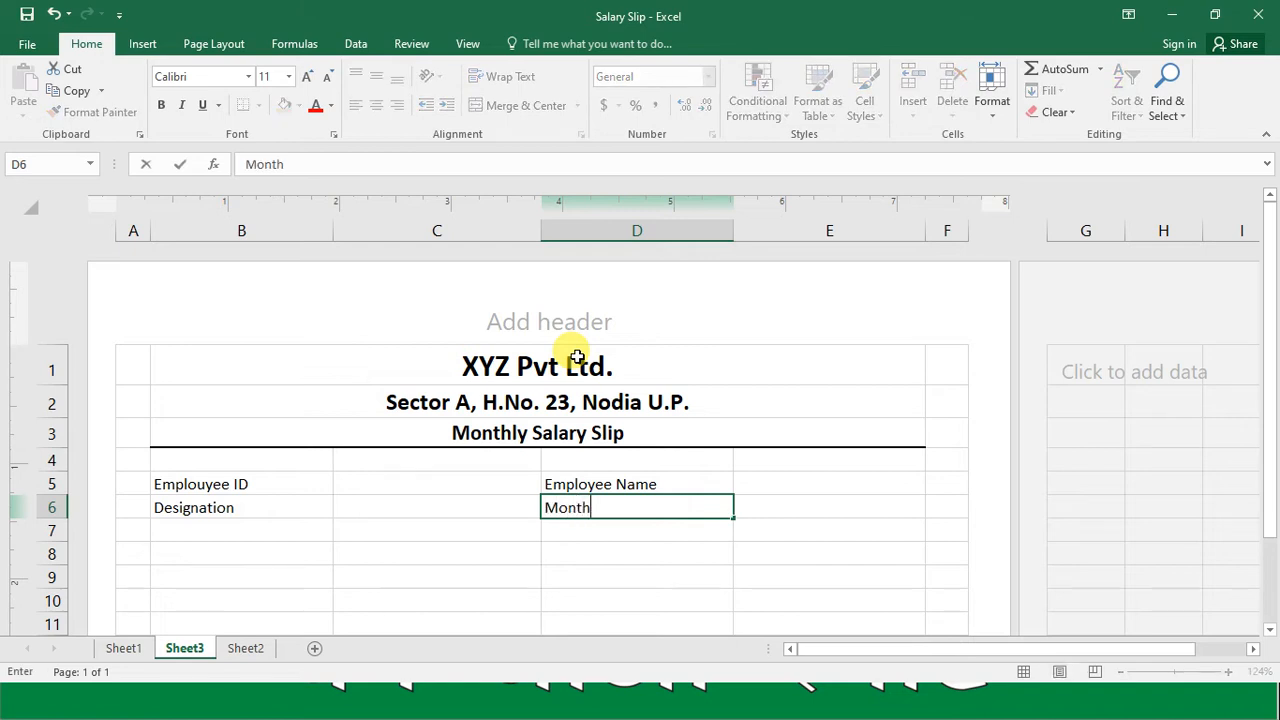
type("And Year")
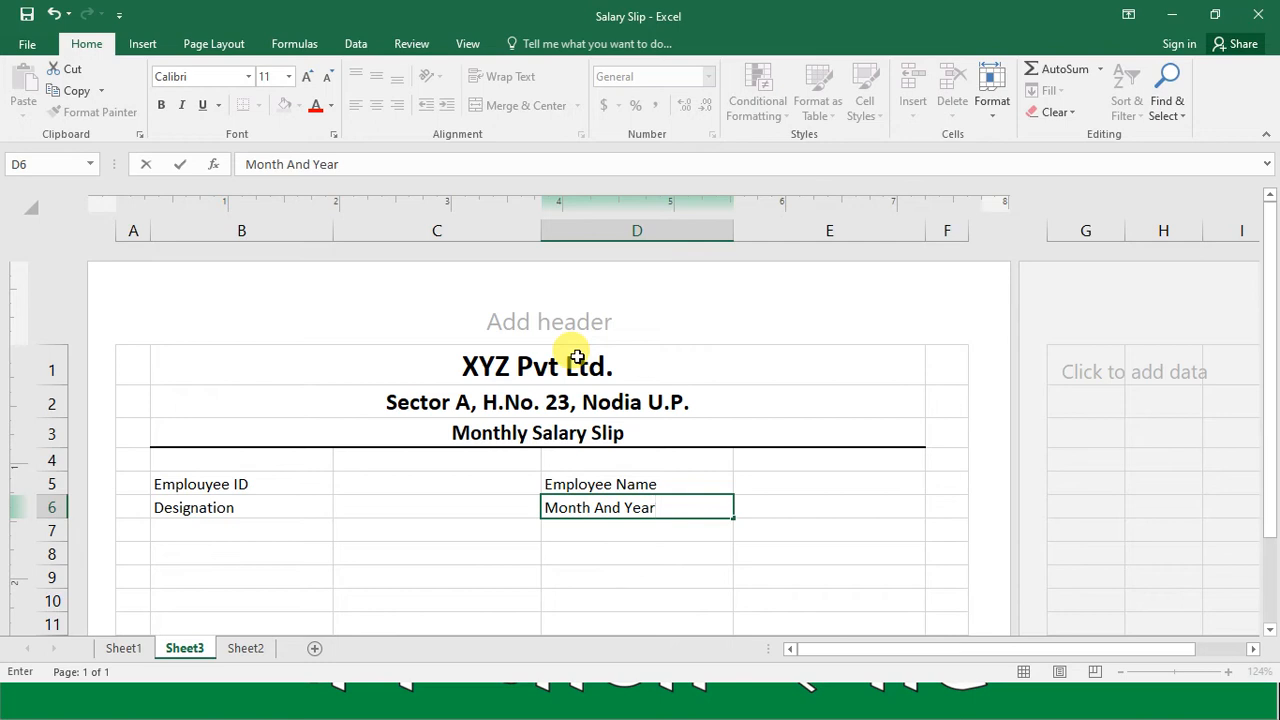
key("Return")
Step: Format the employee details range B5:E6 as bold at font size 14
key("Up")
key("Up")
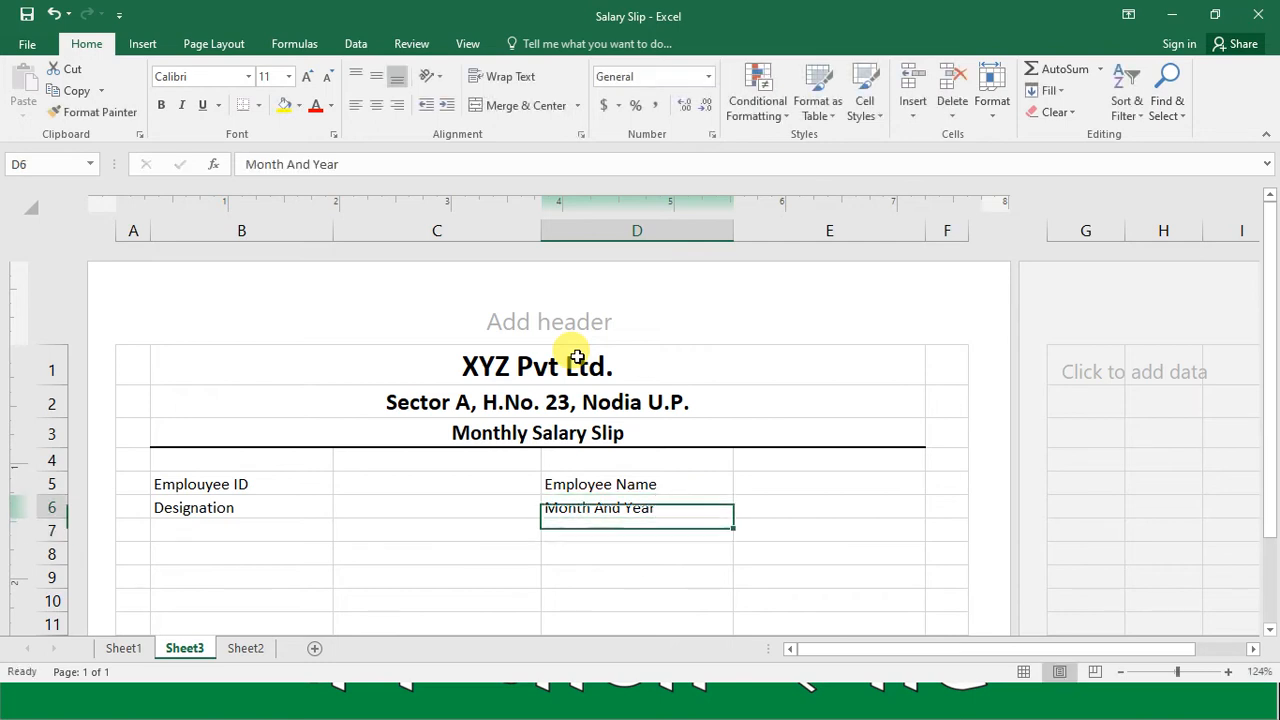
key("Left")
key("Left")
key("shift+Right")
key("shift+Right")
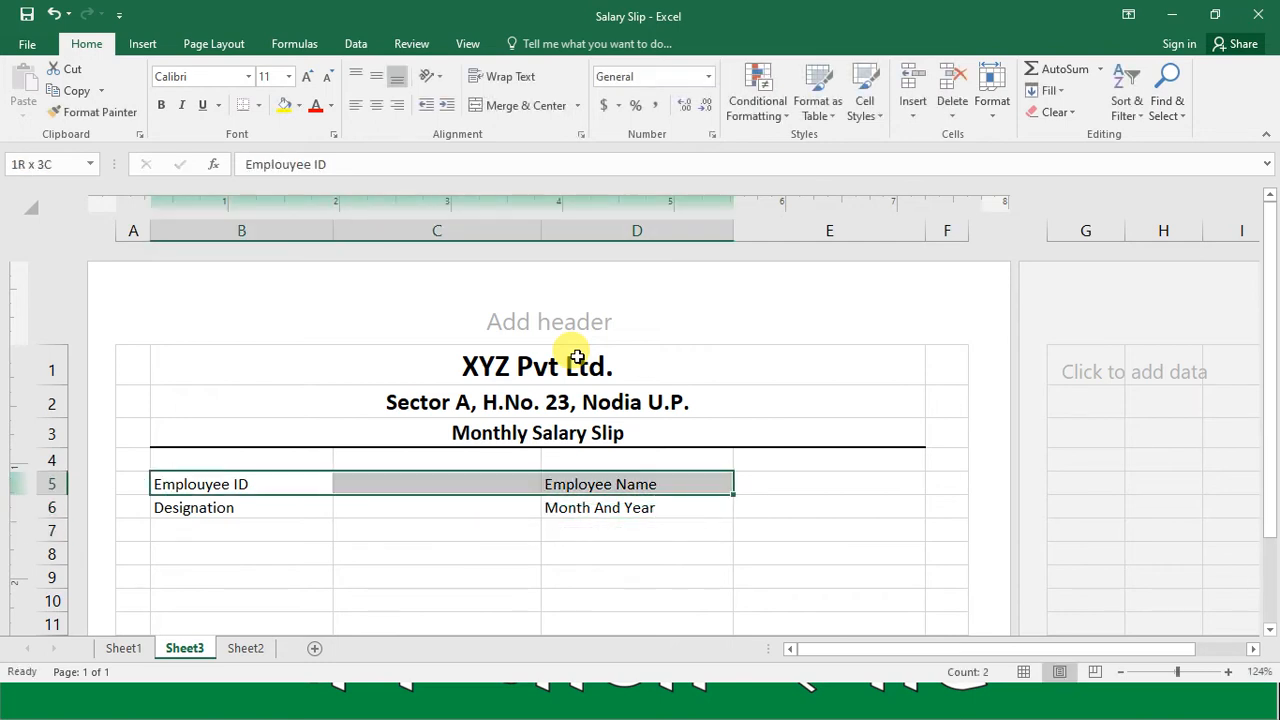
key("shift+Right")
key("shift+Down")
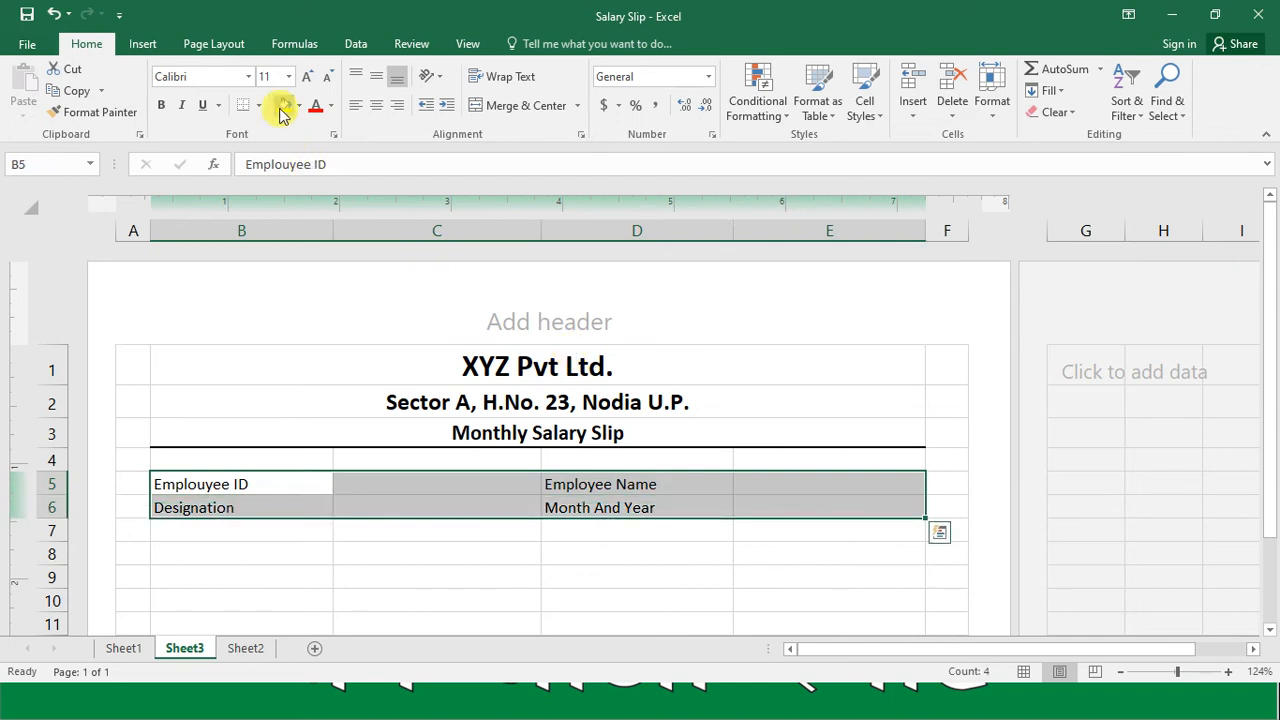
left_click(266, 77)
type("14")
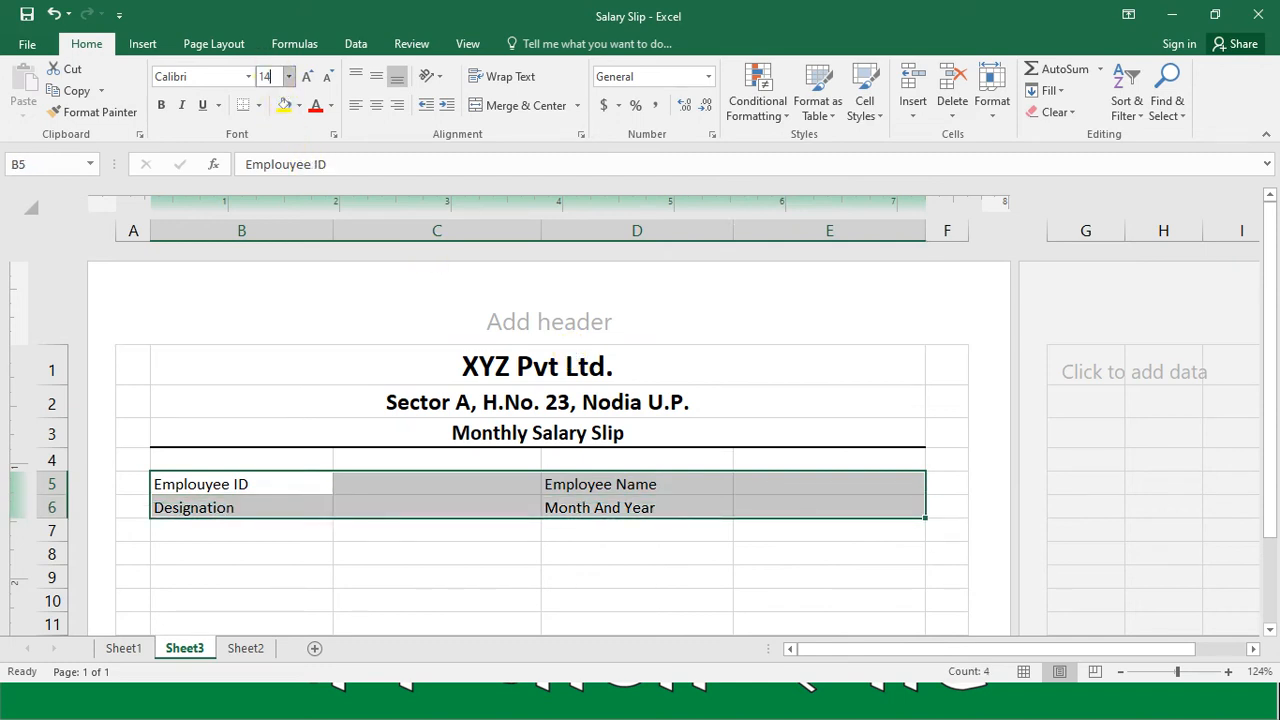
key("Return")
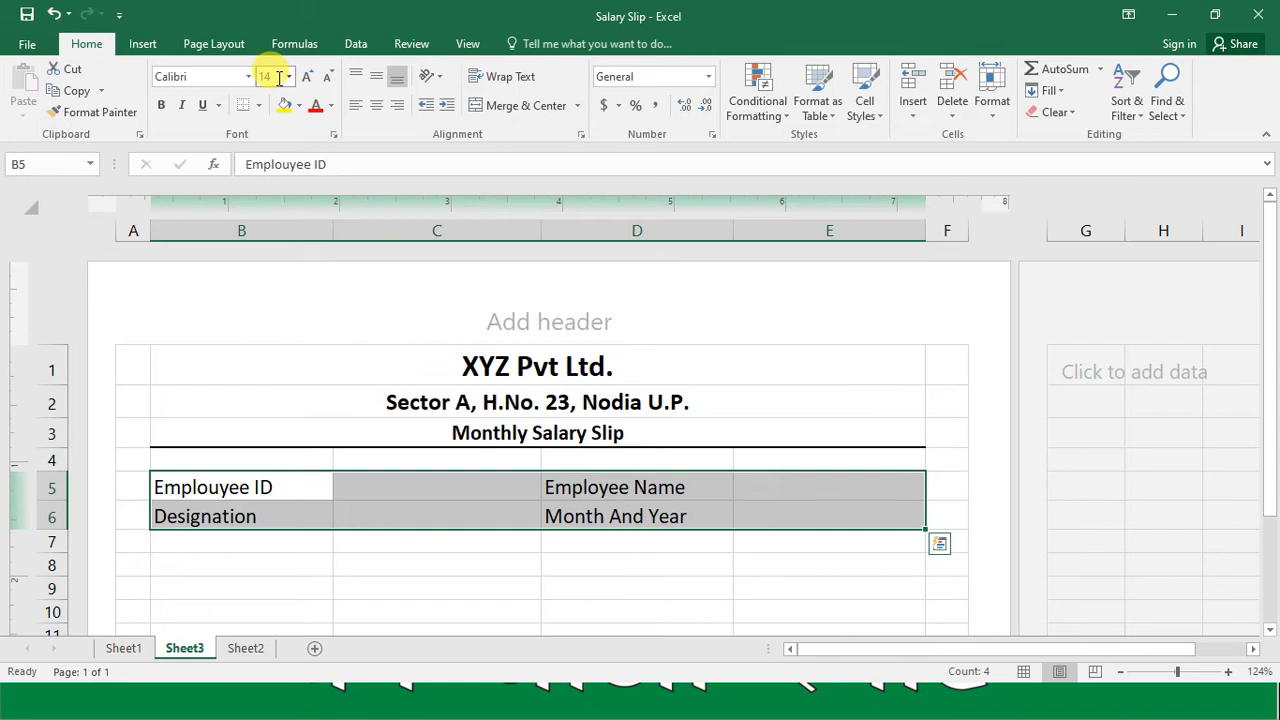
left_click(162, 106)
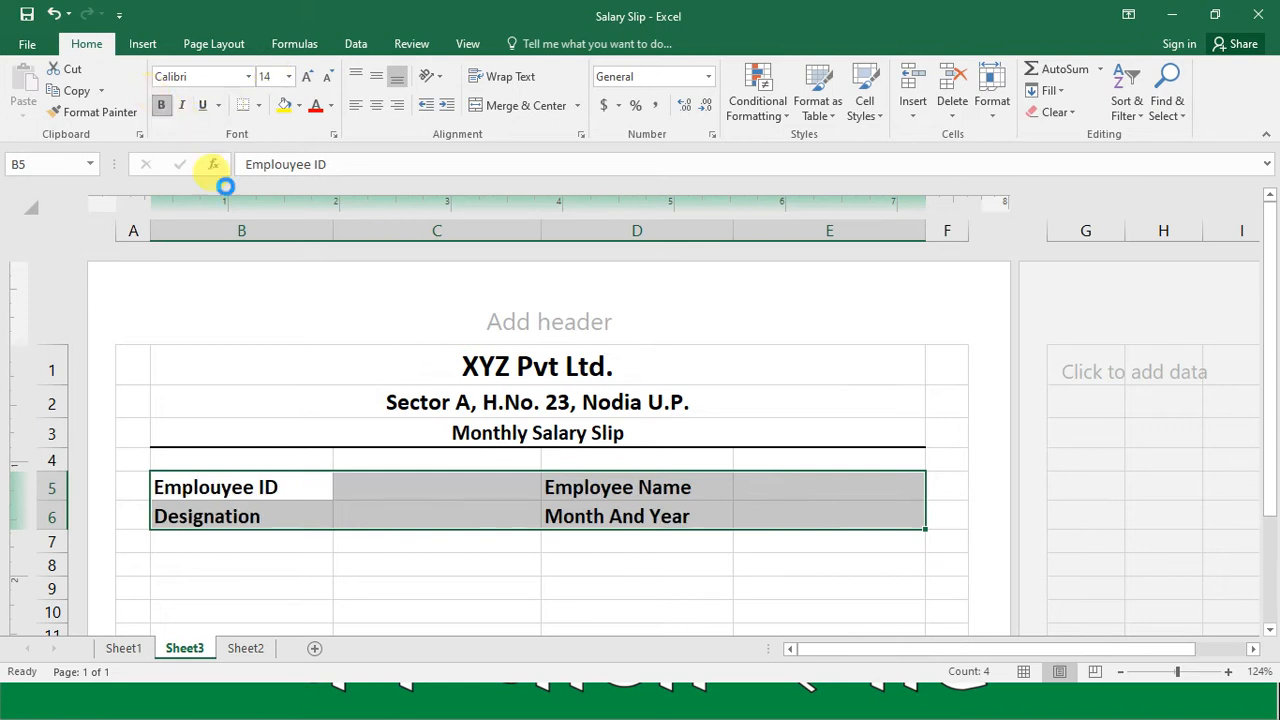
Step: Apply all borders to the employee details range B5:E6
left_click(259, 106)
left_click(301, 265)
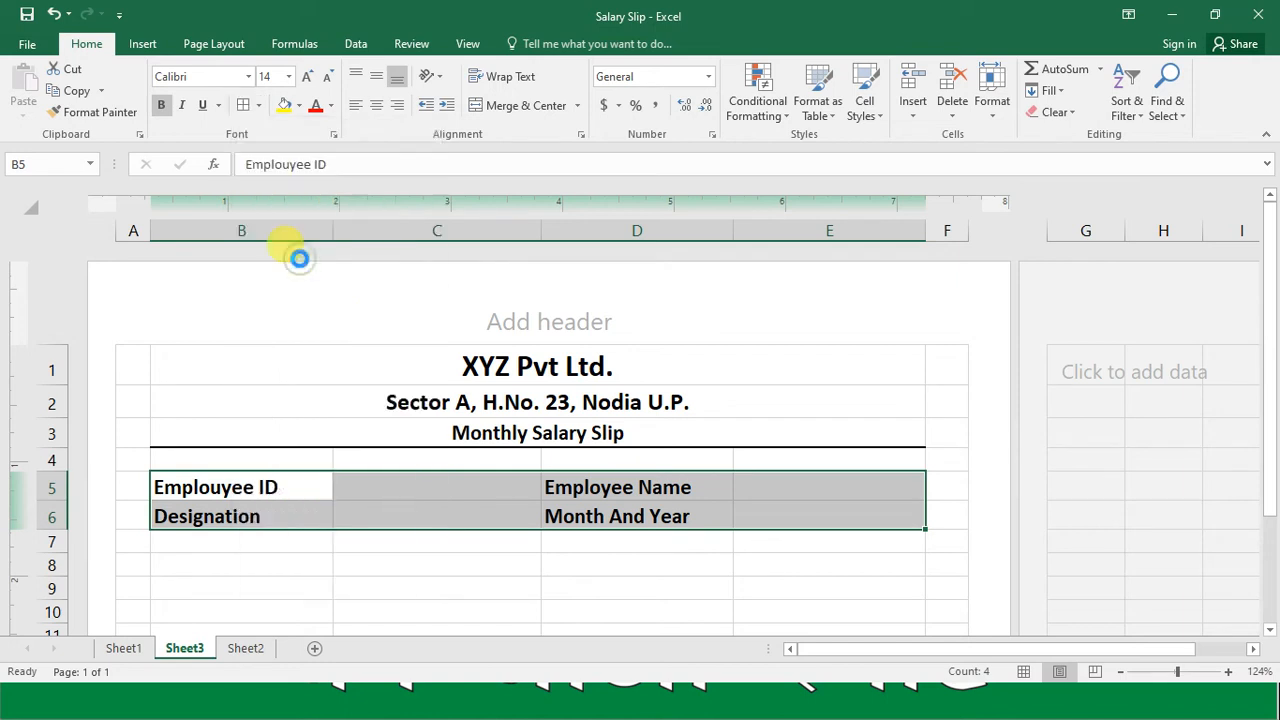
left_click(469, 513)
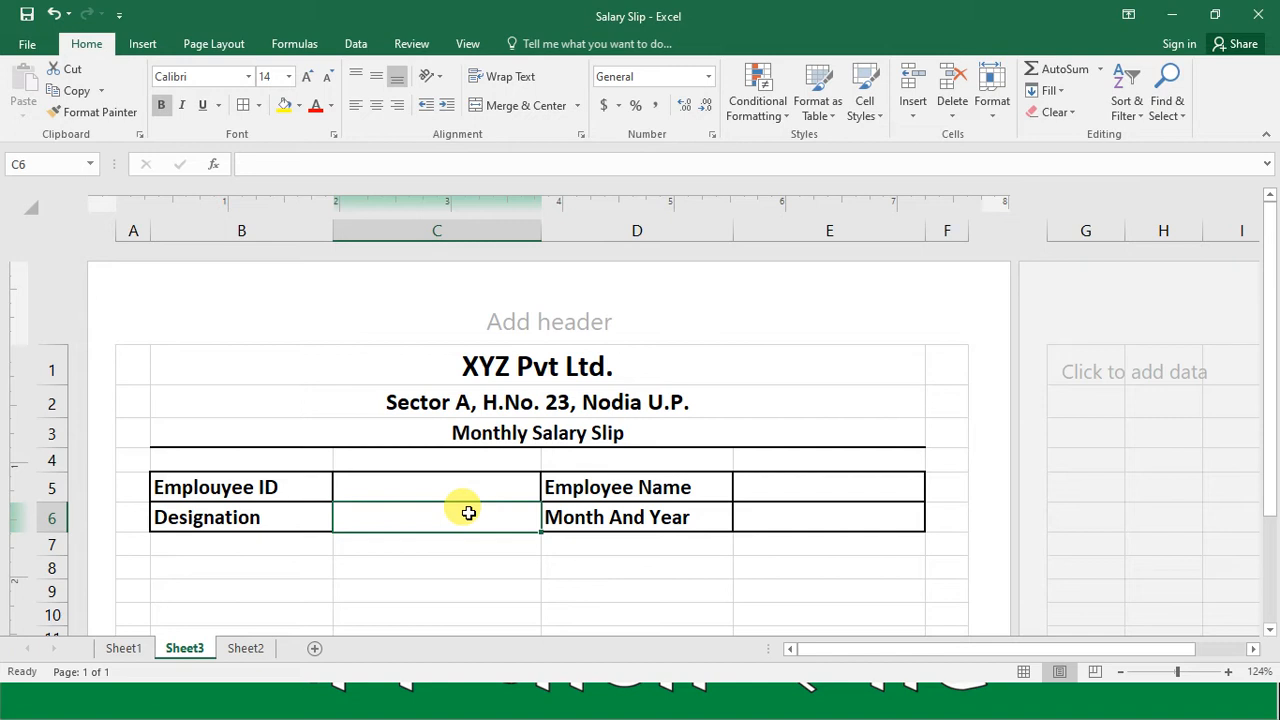
key("Down")
key("Down")
key("Down")
key("Down")
key("Down")
key("Down")
key("Down")
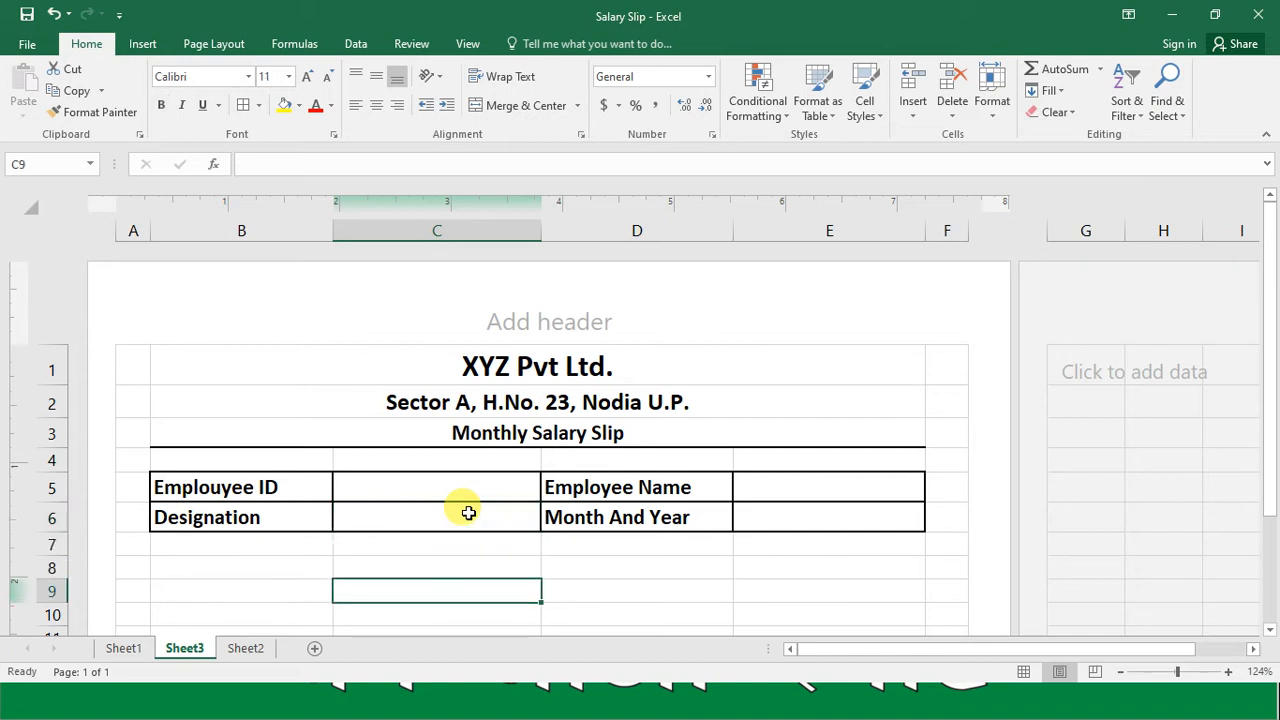
key("Up")
key("Up")
key("Up")
key("Up")
key("Up")
key("Up")
key("Up")
key("Up")
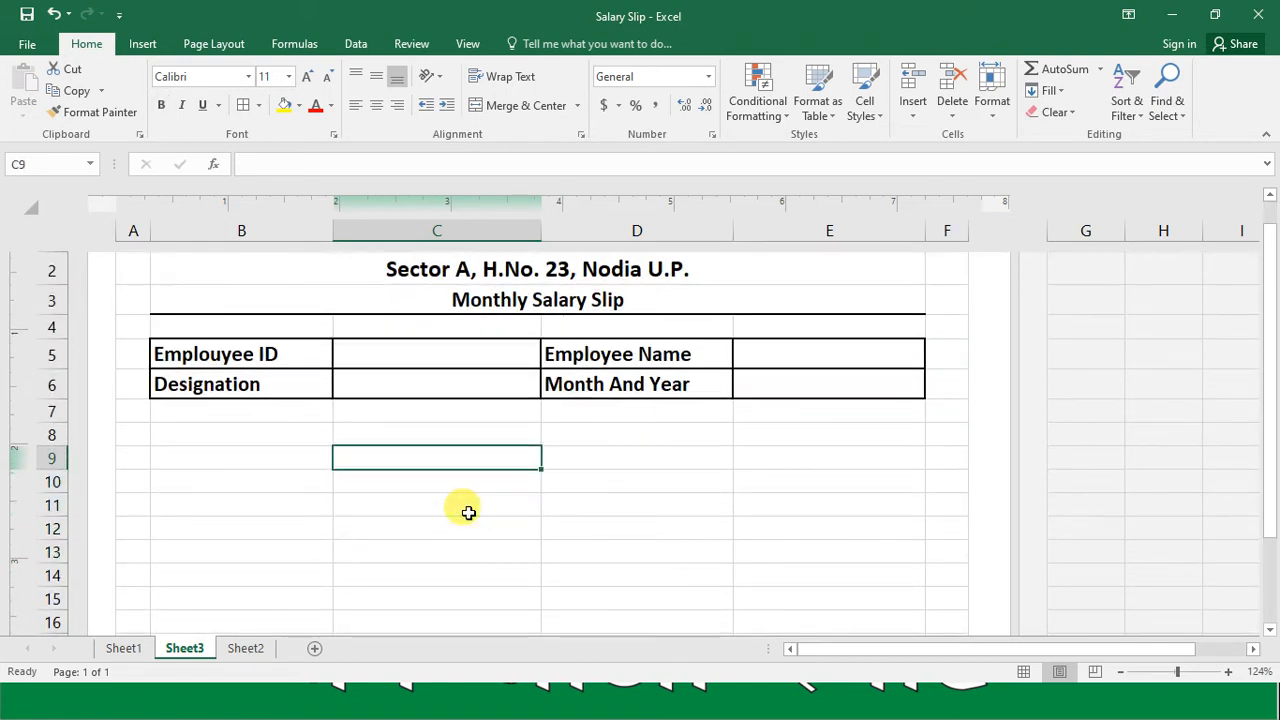
key("Down")
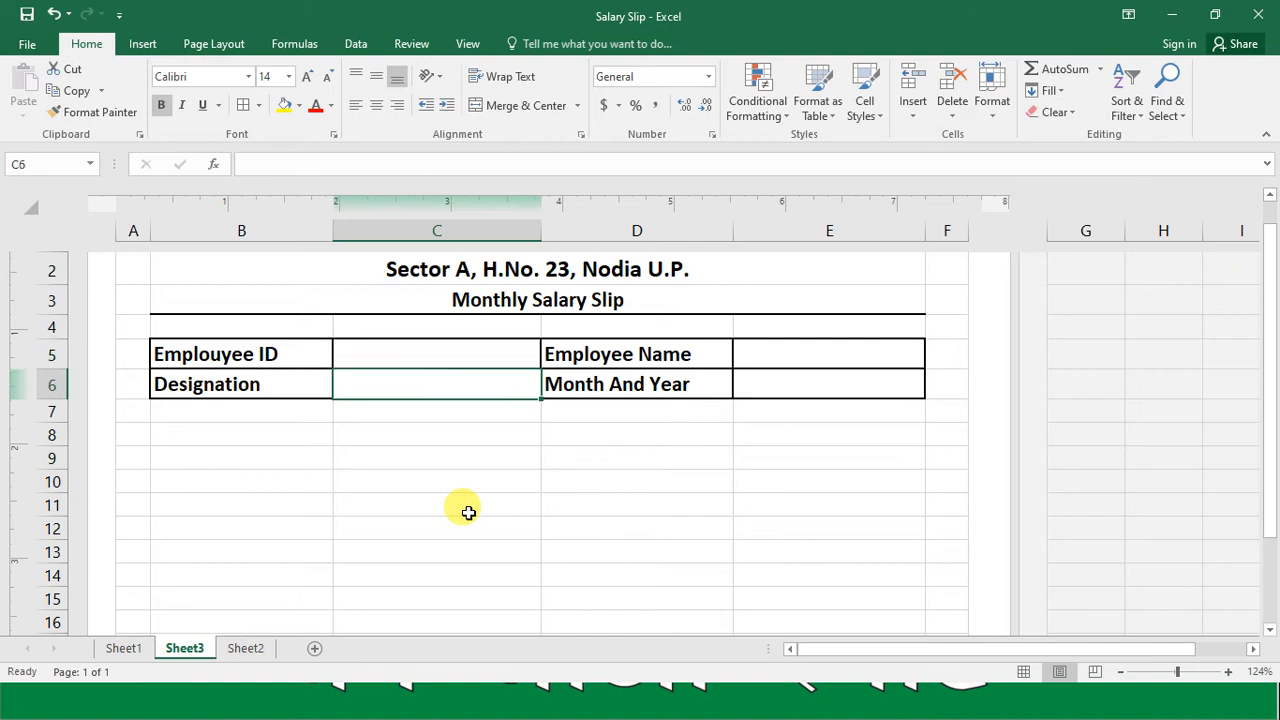
Step: Merge and center cells B8:C8, and likewise D8:E8, below the employee details block
key("Right")
key("Right")
key("Down")
key("Left")
key("Left")
key("Left")
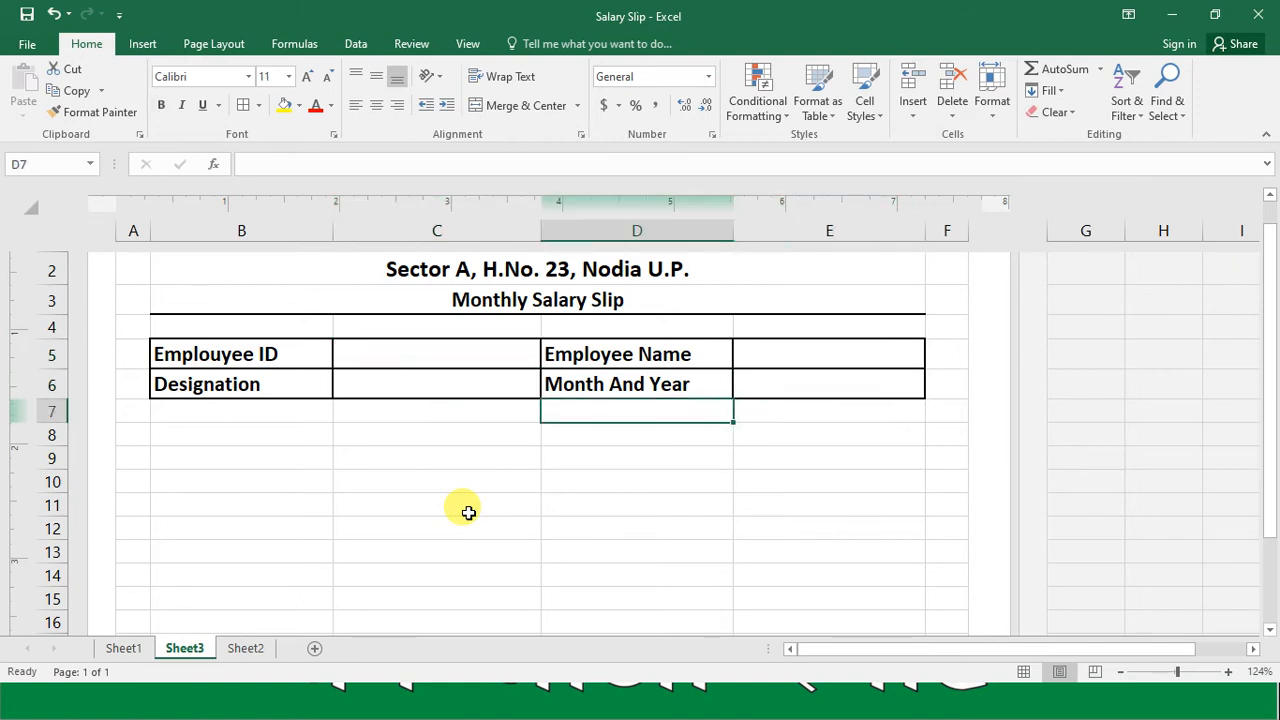
key("Down")
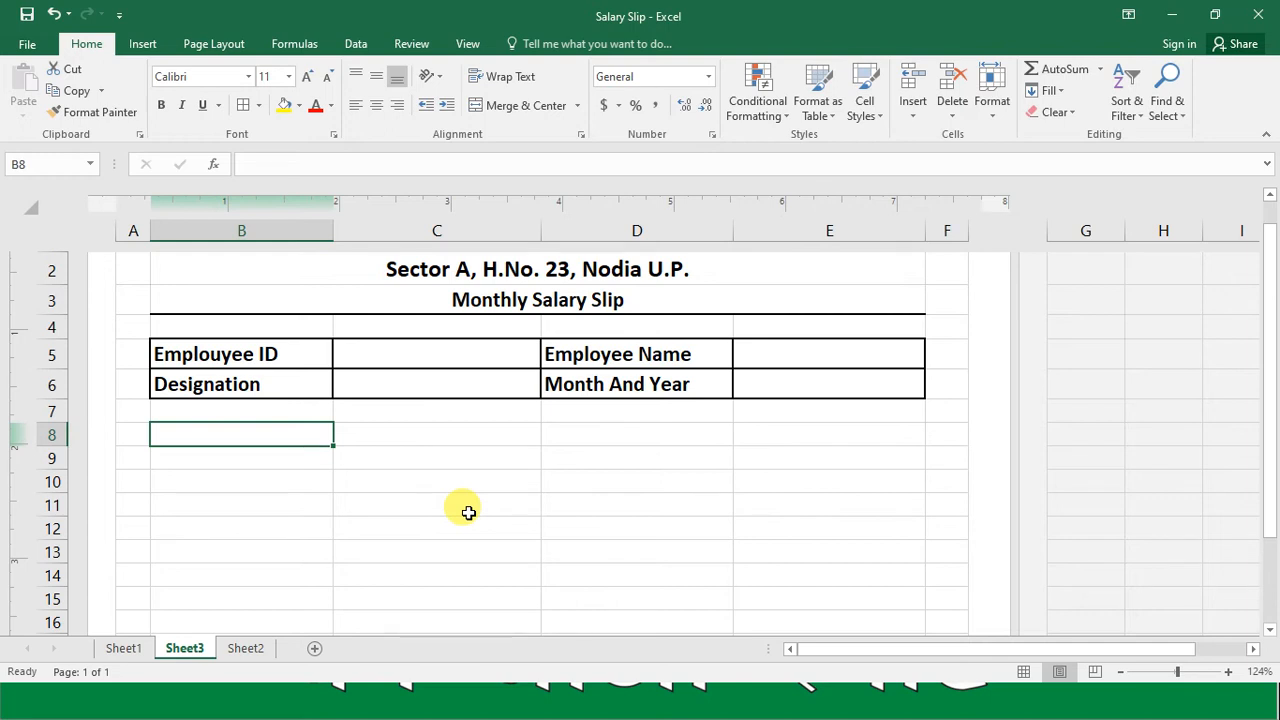
key("shift+Right")
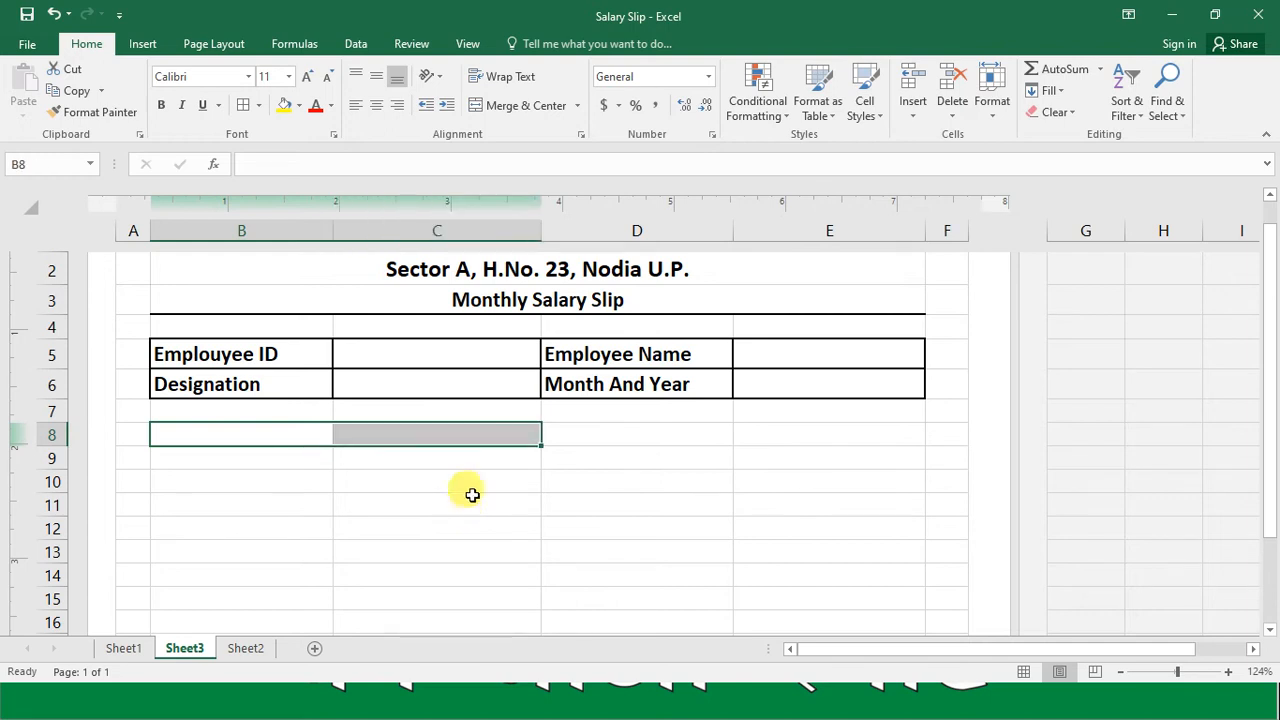
left_click(537, 106)
key("Right")
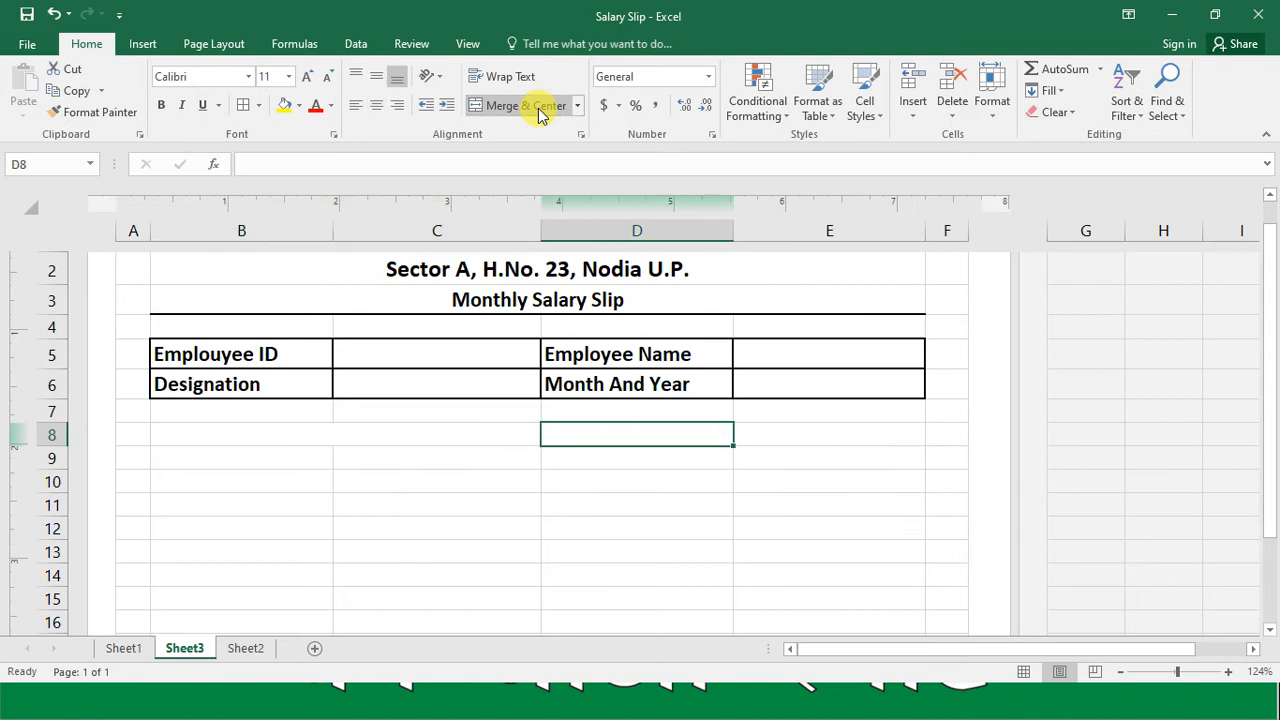
key("shift+Right")
left_click(537, 106)
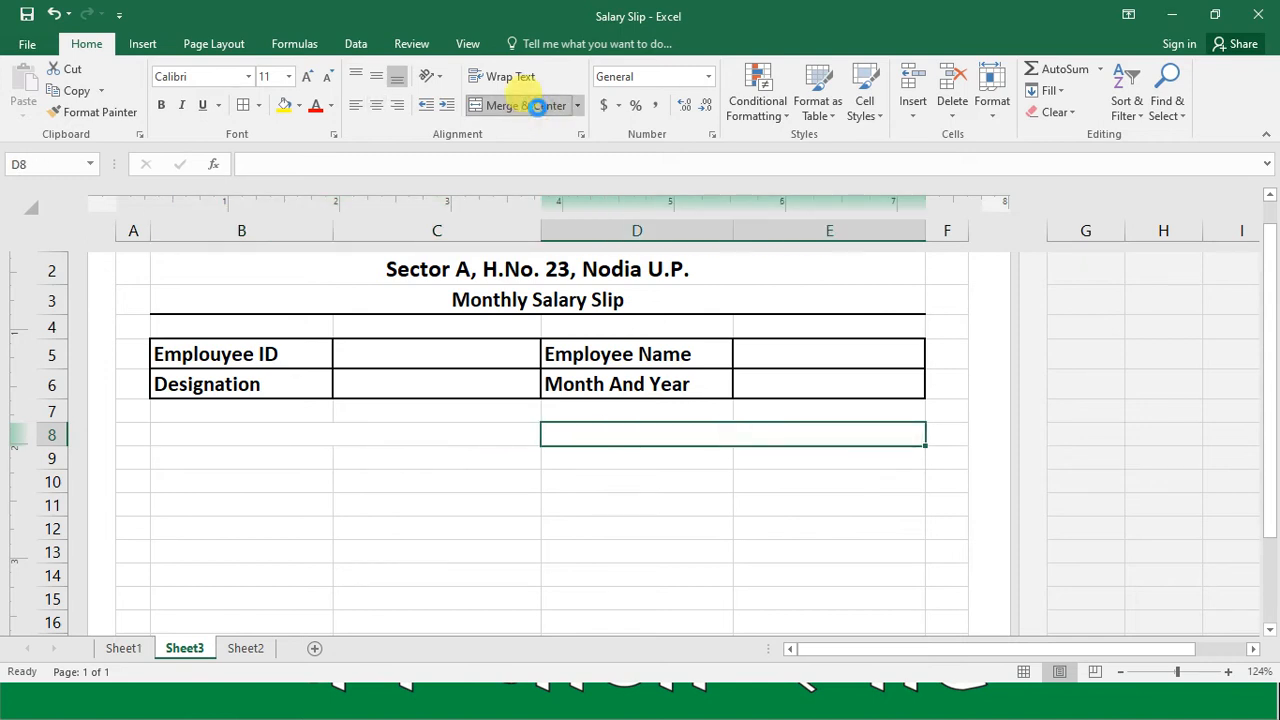
Step: Enter the heading "Earnings" in the merged cell B8
key("Left")
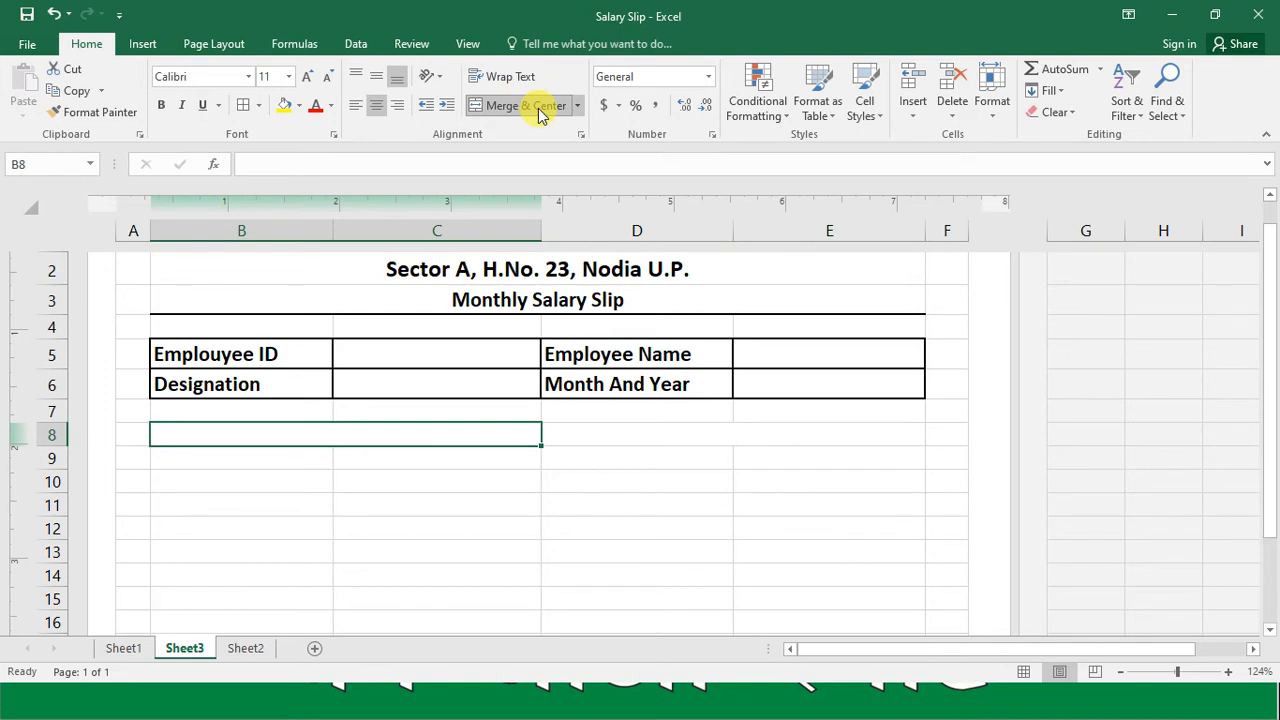
type("Earning")
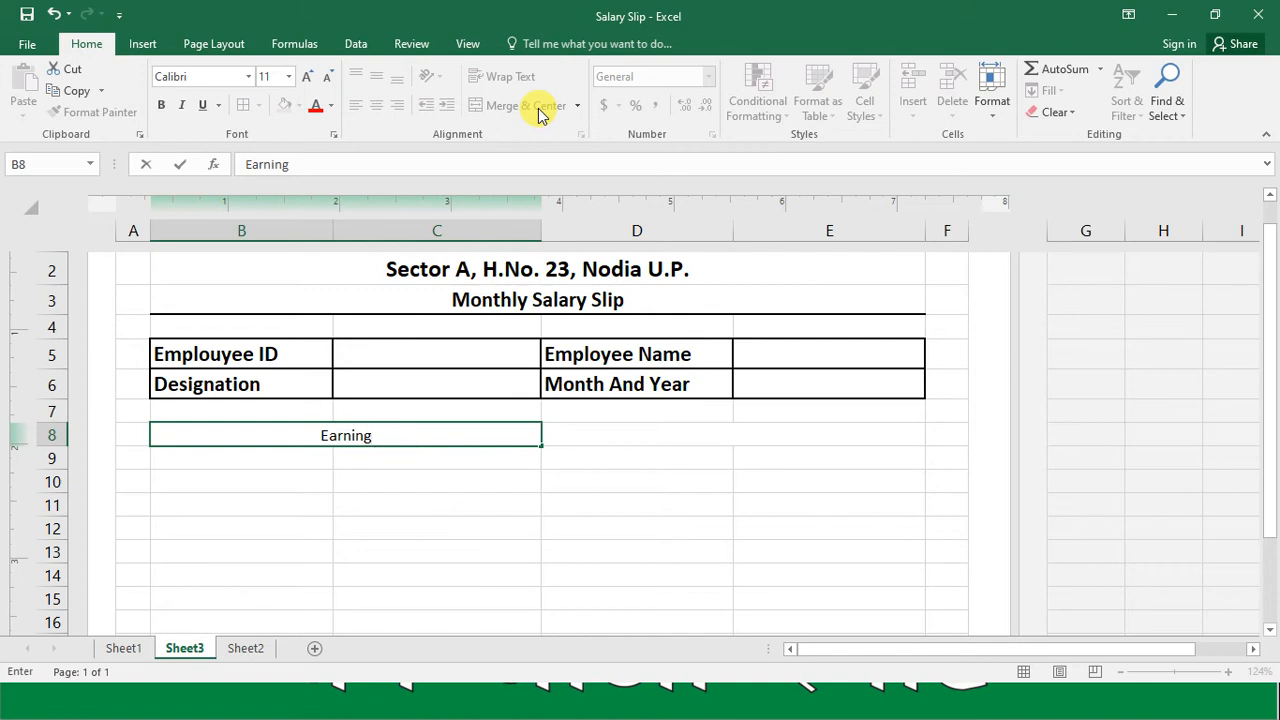
type("s")
key("Return")
Step: Enter the heading "Deductions" in the merged cell D8
key("Up")
key("Right")
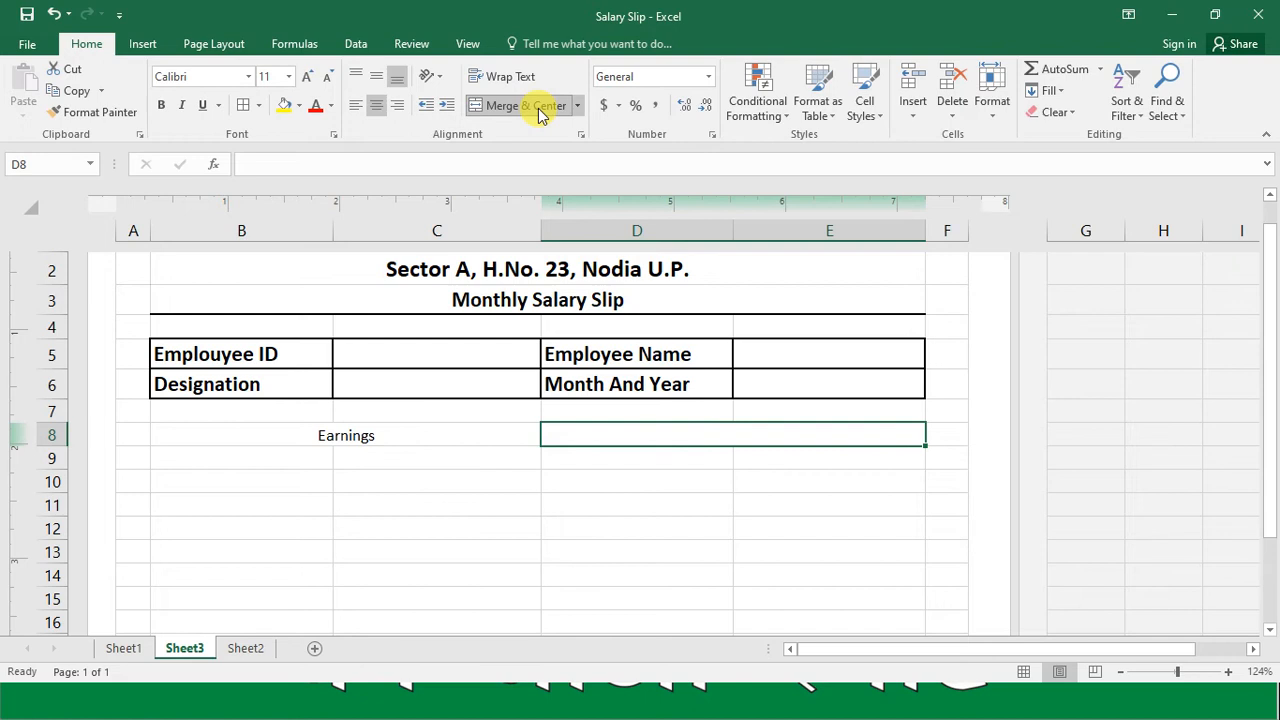
type("De")
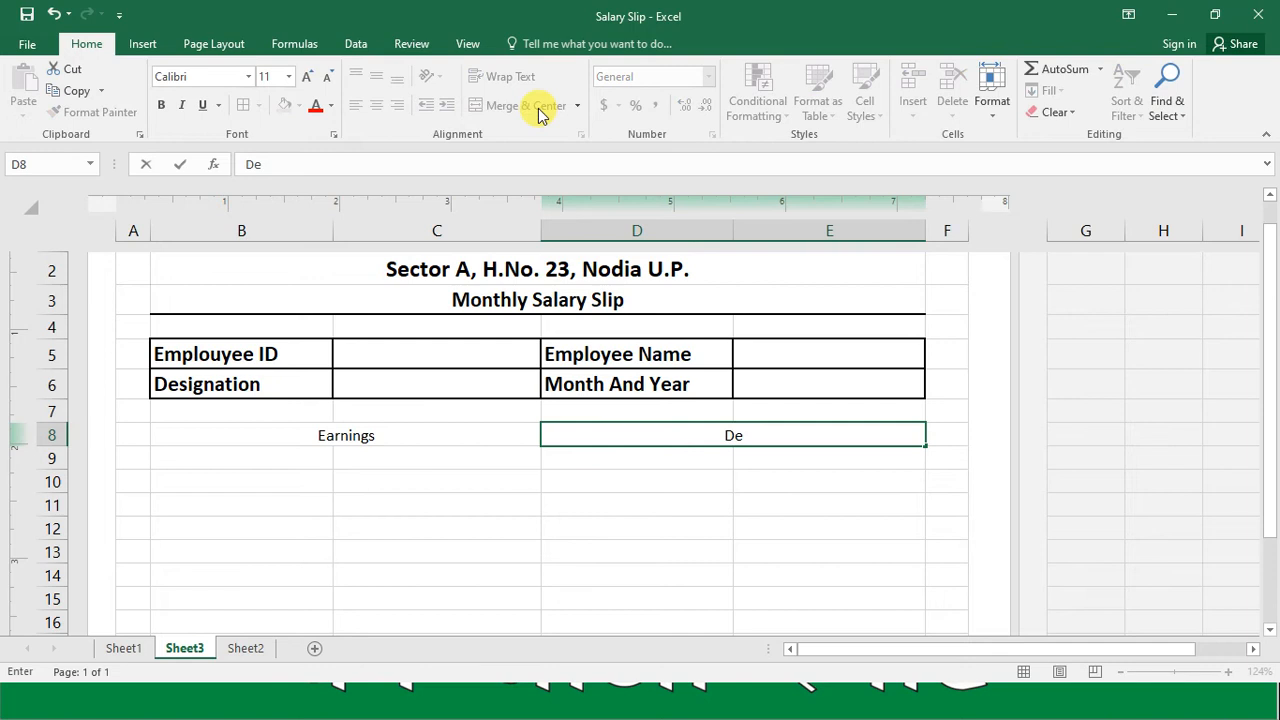
type("ductions")
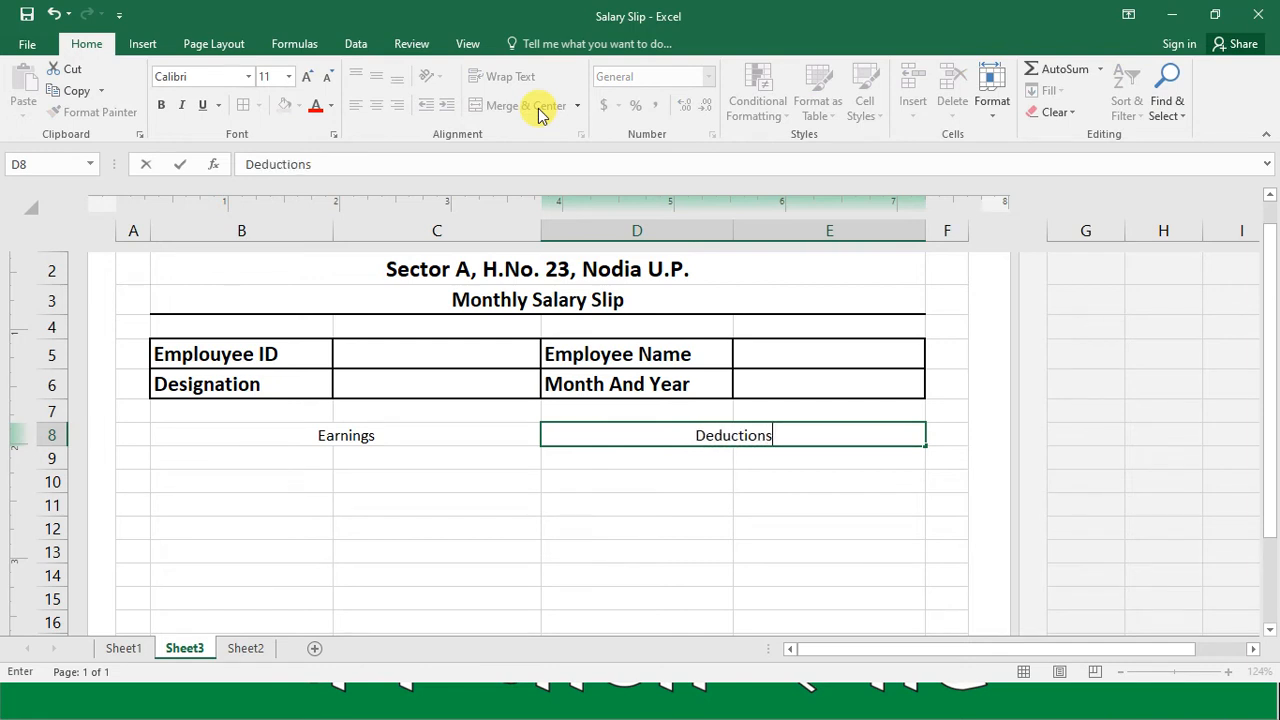
key("Return")
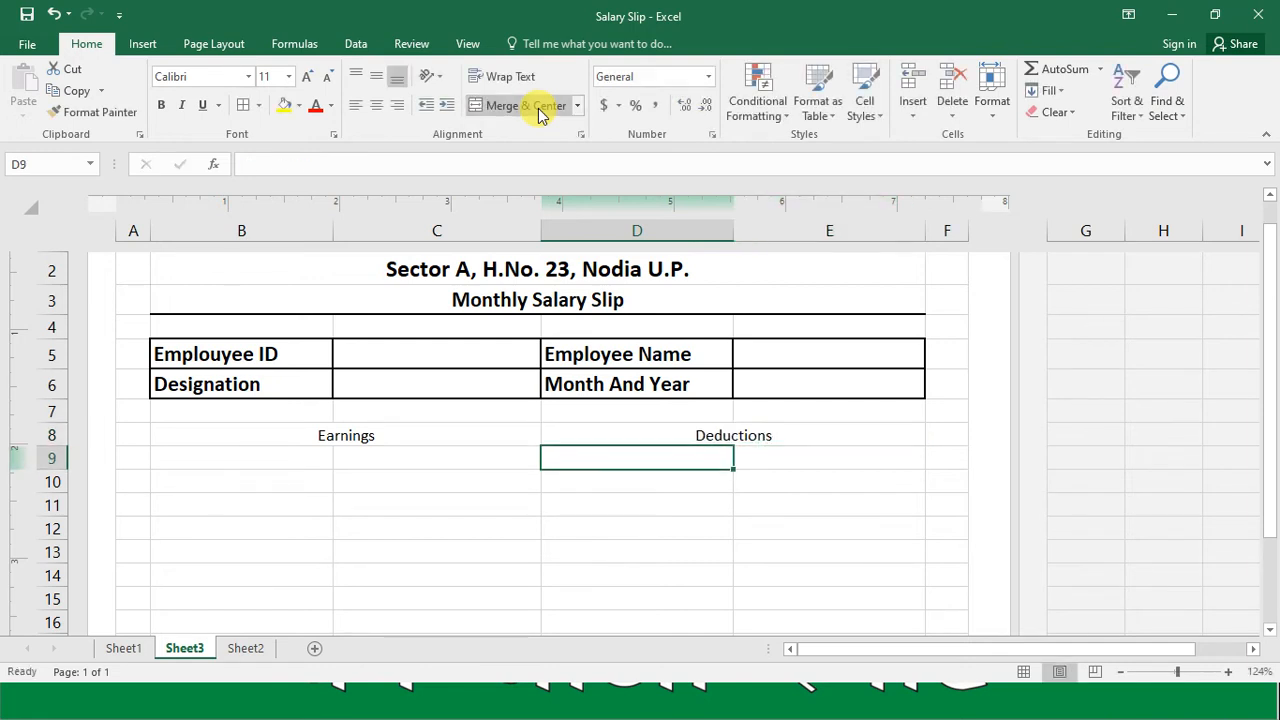
Step: Enter the earnings labels "Basic Pay" in cell B9 and "Extra Time" in cell B10
key("Up")
key("Left")
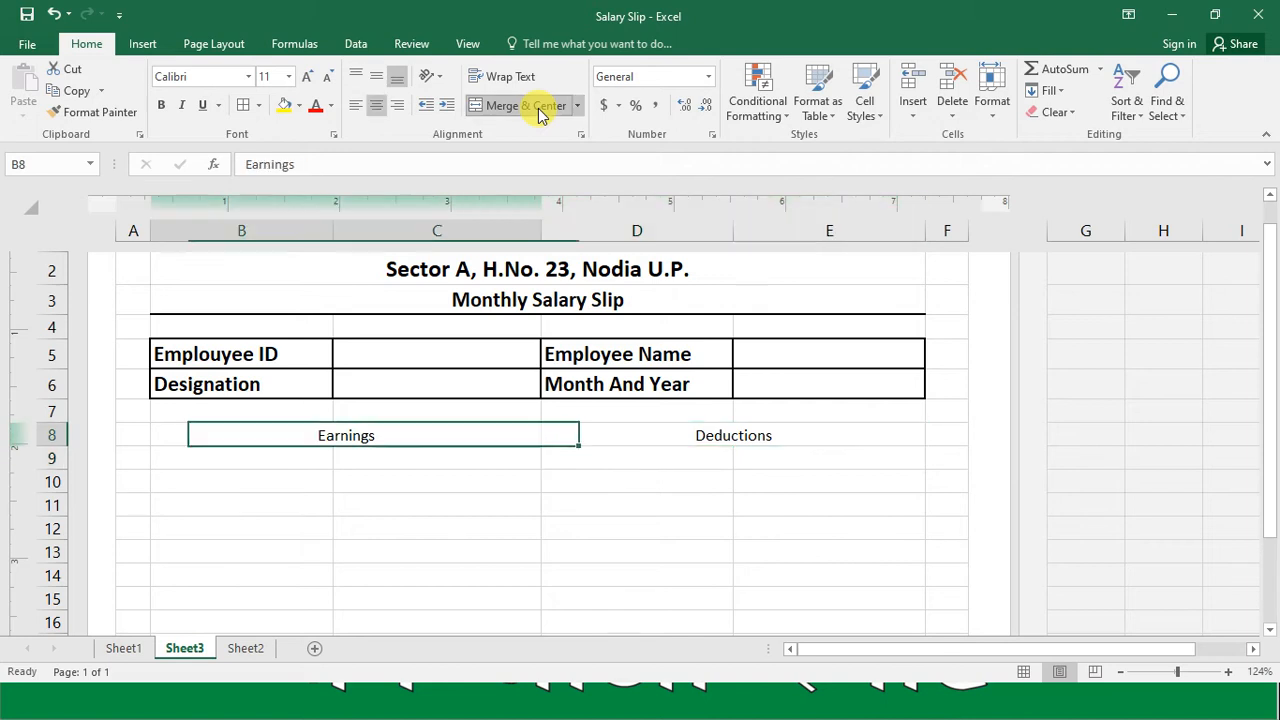
key("Down")
key("Left")
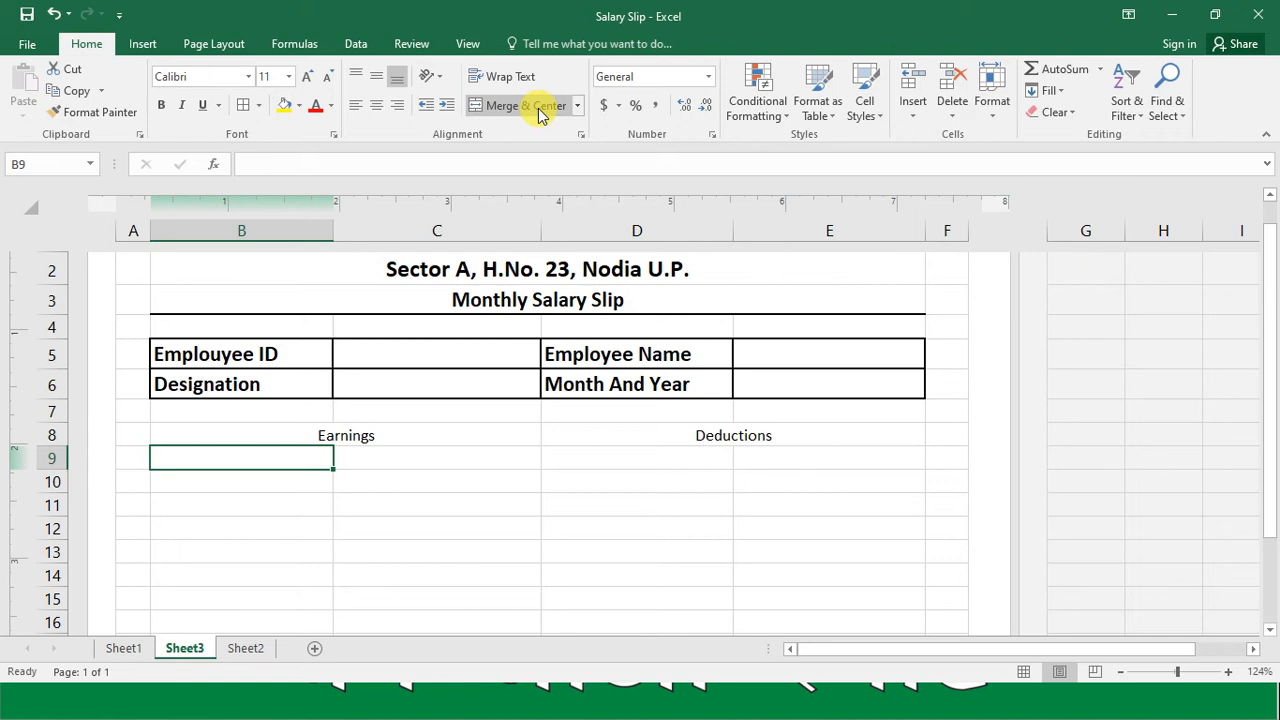
type("Basic Pay")
key("Return")
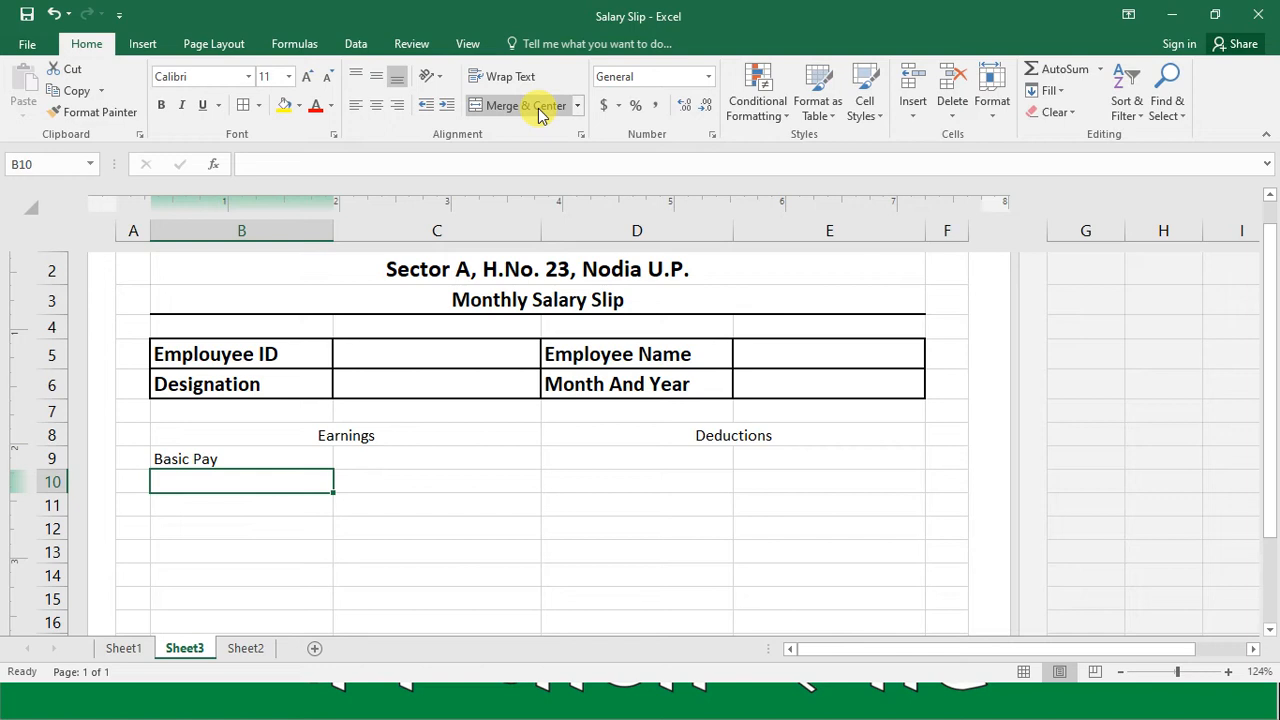
type("Ex")
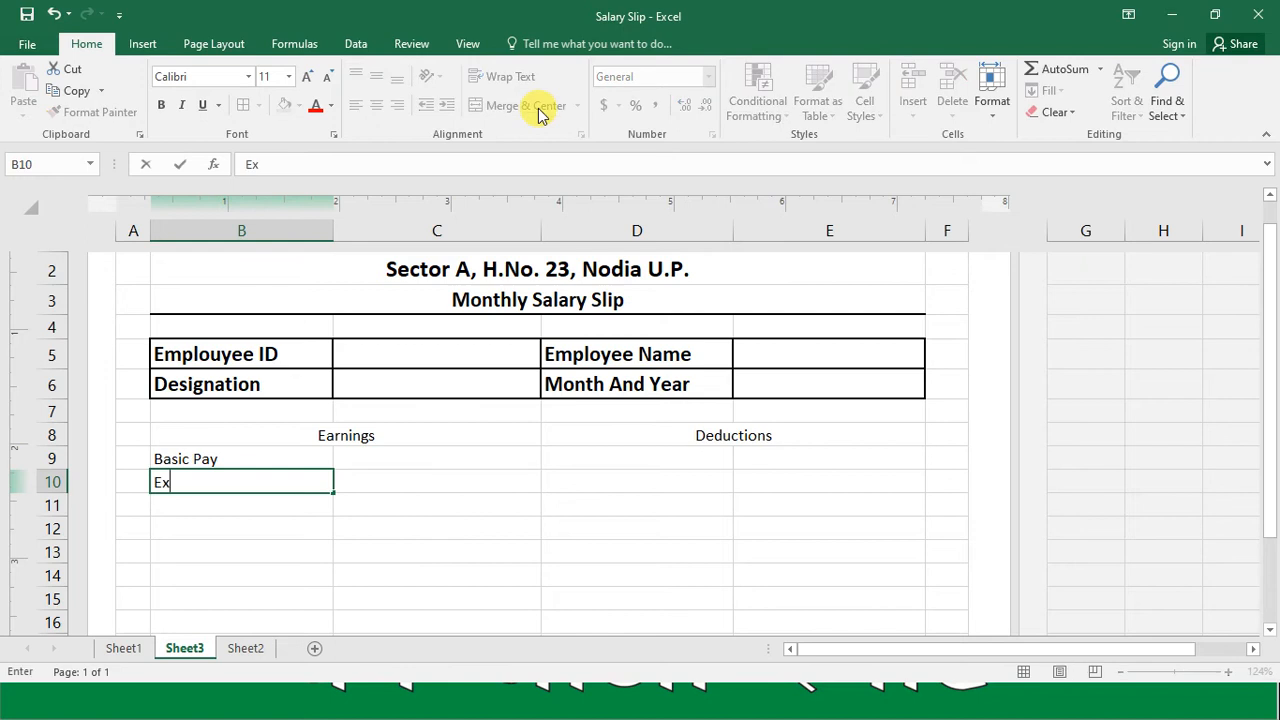
type("tra Time")
key("Return")
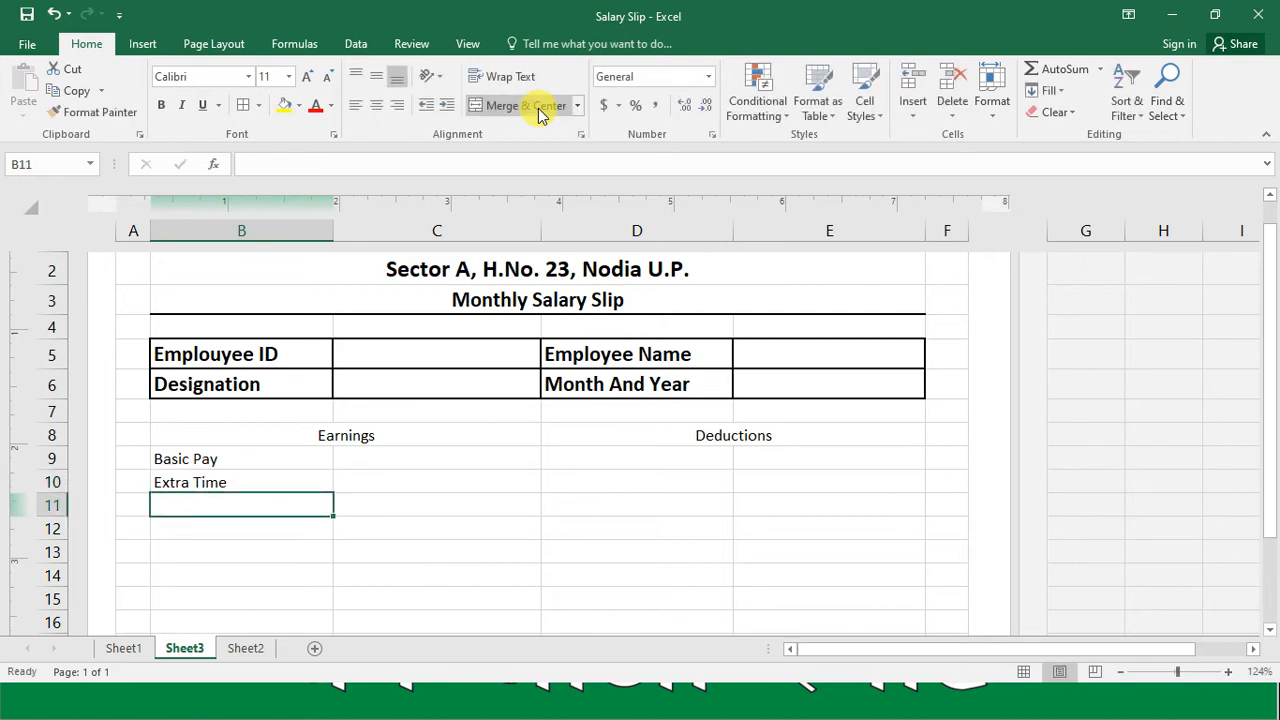
Step: Enter the earnings labels "T.A." in cell B11 and "Extra Income" in cell B12
type("T.A.")
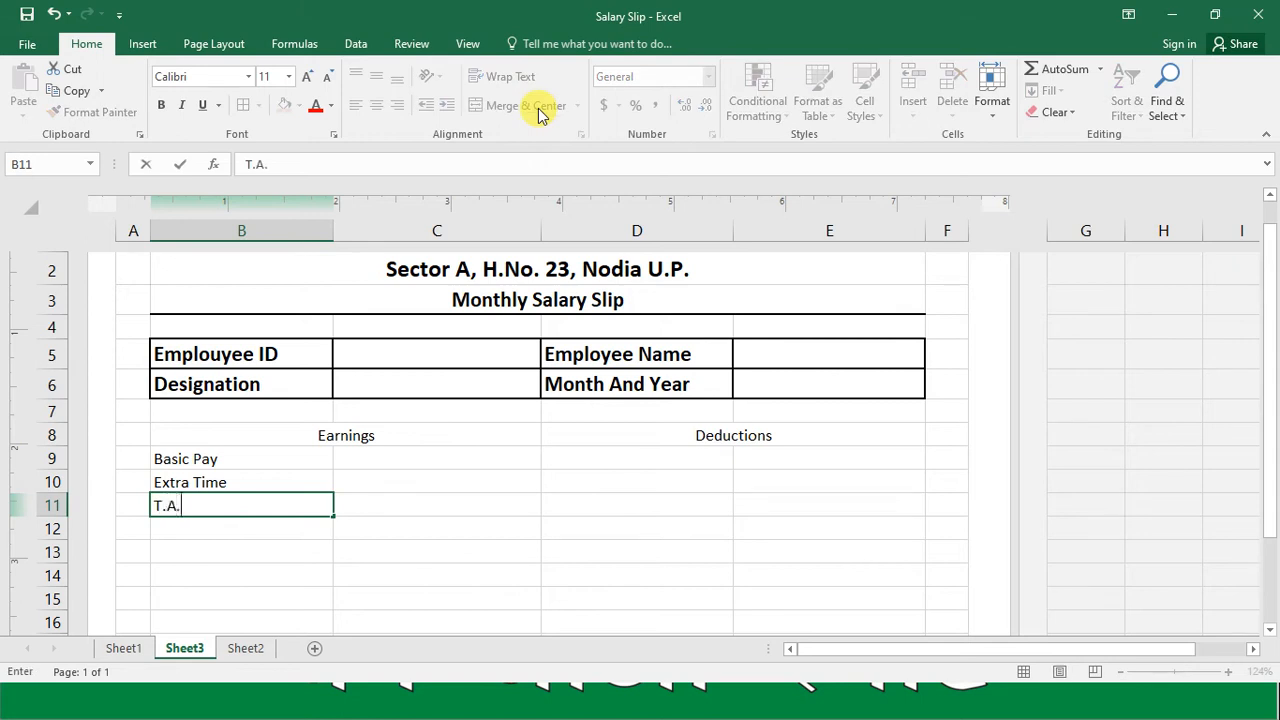
key("Return")
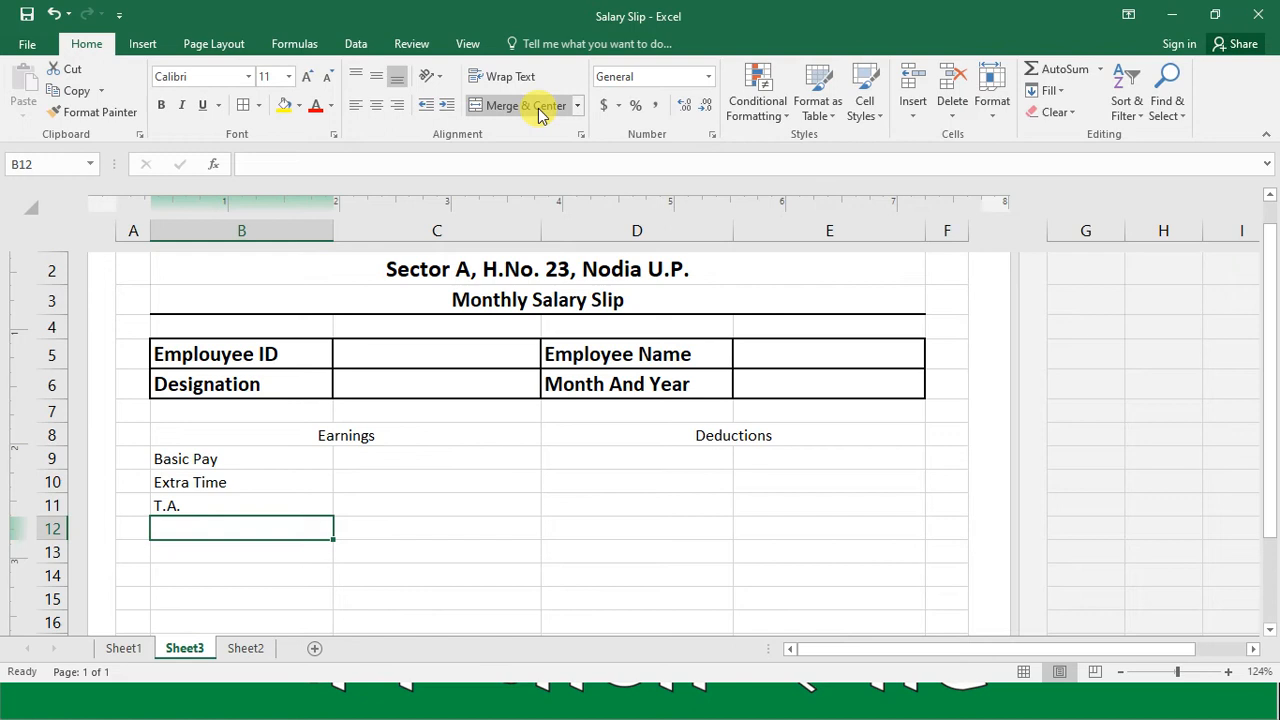
type("Extra ")
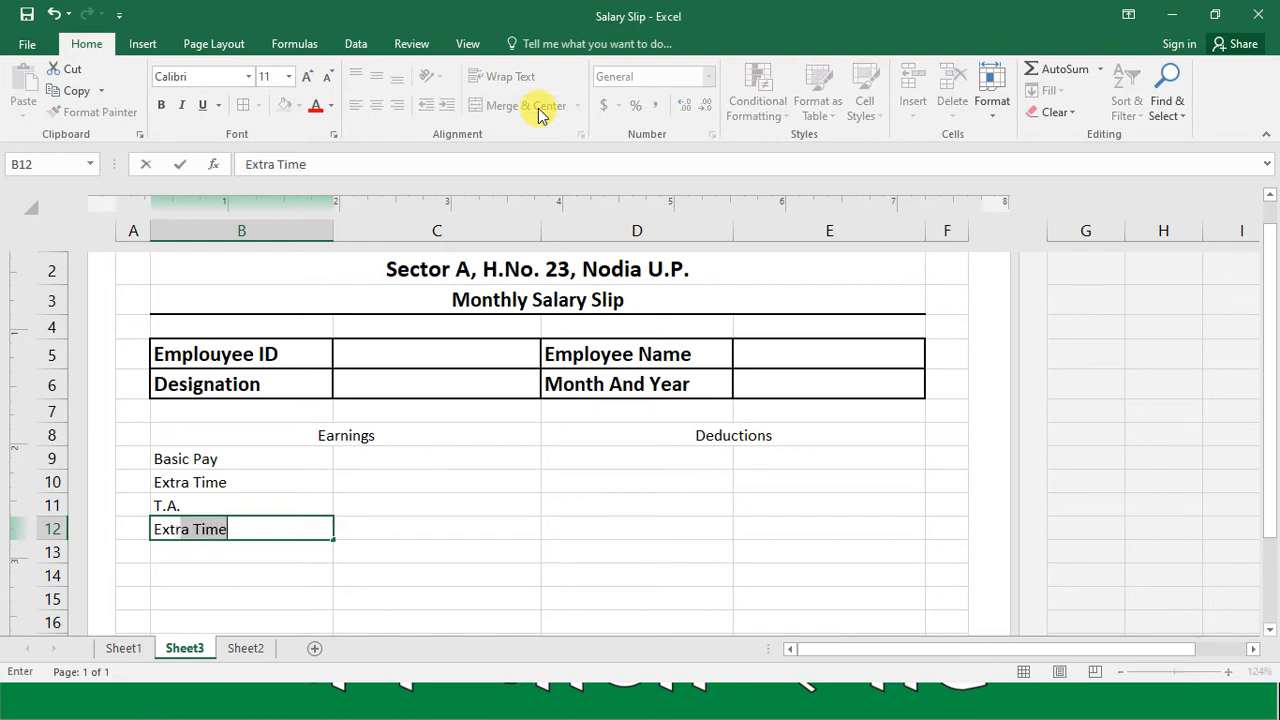
type("Income")
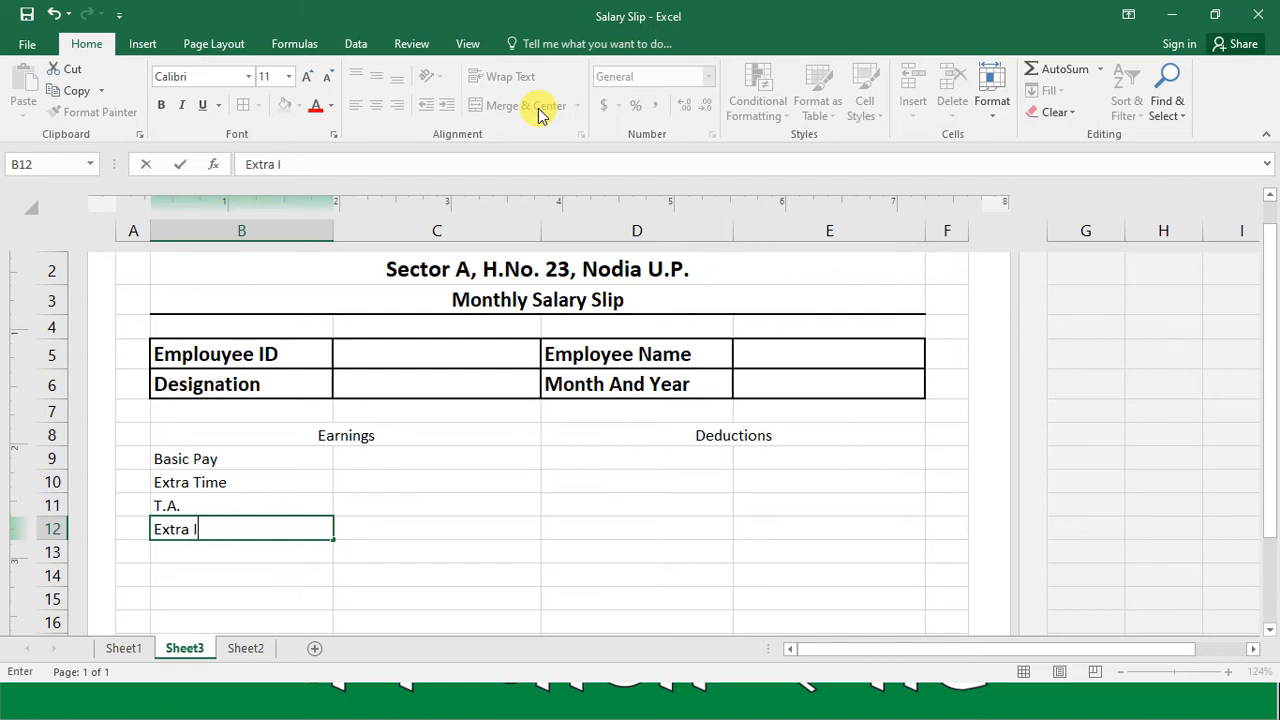
key("Return")
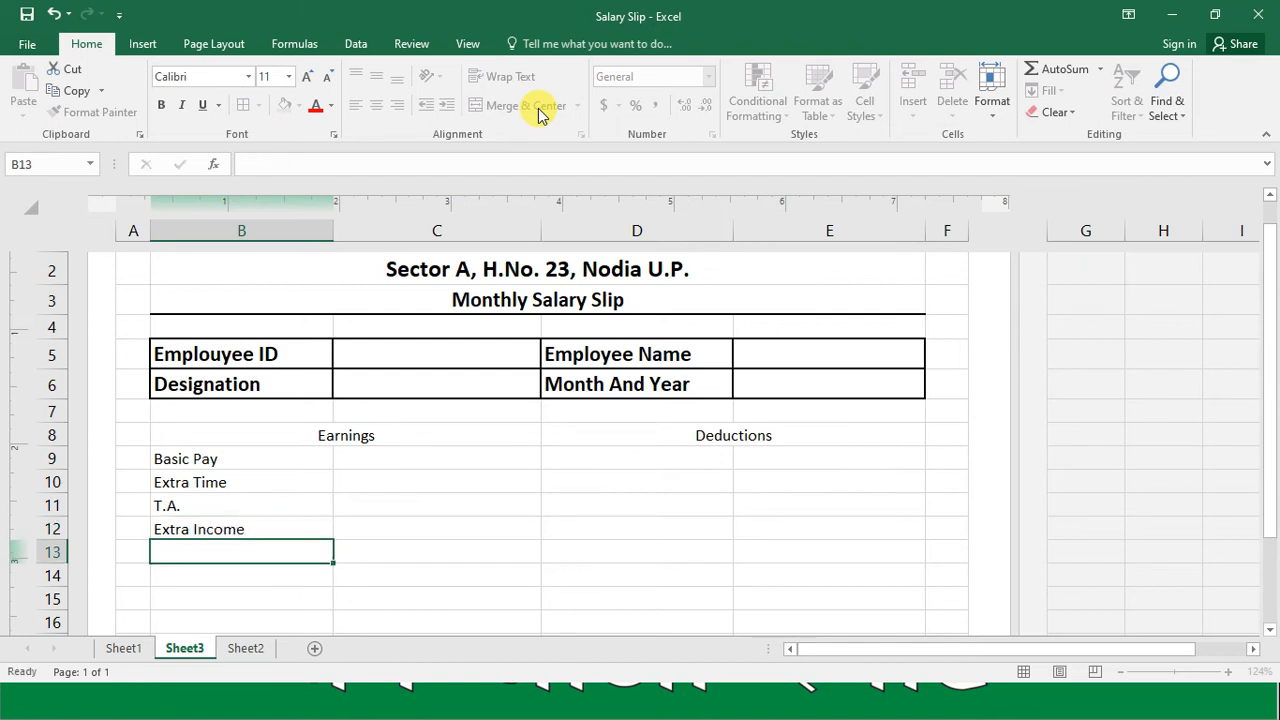
Step: Enter the deduction labels "GPF" in cell D9 and "Medical" in cell D10
key("Up")
key("Up")
key("Up")
key("Up")
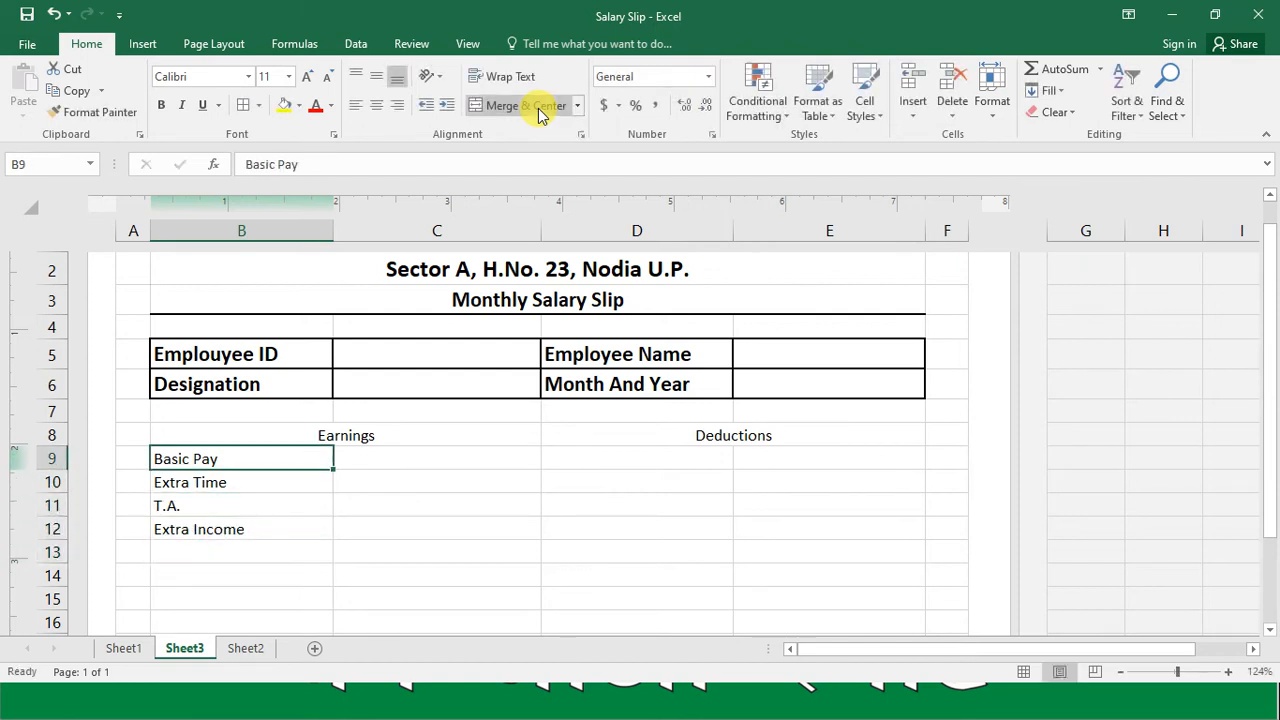
key("Right")
key("Right")
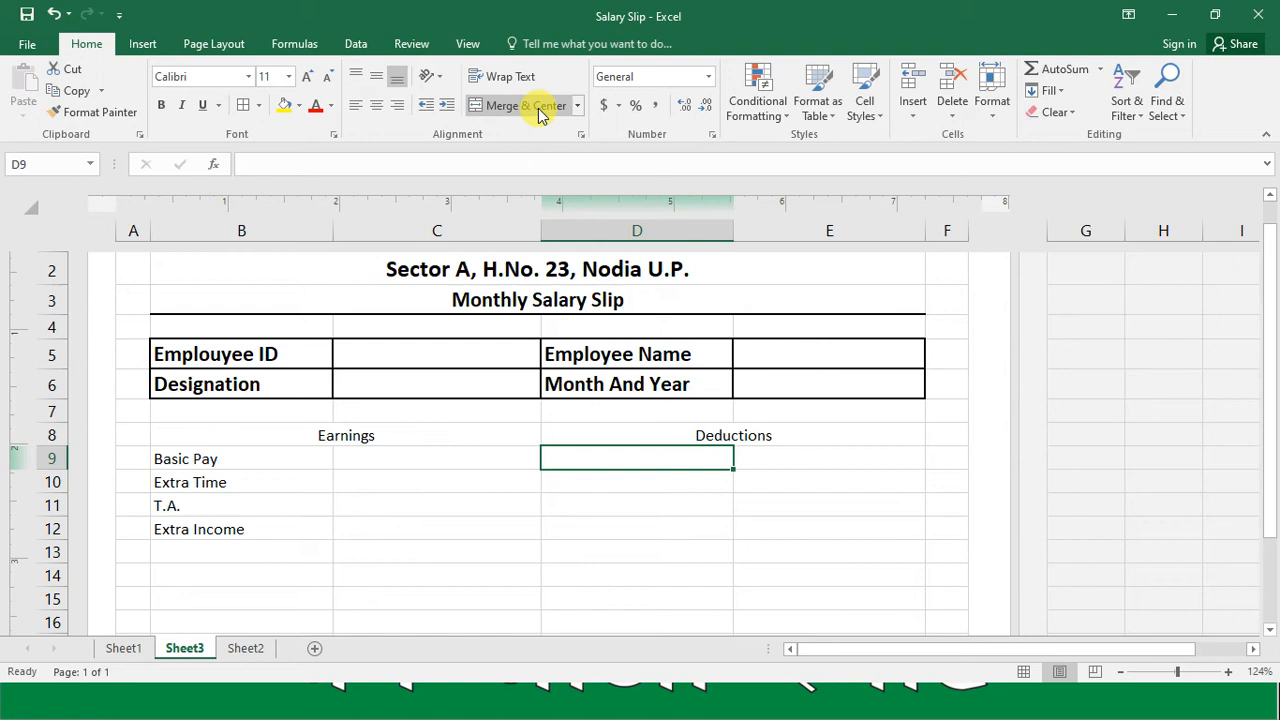
type("GPF")
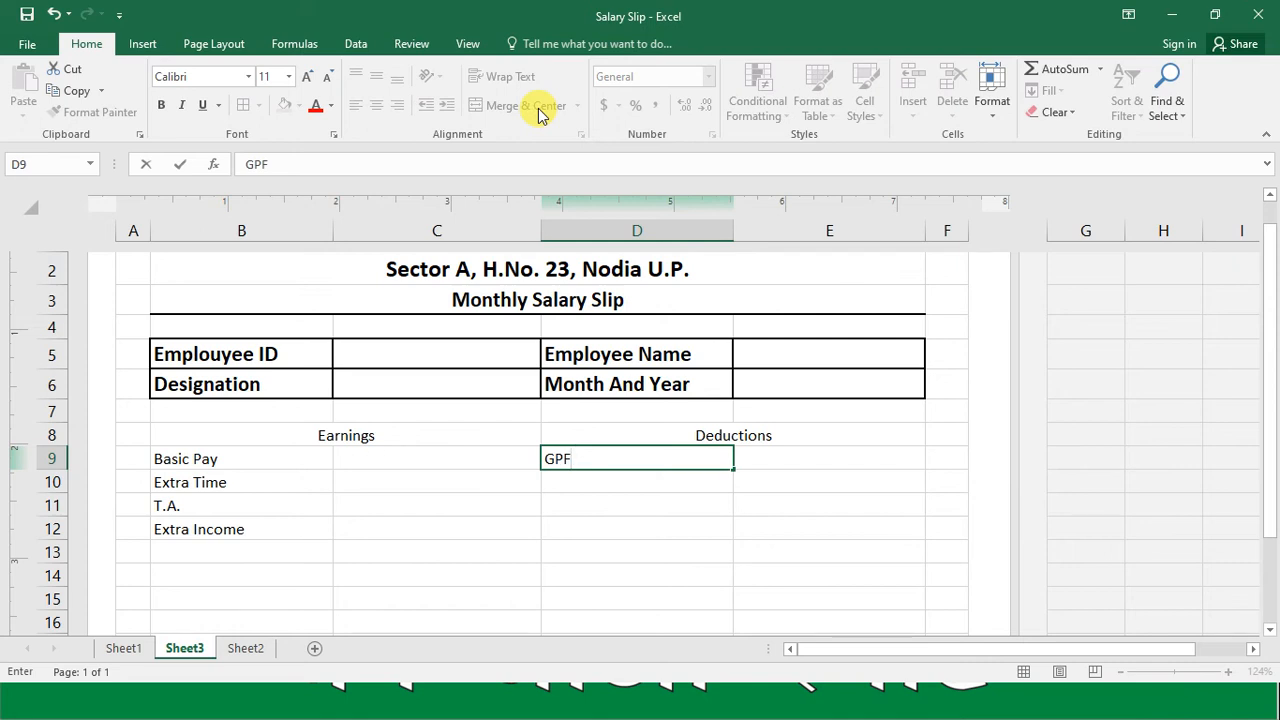
key("Return")
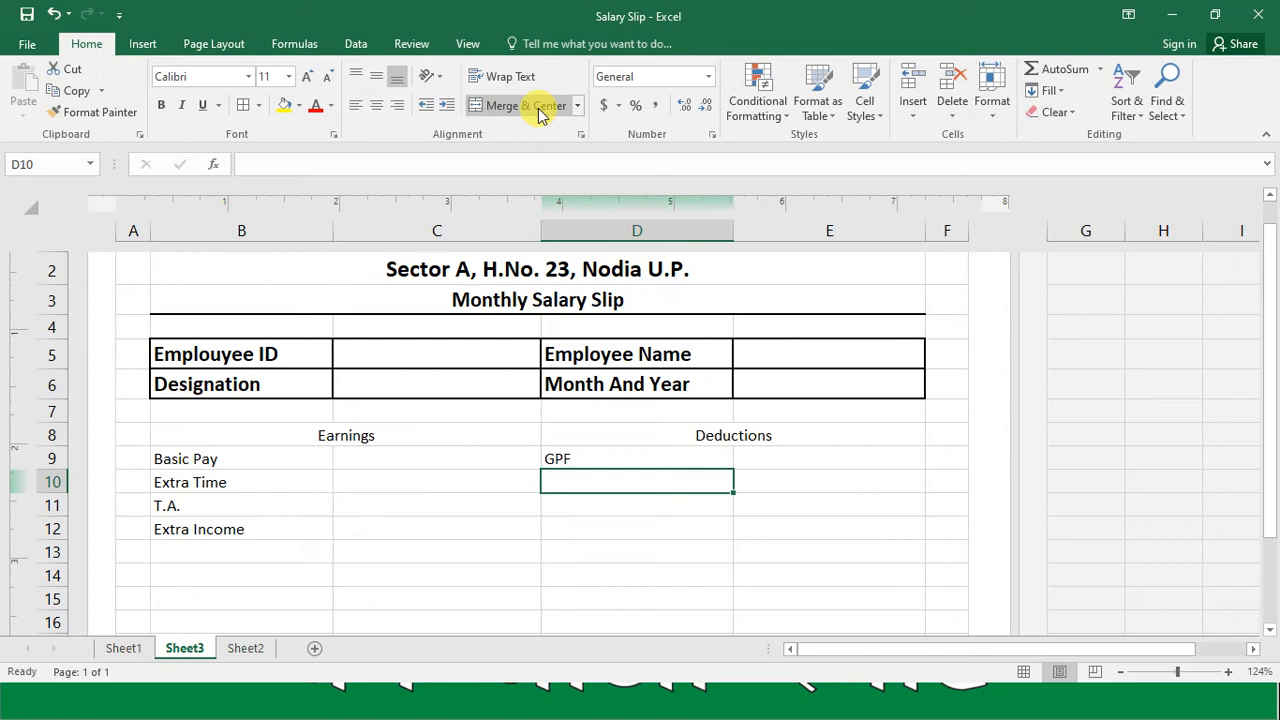
type("Medical")
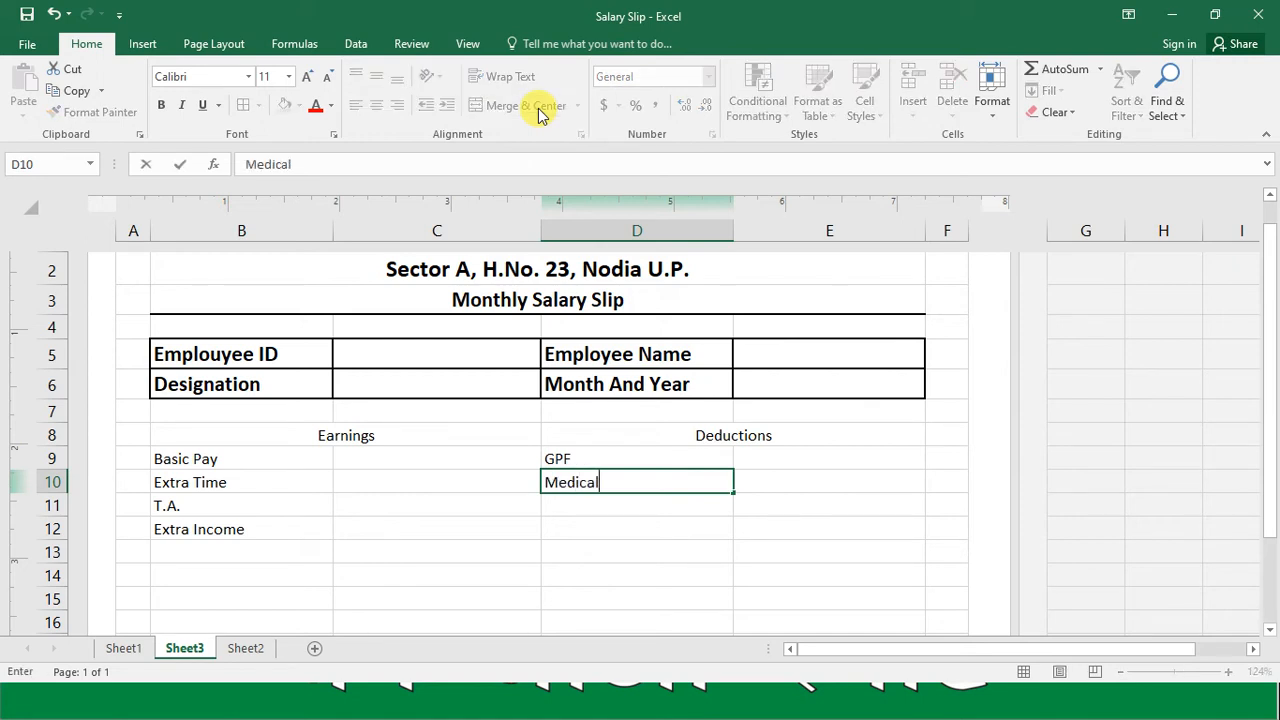
key("Return")
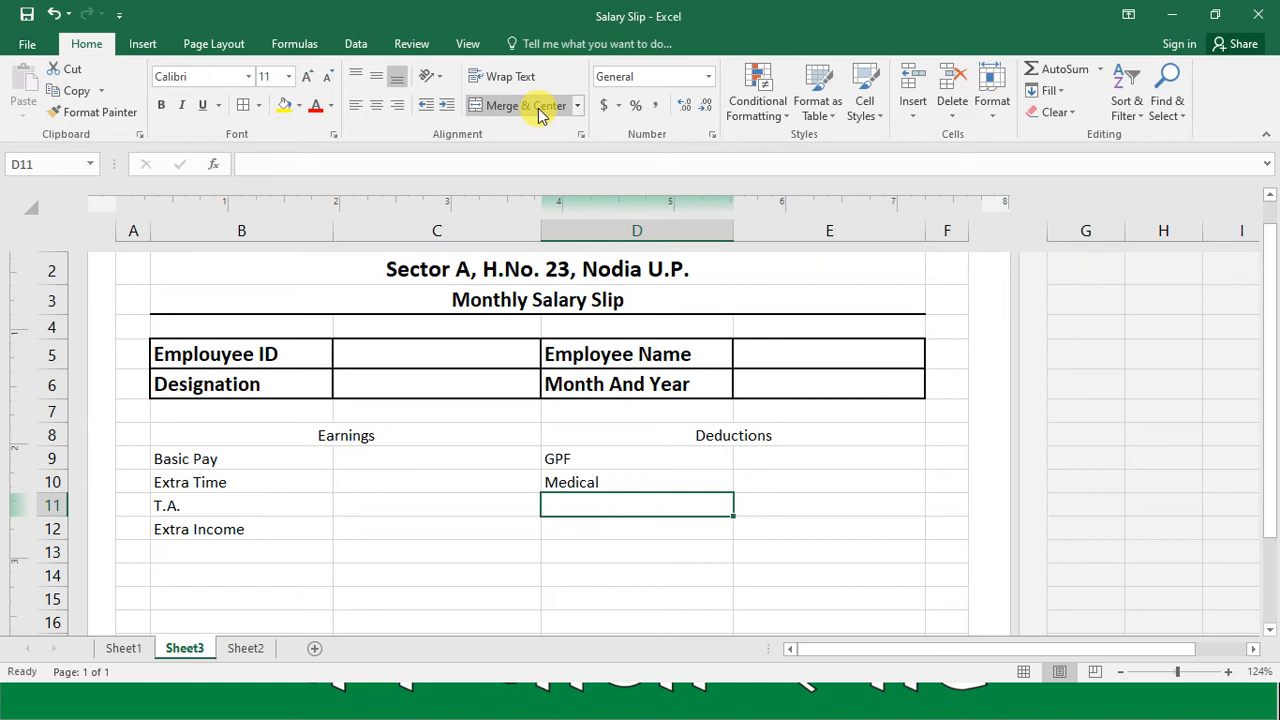
Step: Enter the deduction labels "Advance (Loan)" in cell D11 and "Tax" in cell D12
type("Ad")
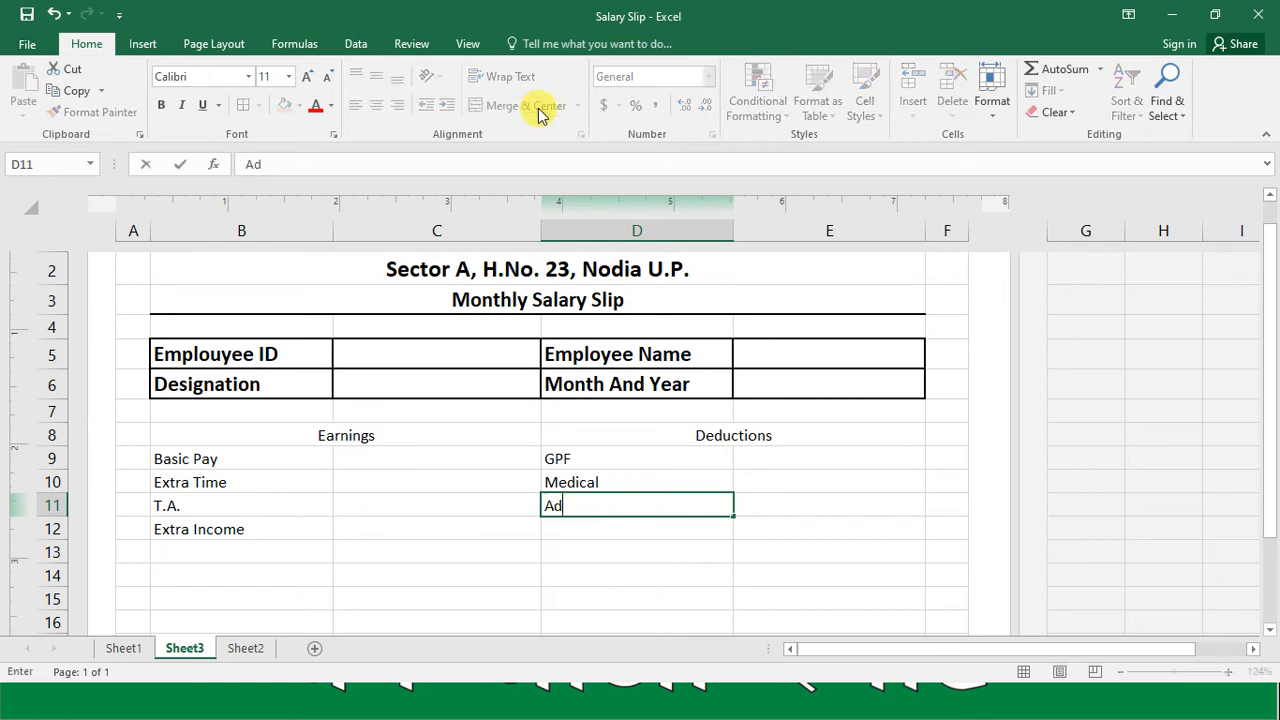
type("vance (Loan)")
key("Return")
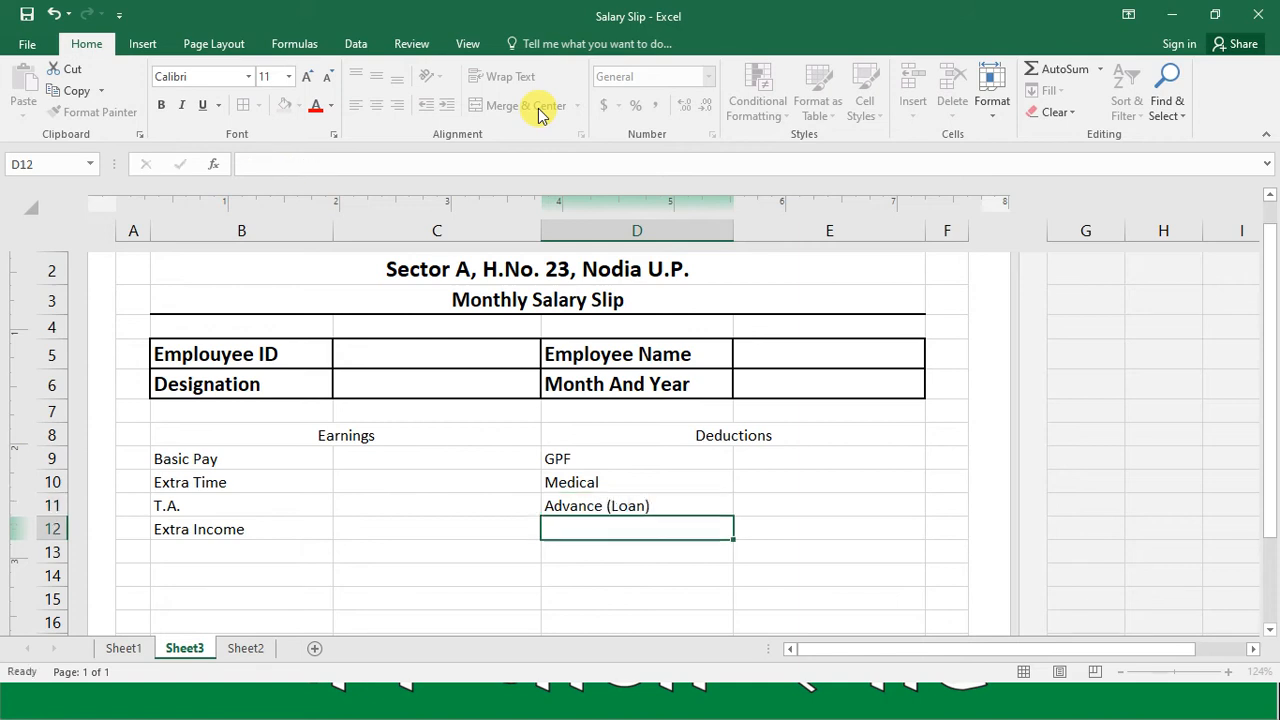
type("Tax")
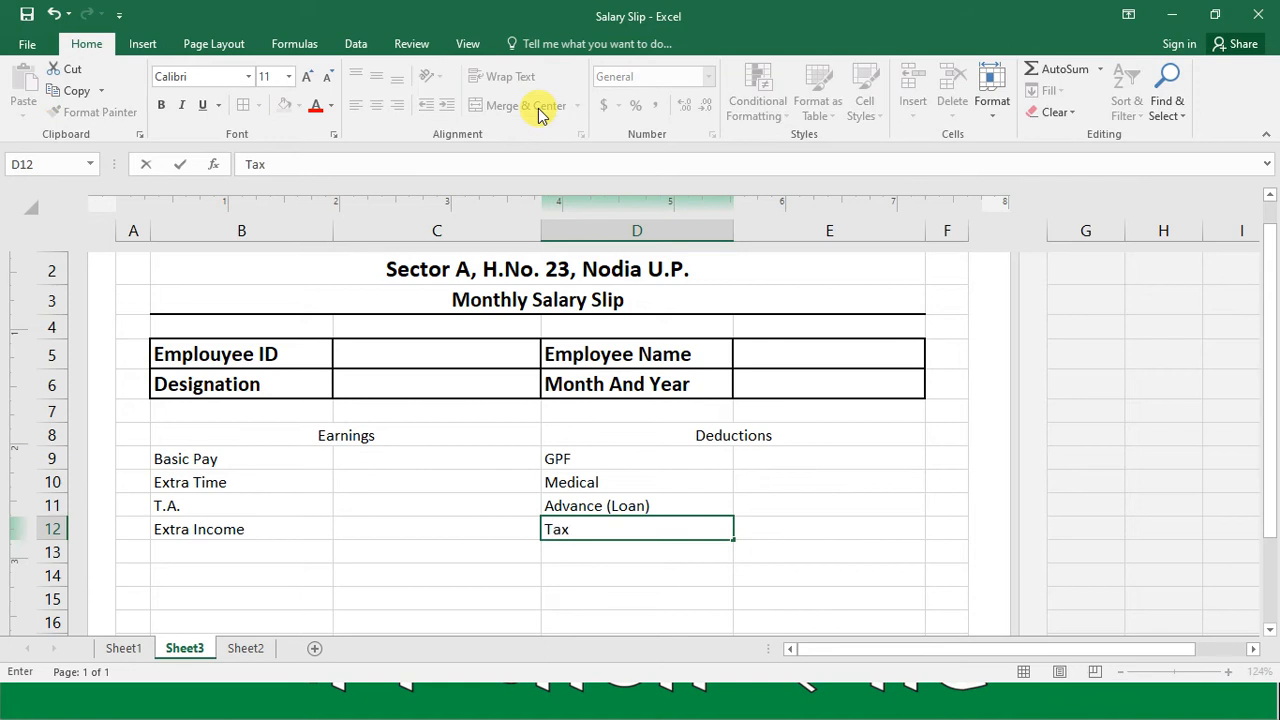
key("Return")
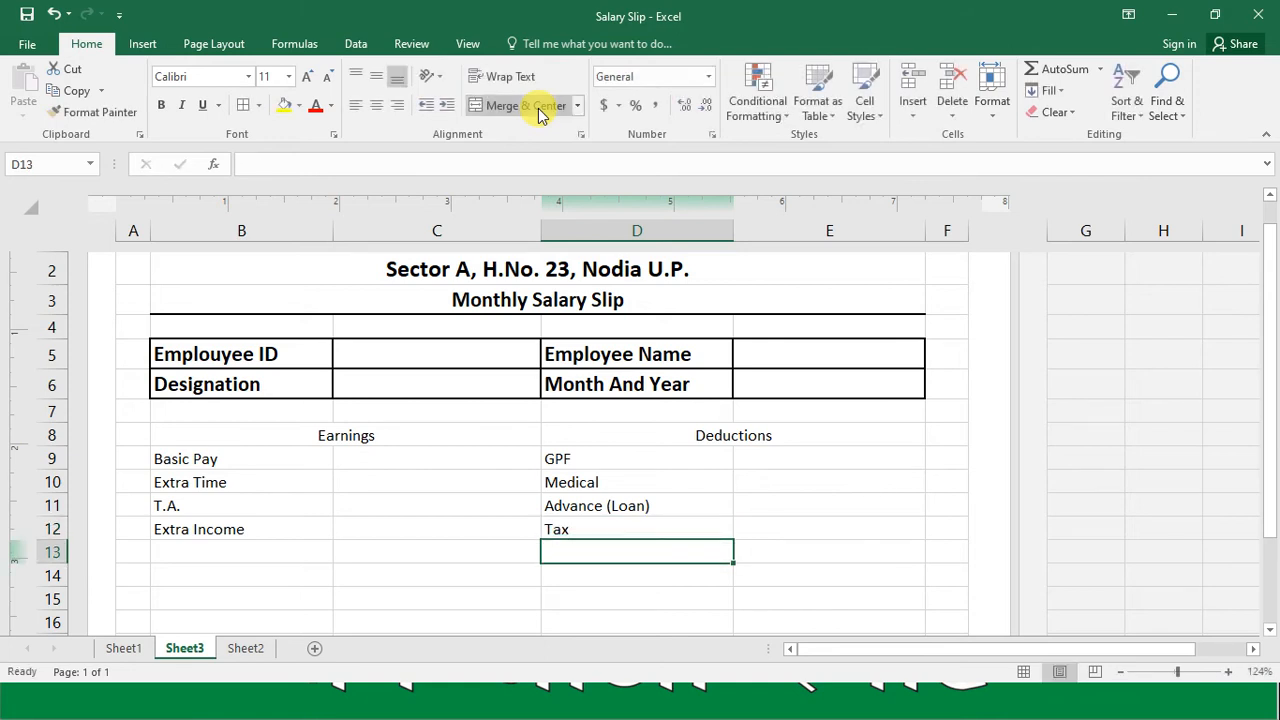
key("Left")
key("Left")
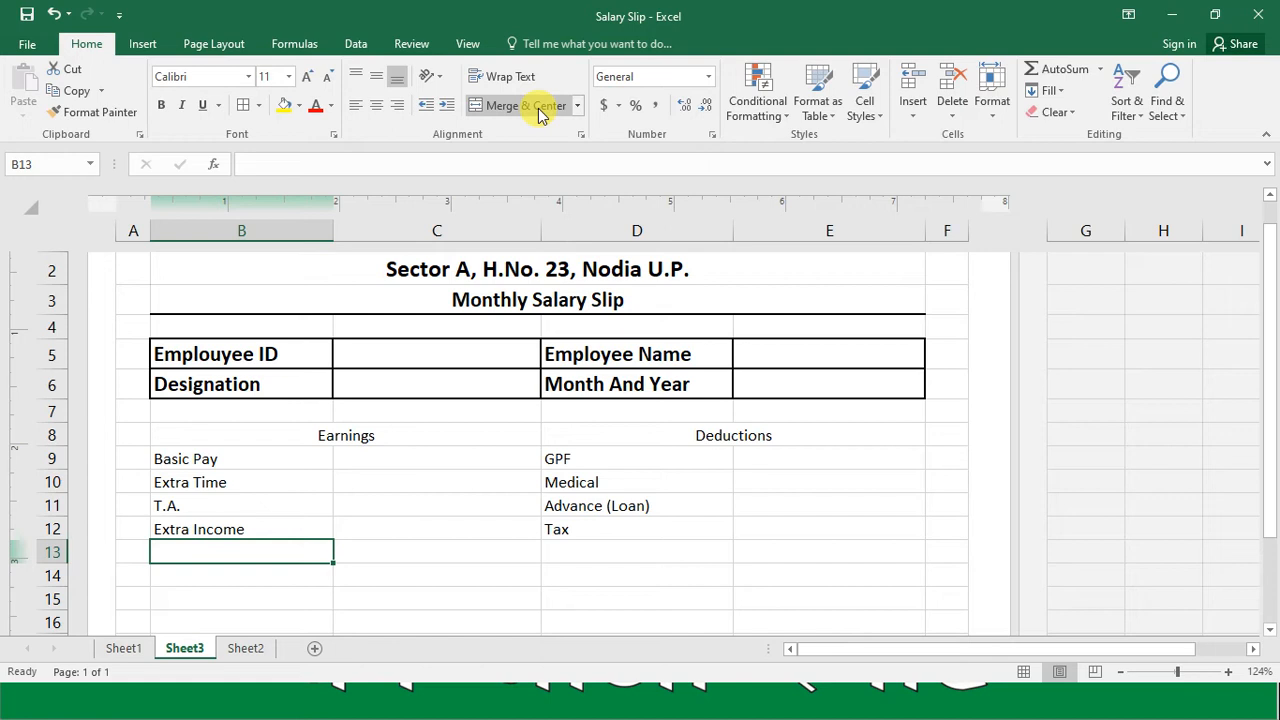
Step: Enter the label "Total" in cell B13 under the earnings and in cell D13 under the deductions
type("Total")
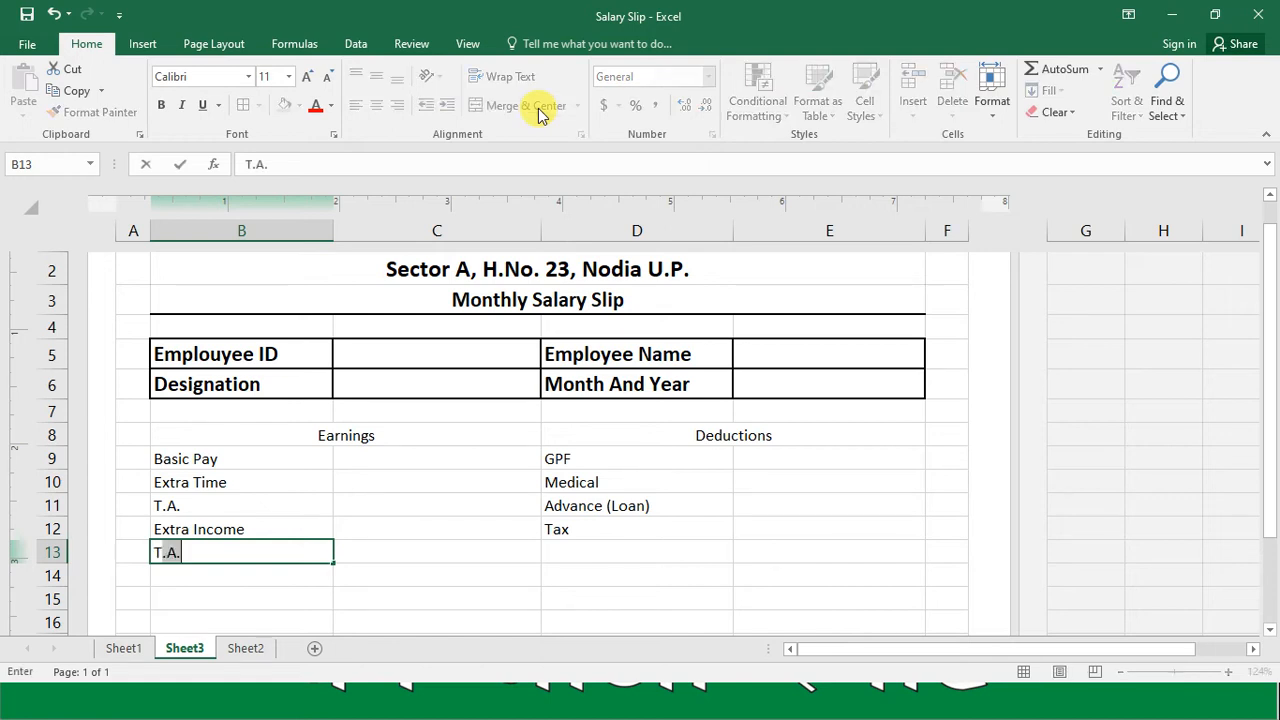
key("Right")
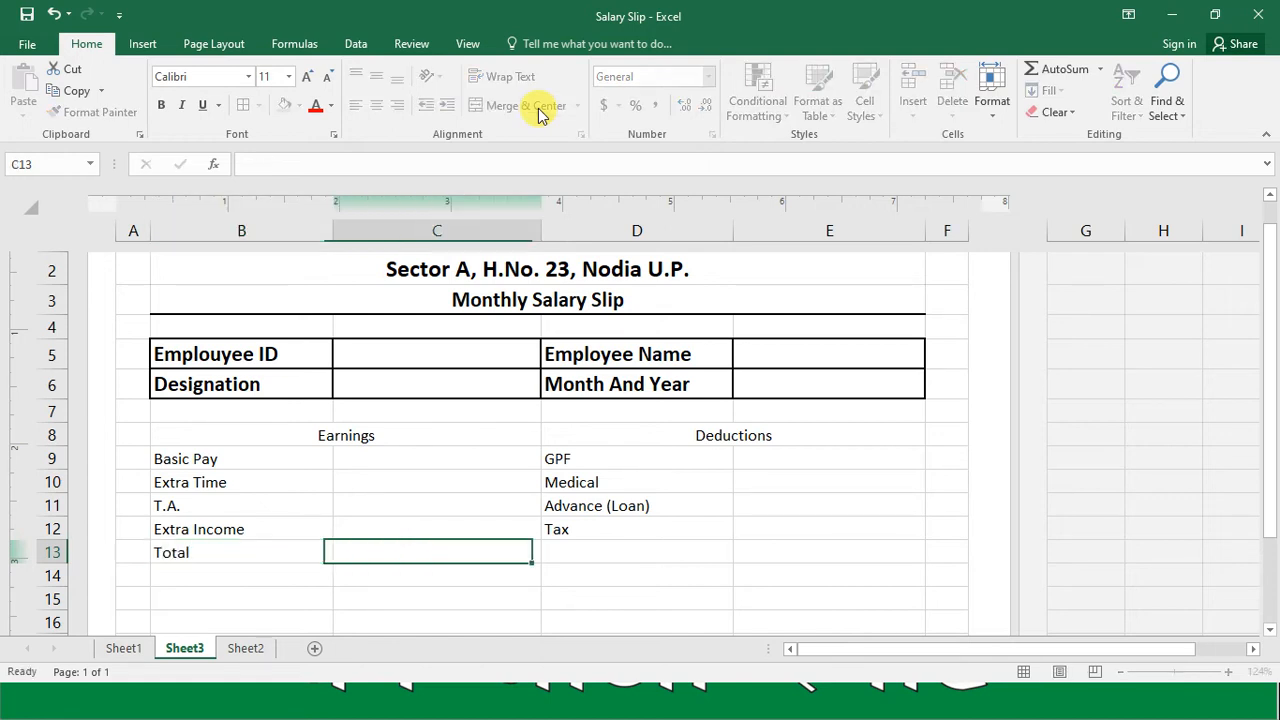
key("Right")
type("Total")
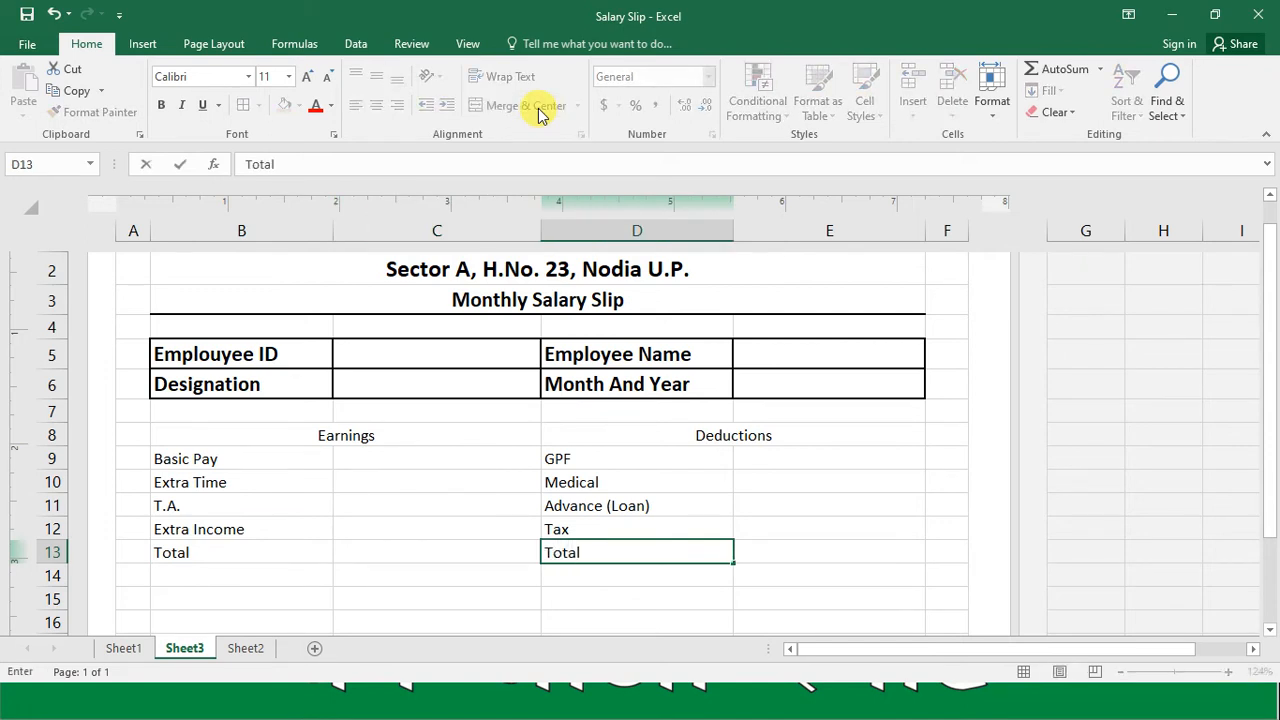
key("Right")
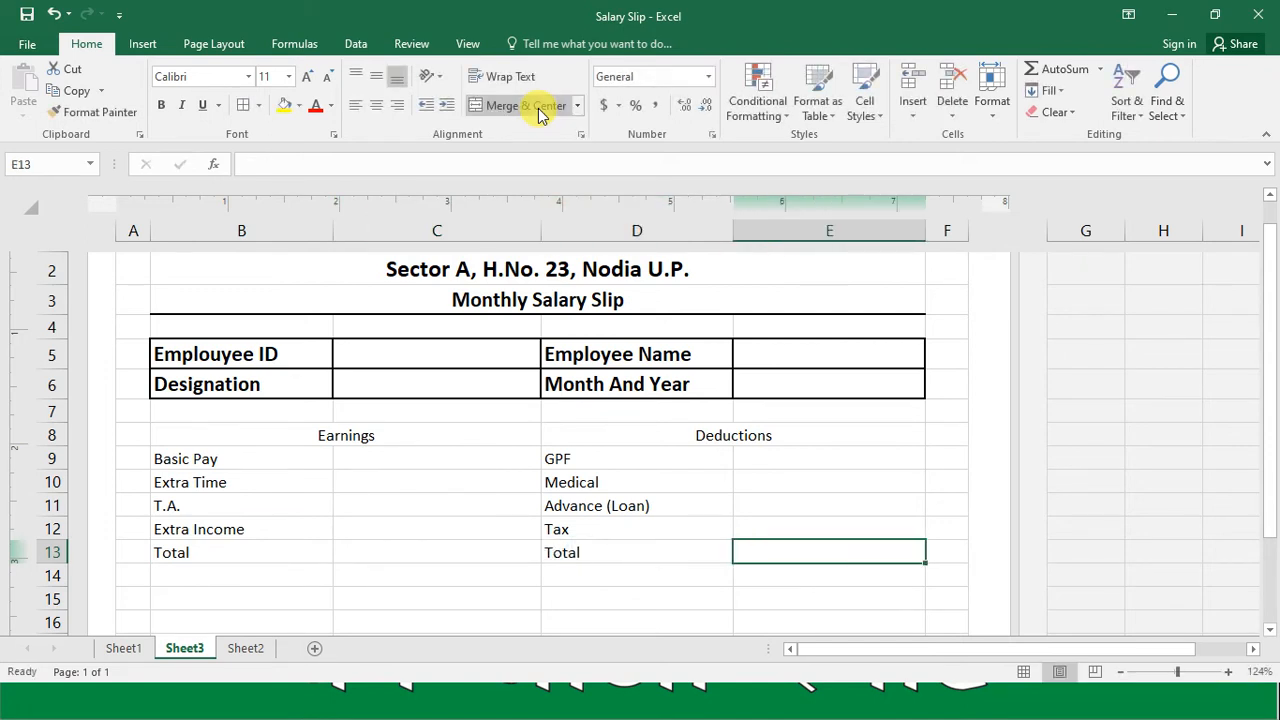
Step: Enter the label "Net Salary" in cell D14 below the deductions total
key("Down")
key("Left")
type("Ne")
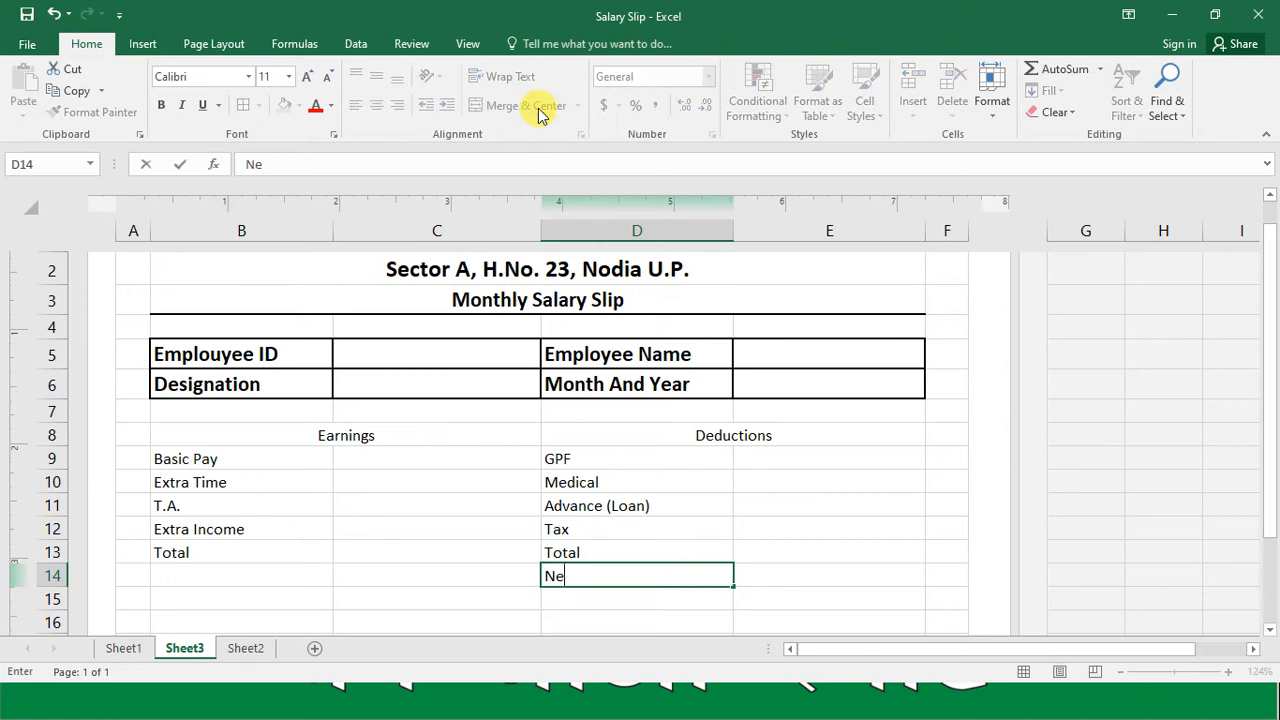
type("t Salary")
key("Return")
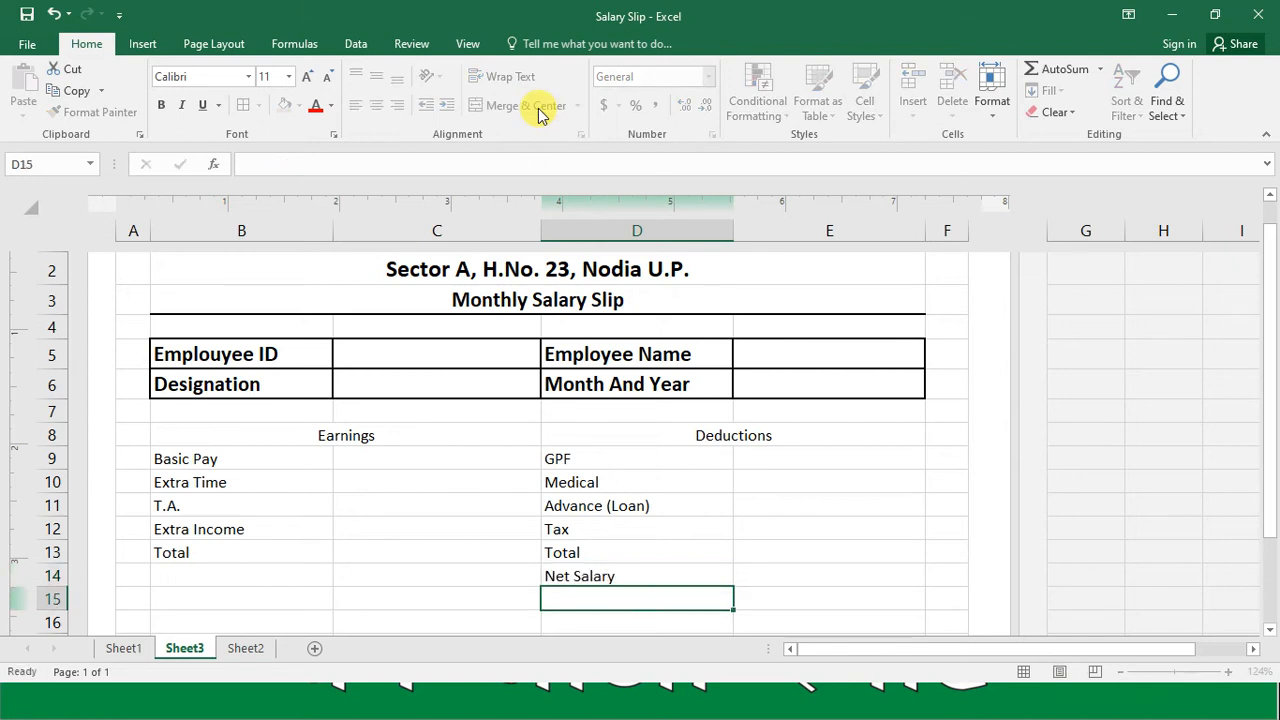
Step: Format the earnings and deductions block B8:E14 in bold with font size 14
key("Up")
key("Up")
key("Up")
key("Up")
key("Up")
key("Up")
key("Left")
key("Right")
key("shift+Right")
key("shift+Down")
key("shift+Down")
key("shift+Down")
key("shift+Down")
key("shift+Down")
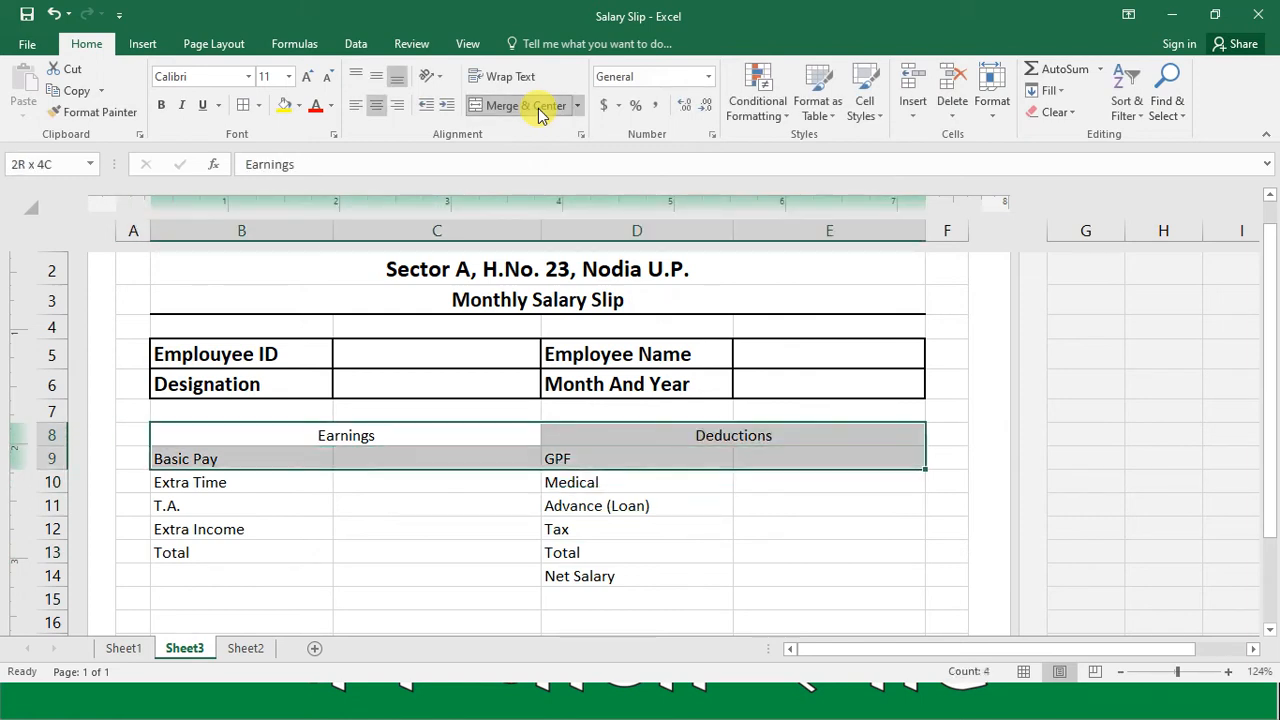
key("shift+Down")
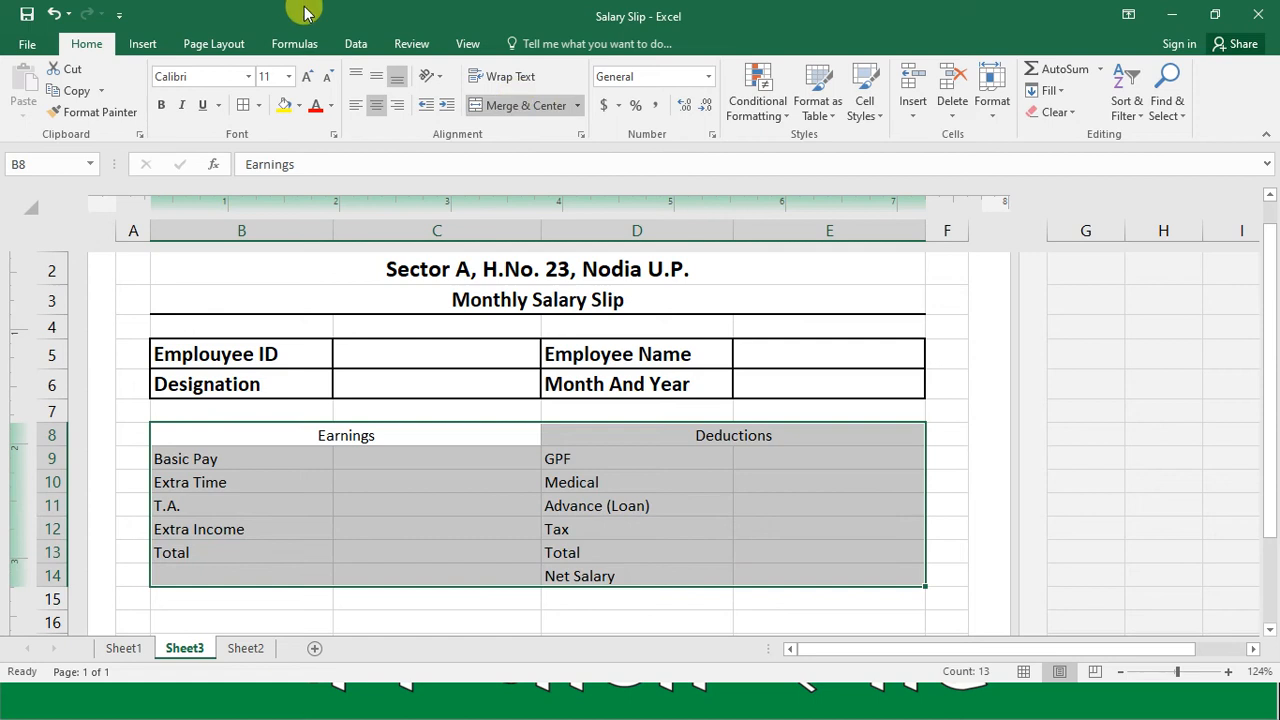
left_click(270, 77)
type("14")
key("Return")
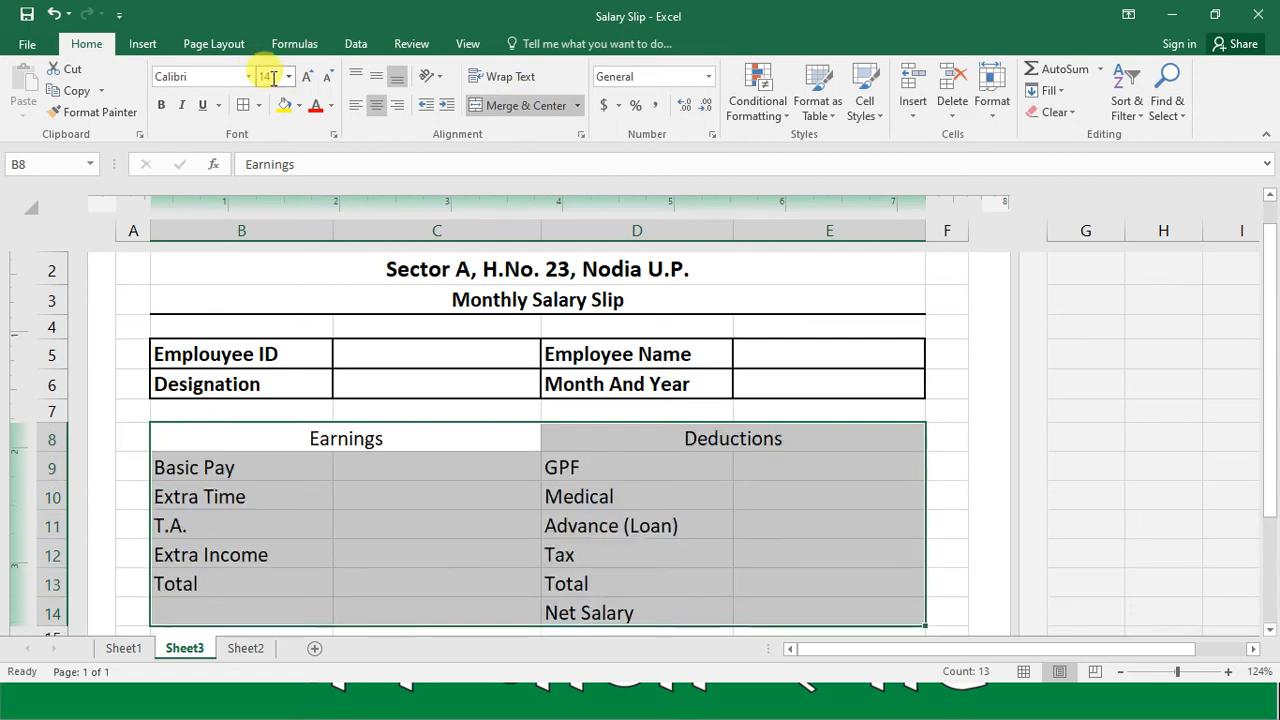
left_click(161, 106)
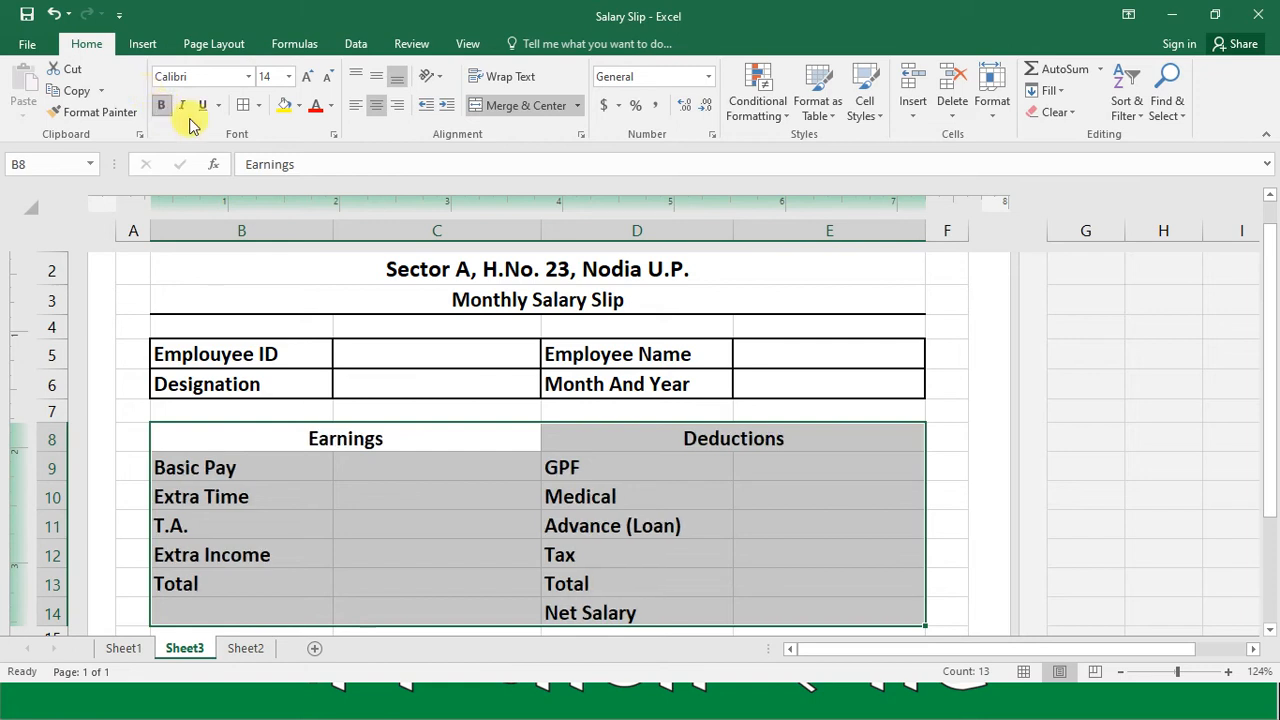
Step: Apply all borders to the earnings and deductions table in B8:E13
left_click(298, 437)
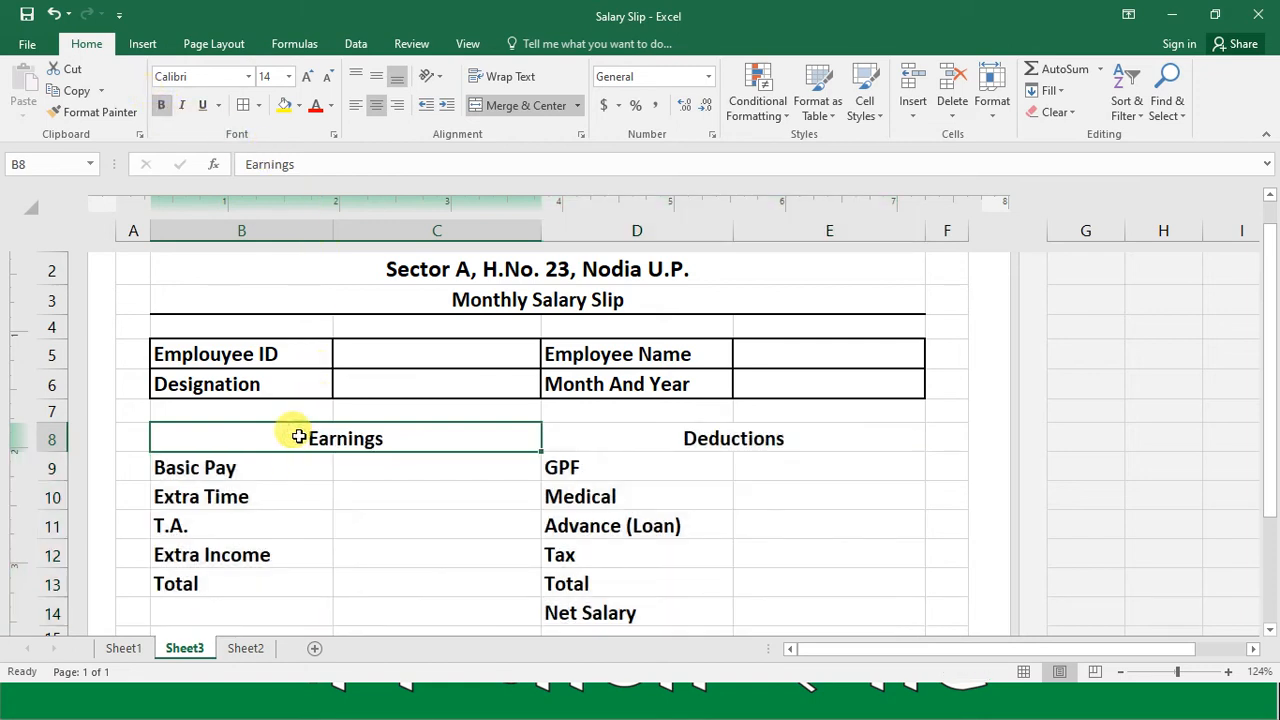
key("shift+Right")
key("shift+Down")
key("shift+Down")
key("shift+Down")
key("shift+Down")
key("shift+Down")
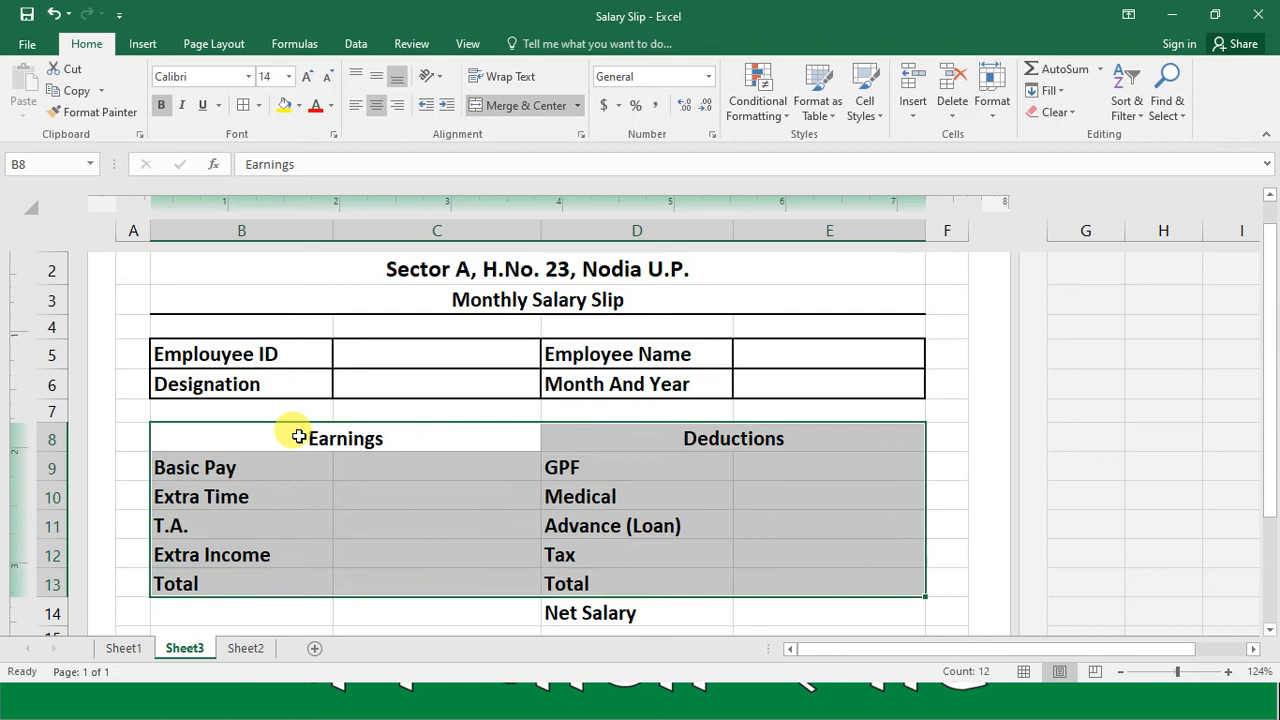
left_click(243, 107)
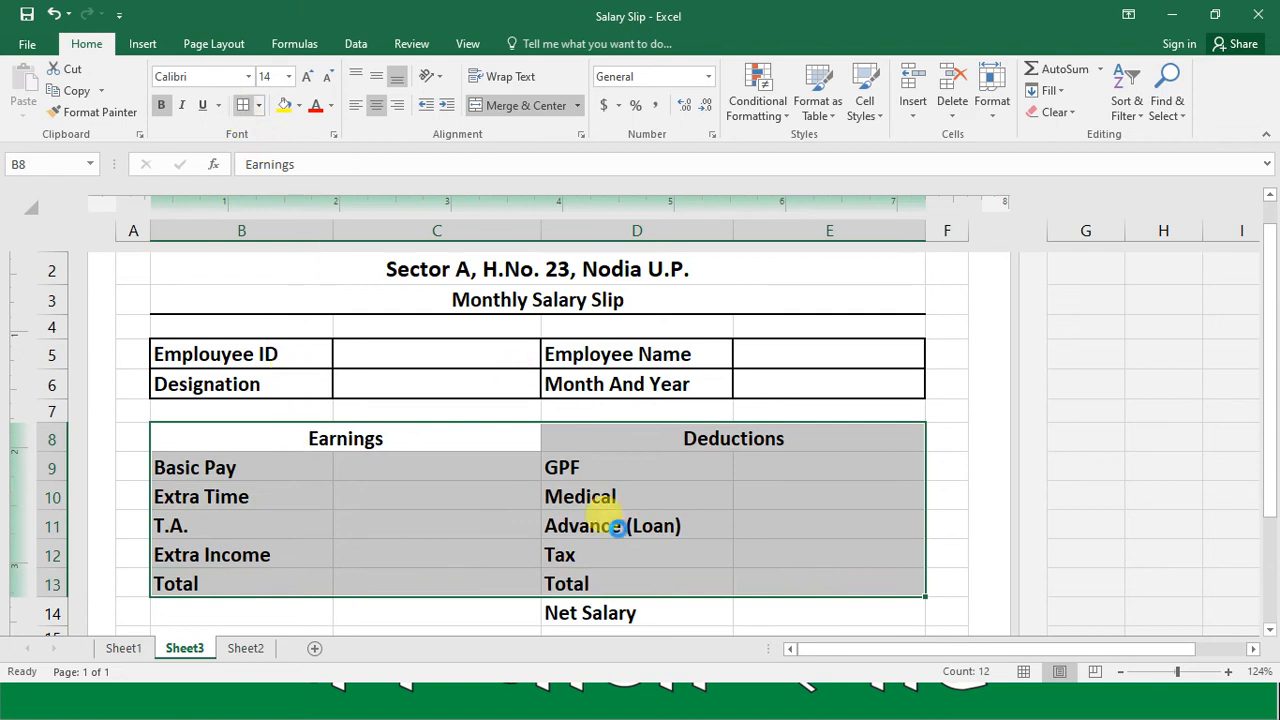
Step: Apply all borders to the Net Salary cells D14:E14
left_click(650, 617)
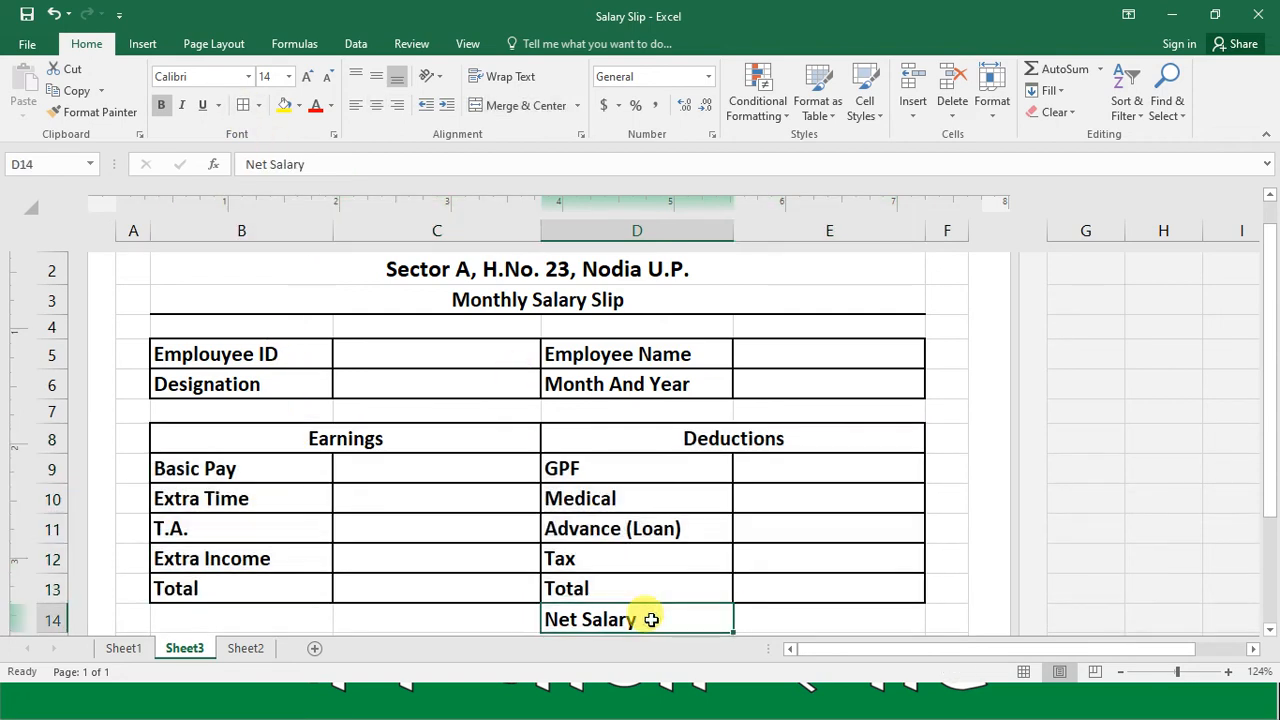
key("shift+Right")
left_click(242, 105)
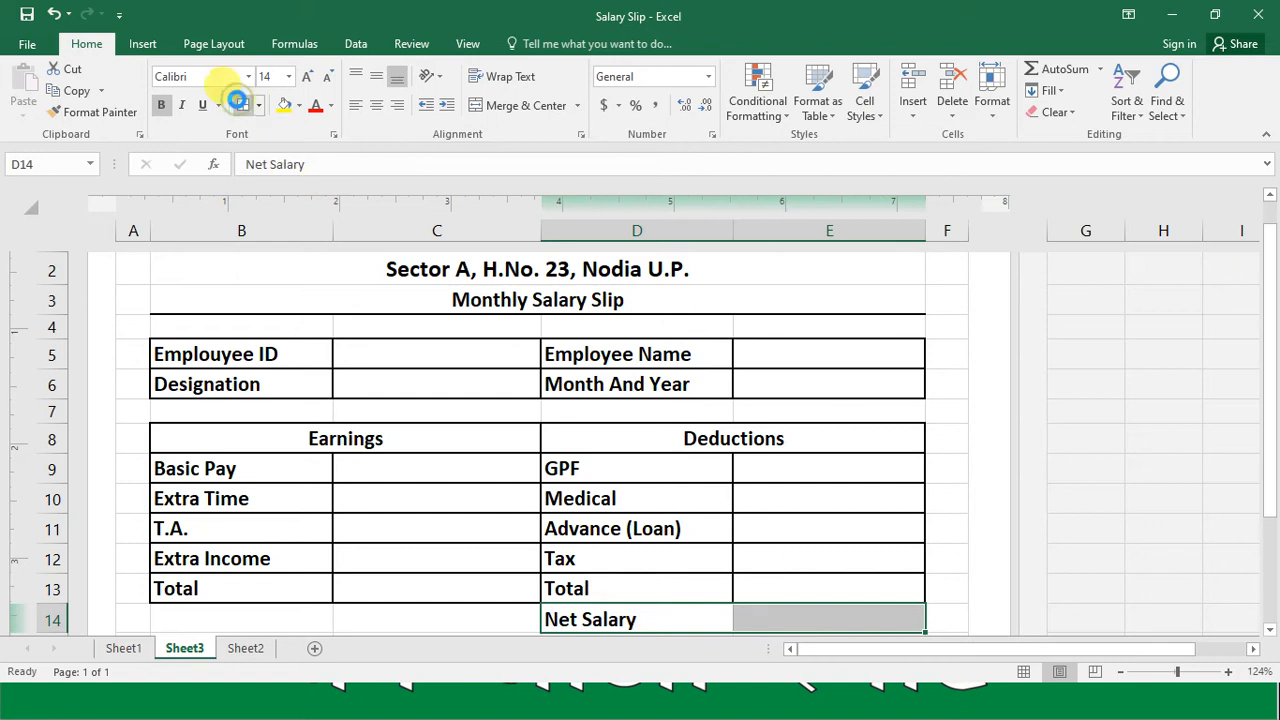
Step: Review the salary slip layout from the company header down to the rows below Net Salary
left_click(469, 576)
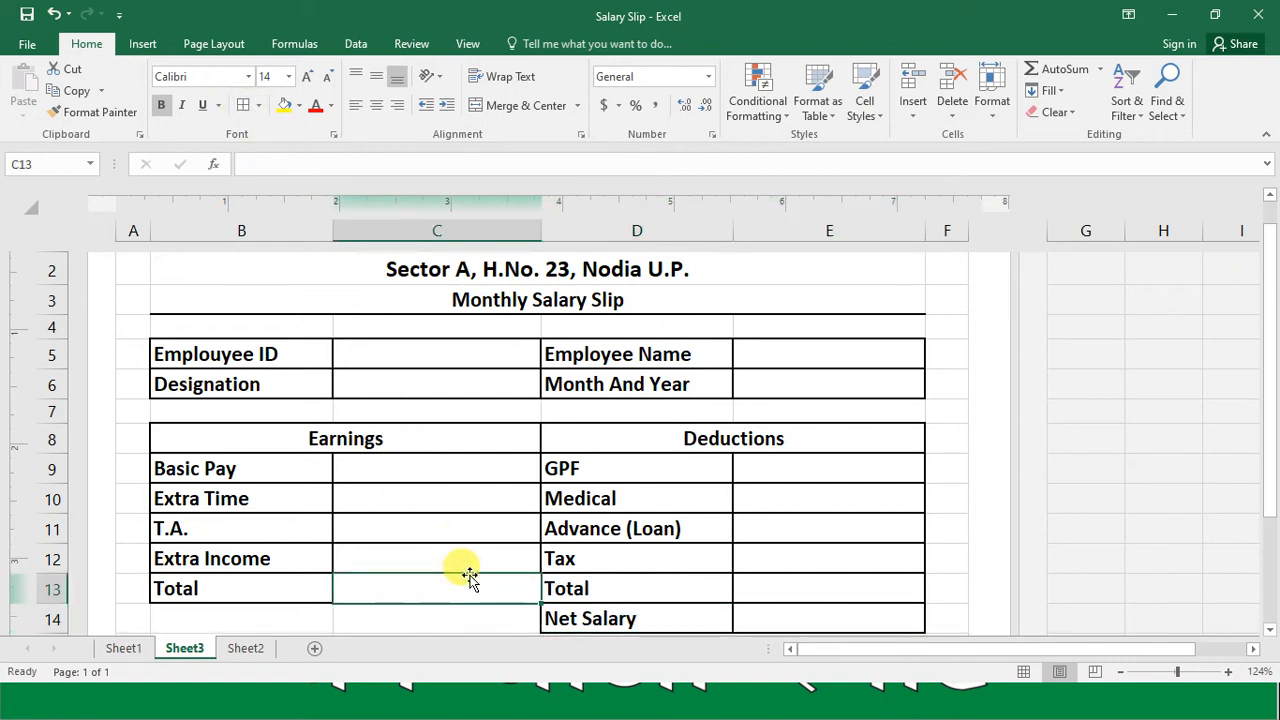
key("Up")
key("Up")
key("Up")
key("Up")
key("Up")
key("Up")
key("Up")
key("Up")
key("Up")
key("Up")
key("Up")
key("Up")
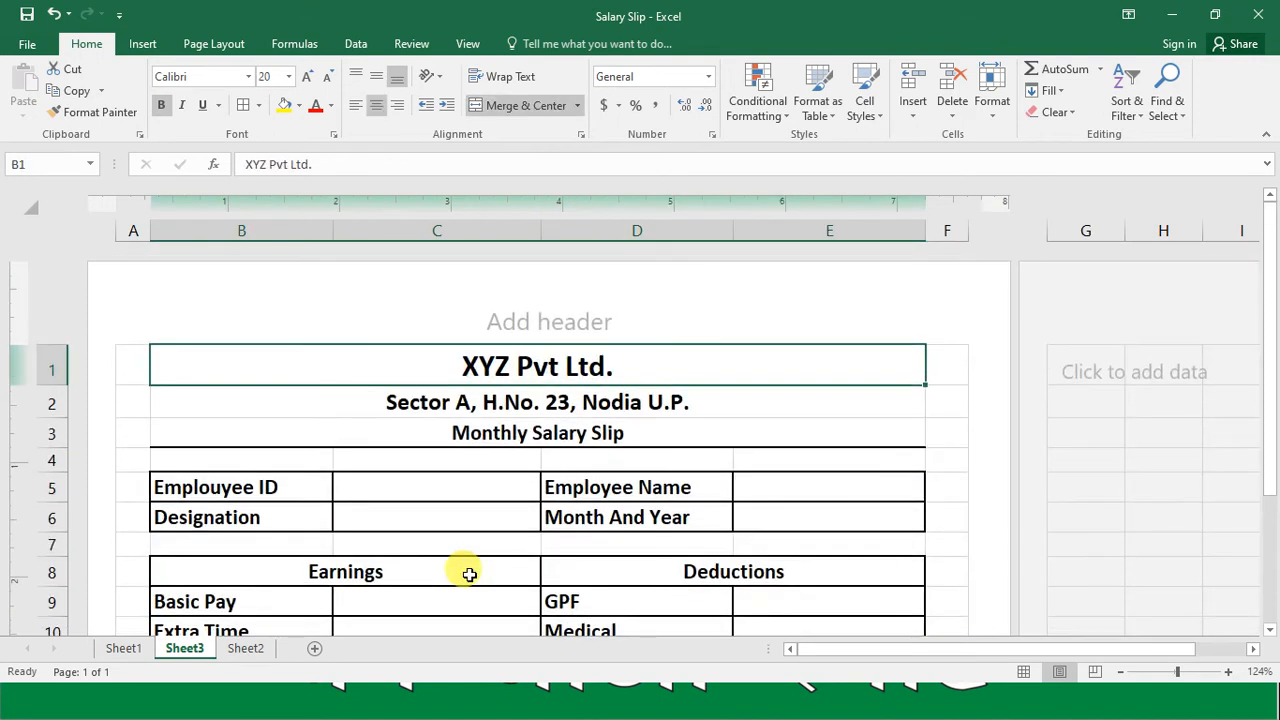
key("Down")
key("Down")
key("Down")
key("Down")
key("Down")
key("Down")
key("Down")
key("Down")
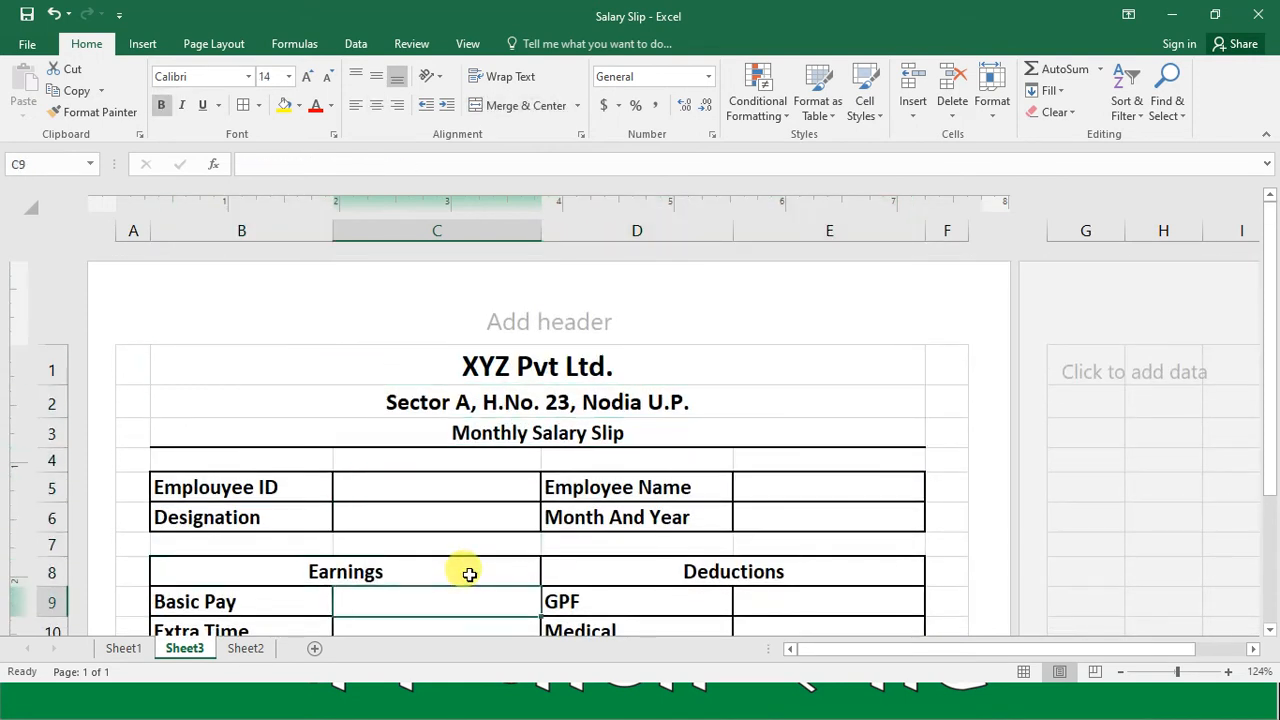
key("Down")
key("Down")
key("Down")
key("Down")
key("Down")
key("Down")
key("Down")
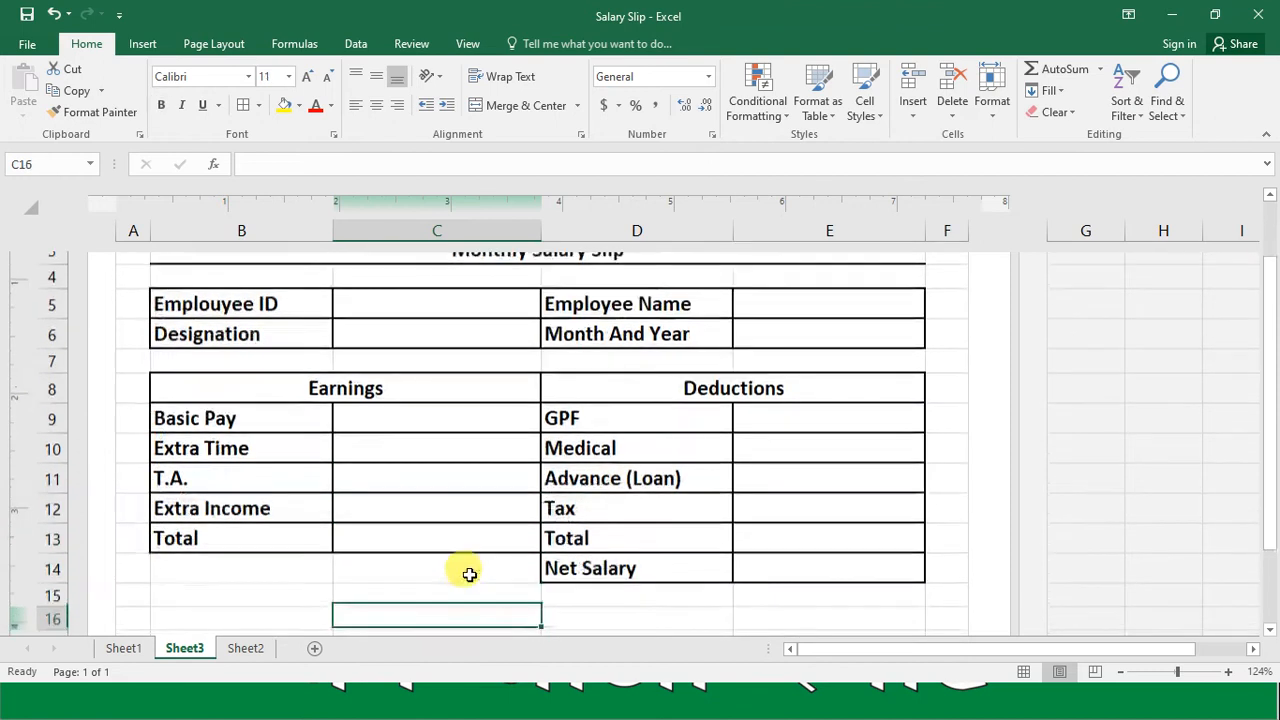
key("Up")
key("Up")
key("Up")
key("Up")
key("Up")
key("Up")
key("Up")
key("Up")
key("Down")
key("Down")
key("Down")
key("Down")
key("Down")
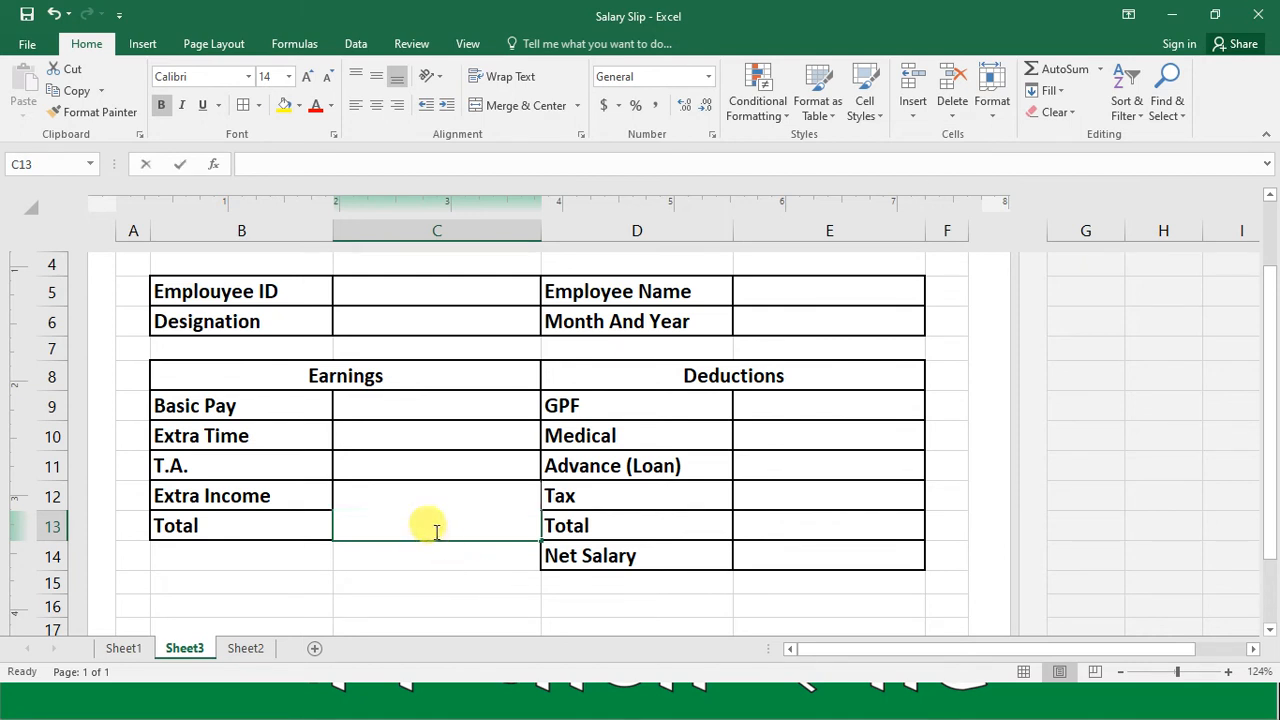
Step: Total the earnings in cell C13 with the formula =SUM(C9:C12)
type("=SUM(")
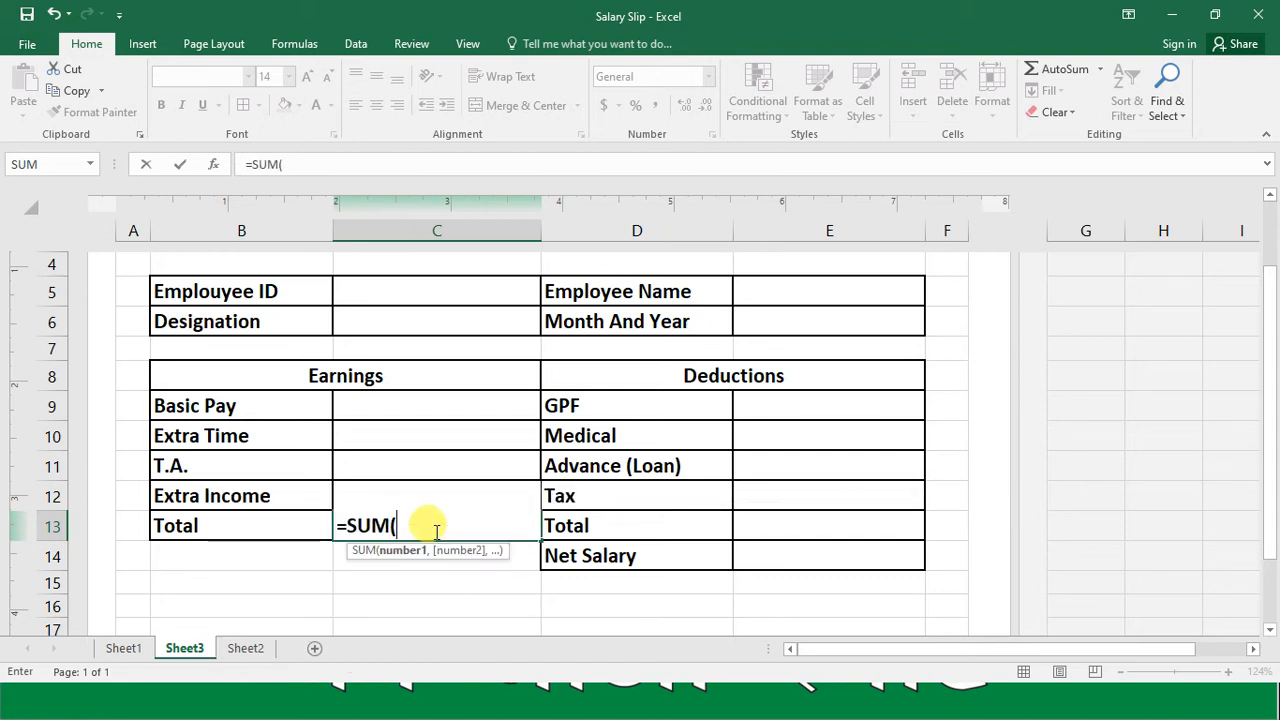
left_click(406, 407)
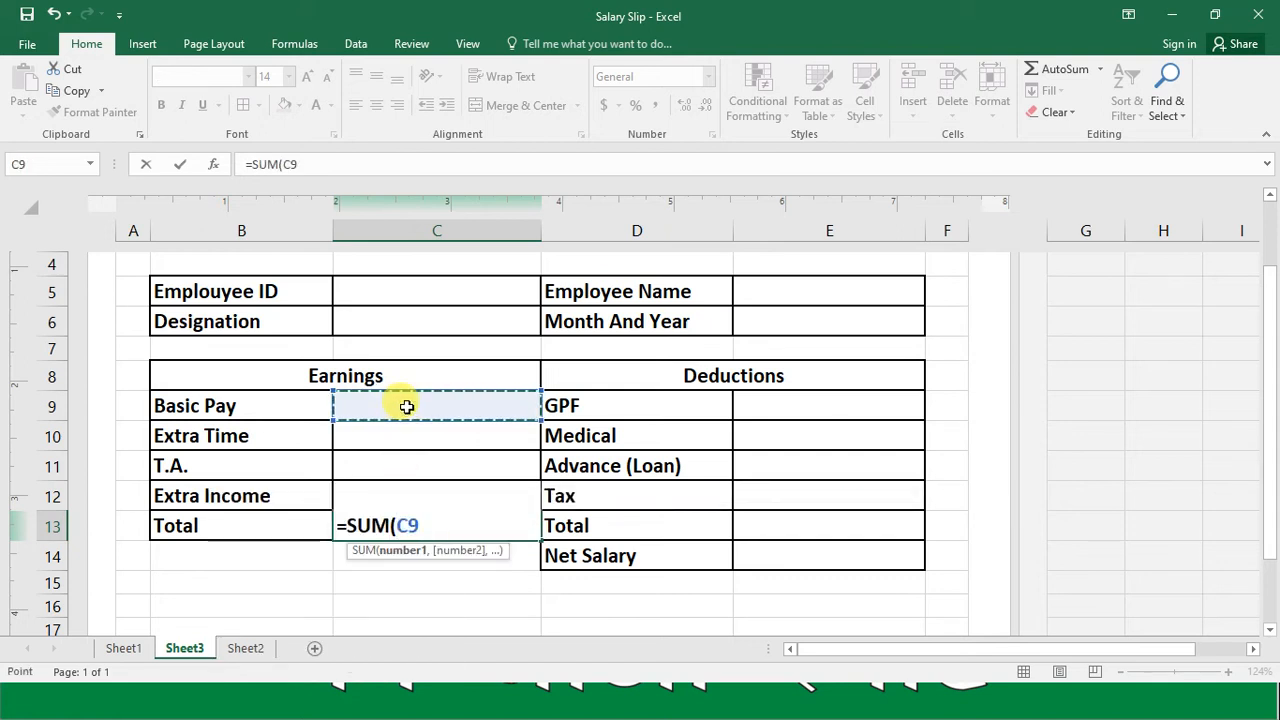
key("shift+Down")
key("shift+Down")
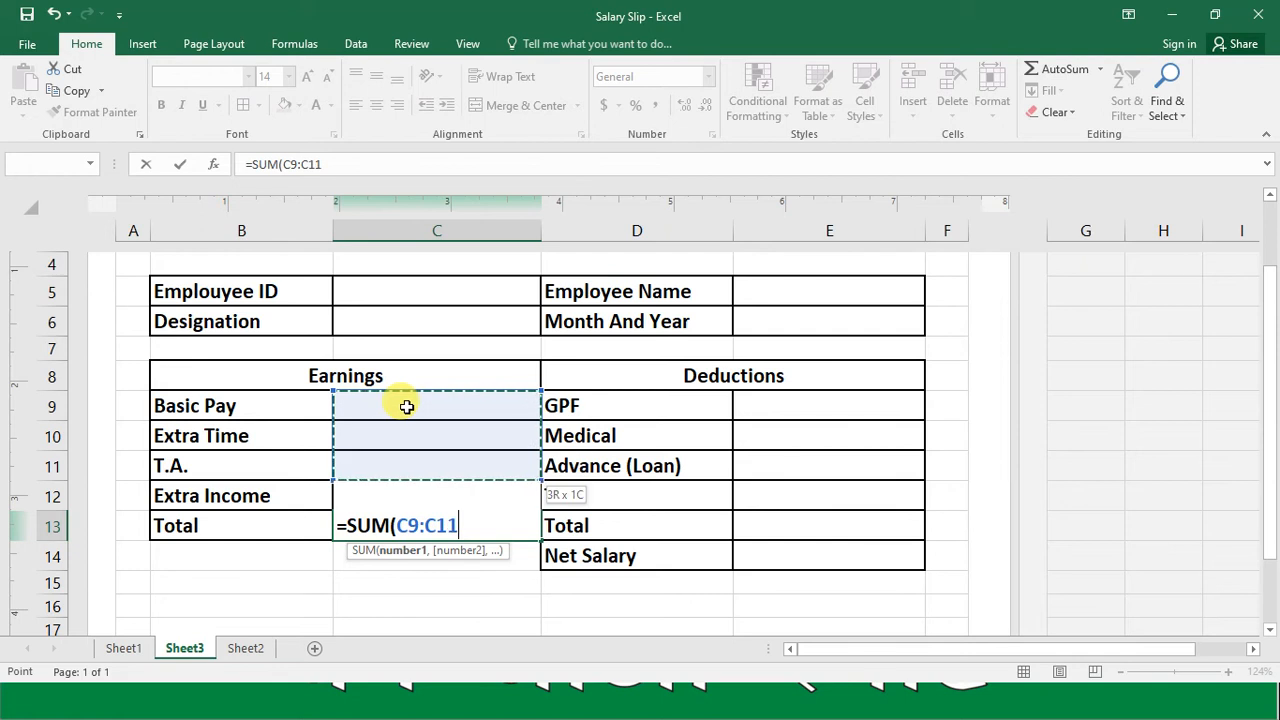
key("shift+Down")
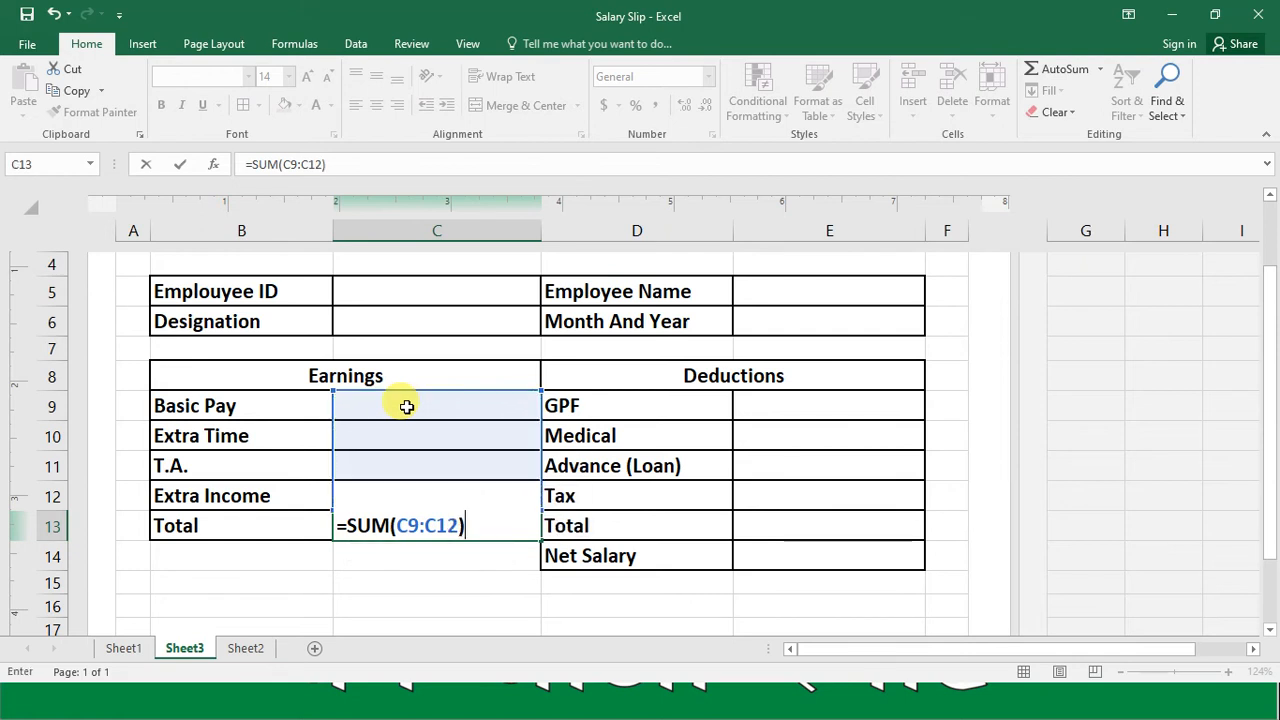
key("Return")
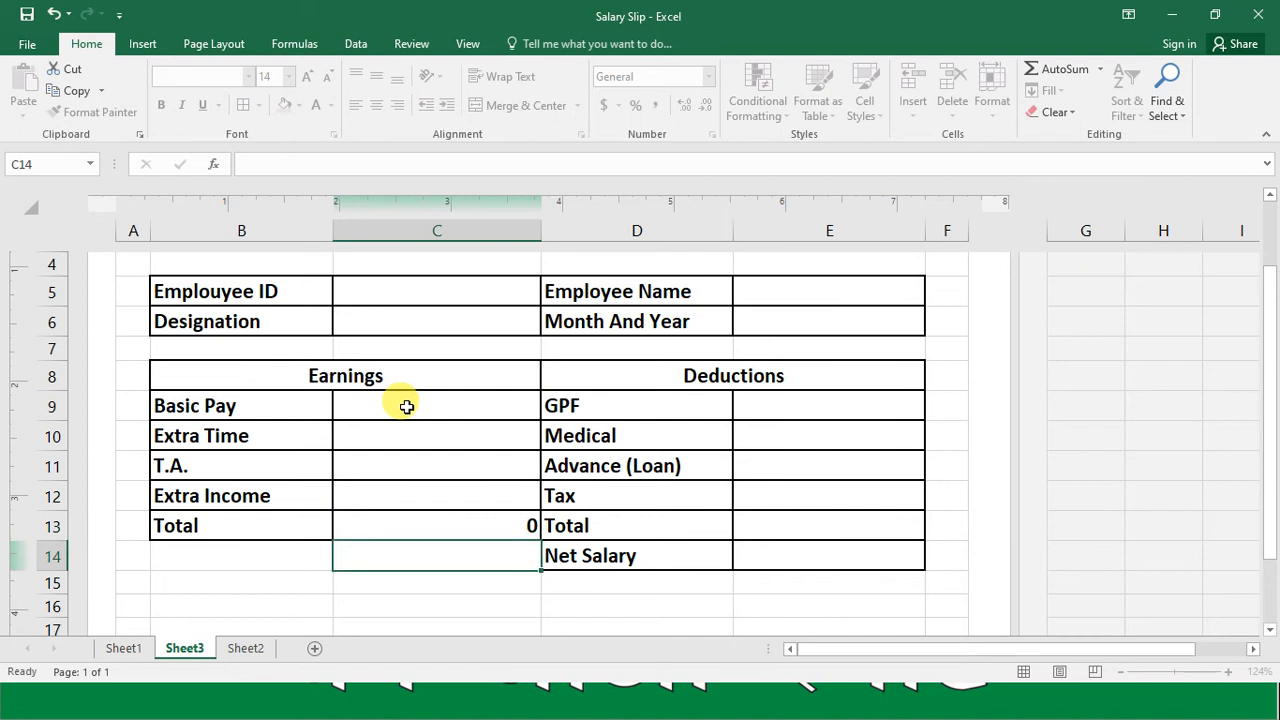
Step: Total the deductions in cell E13 with a SUM formula over E9:E12
key("Up")
key("Right")
key("Right")
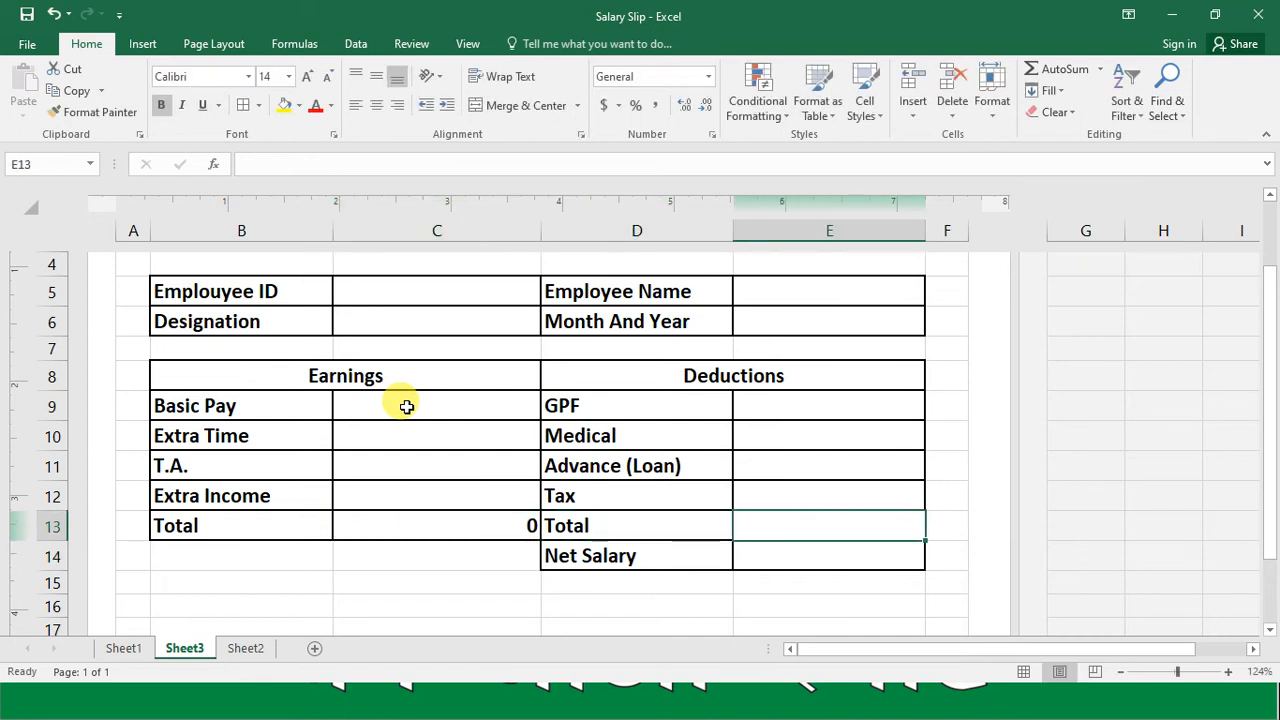
type("=SUM(")
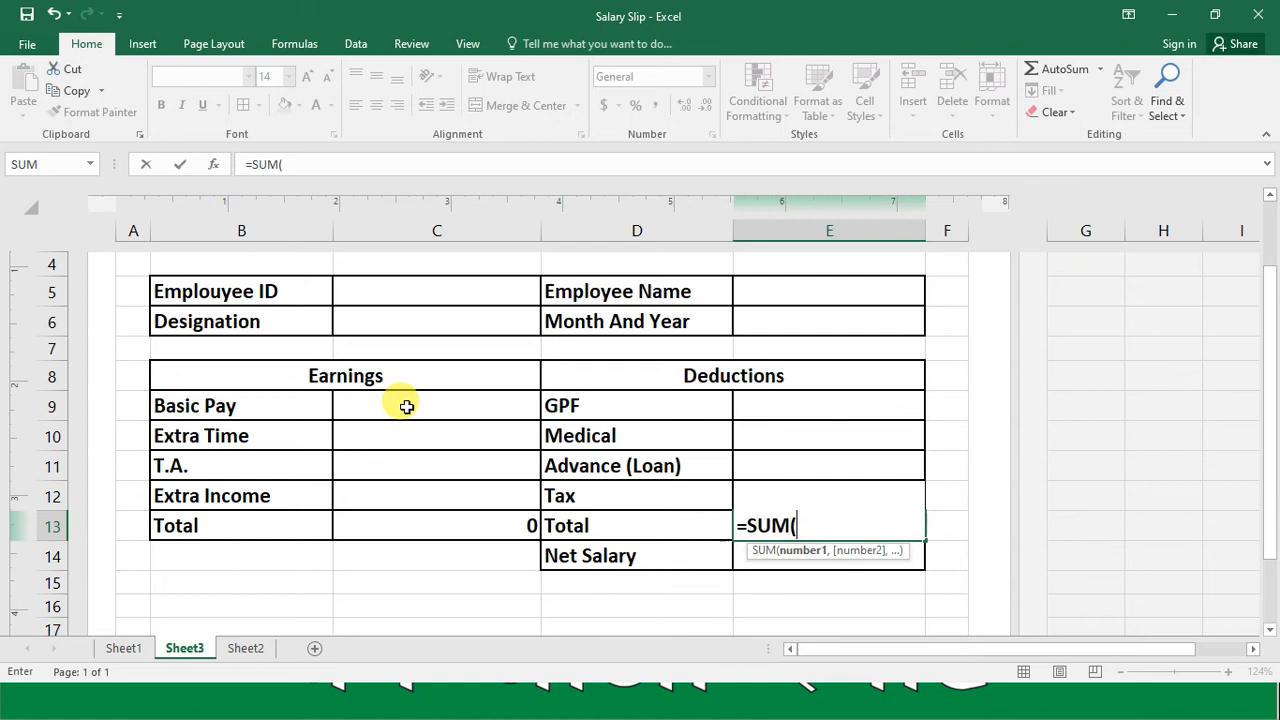
left_click(770, 415)
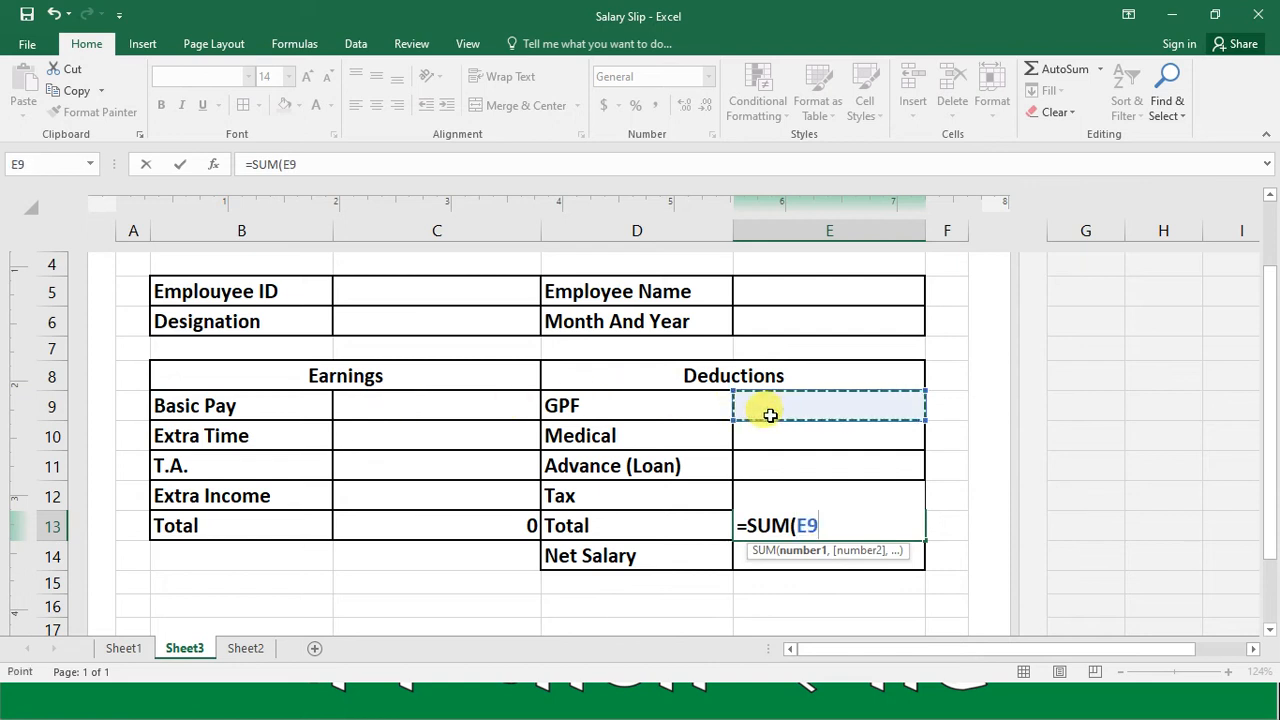
key("shift+Down")
key("shift+Down")
key("shift+Down")
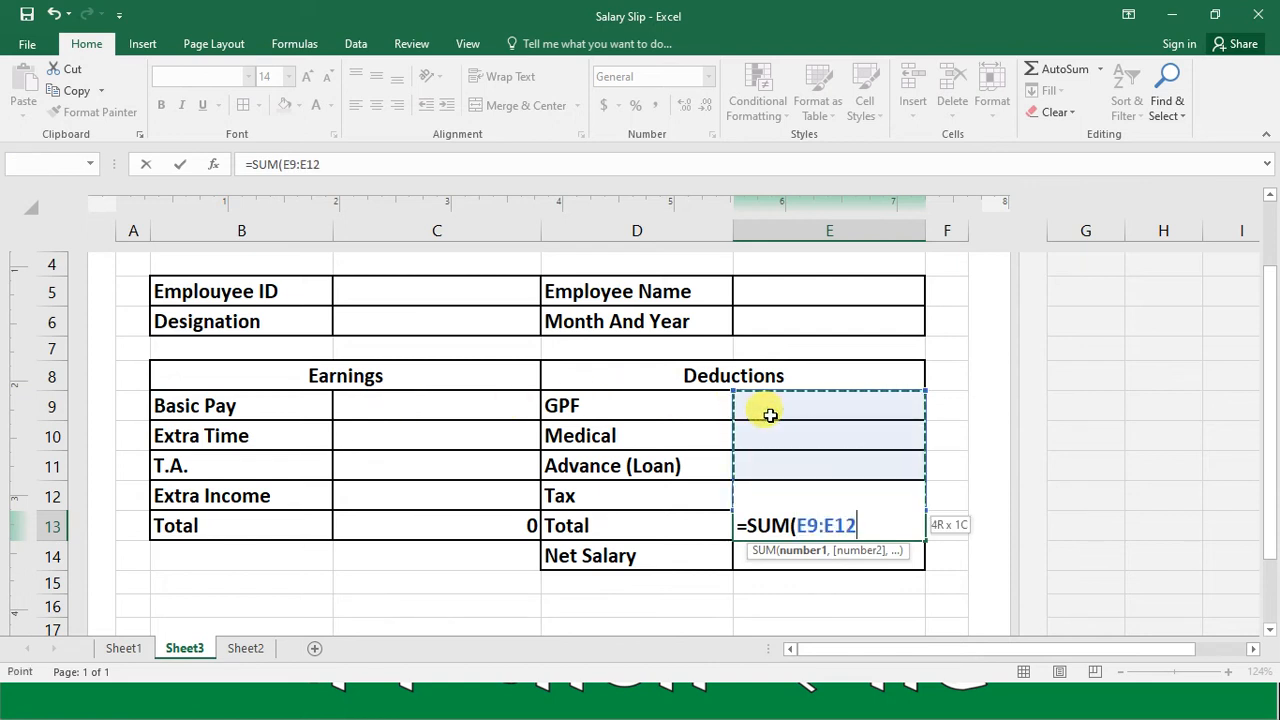
key("Down")
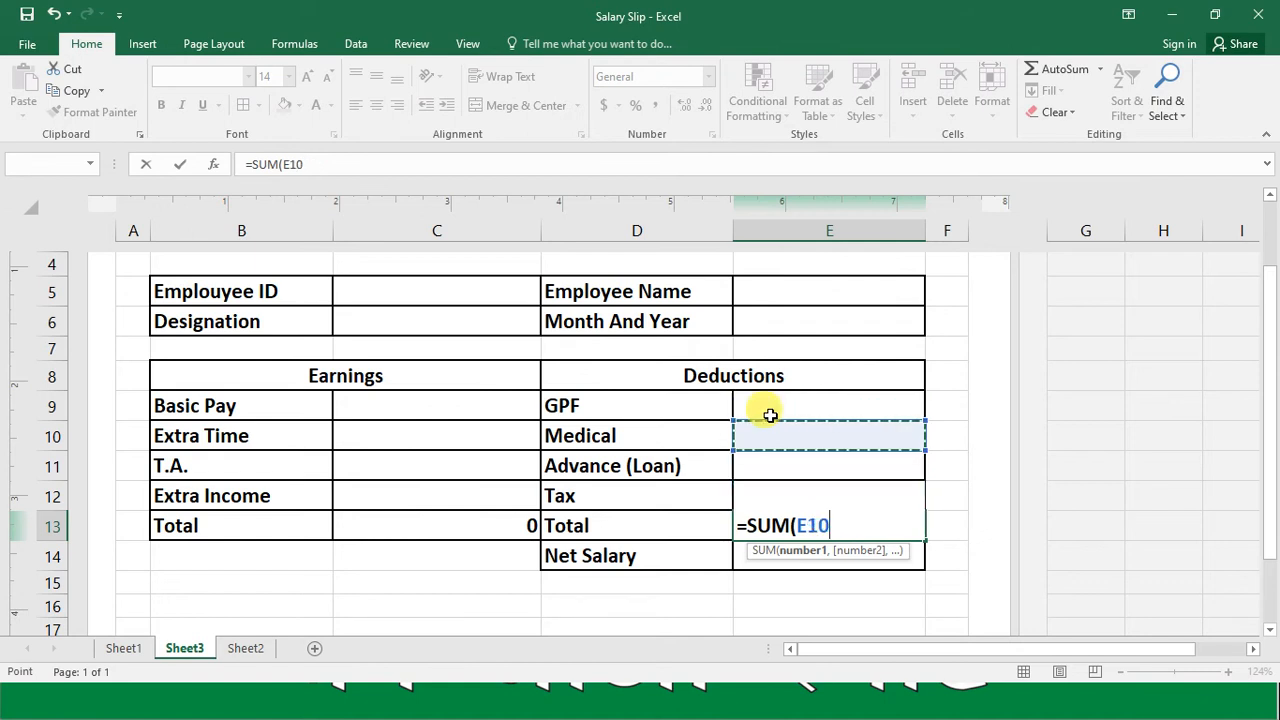
key("Up")
key("shift+Down")
key("shift+Down")
key("shift+Down")
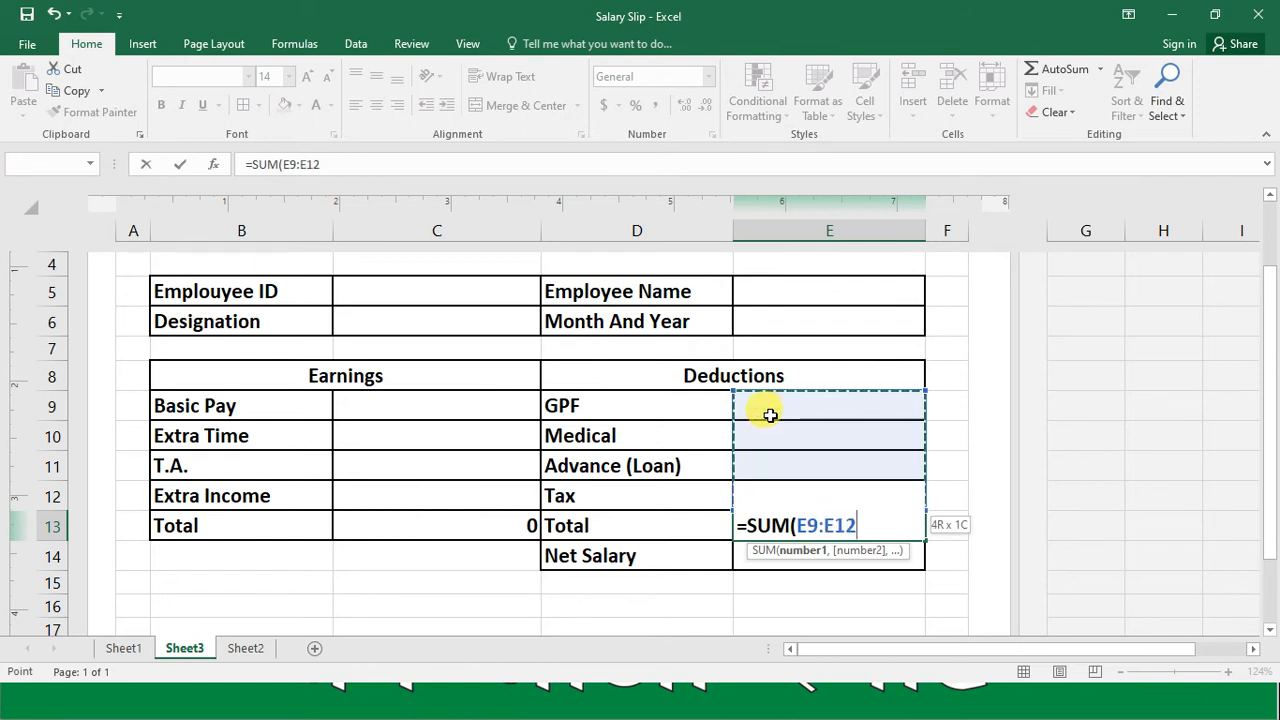
key("Return")
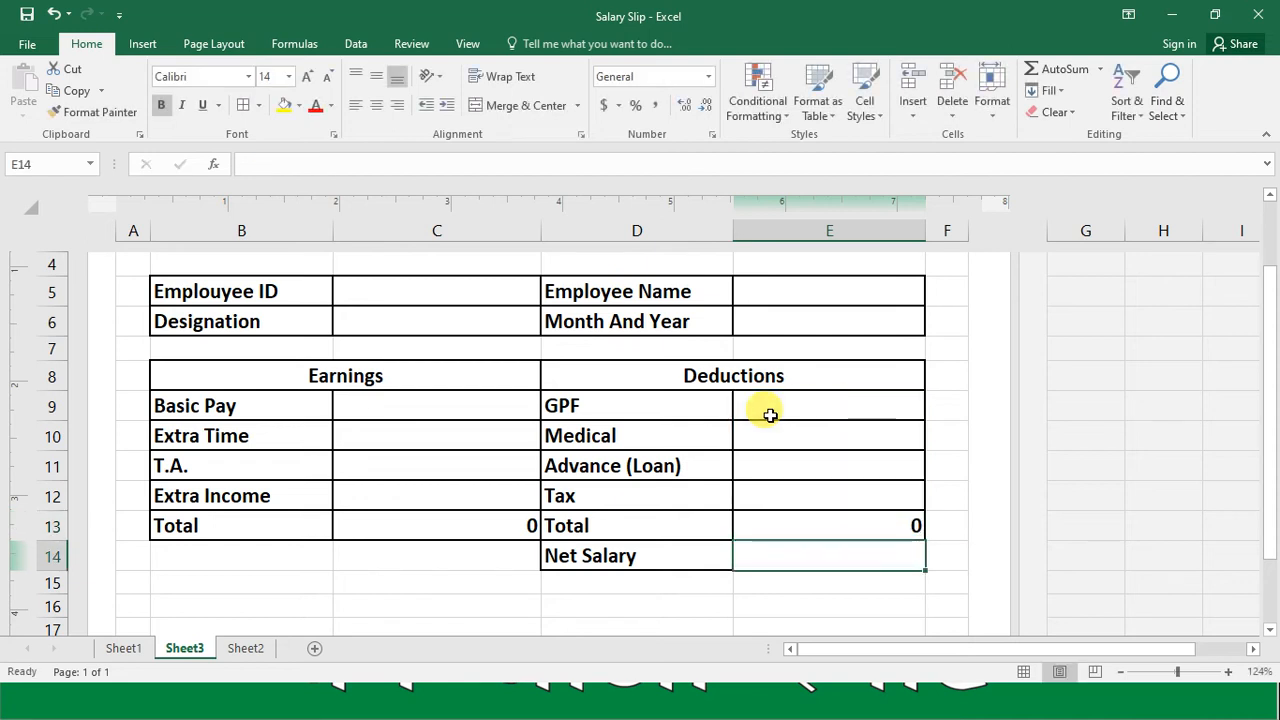
Step: Calculate the net salary in cell E14 with the formula =C13-E13
type("=")
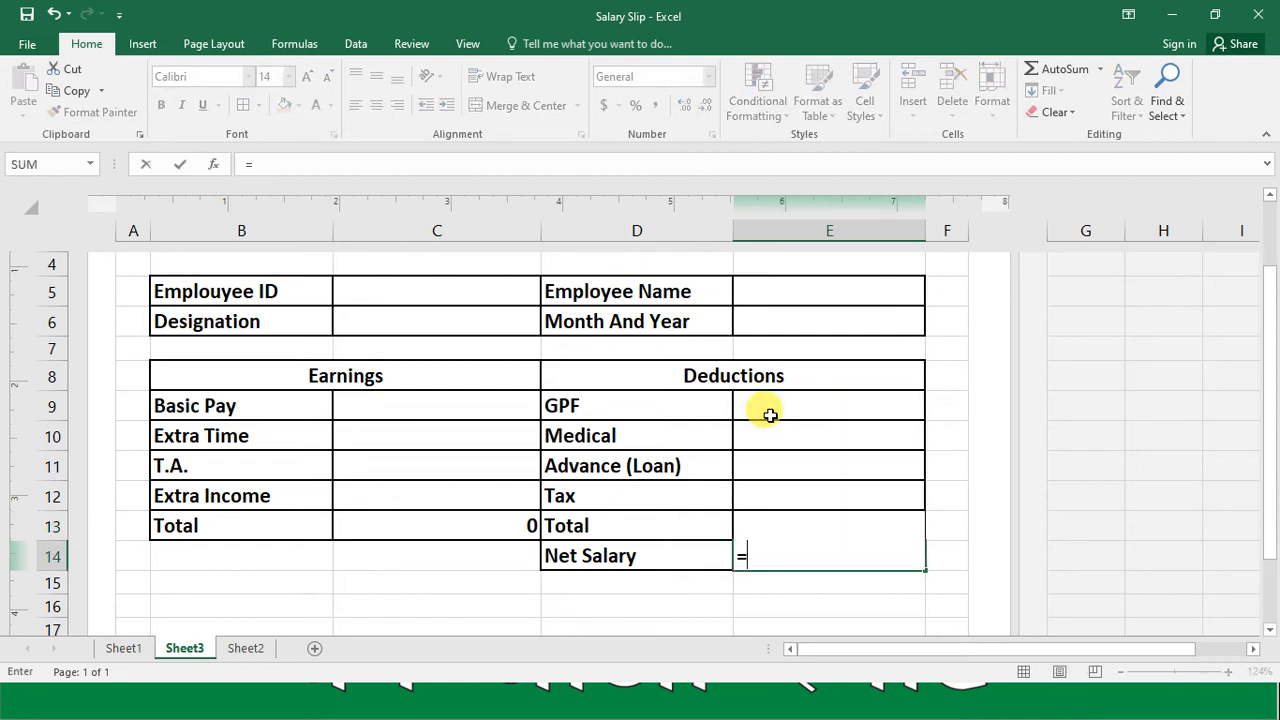
left_click(511, 525)
type("-")
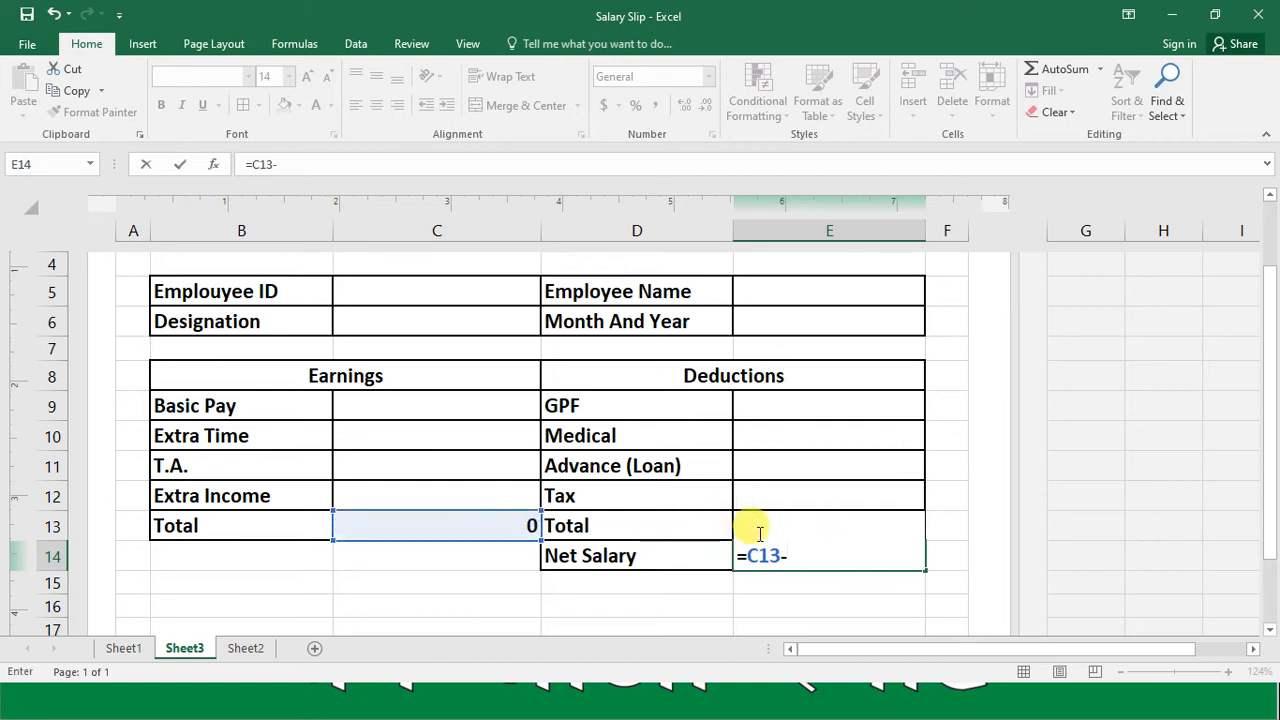
type("E13")
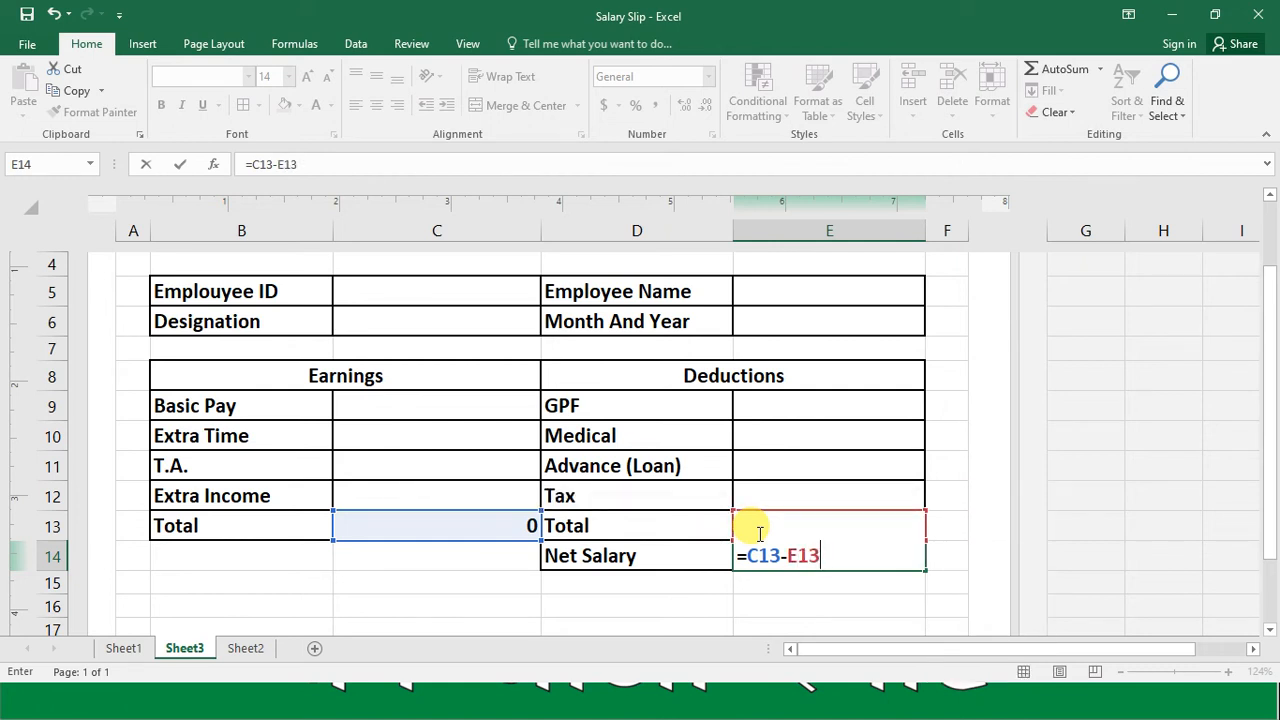
key("ctrl+Return")
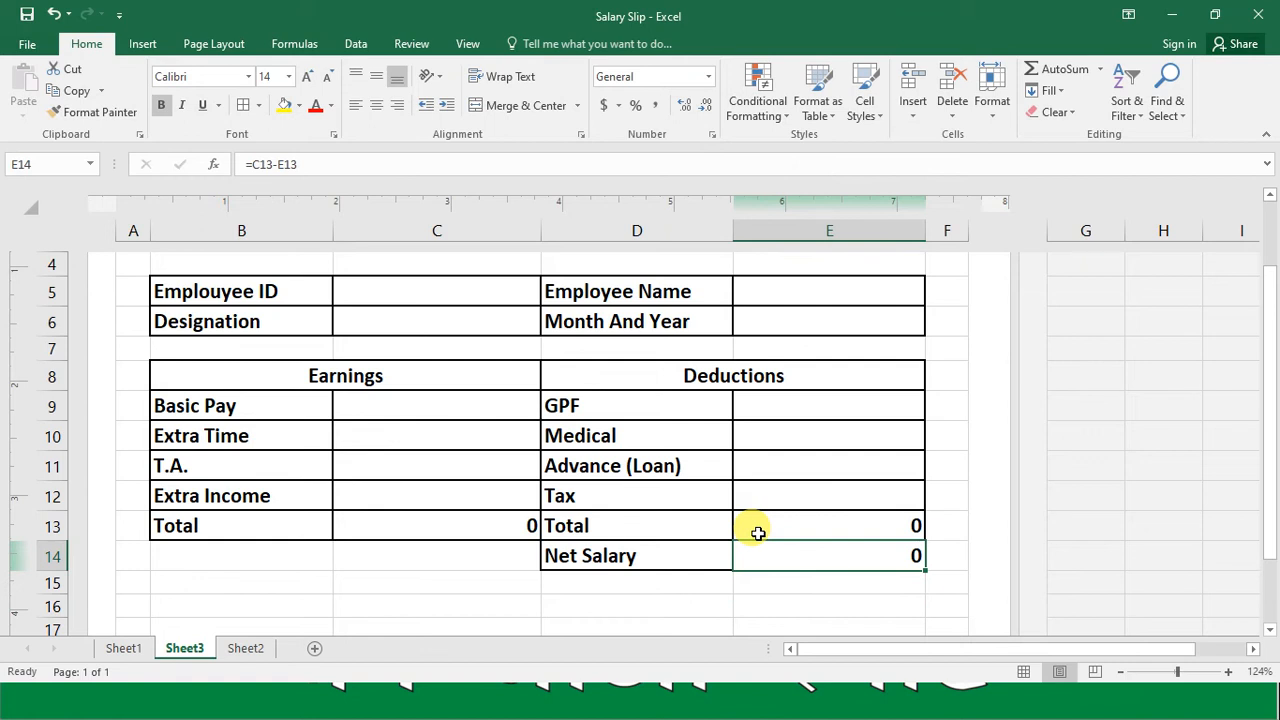
key("Up")
key("Up")
key("Up")
key("Up")
key("Up")
key("Up")
key("Up")
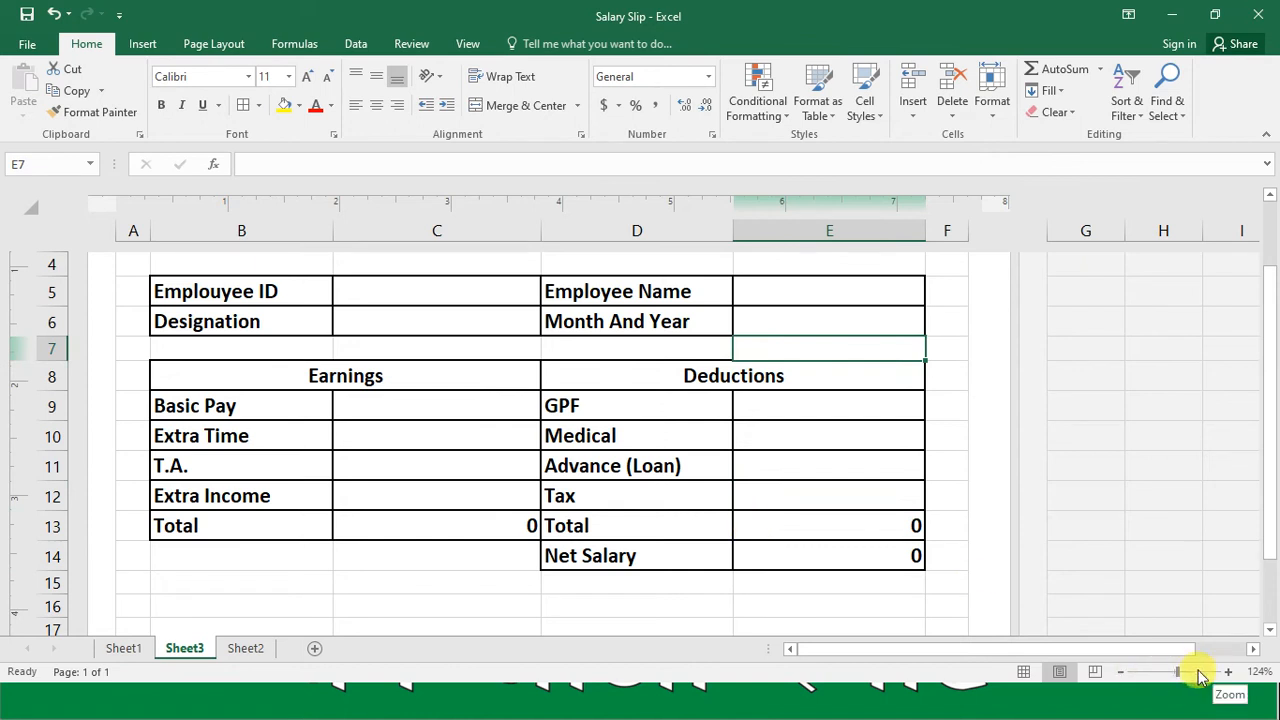
left_click_drag(1180, 678, 1175, 678)
left_click(576, 498)
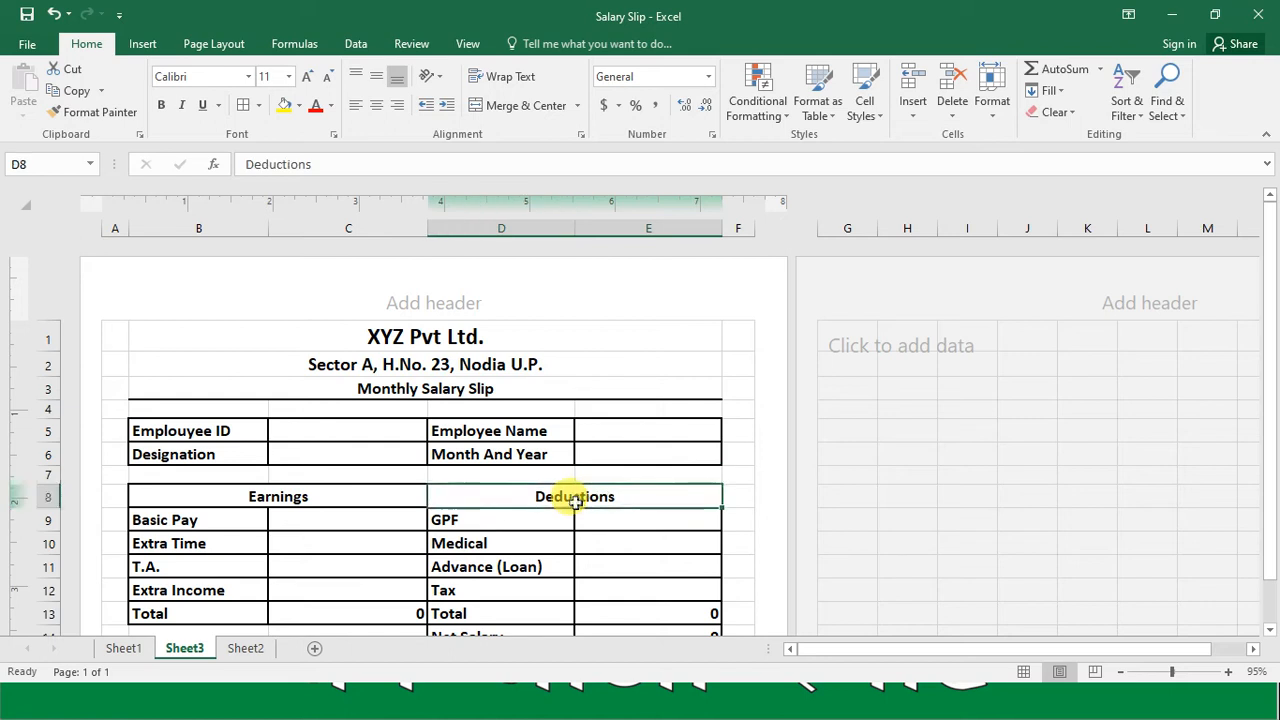
key("Up")
key("Up")
key("Up")
key("Up")
key("Up")
key("Up")
key("Up")
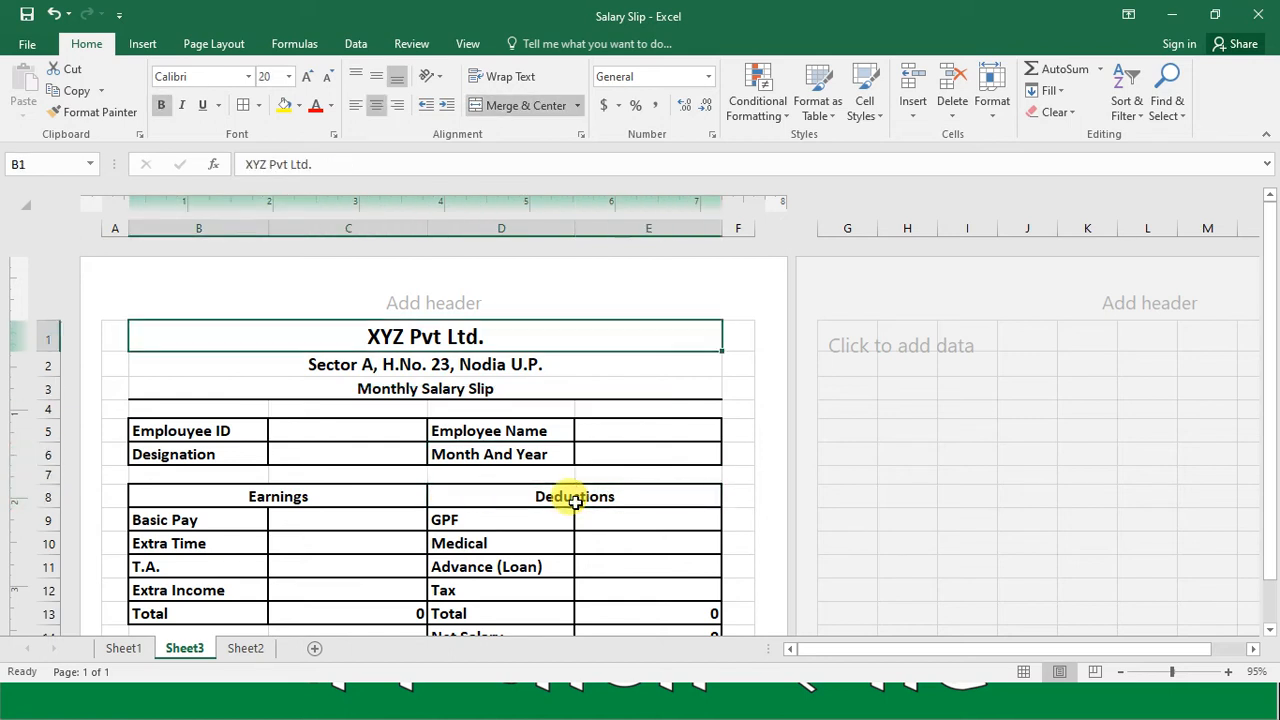
key("Left")
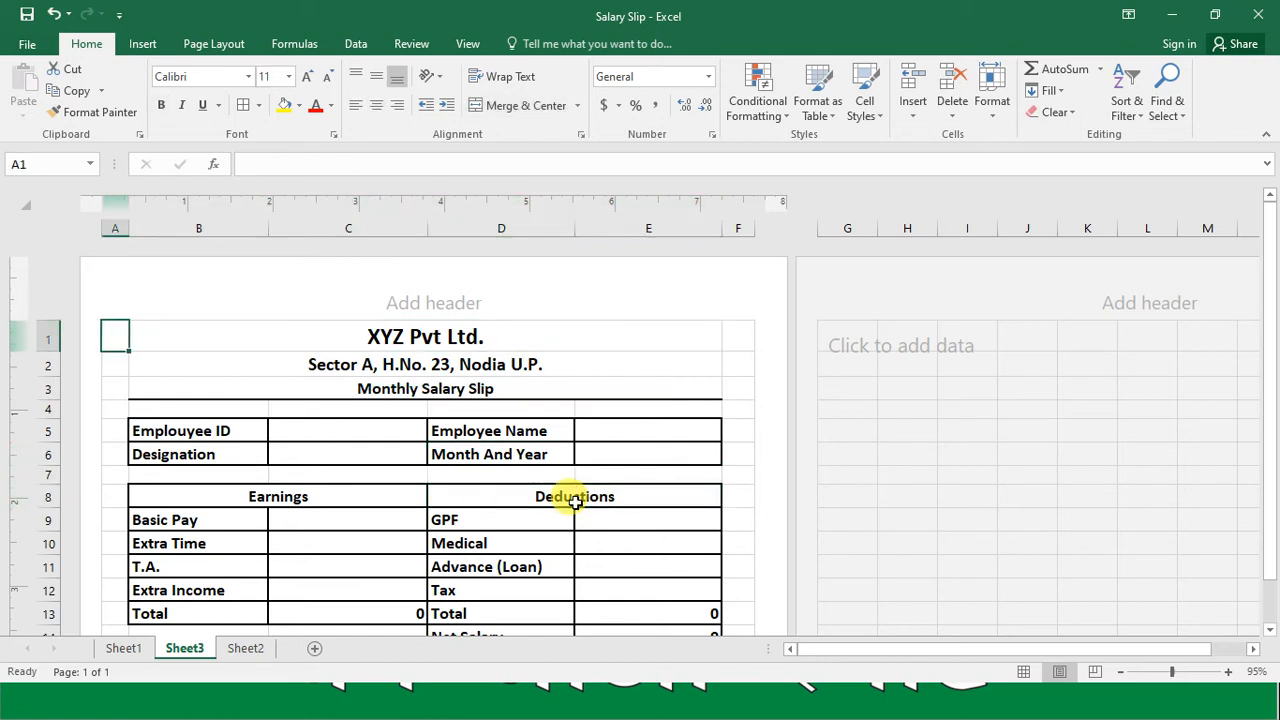
key("shift+Right")
key("shift+Right")
key("shift+Down")
key("shift+Down")
key("shift+Down")
key("shift+Down")
key("shift+Down")
key("shift+Down")
key("shift+Down")
key("shift+Down")
key("shift+Down")
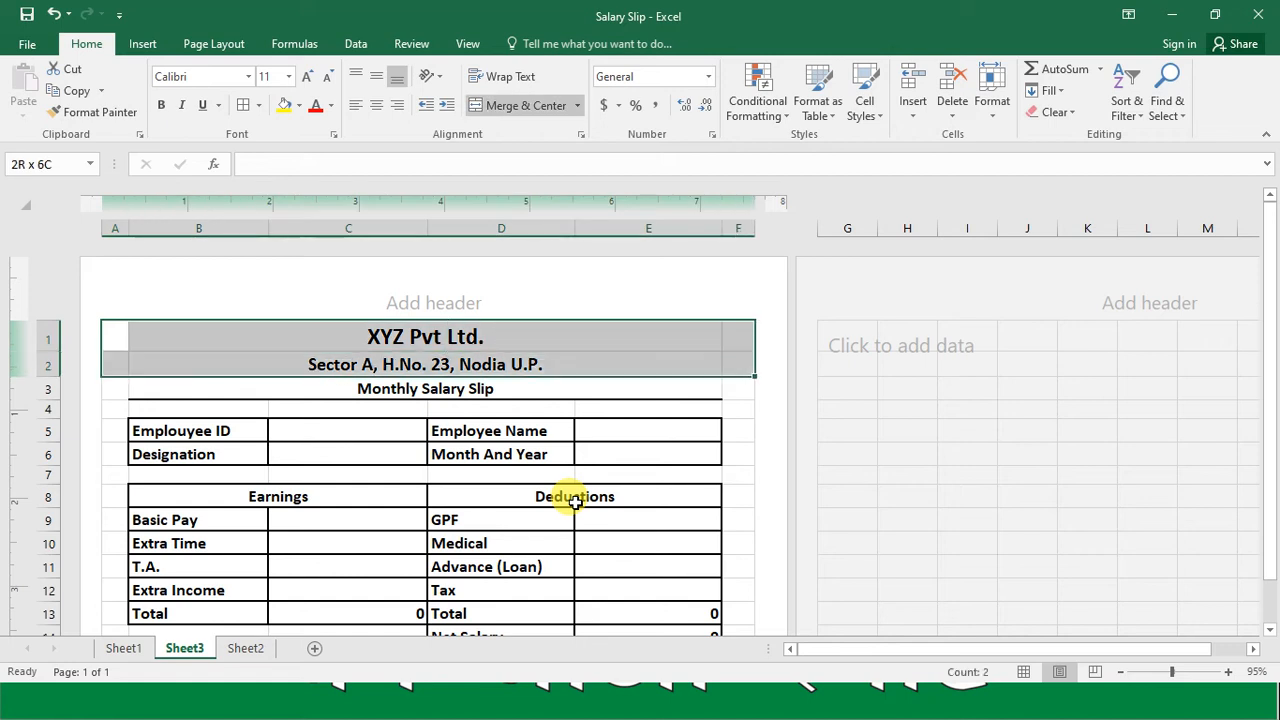
key("shift+Down")
key("shift+Down")
key("shift+Down")
key("shift+Down")
key("shift+Down")
key("shift+Down")
key("shift+Down")
key("shift+Down")
key("shift+Down")
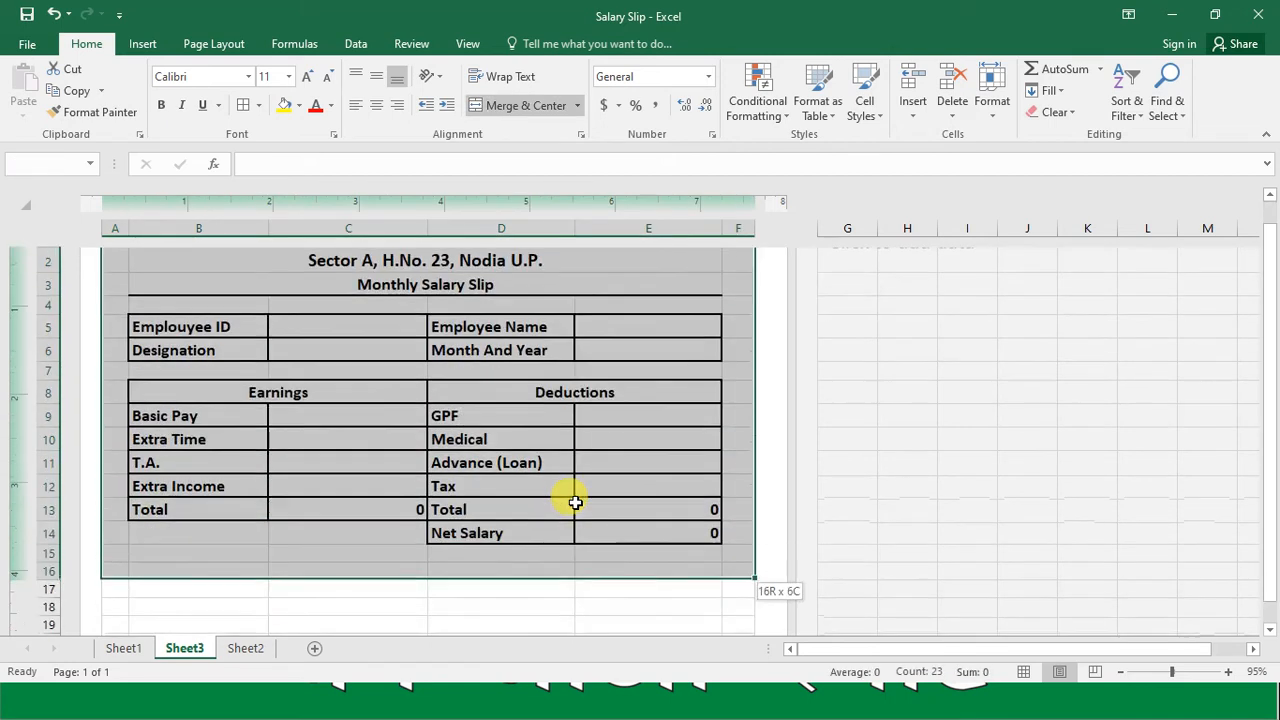
Step: Merge and center cells B17:C17 below the salary slip tables
key("Down")
key("Down")
key("Down")
key("Down")
key("Down")
key("Down")
key("Down")
key("Down")
key("Down")
key("Down")
key("Down")
key("Down")
key("Down")
key("Down")
key("Down")
key("Down")
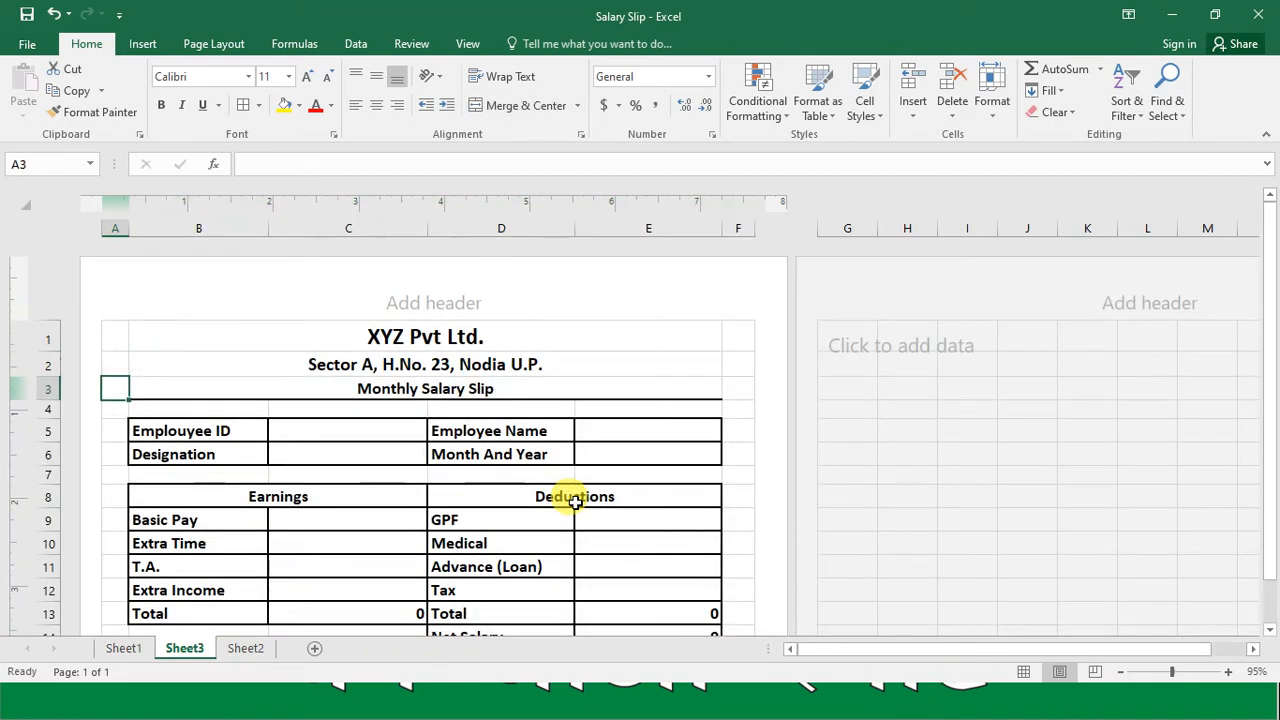
key("Down")
key("Down")
key("Up")
key("Down")
key("Down")
key("Down")
key("Down")
key("Down")
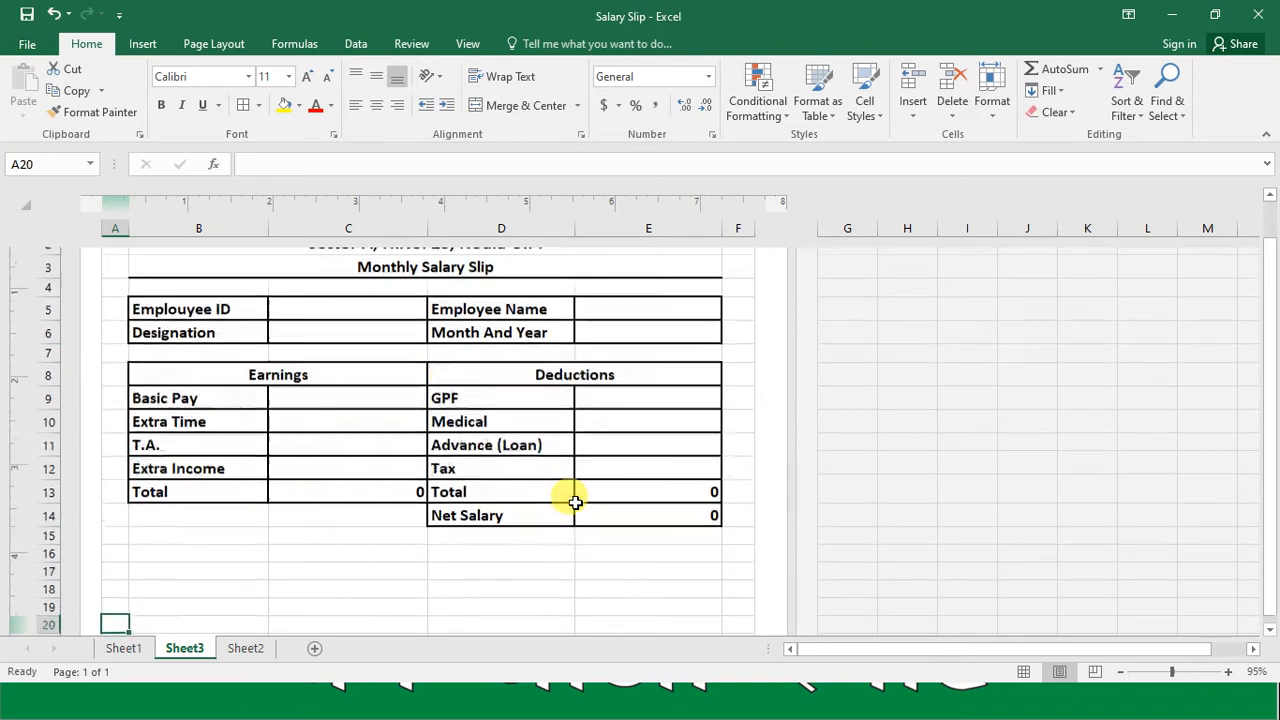
key("Up")
key("Up")
key("Up")
key("Up")
key("Up")
key("Right")
key("Right")
key("Up")
key("Left")
key("shift+Right")
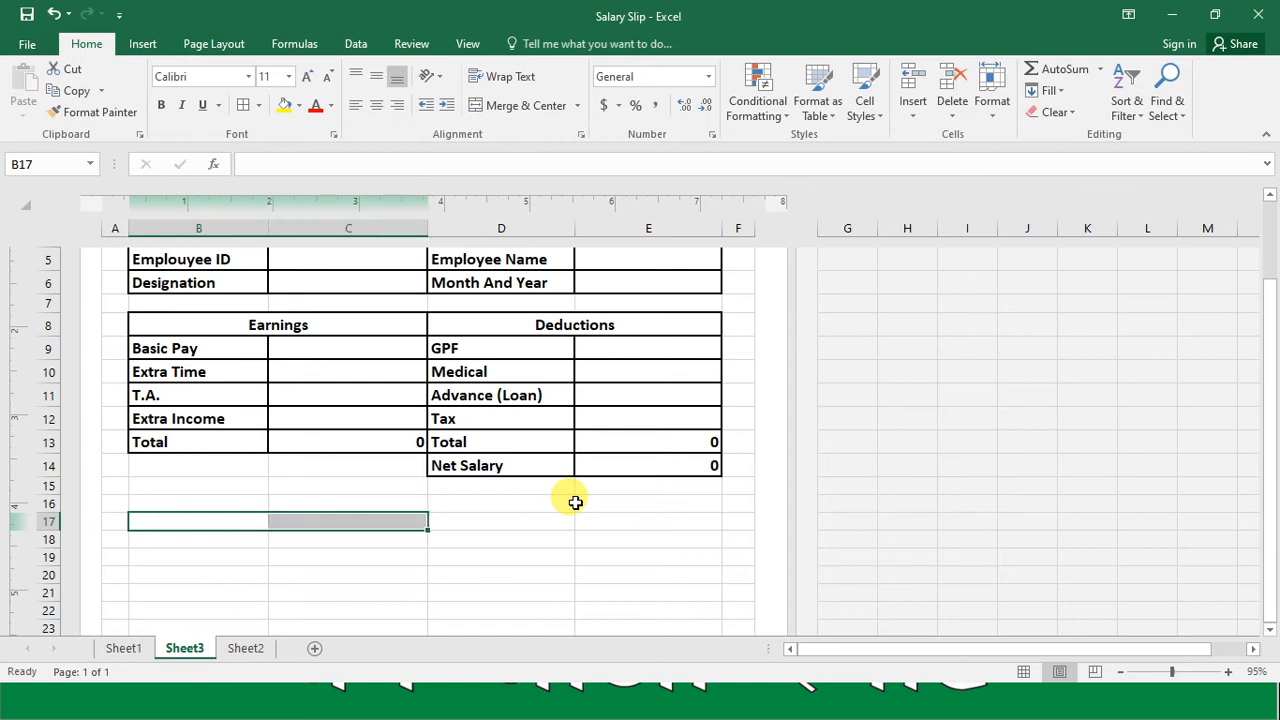
left_click(538, 108)
Step: Enter "Signature of Employee" followed by an underscore signature line in merged cell B17
type("Signatu")
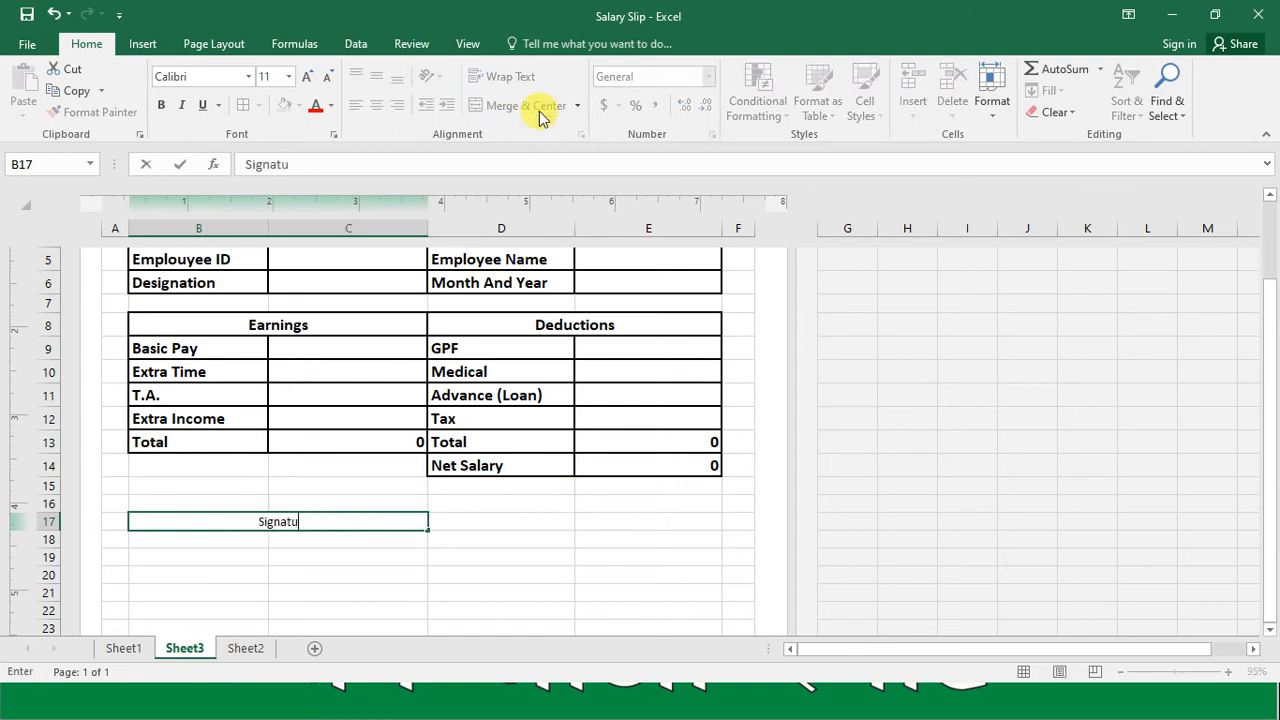
type("re of E")
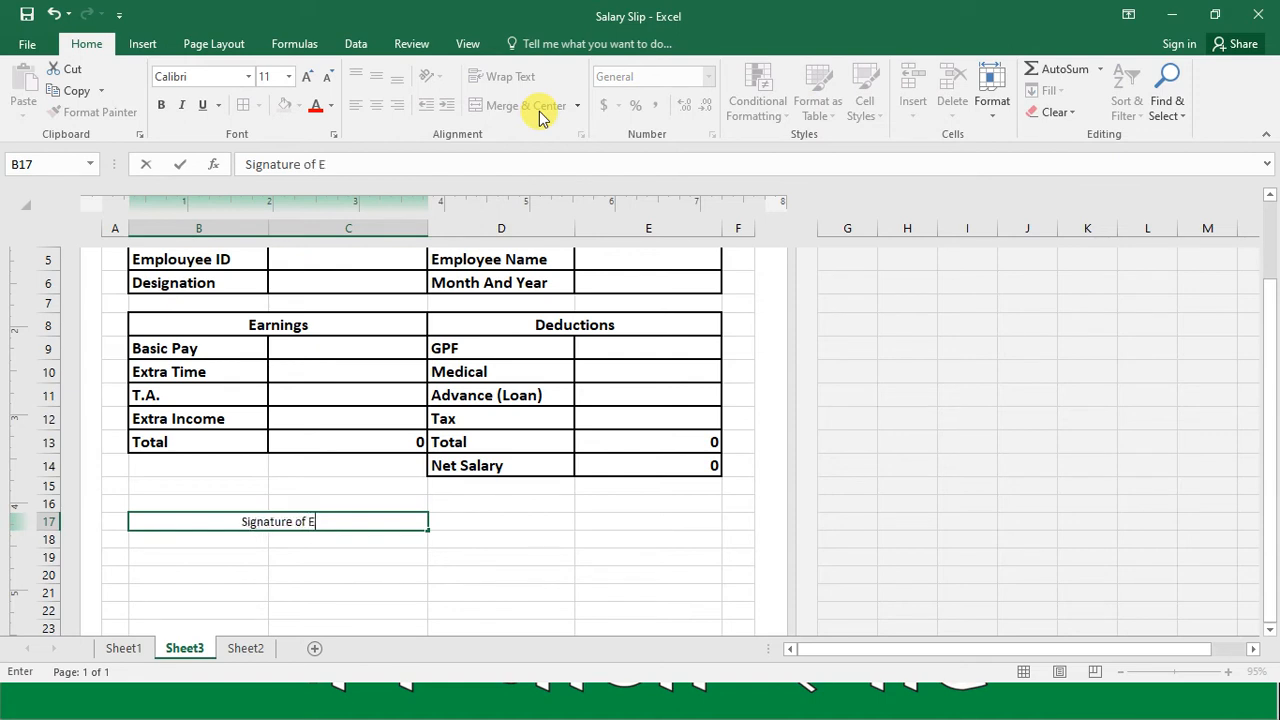
type("mployee ______________")
key("Return")
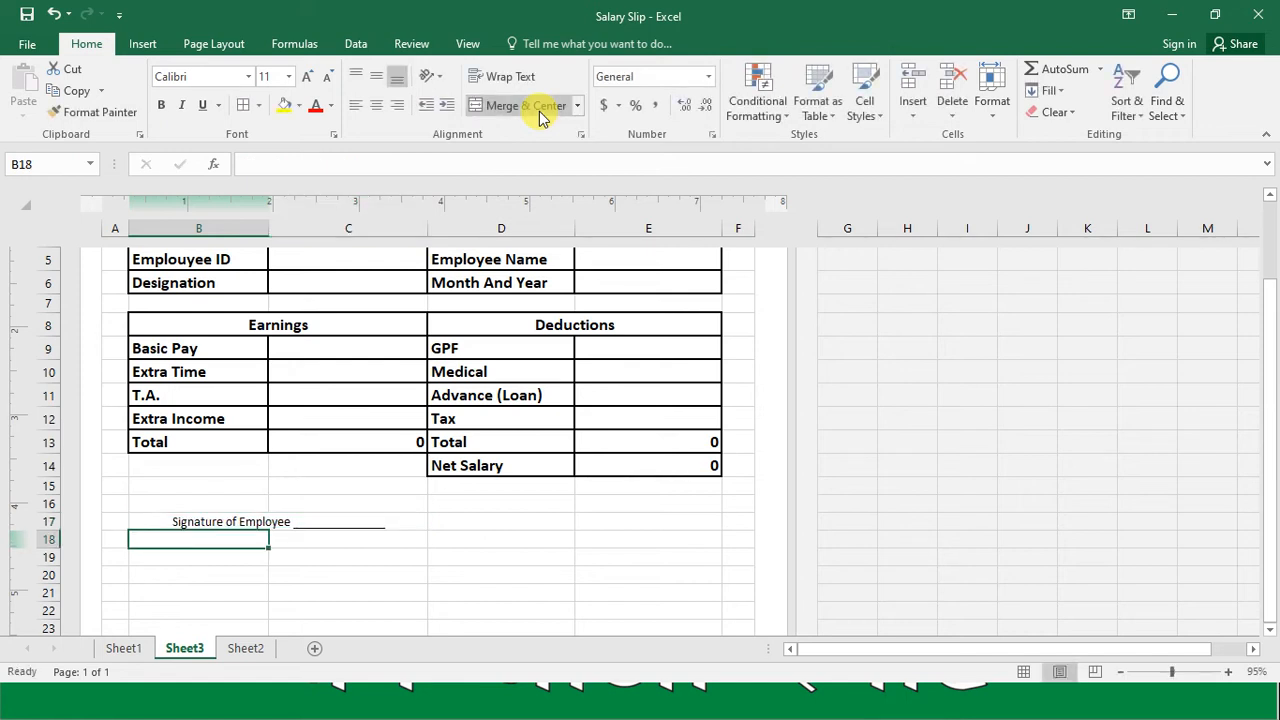
Step: Merge and center cells D17:E17 beside the employee signature
key("Up")
key("Right")
key("shift+Right")
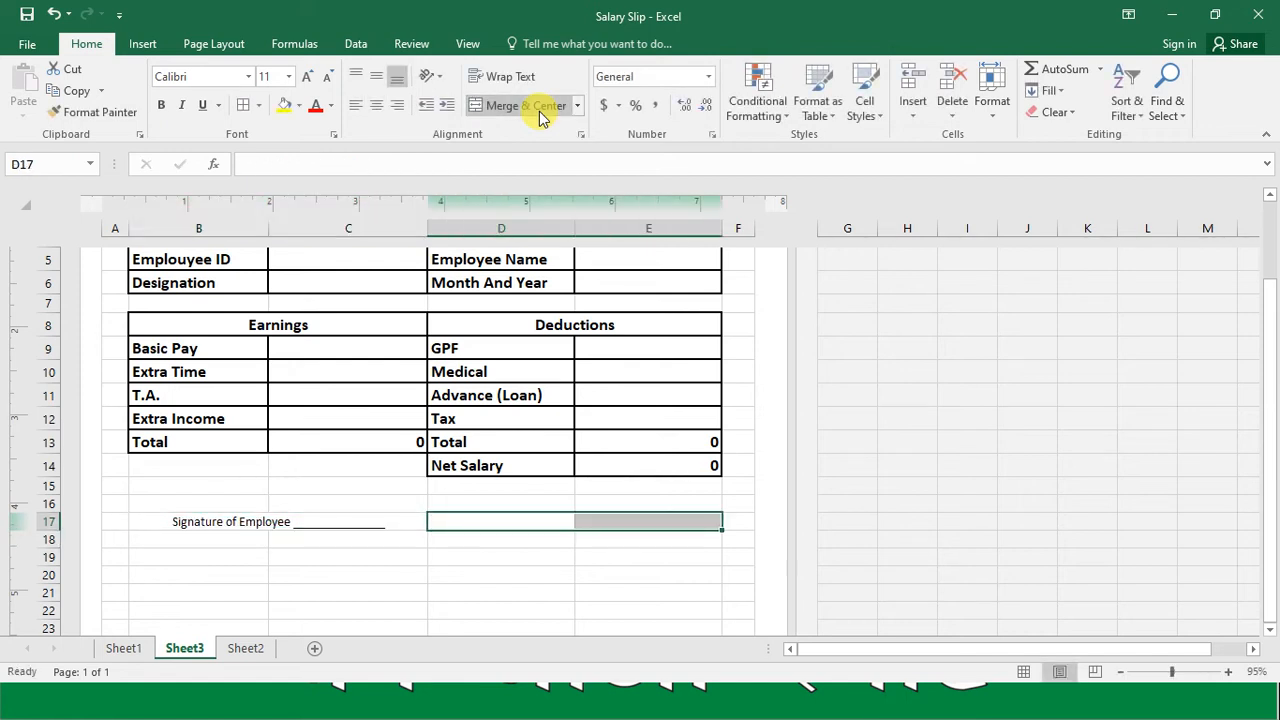
left_click(487, 110)
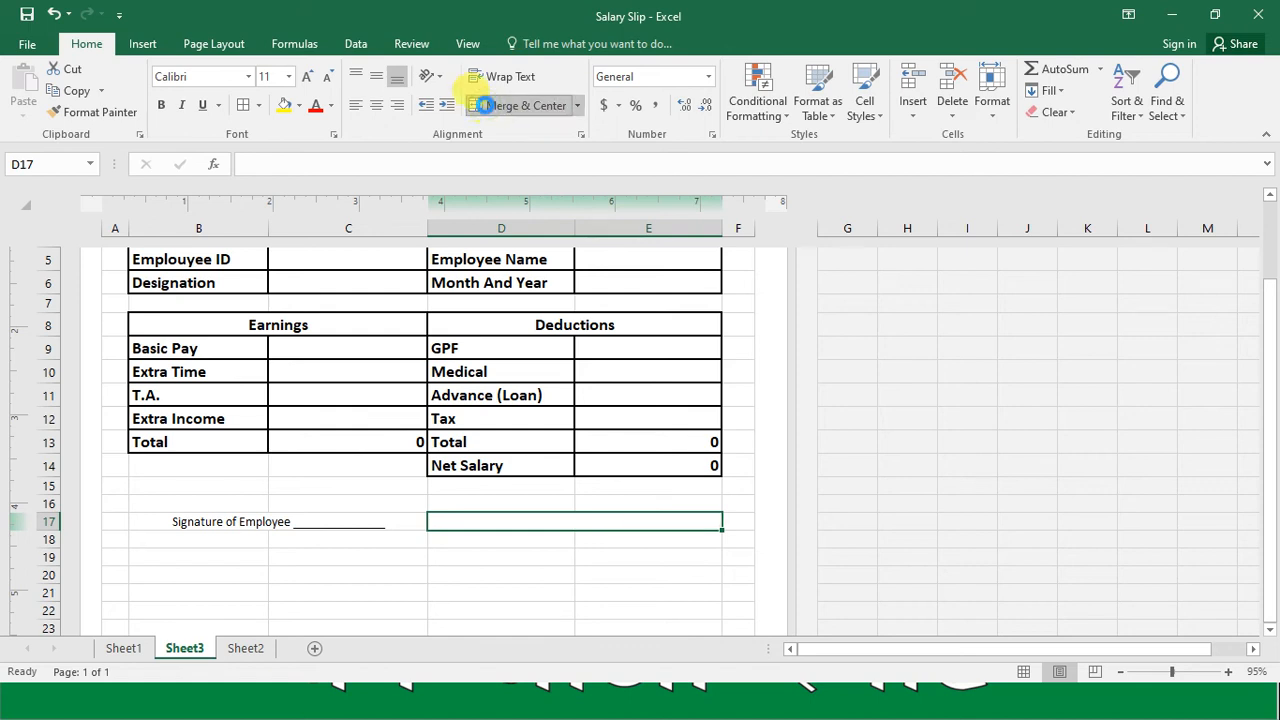
Step: Enter "Signature of Manager" followed by an underscore signature line in merged cell D17
type("Signa")
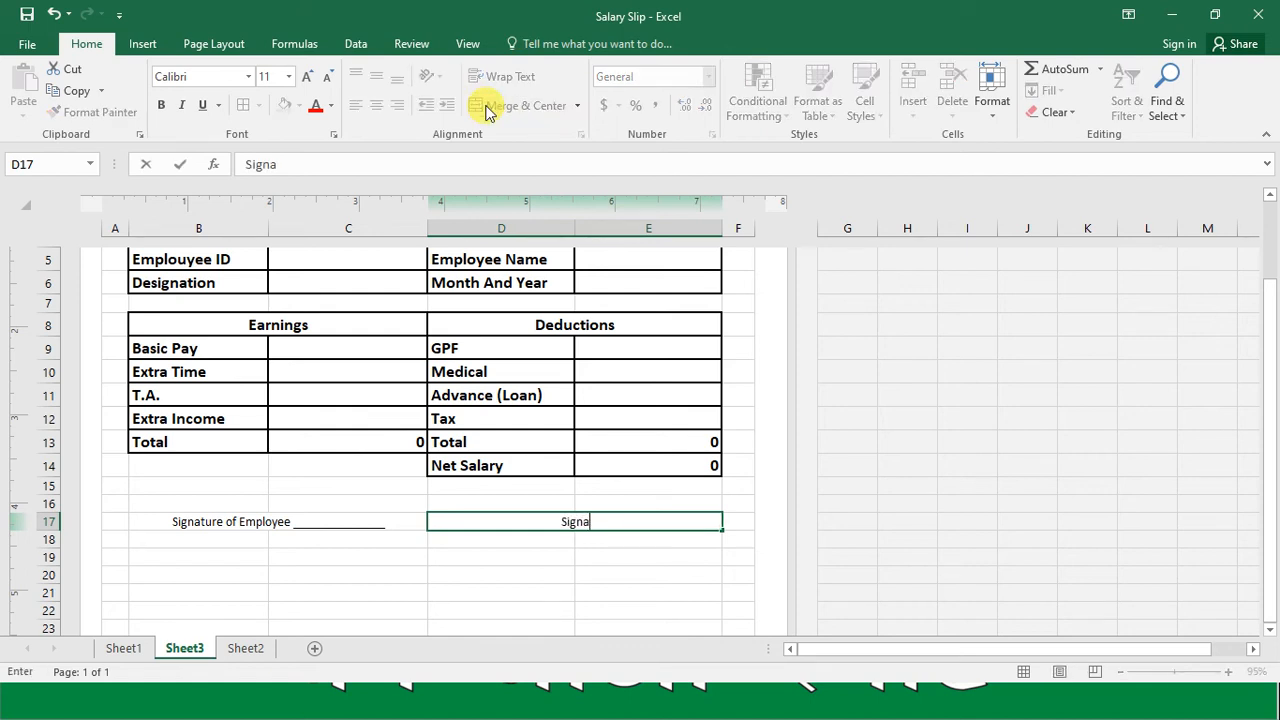
type("ture of Manager")
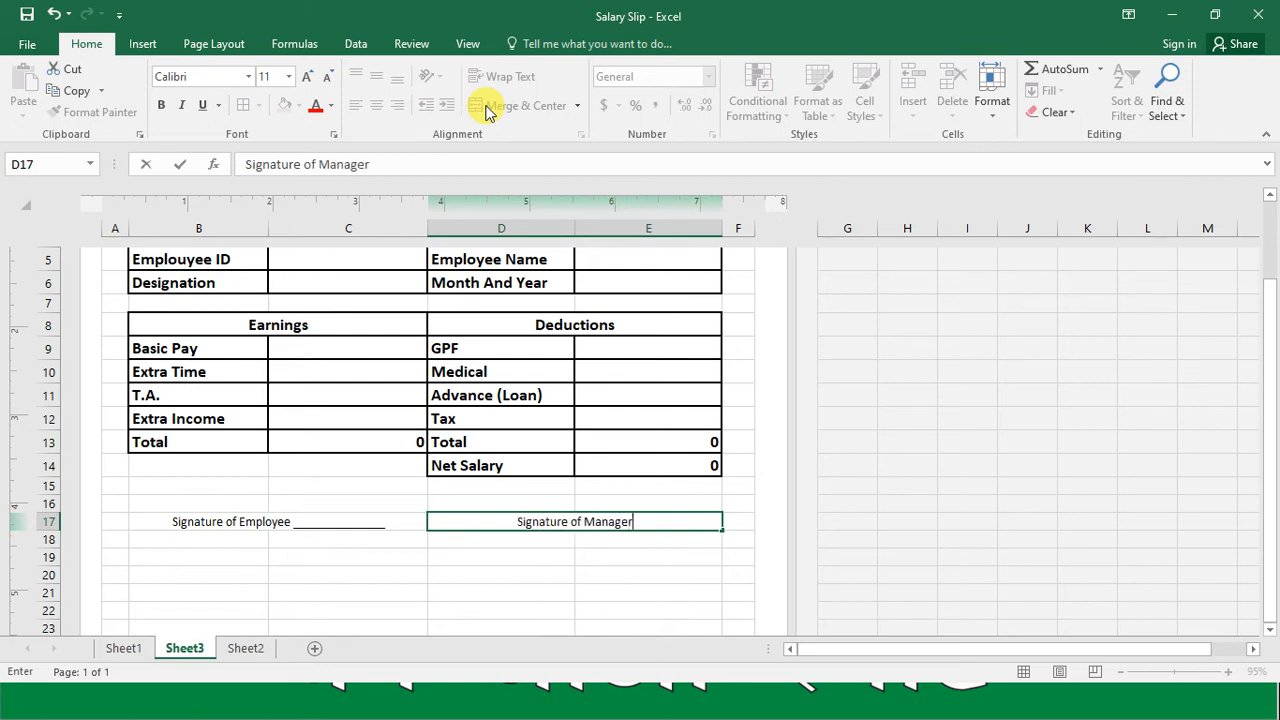
type(" ______")
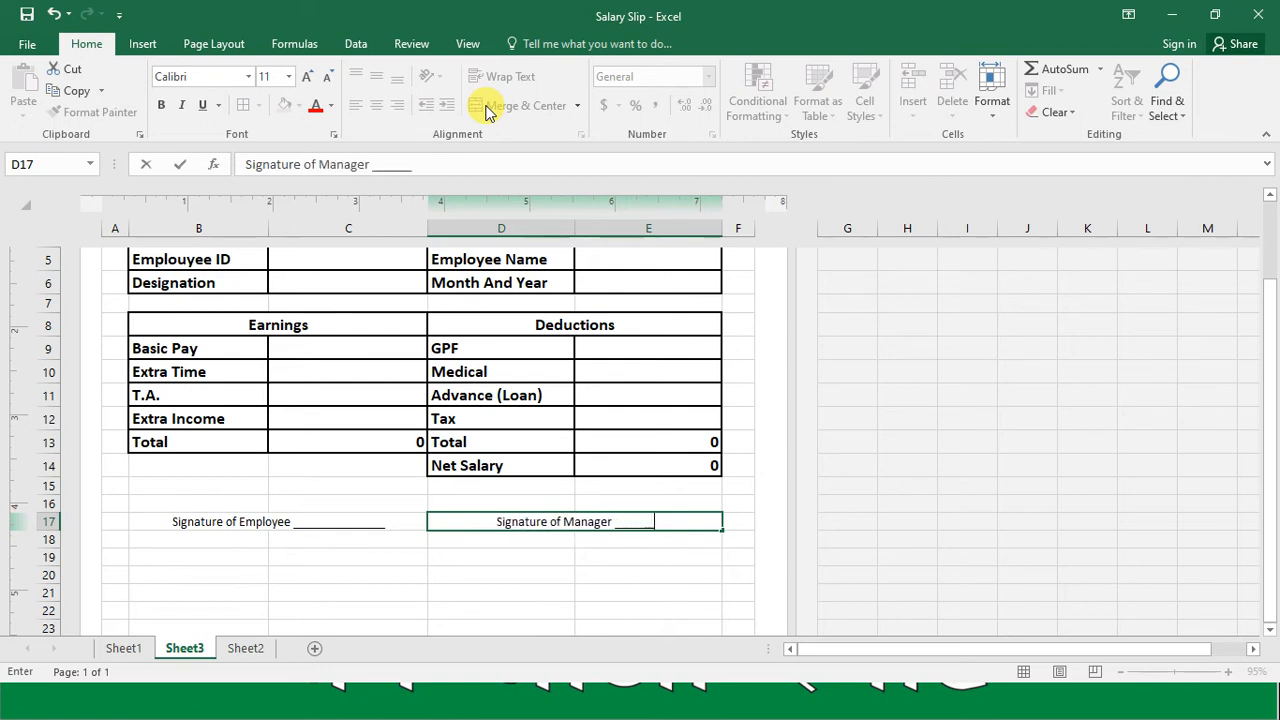
type("_____")
key("Return")
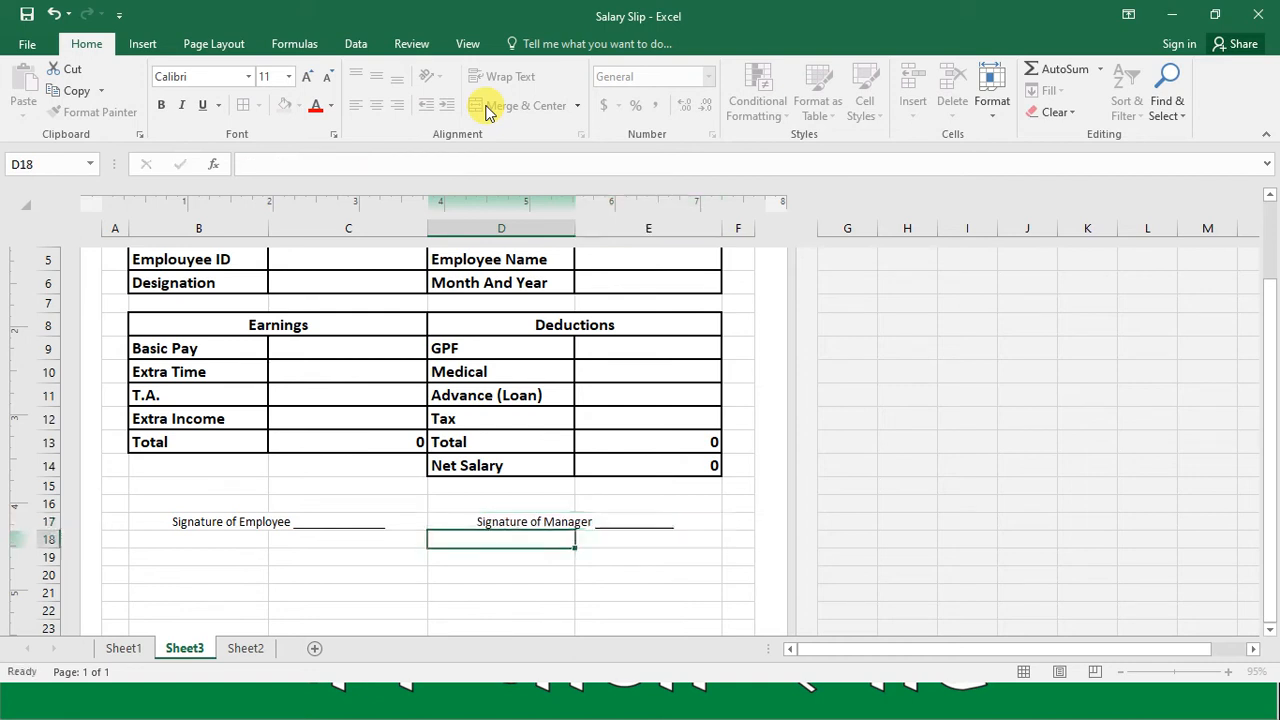
Step: Format both signature cells in row 17 as bold with font size 14
key("Up")
key("Left")
key("shift+Right")
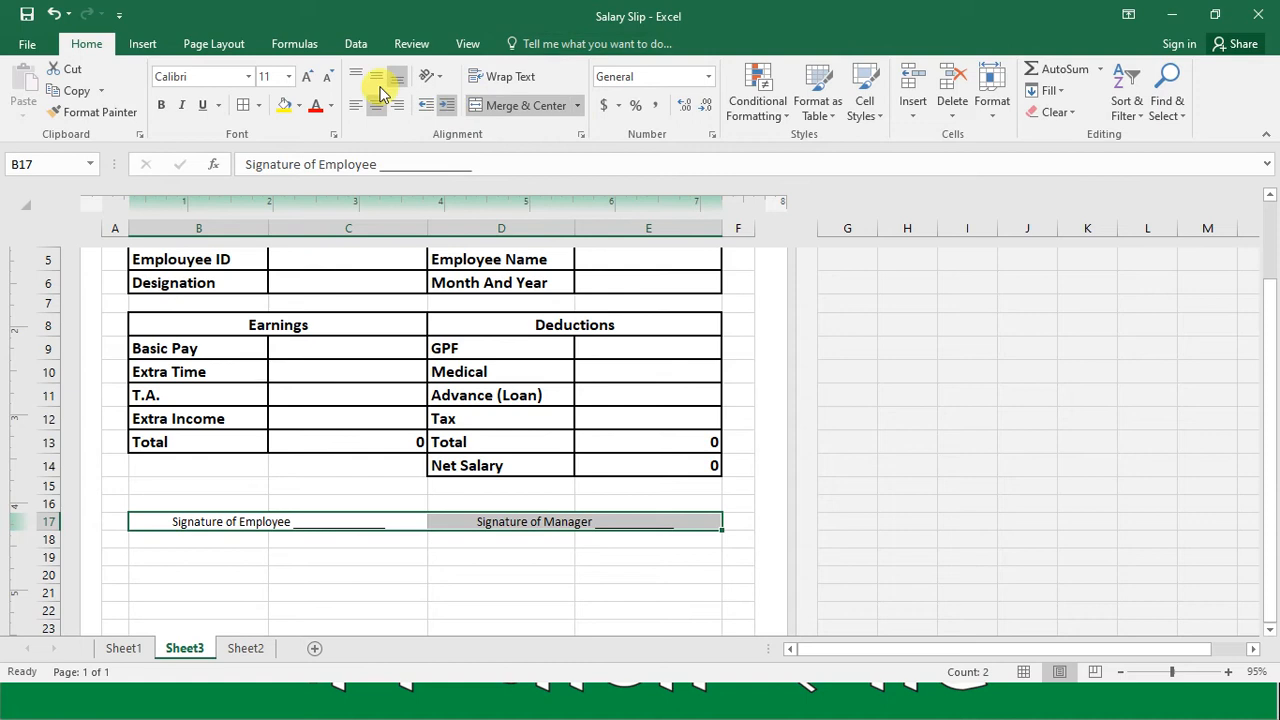
left_click(274, 76)
type("1")
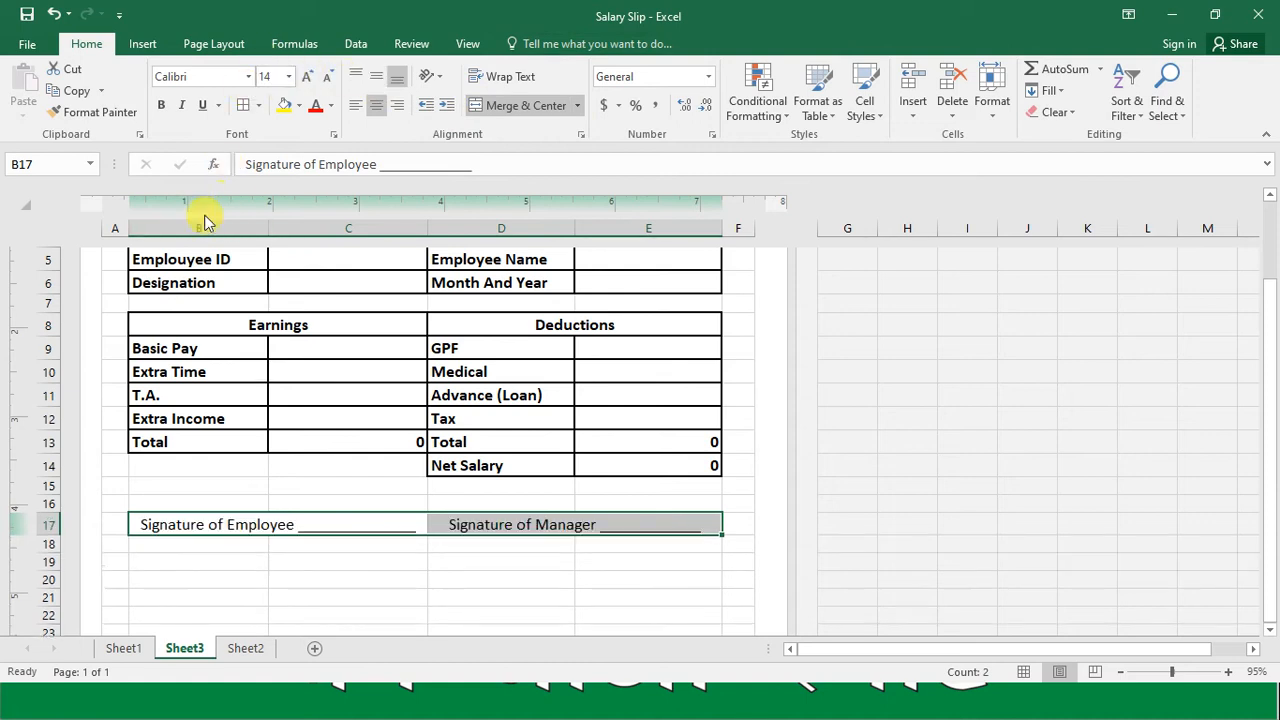
left_click(160, 105)
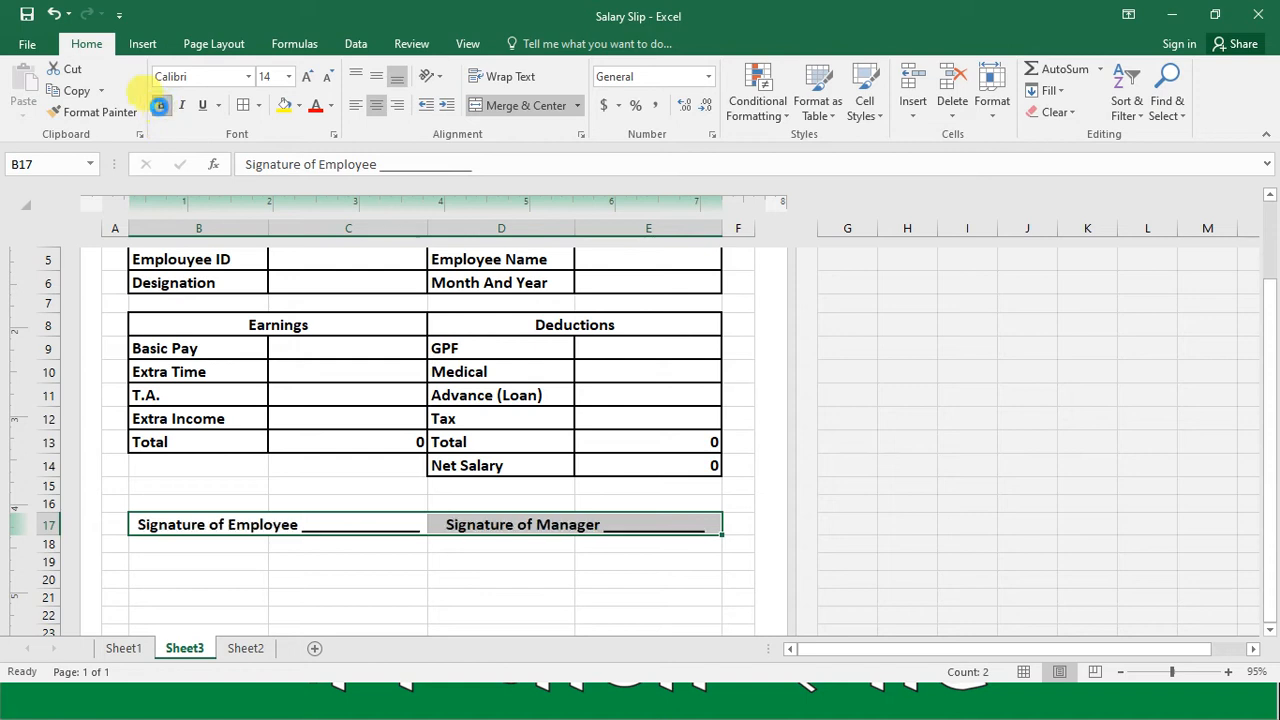
left_click(411, 566)
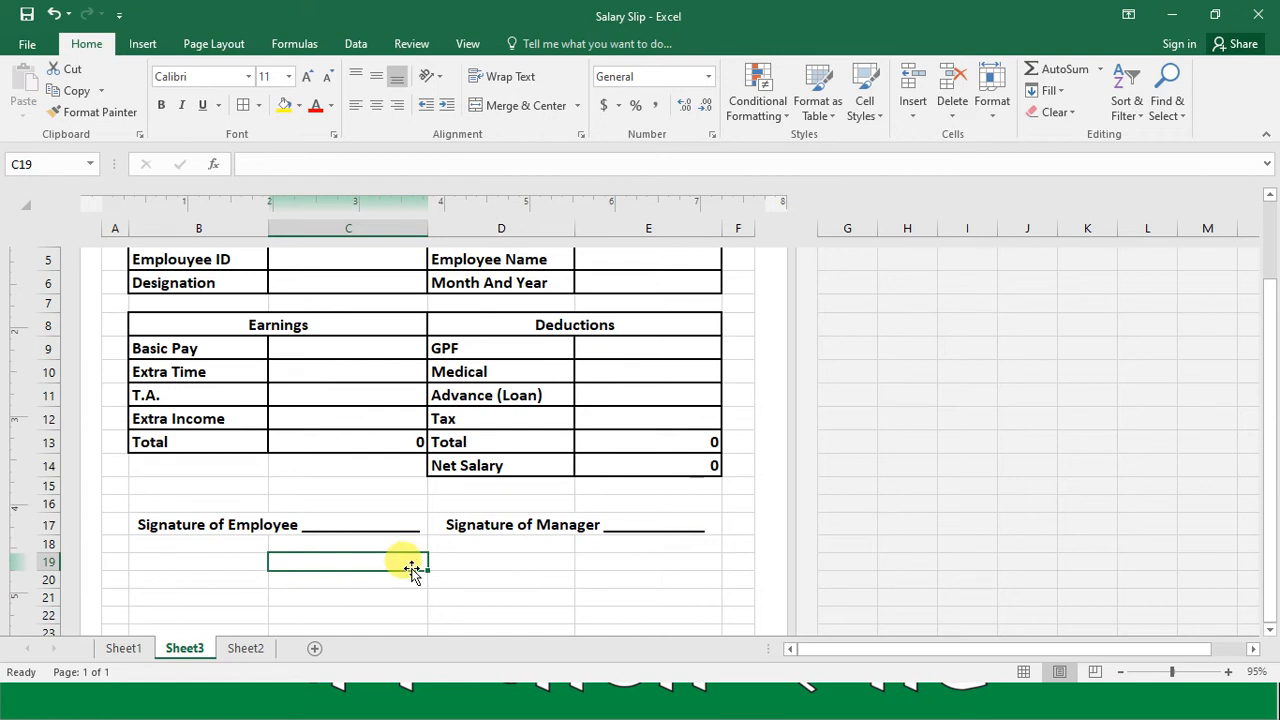
Step: Fill the entire salary slip range A1:F18 with white
key("Up")
key("Up")
key("Up")
key("Up")
key("Up")
key("Up")
key("Up")
key("Up")
key("Up")
key("Up")
key("Up")
key("Up")
key("Up")
key("Up")
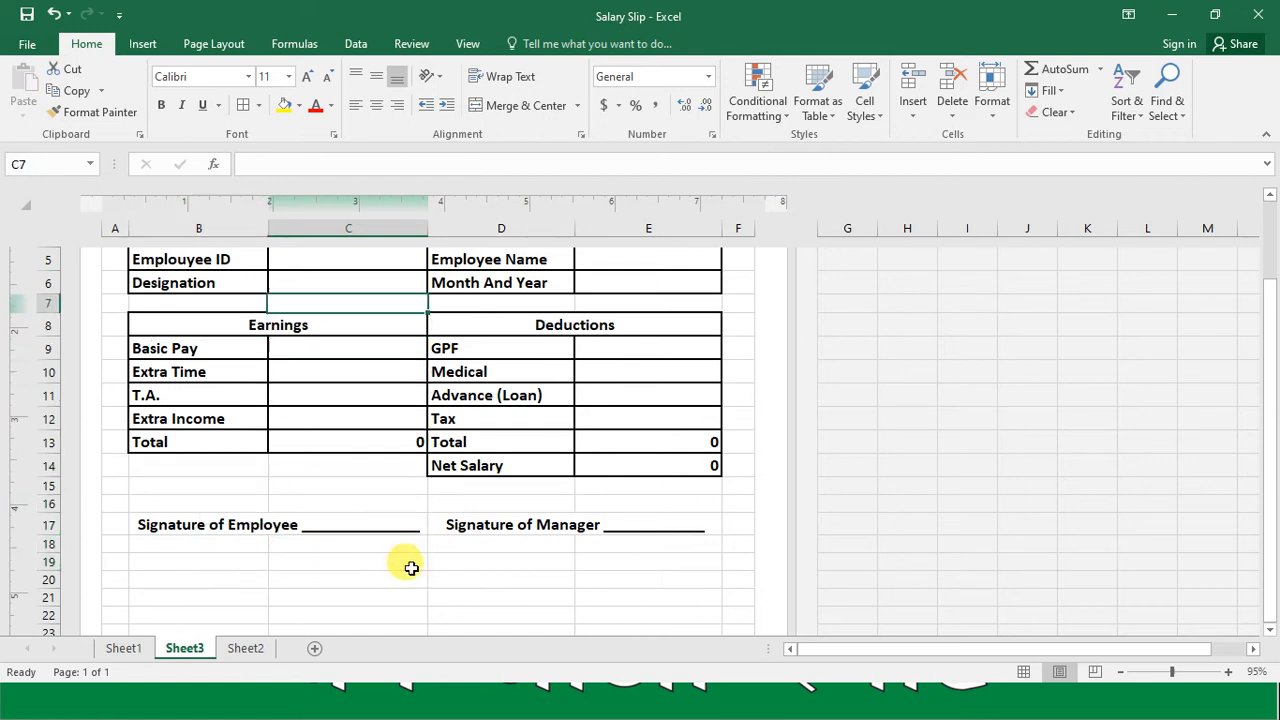
key("Up")
key("Up")
key("Up")
key("Up")
key("Down")
key("Down")
key("Up")
key("Up")
key("shift+Down")
key("shift+Down")
key("shift+Down")
key("shift+Down")
key("shift+Down")
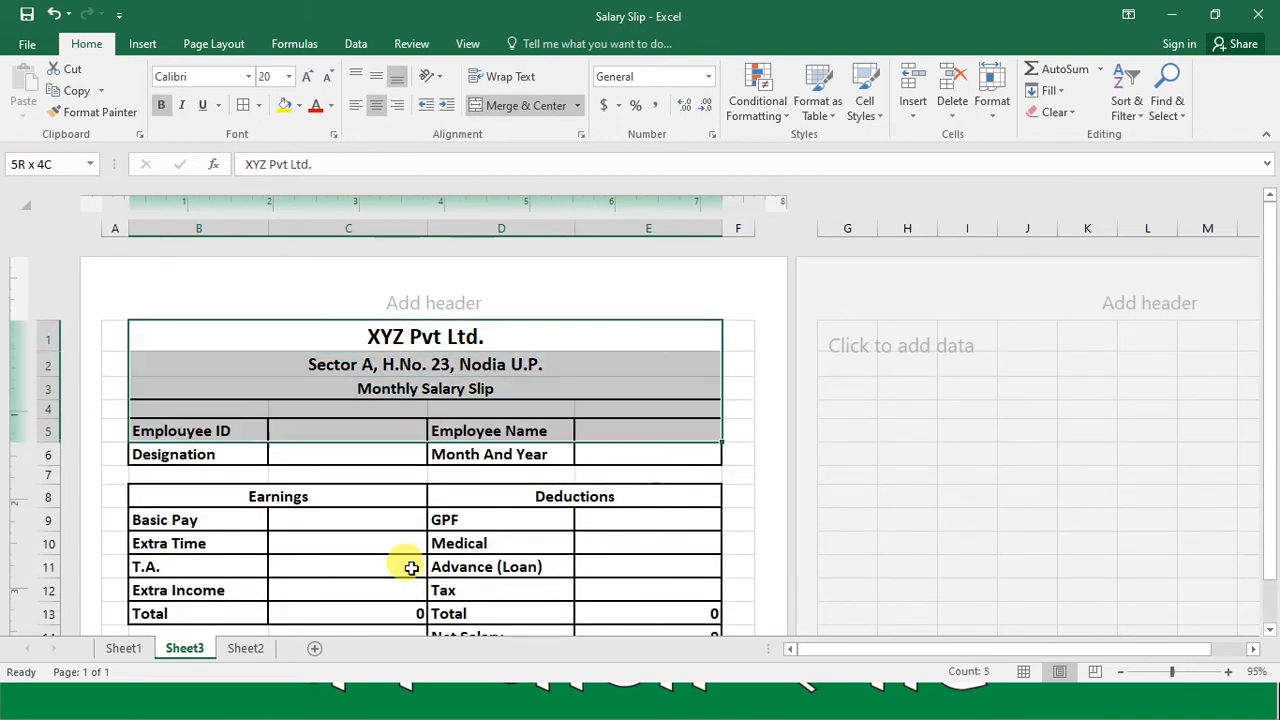
key("shift+Right")
key("shift+Right")
key("shift+Right")
key("shift+Right")
key("shift+Right")
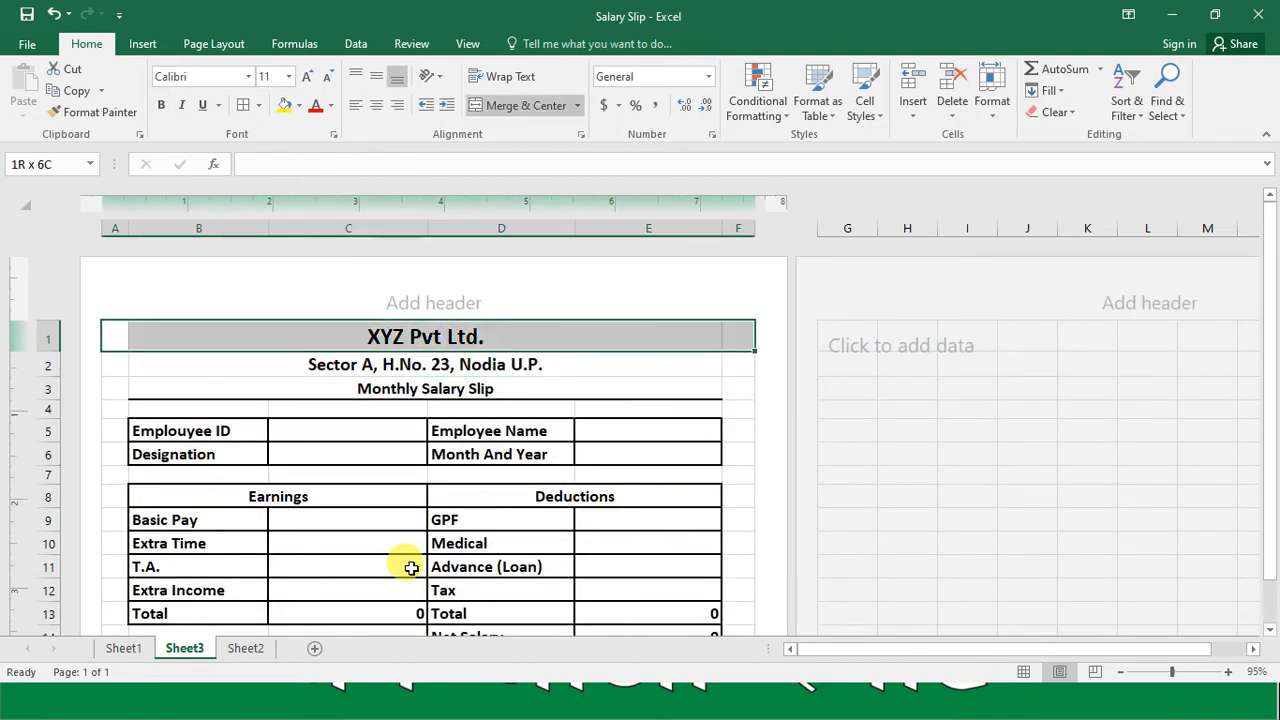
key("shift+Down")
key("shift+Down")
key("shift+Down")
key("shift+Down")
key("shift+Down")
key("shift+Down")
key("shift+Down")
key("shift+Down")
key("shift+Down")
key("shift+Down")
key("shift+Down")
key("shift+Down")
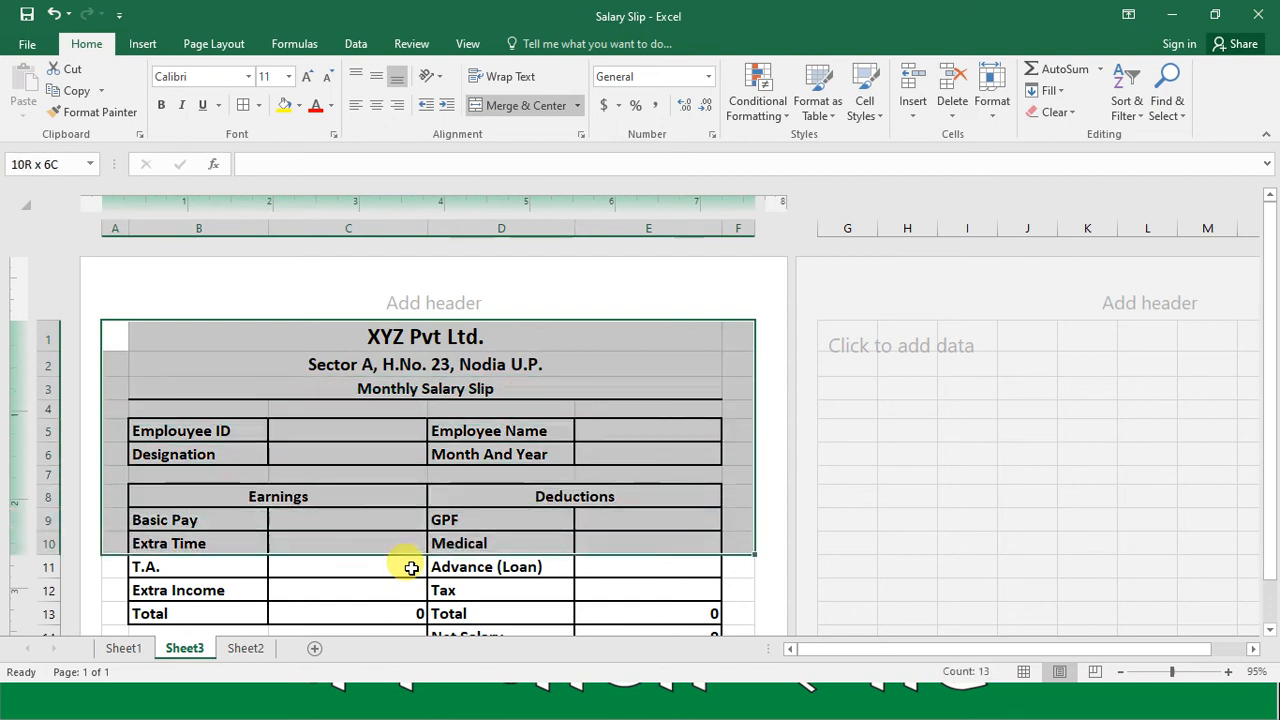
key("shift+Down")
key("shift+Down")
key("shift+Down")
key("shift+Down")
key("shift+Down")
key("shift+Down")
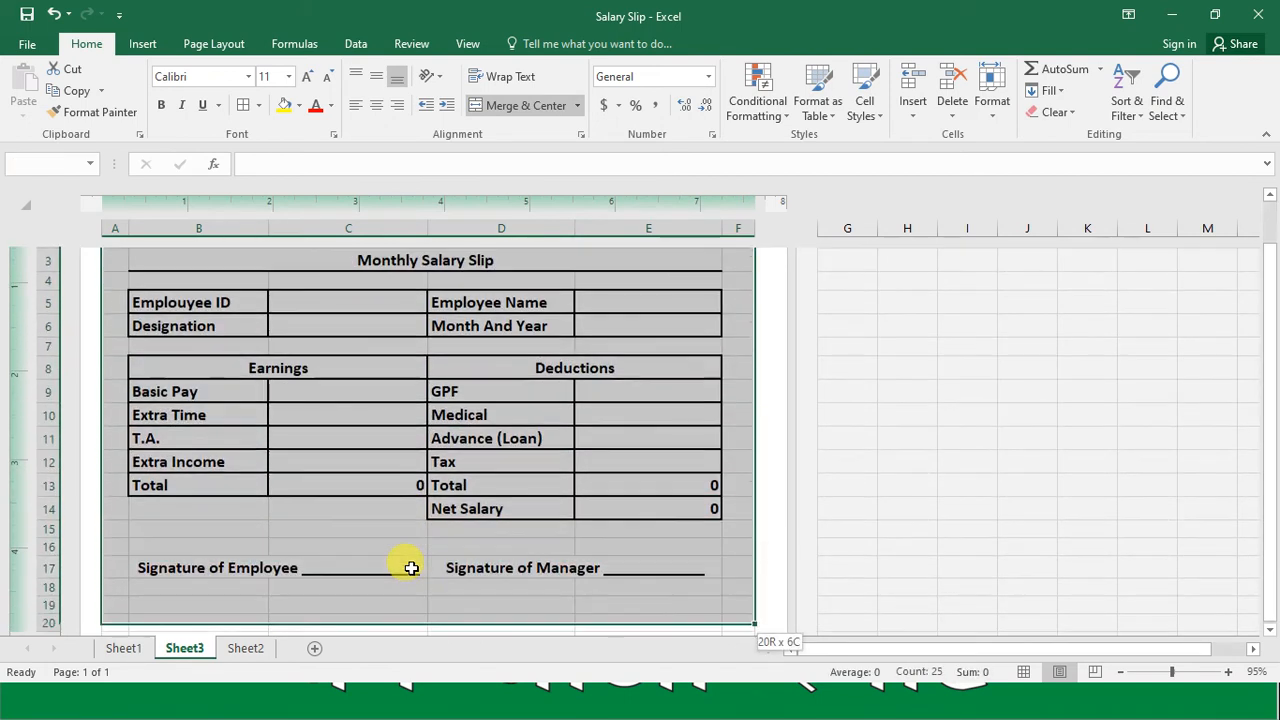
key("shift+Up")
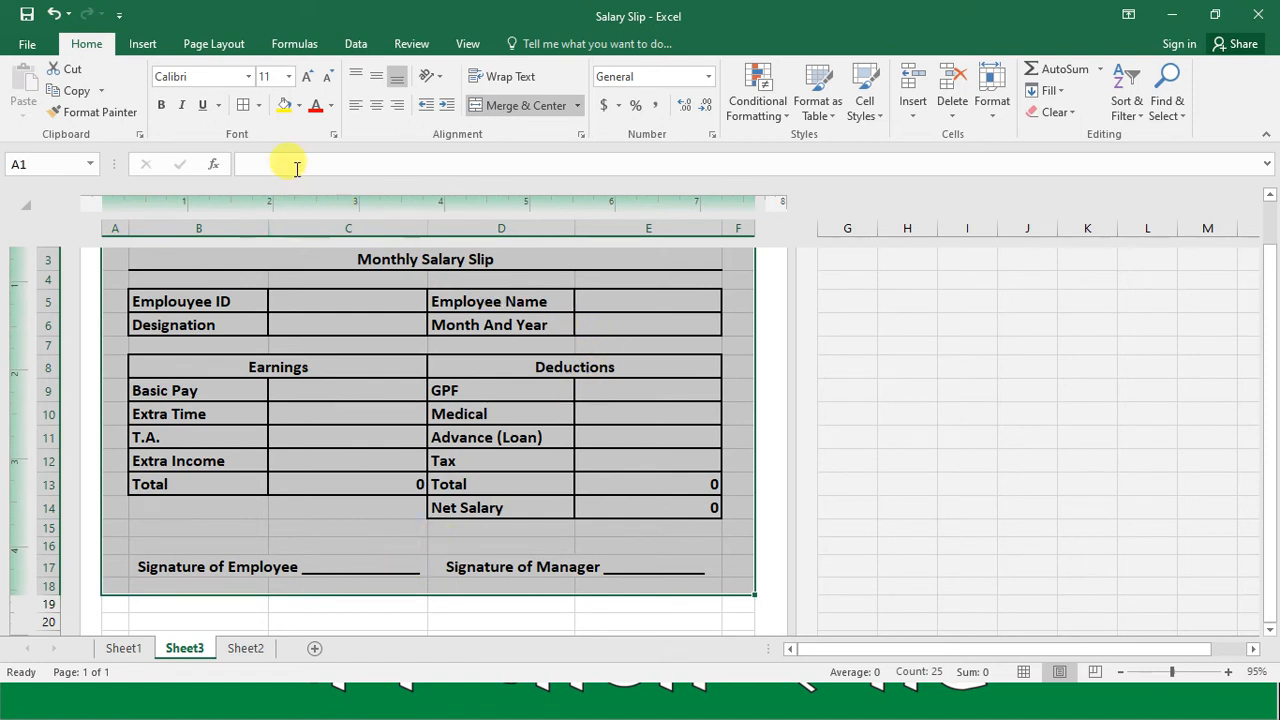
left_click(299, 106)
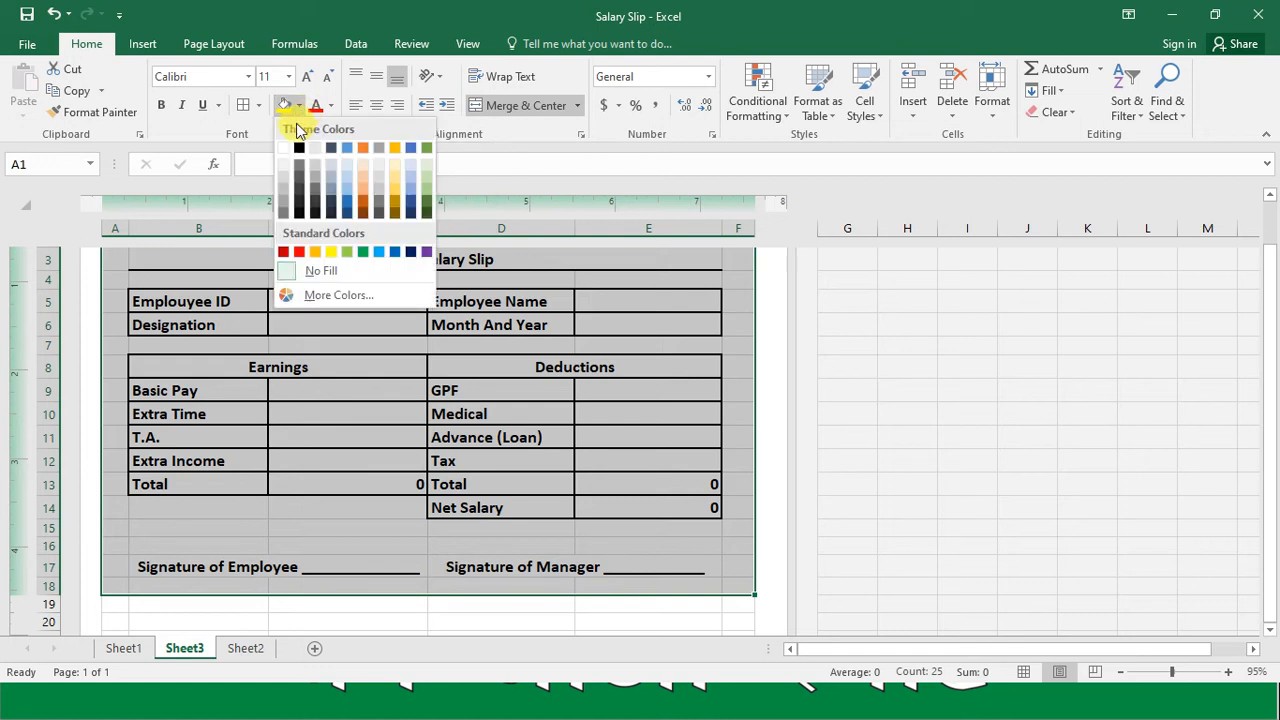
left_click(284, 147)
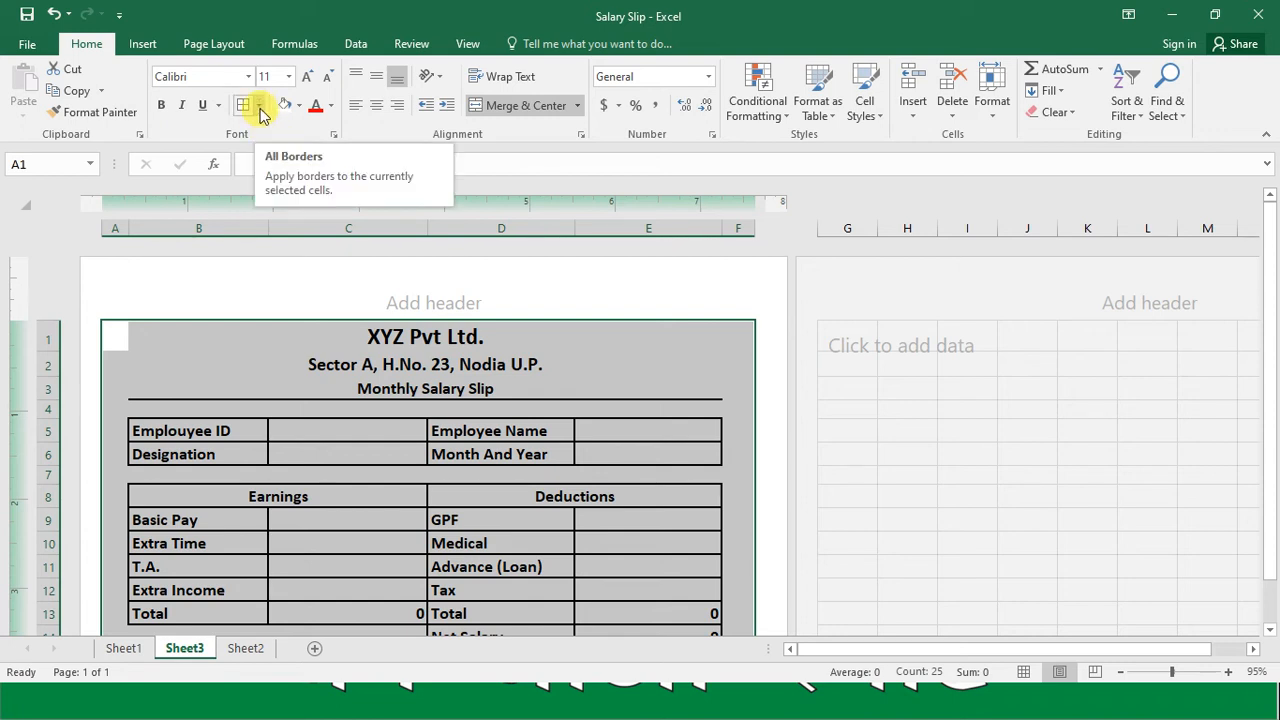
Step: Apply outside borders around the entire salary slip range A1:F18
left_click(258, 107)
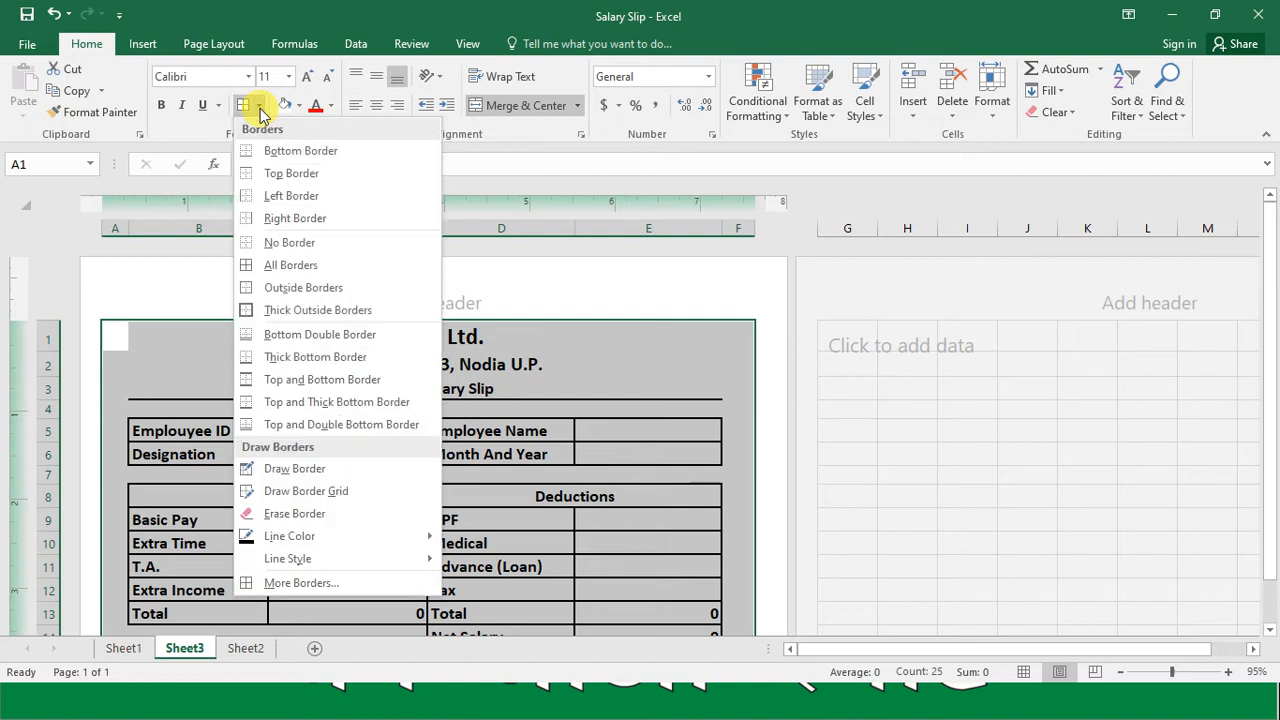
left_click(314, 287)
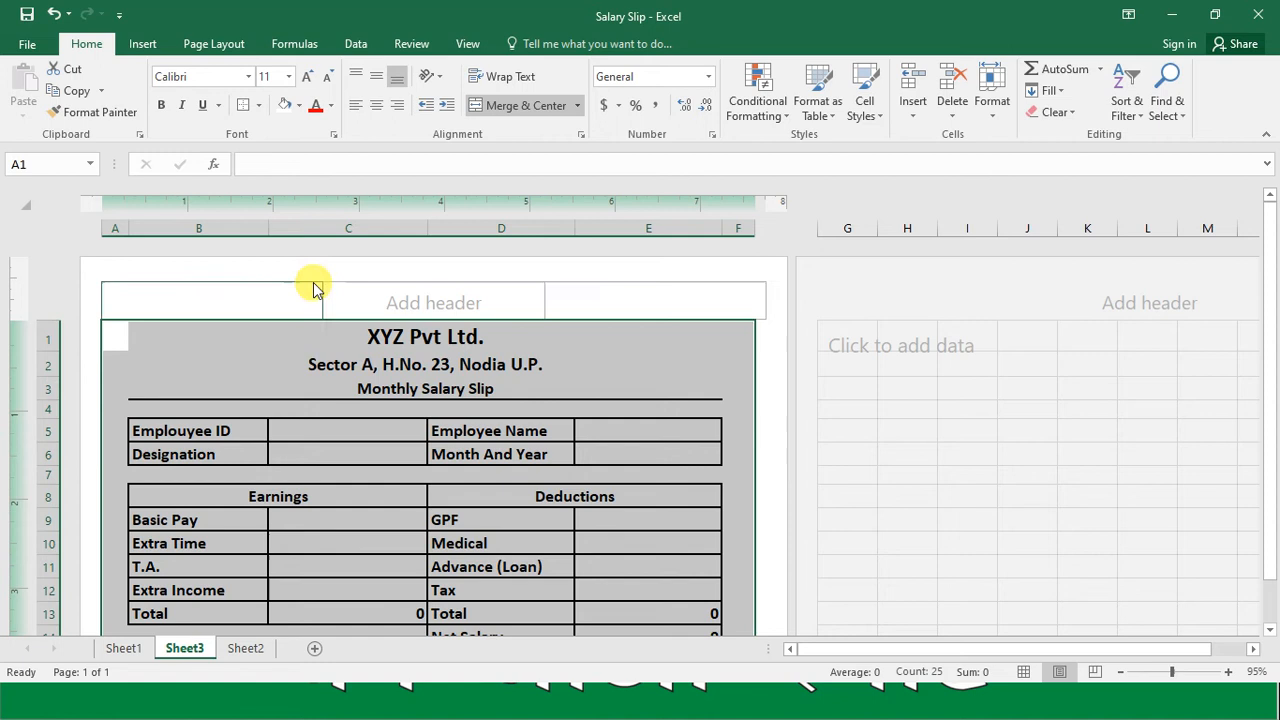
left_click(411, 389)
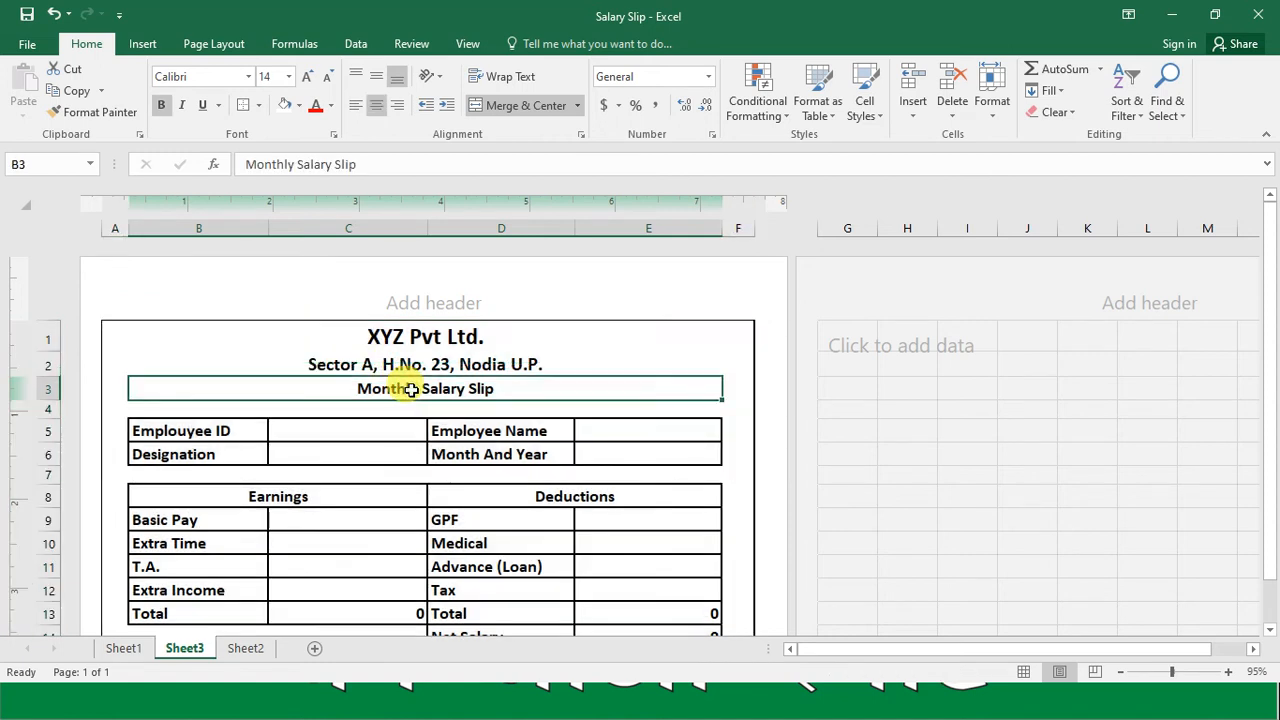
Step: Look over the slip's layout and outer border from the title down to the signature row
key("Down")
key("Down")
key("Down")
key("Down")
key("Down")
key("Down")
key("Down")
key("Down")
key("Down")
key("Down")
key("Down")
key("Down")
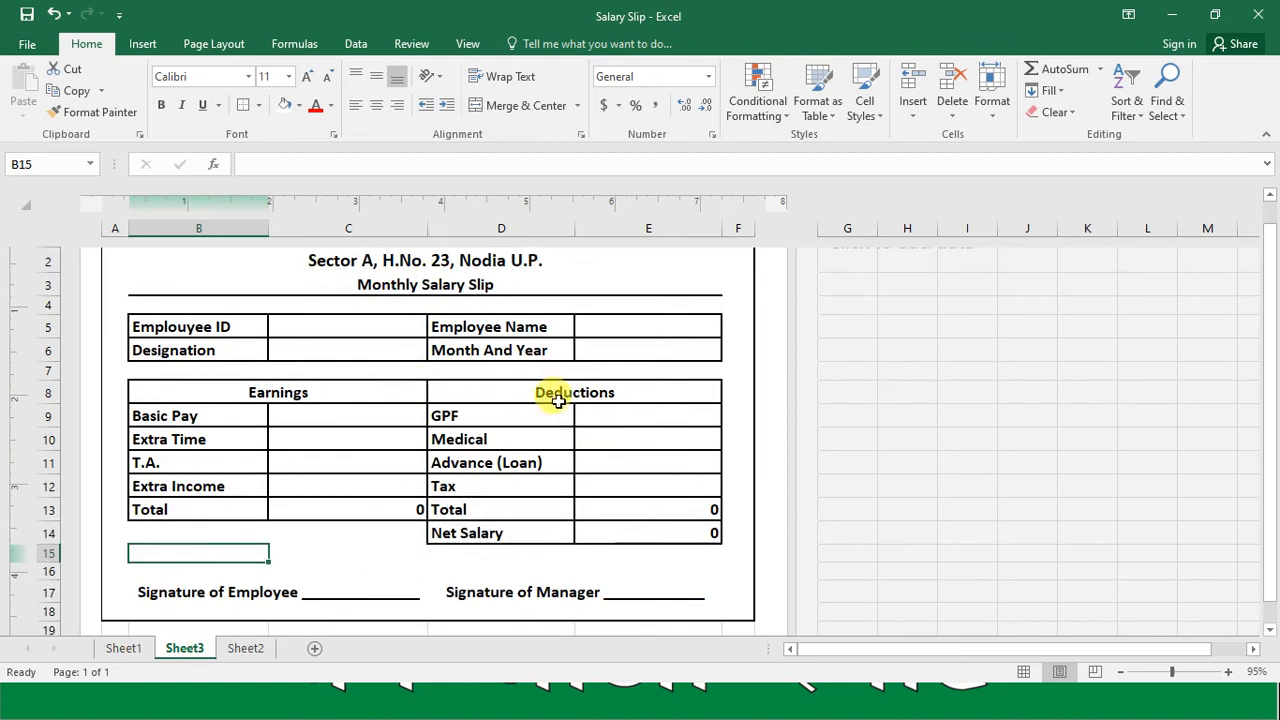
key("Up")
key("Up")
key("Up")
key("Up")
key("Up")
key("Up")
key("Up")
key("Up")
key("Up")
key("Up")
key("Up")
key("Up")
key("Up")
key("Up")
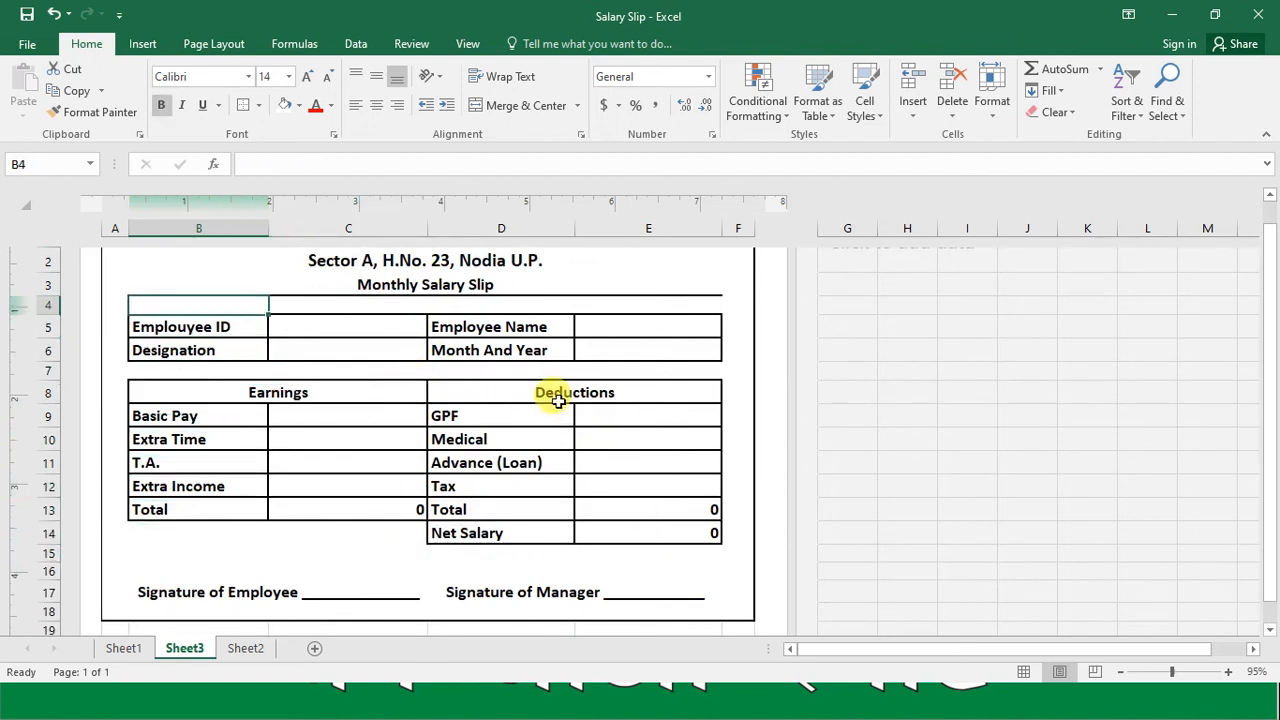
Step: Fill the Earnings and Deductions heading cells in row 8 with dark green
key("Down")
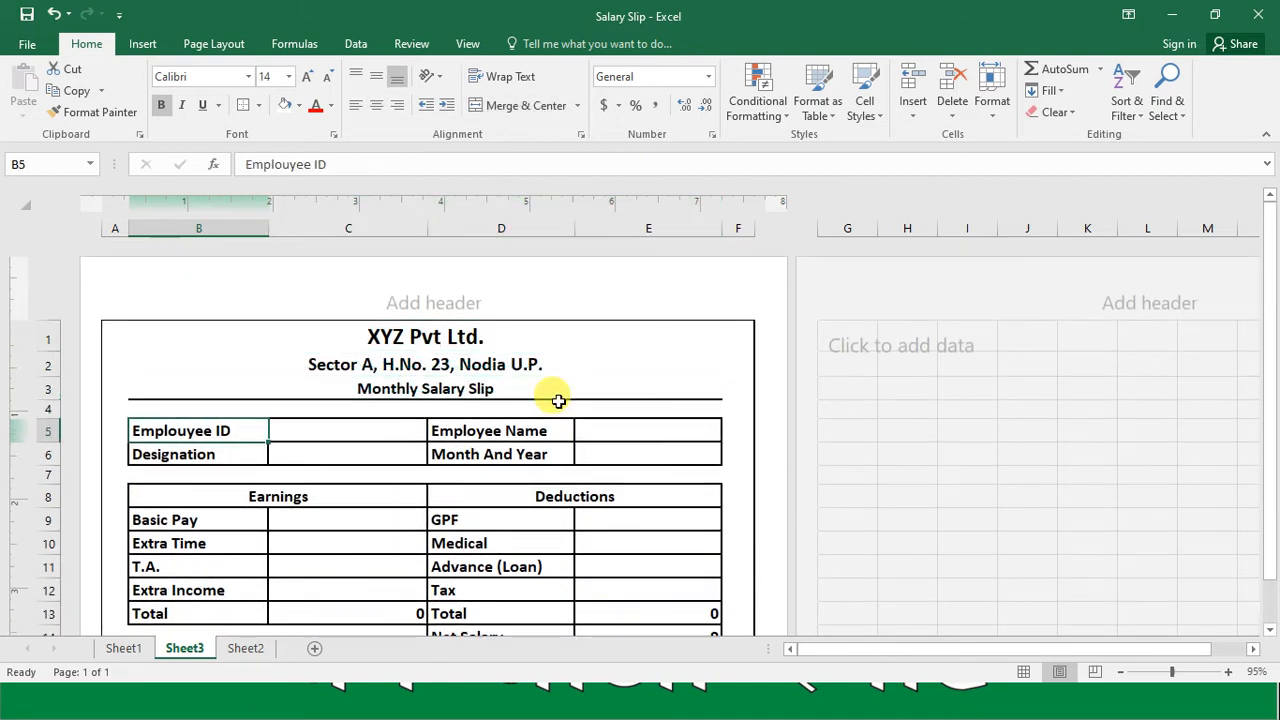
key("Down")
key("Down")
key("Down")
key("shift+Right")
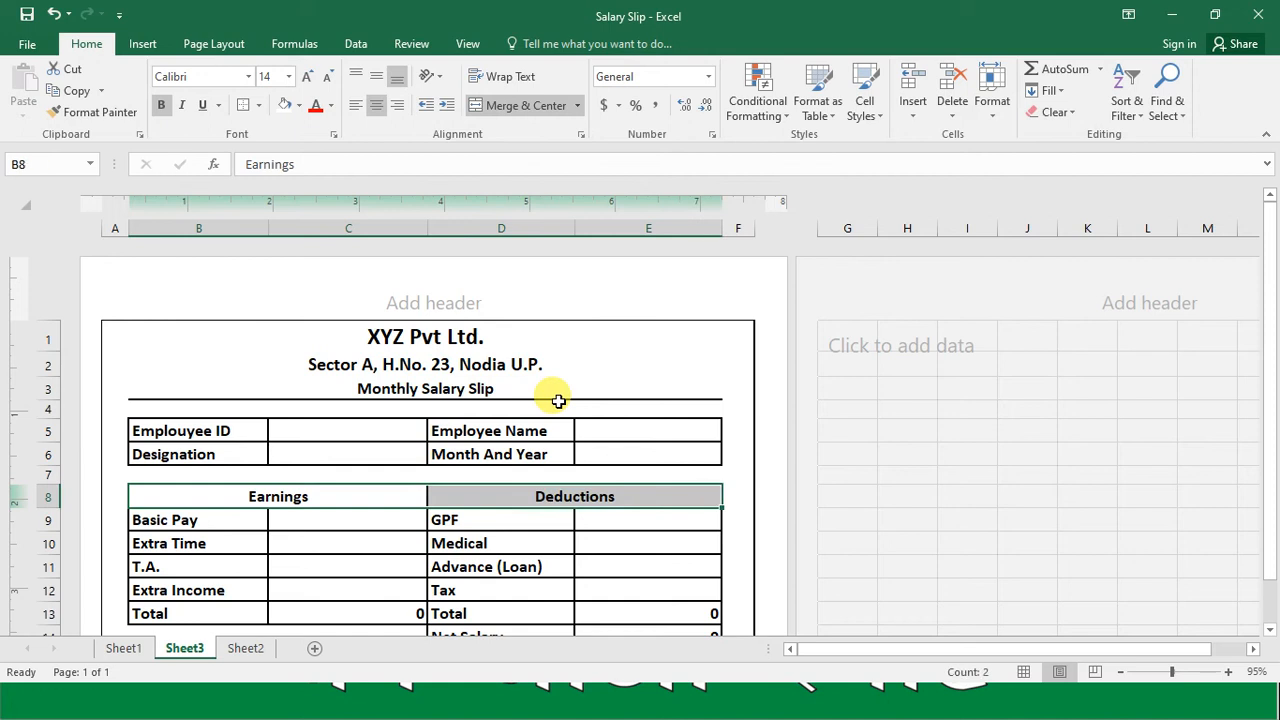
left_click(298, 105)
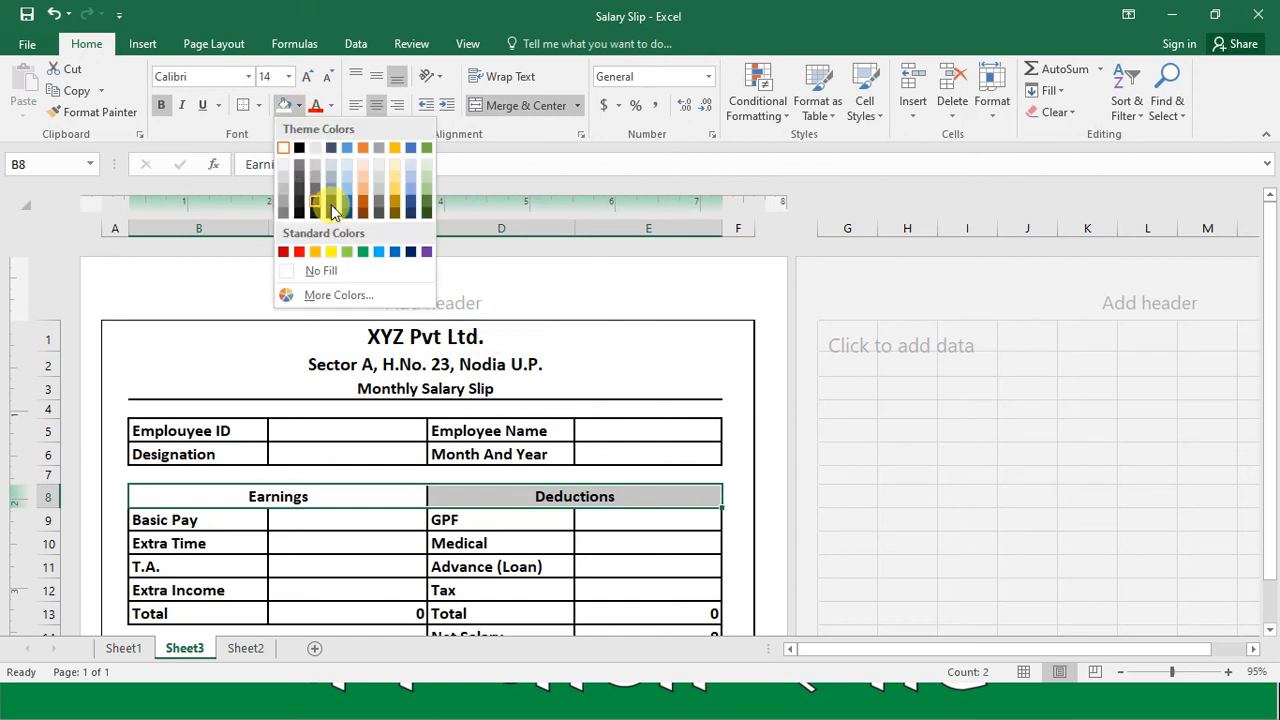
left_click(427, 213)
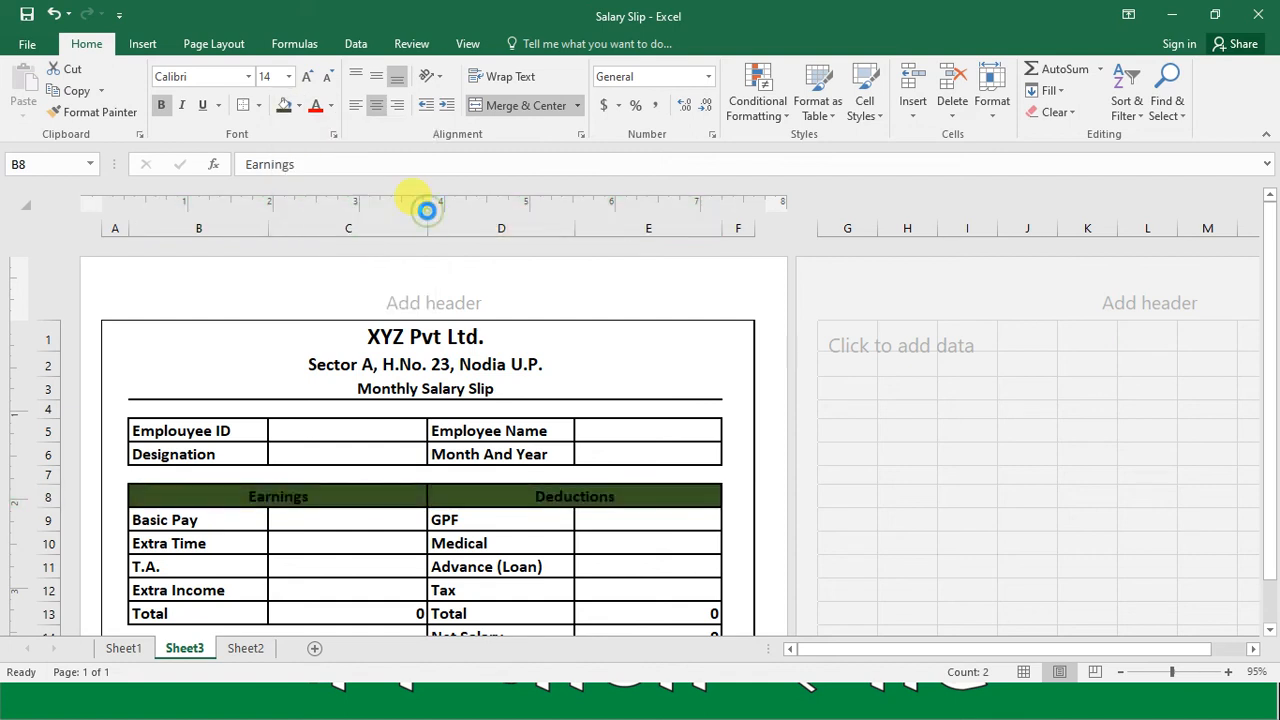
Step: Set the font color of the Earnings and Deductions headings to white
left_click(331, 105)
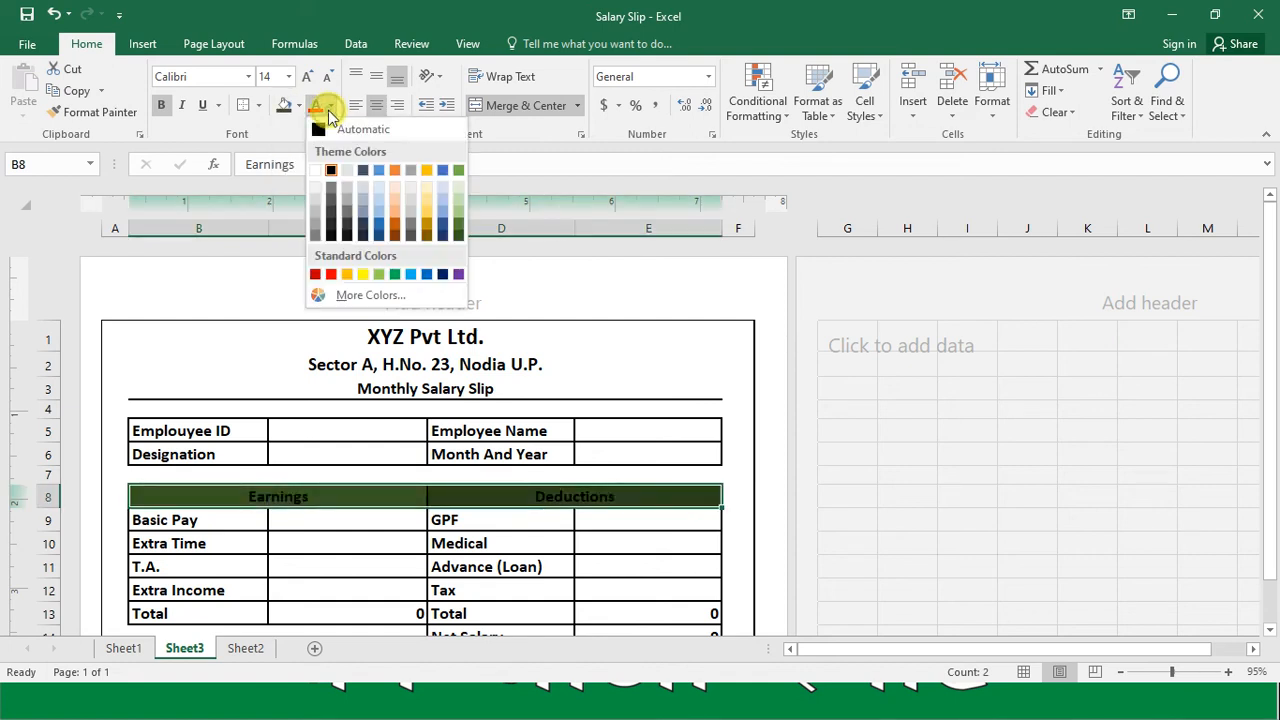
left_click(316, 172)
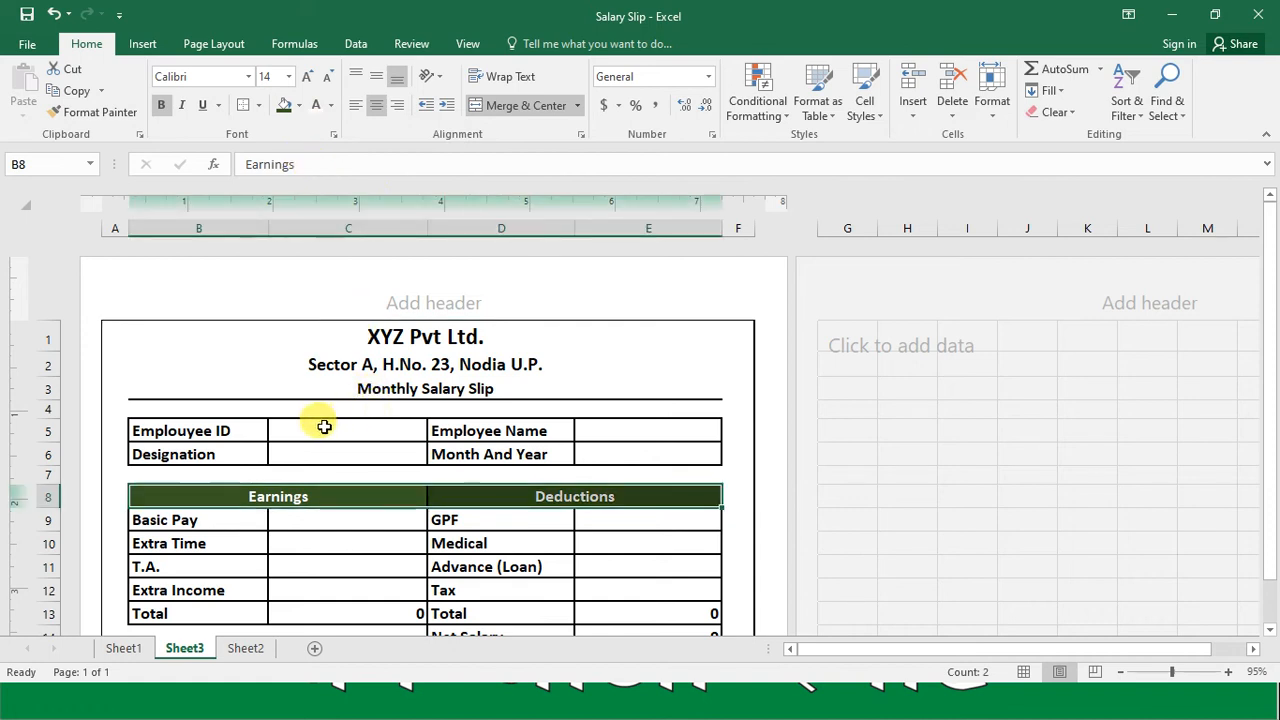
left_click(408, 357)
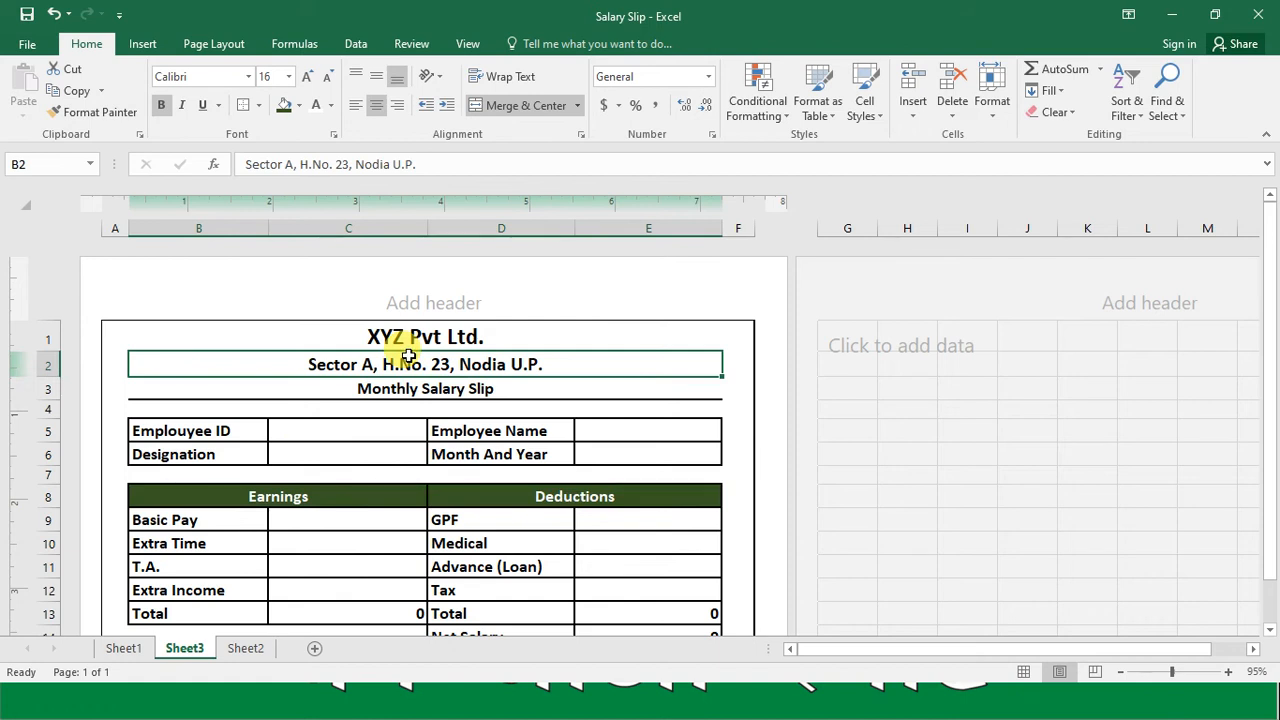
Step: Review the whole salary slip with its colored headings, from the company header to the signature lines
key("Down")
key("Down")
key("Down")
key("Down")
key("Down")
key("Down")
key("Down")
key("Down")
key("Down")
key("Down")
key("Down")
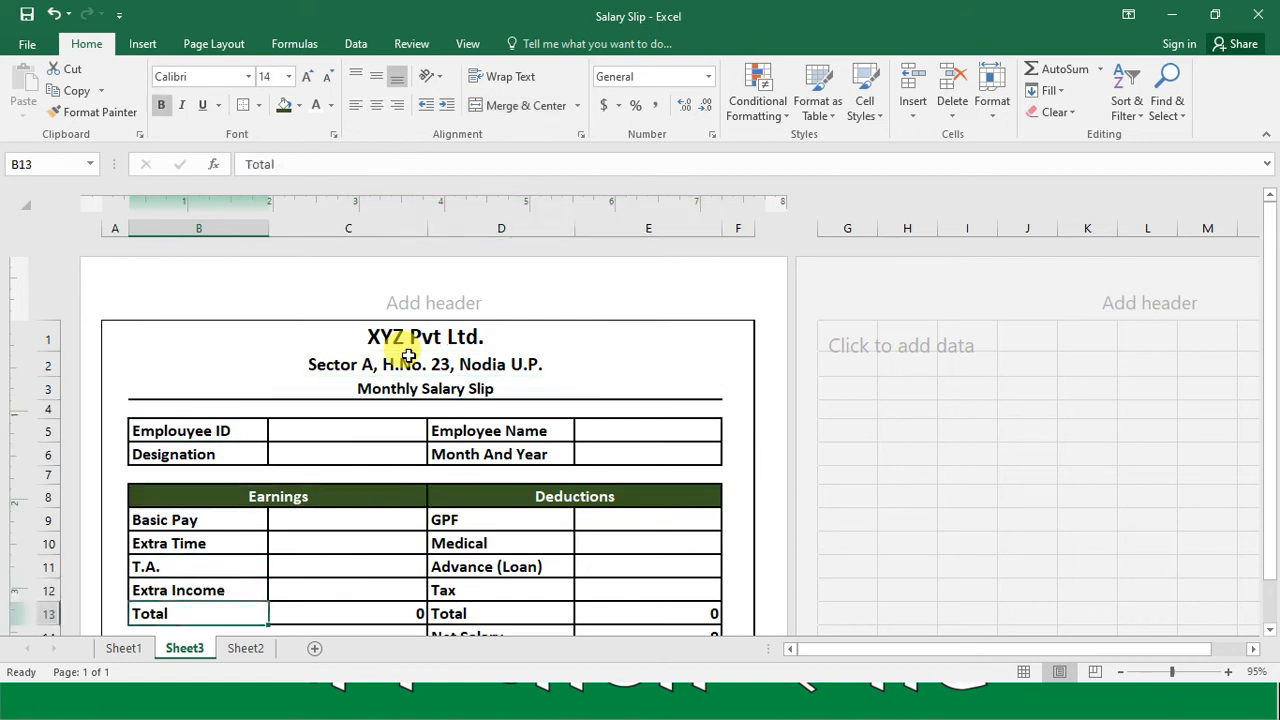
key("Down")
key("Down")
key("Down")
key("Down")
key("Up")
key("Up")
key("Up")
key("Up")
key("Up")
key("Up")
key("Up")
key("Up")
key("Up")
key("Up")
key("Up")
key("Up")
key("Up")
key("Up")
key("Up")
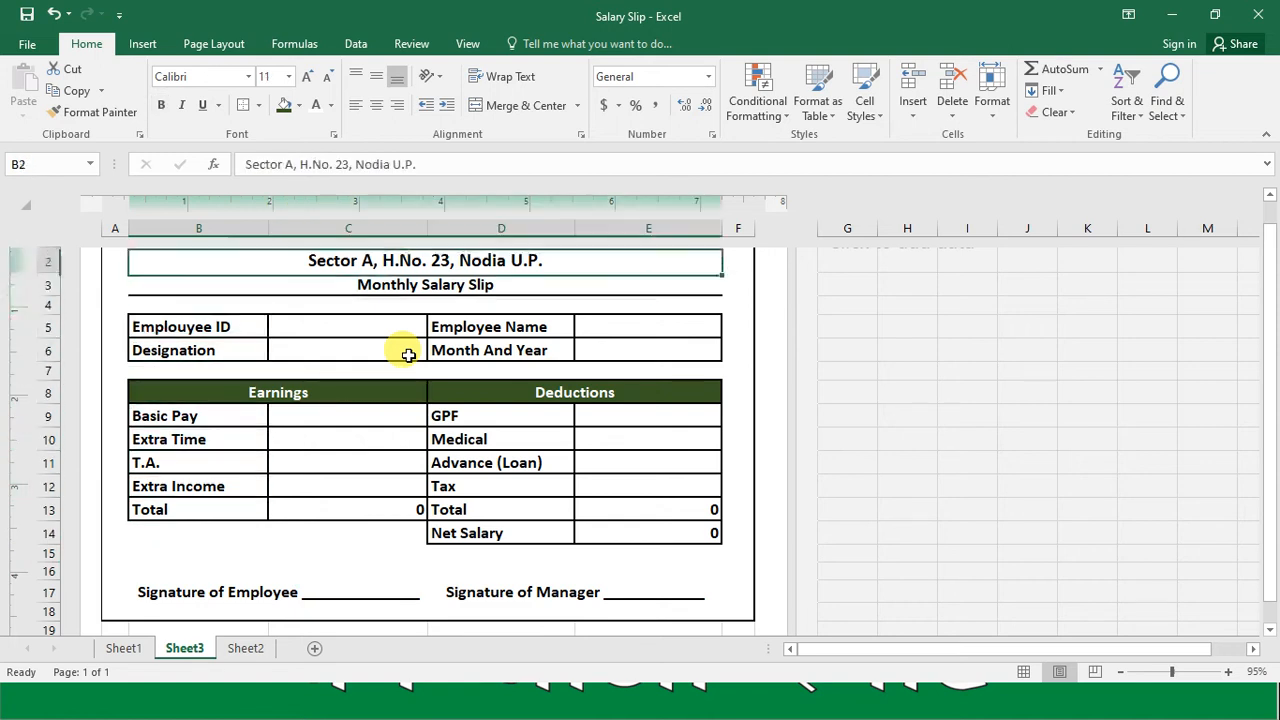
key("Up")
key("Down")
key("Down")
key("Down")
key("Down")
key("Down")
key("Down")
key("Down")
key("Down")
key("Down")
key("Down")
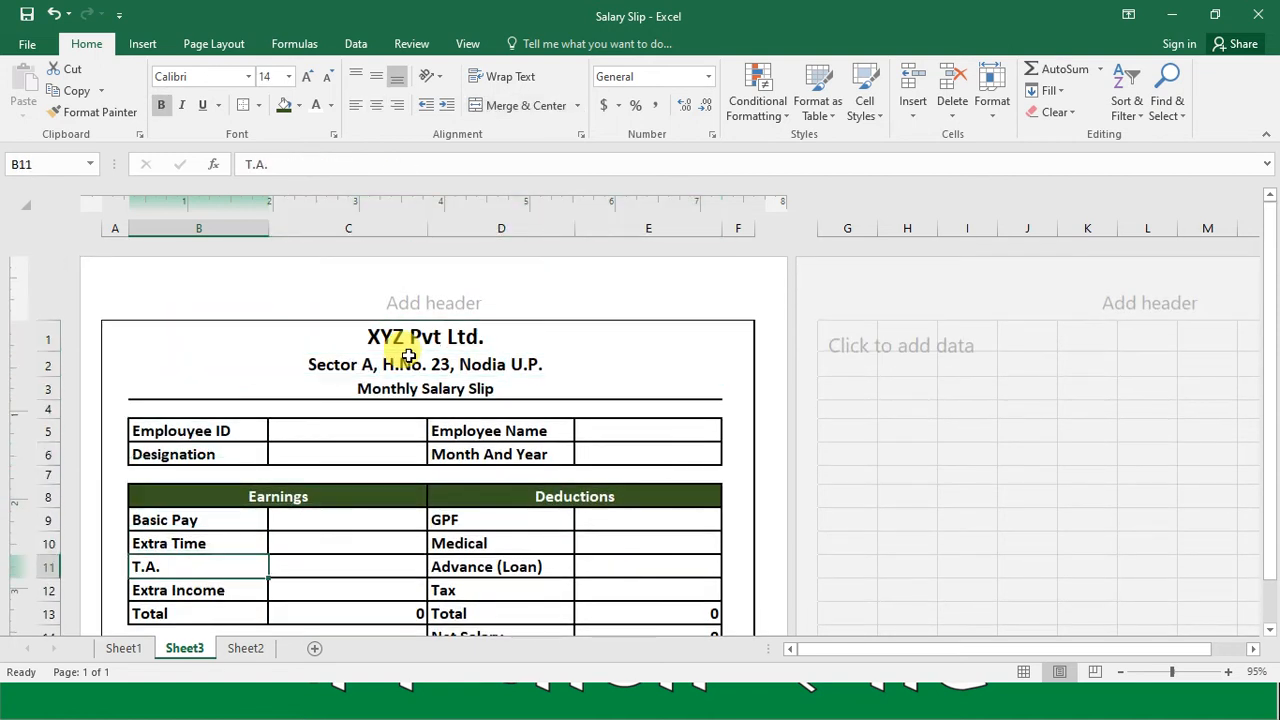
key("Down")
key("Down")
key("Down")
key("Down")
key("Down")
key("Up")
key("Up")
key("Up")
key("Up")
key("Up")
key("Up")
key("Up")
key("Up")
key("Up")
key("Up")
key("Up")
key("Up")
Step: Enter the employee's ID in C5 and the employee's full name in E5
key("Right")
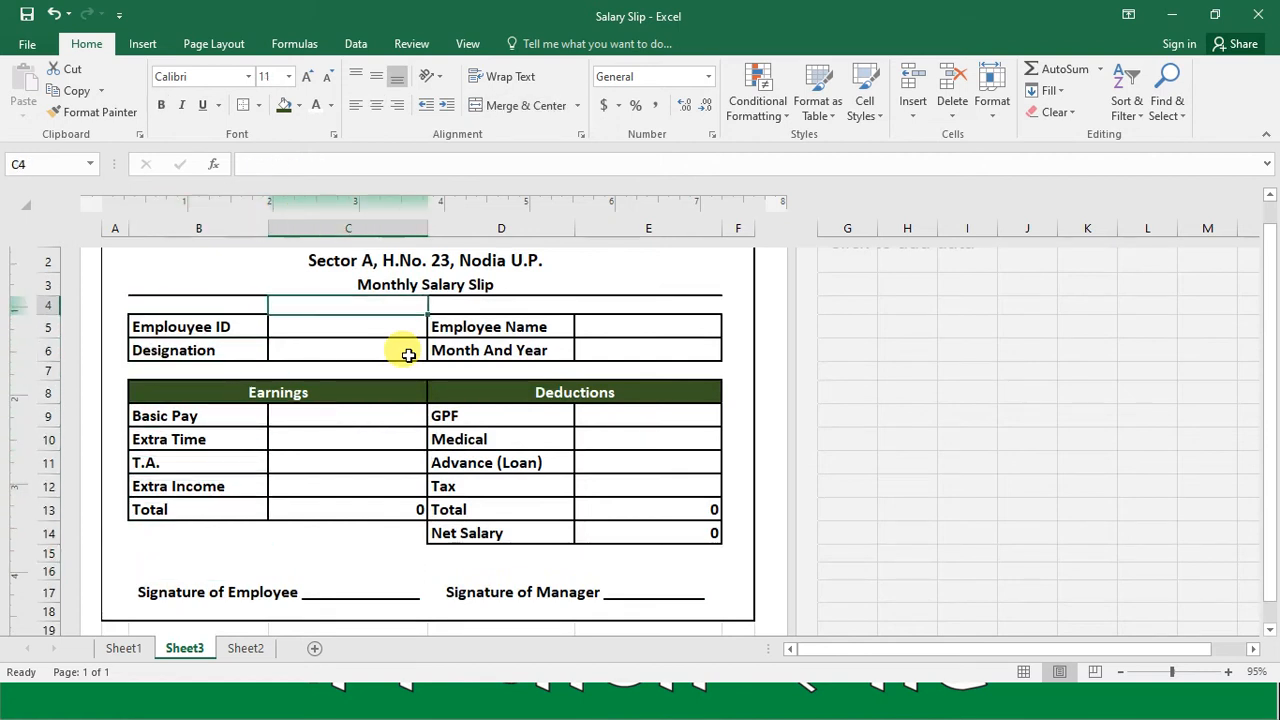
key("Down")
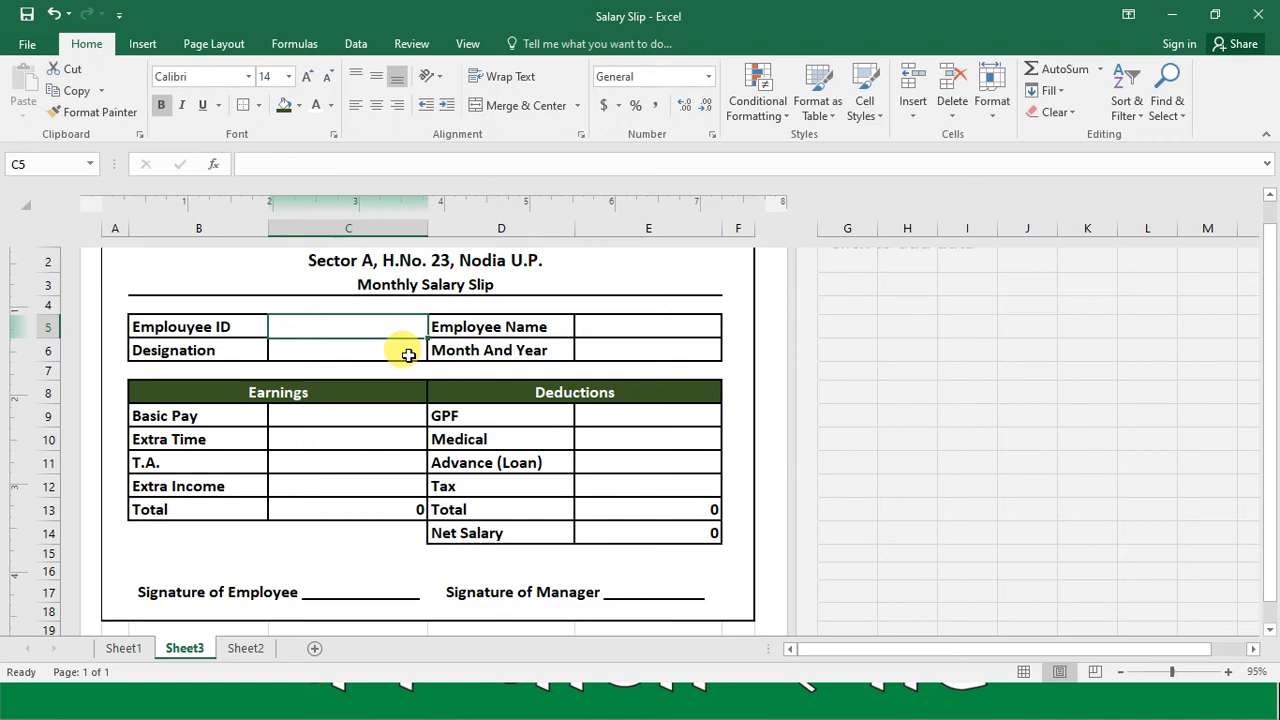
type("1")
key("Right")
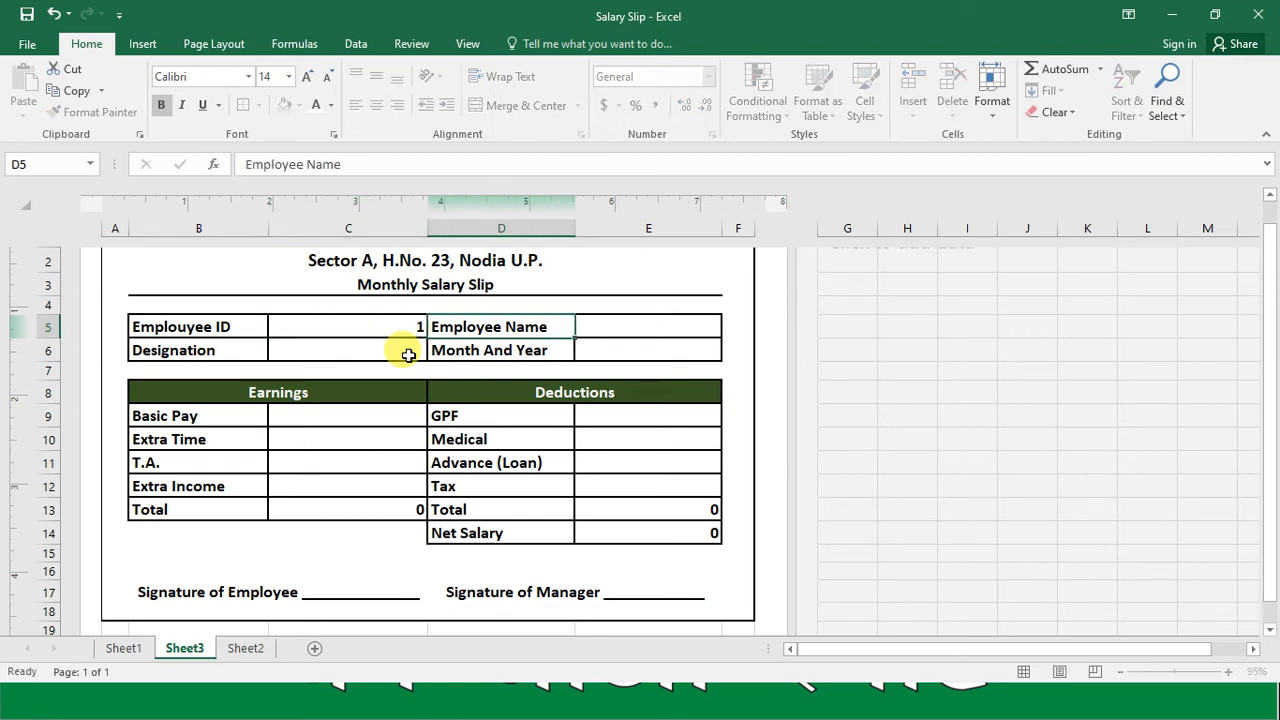
key("Right")
type("Ra")
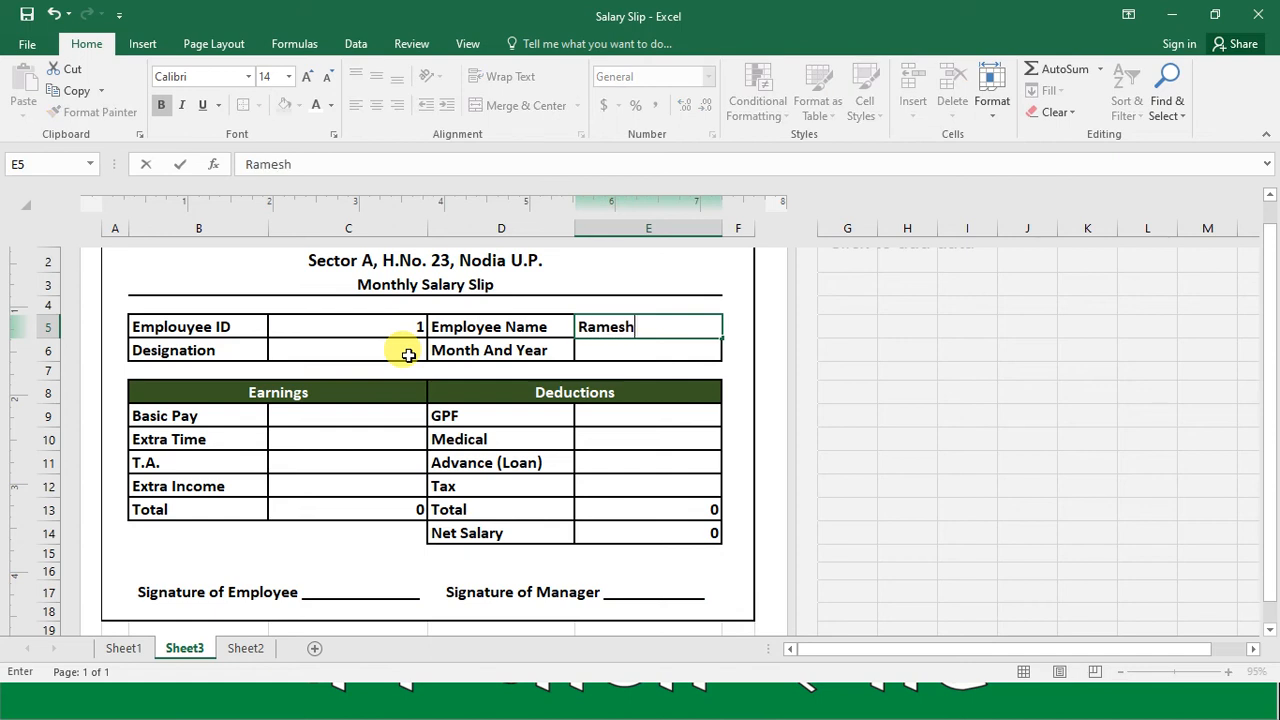
type("mesh Gupta")
key("Return")
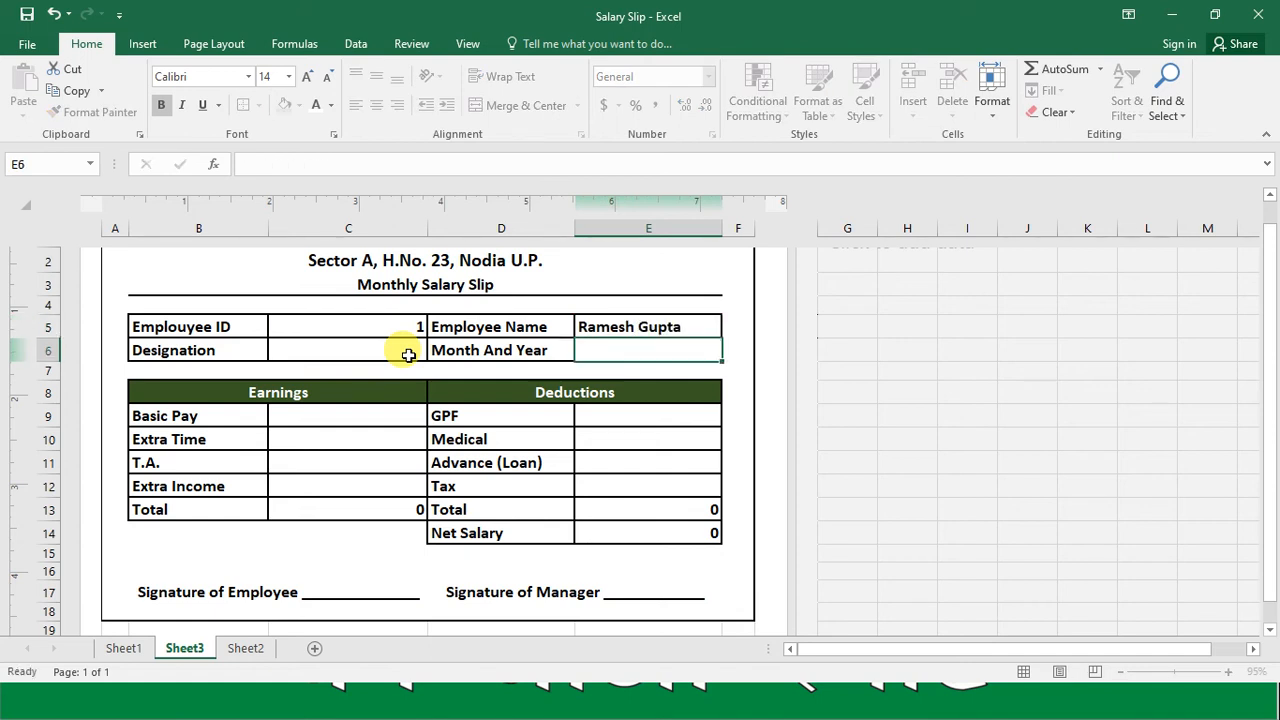
Step: Enter "A/c" as the designation in C6 and Sep-20 as the month and year in E6
key("Left")
key("Left")
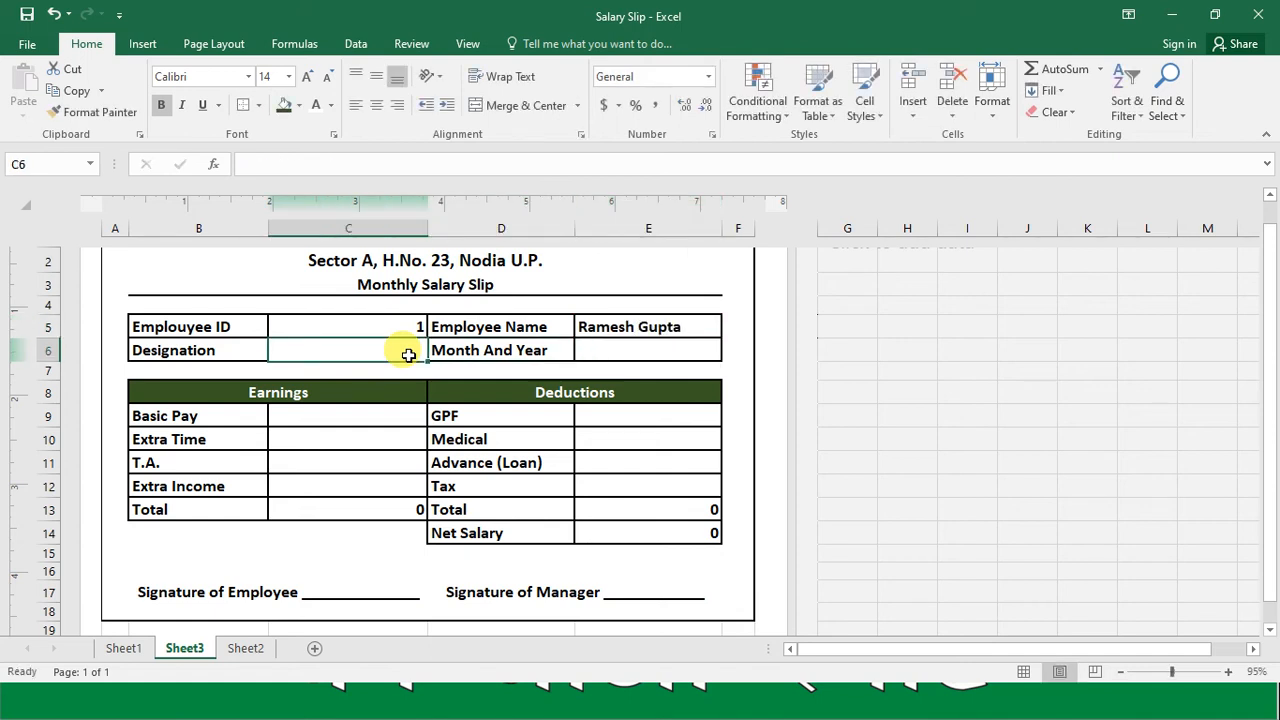
type("A/c")
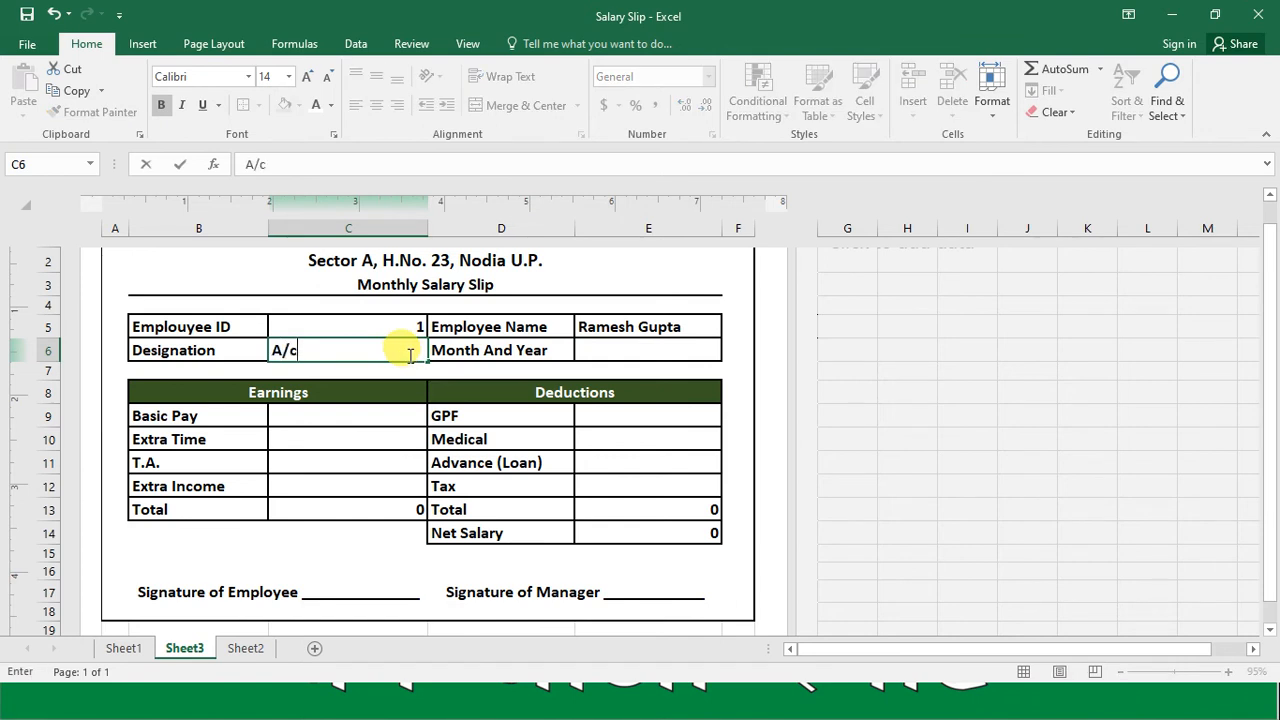
key("Right")
key("Right")
type("Sep")
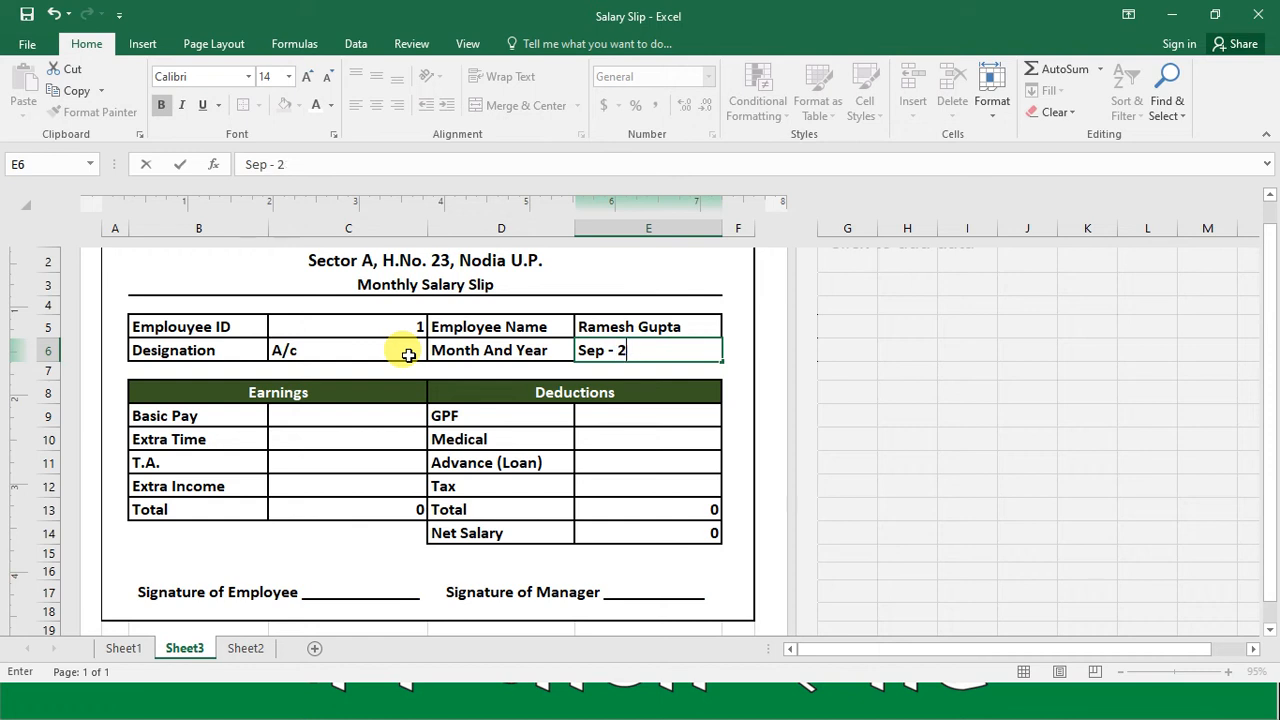
key("Return")
Step: Enter earnings of 12000 for Basic Pay in C9 and 4500 for Extra Time in C10
key("Left")
key("Left")
key("Left")
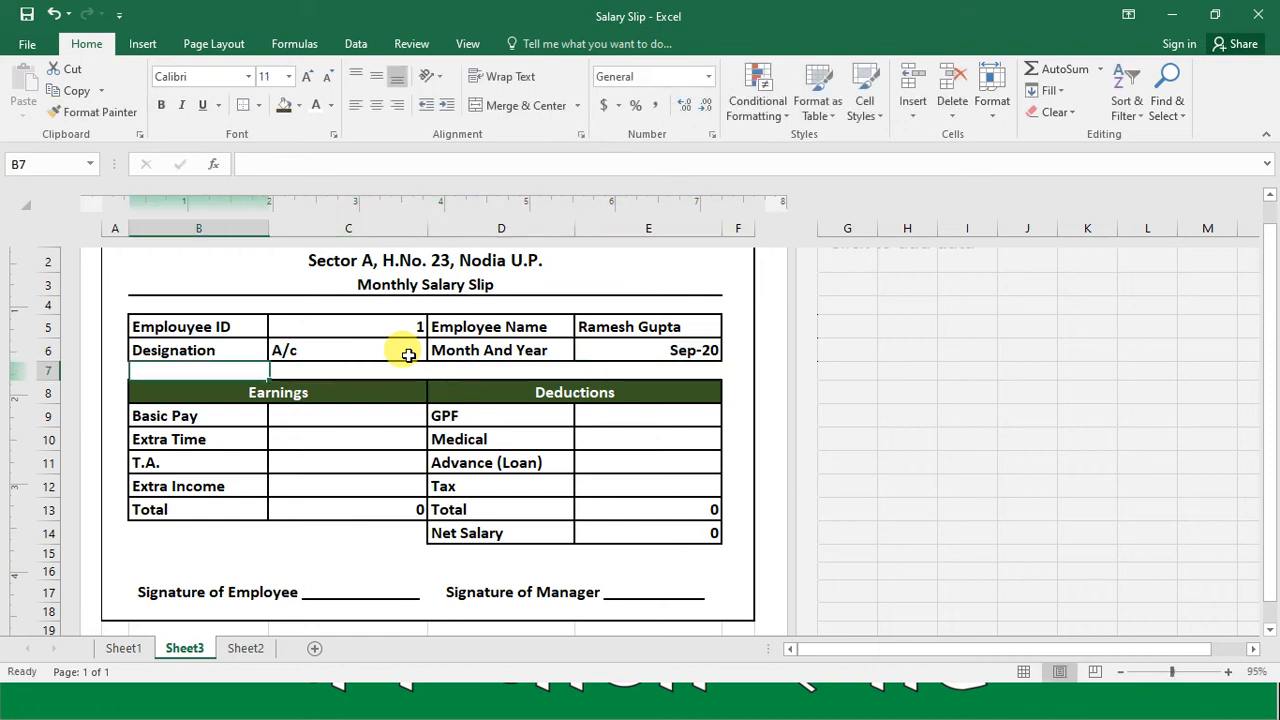
key("Down")
key("Down")
key("Right")
type("12")
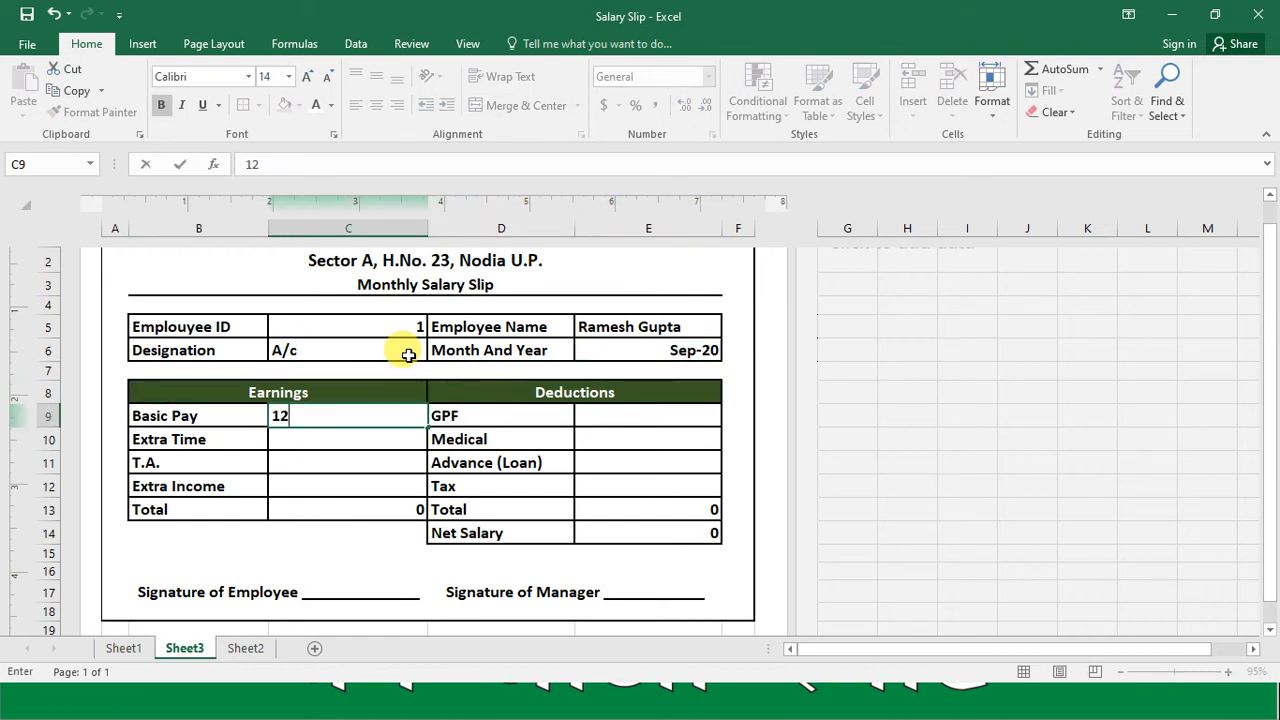
type("000")
key("Return")
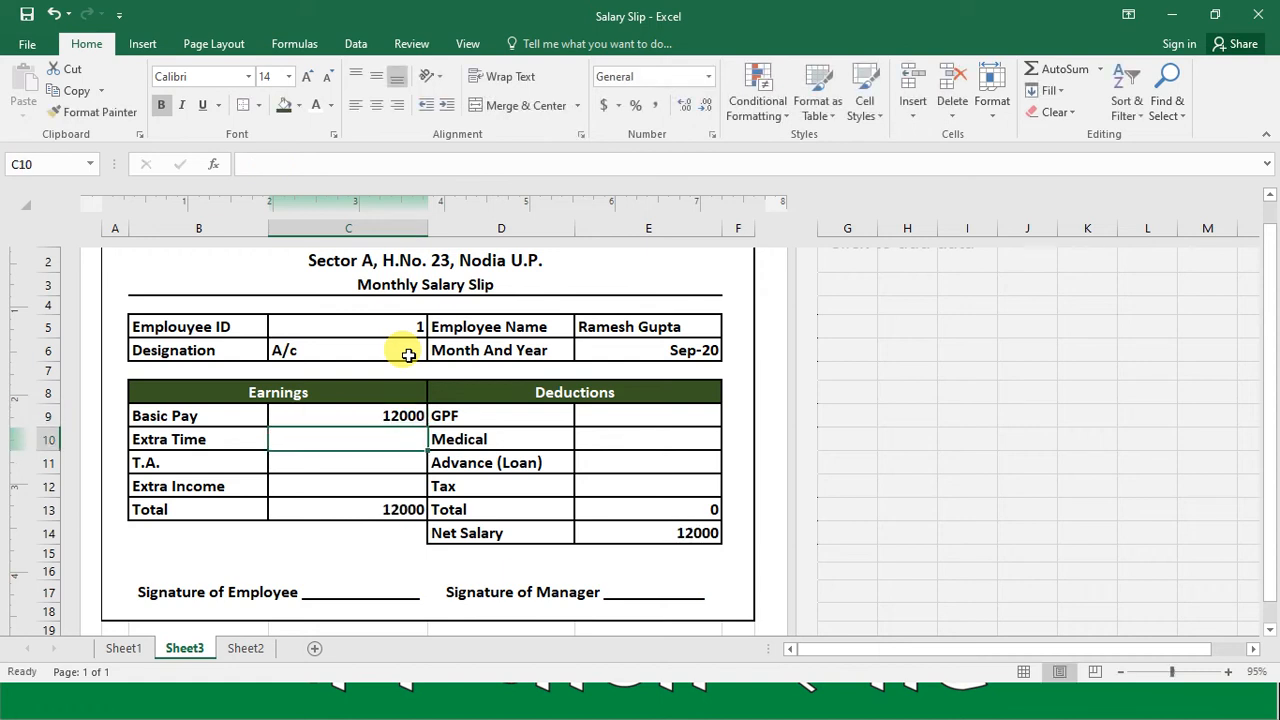
type("4500")
key("Return")
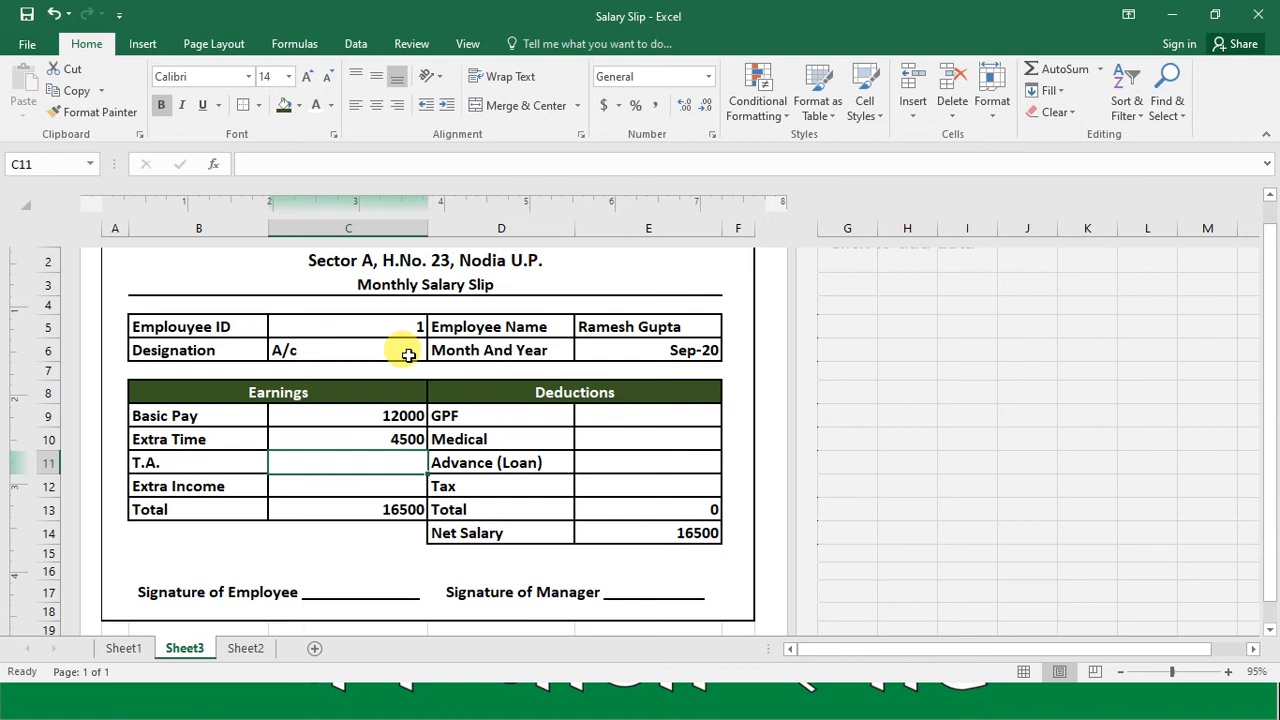
Step: Enter 450 for T.A. in C11 and 1200 for Extra Income in C12
type("450")
key("Return")
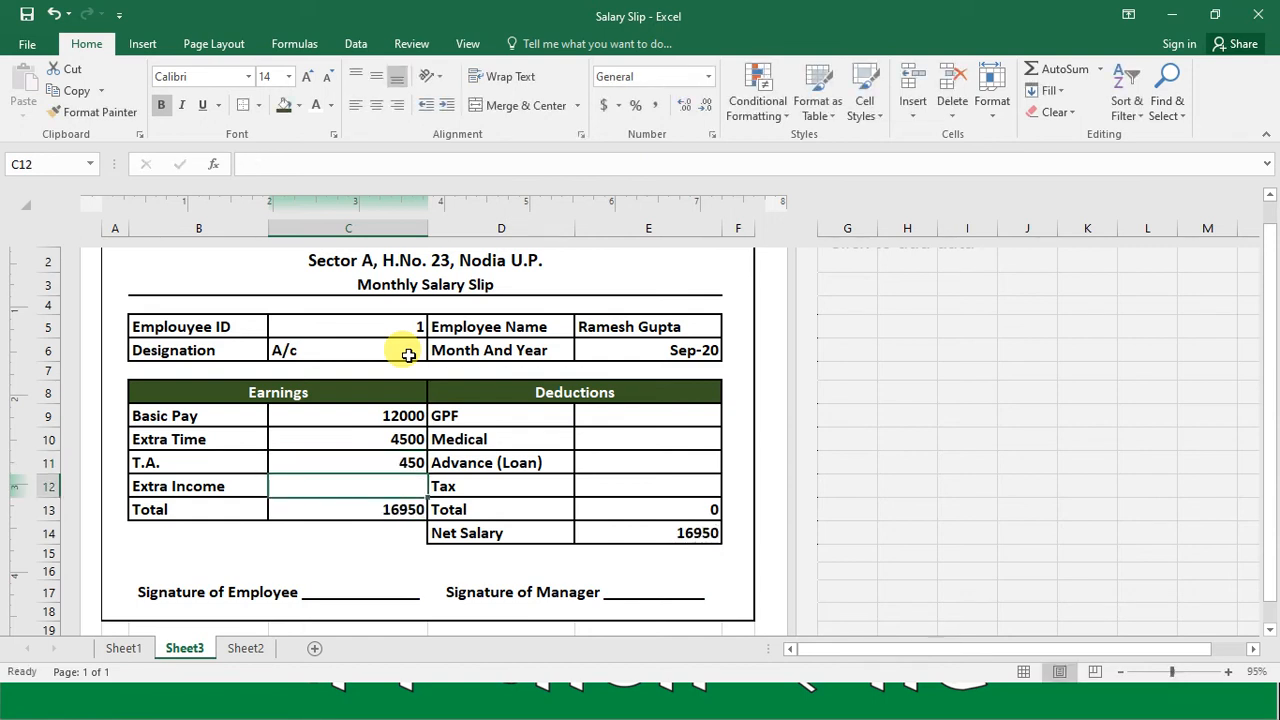
key("Return")
key("Up")
type("1200")
key("Return")
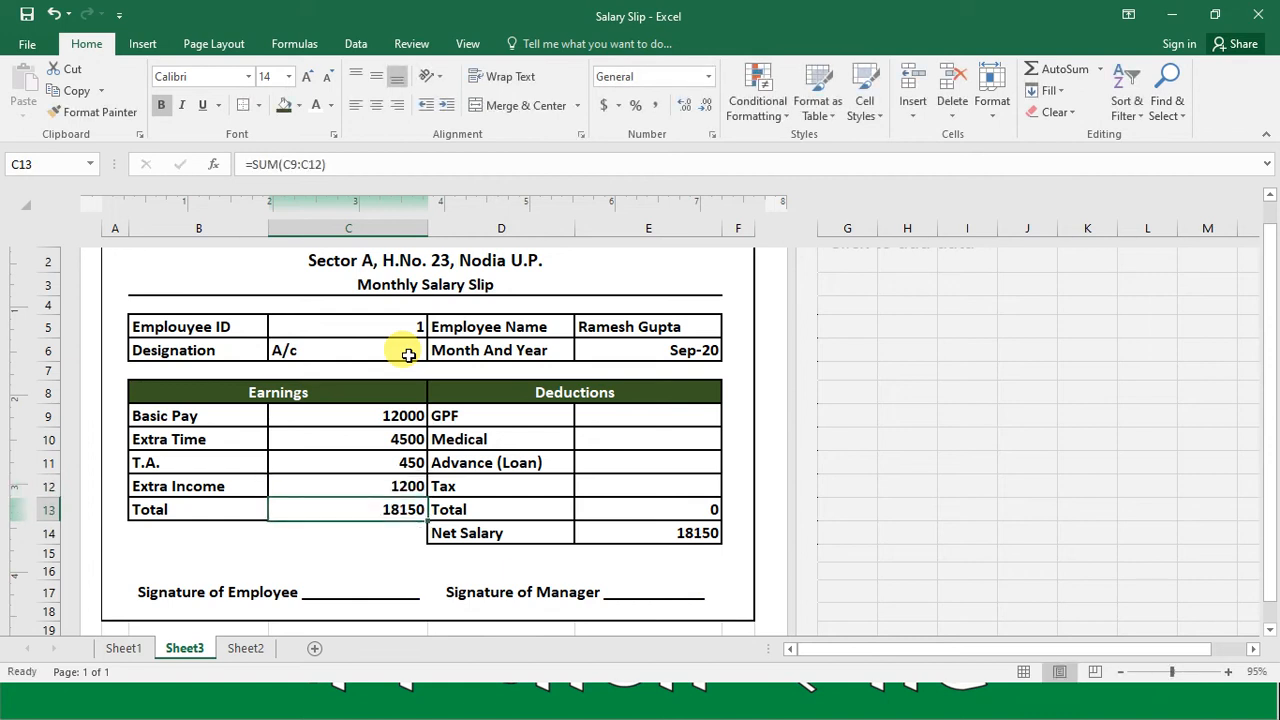
Step: Enter deductions of 1000 for GPF in E9 and 200 for Medical in E10
key("Up")
key("Up")
key("Right")
key("Right")
key("Right")
key("Up")
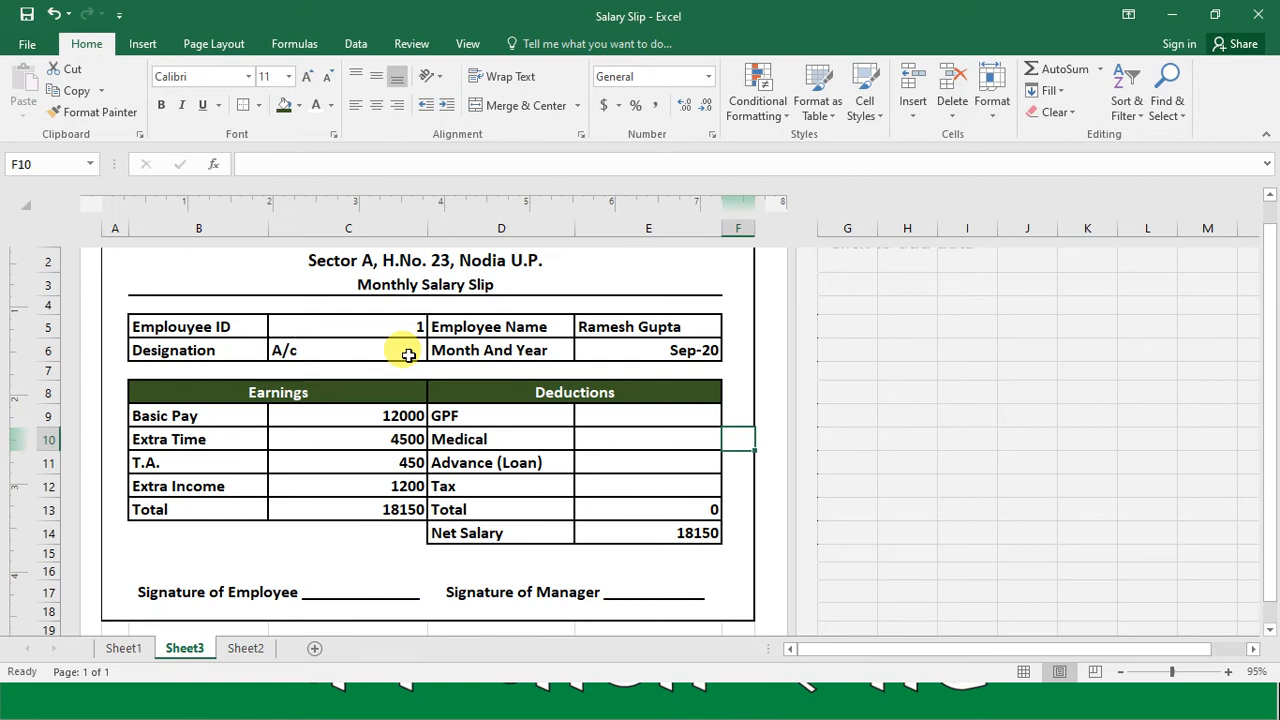
key("Left")
key("Up")
type("10")
key("Return")
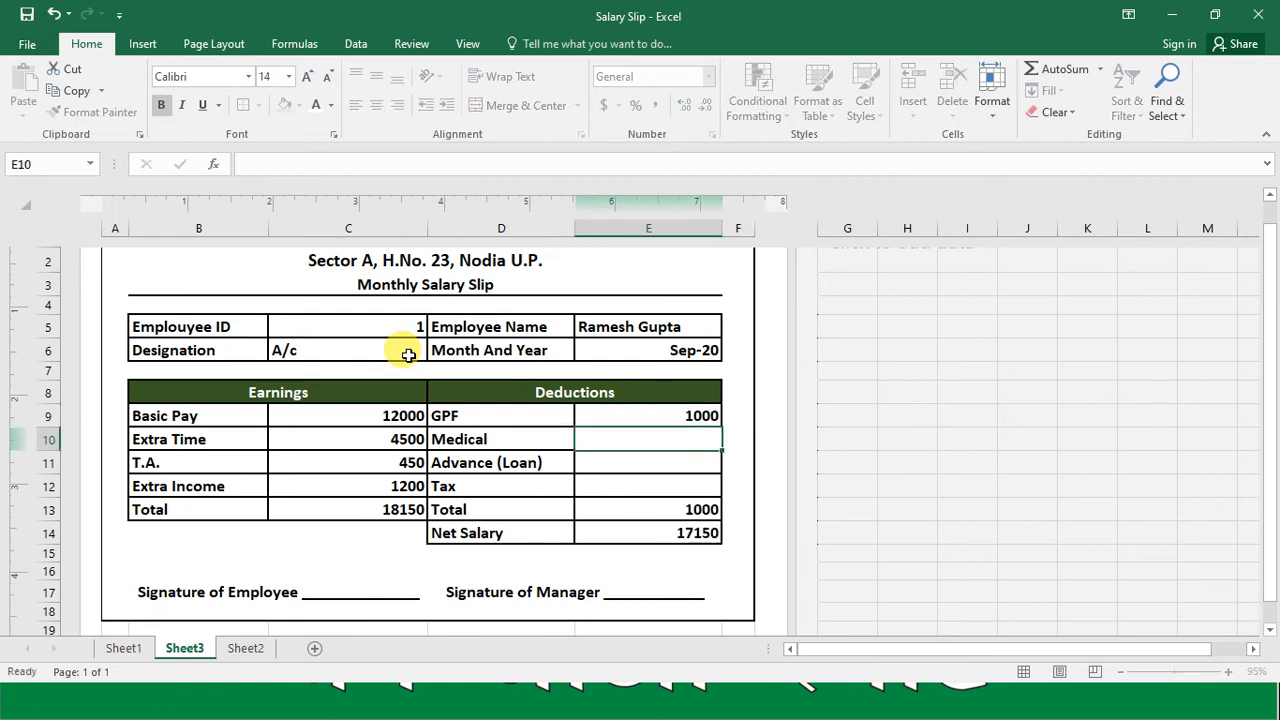
type("200")
key("Return")
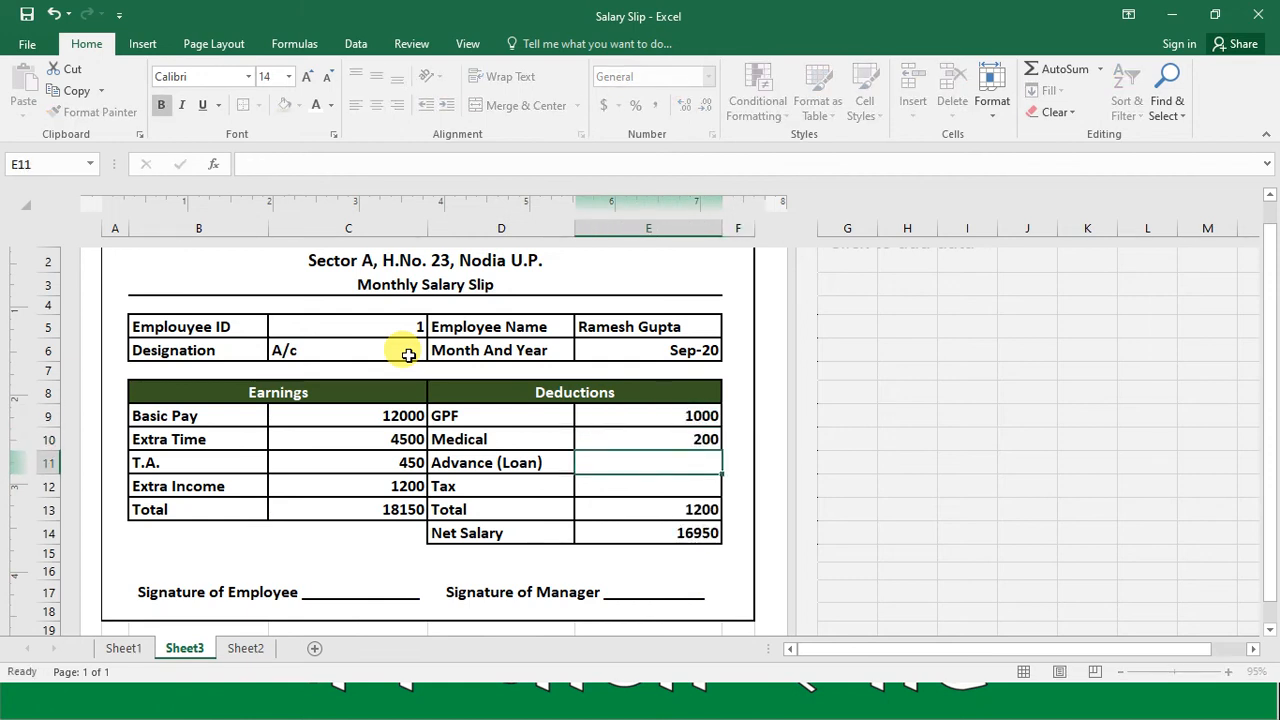
Step: Enter 1200 for Advance (Loan) in E11 and 1000 for Tax in E12
type("1200")
key("Return")
type("100")
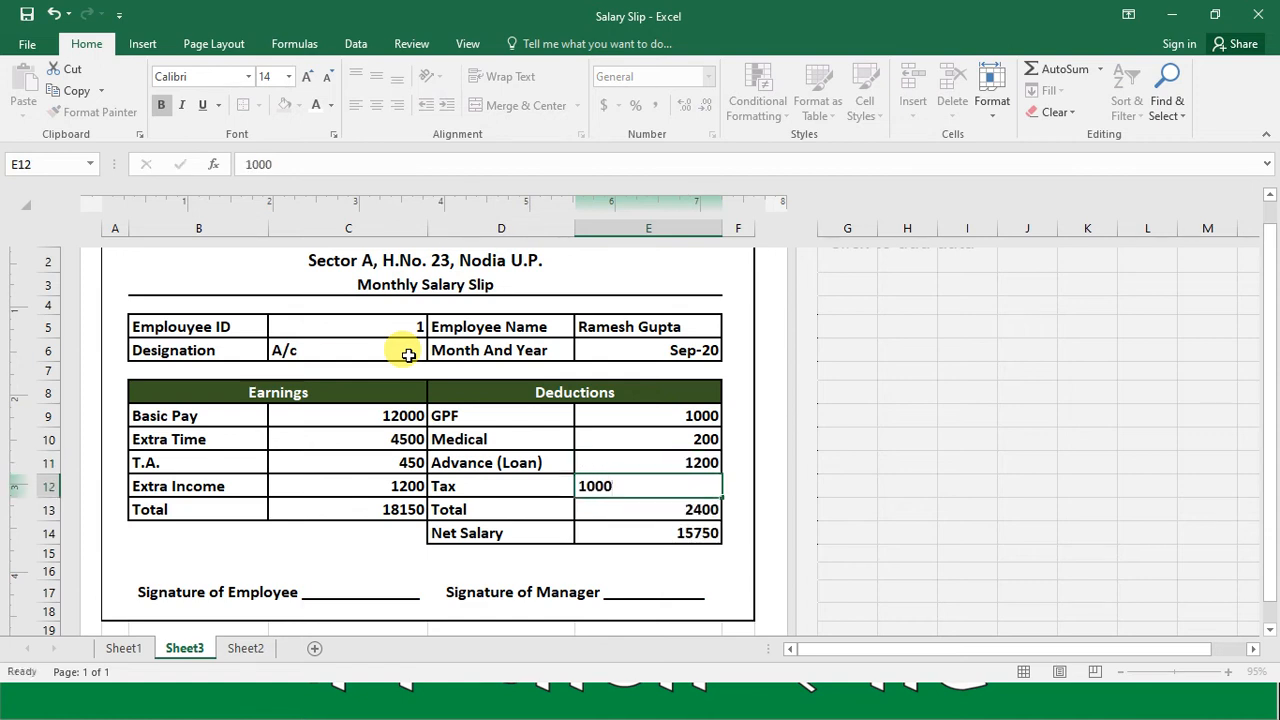
type("0")
key("Return")
Step: Check the formulas in the earnings and deductions total cells of row 13
key("Left")
key("Left")
key("Left")
key("Right")
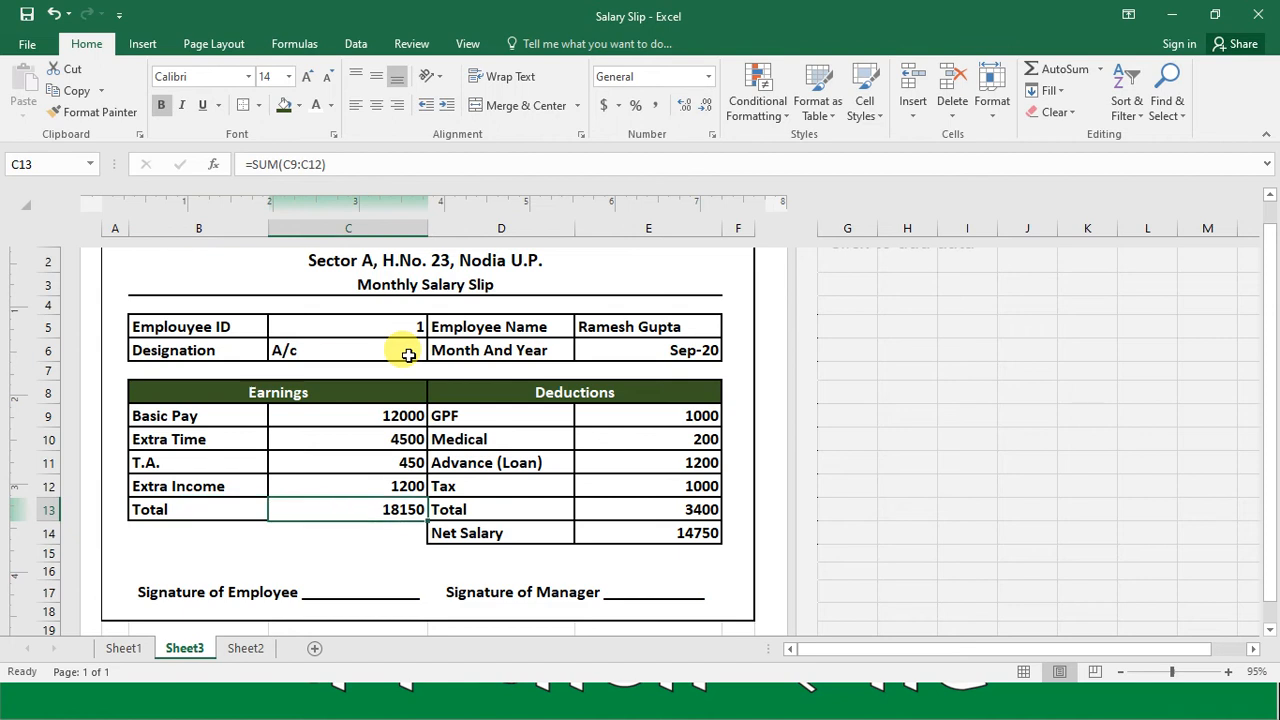
key("Right")
key("Right")
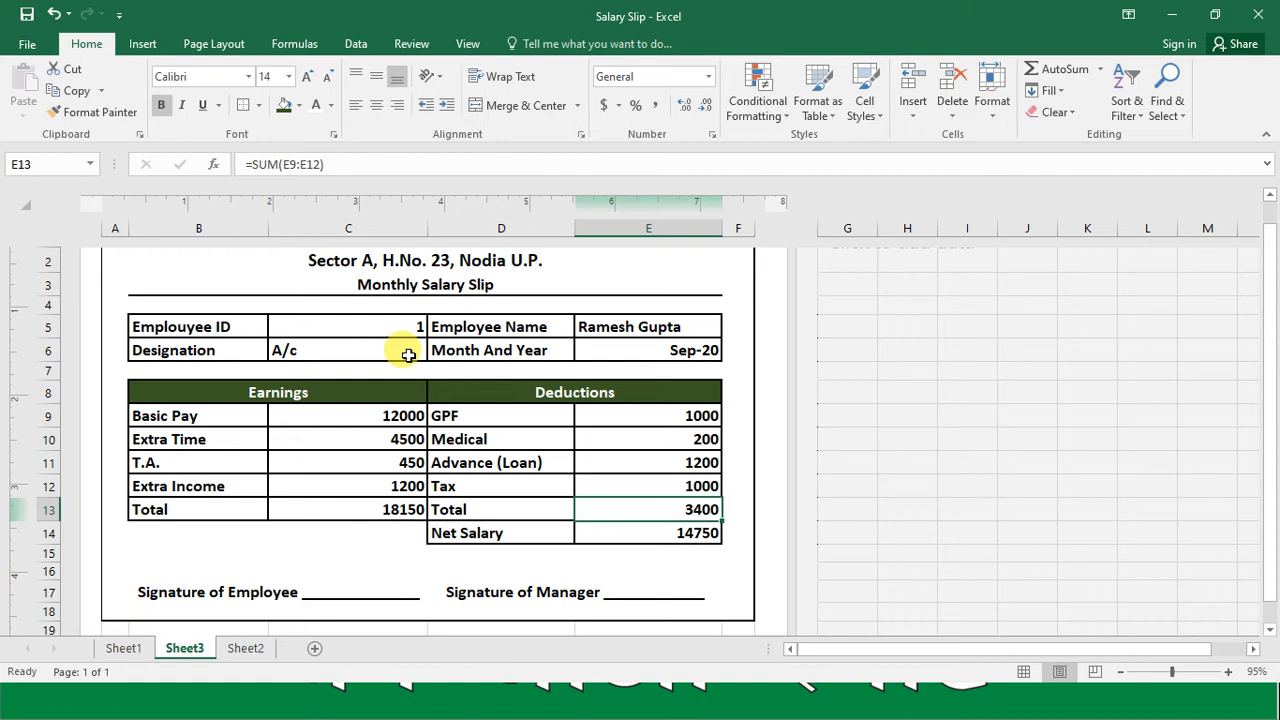
key("Up")
key("Up")
key("Up")
key("Up")
key("Up")
key("Up")
key("Up")
key("Up")
key("Up")
key("Up")
key("Up")
key("Up")
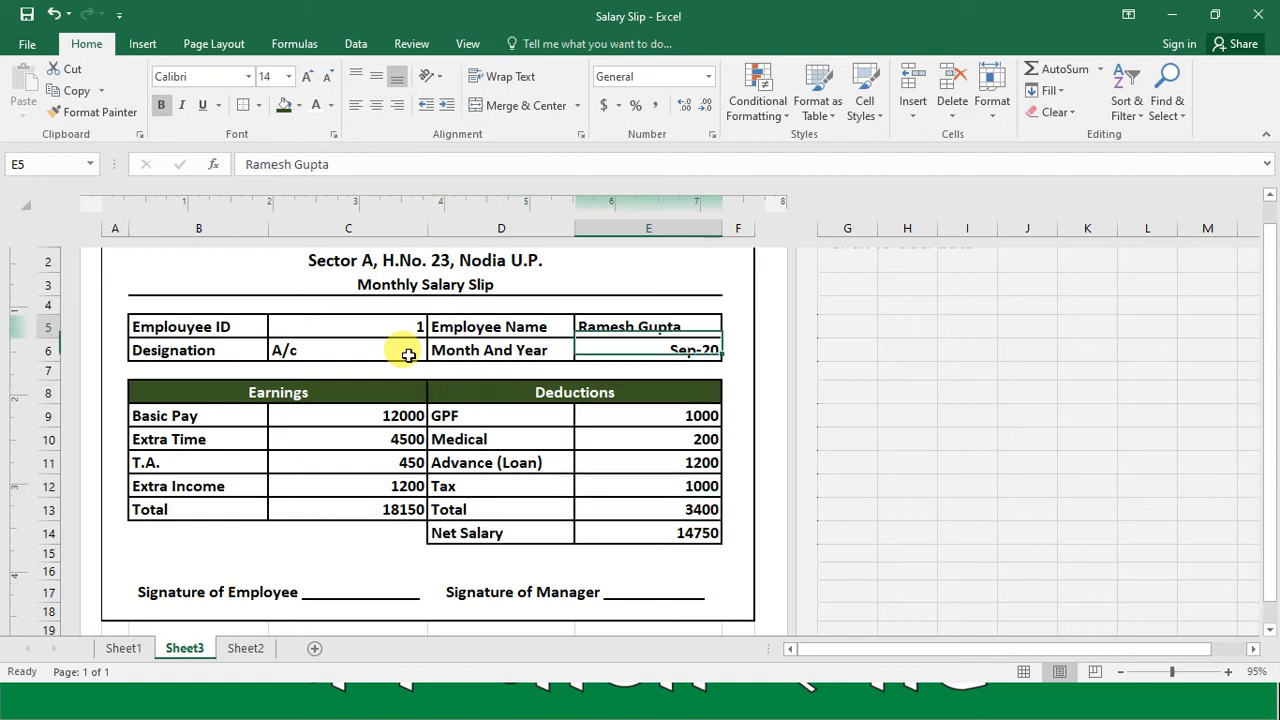
key("Down")
key("Down")
key("Down")
key("Down")
key("Down")
key("Down")
key("Down")
key("Down")
key("Down")
key("Down")
key("Down")
key("Down")
key("Down")
key("Down")
key("Down")
key("Down")
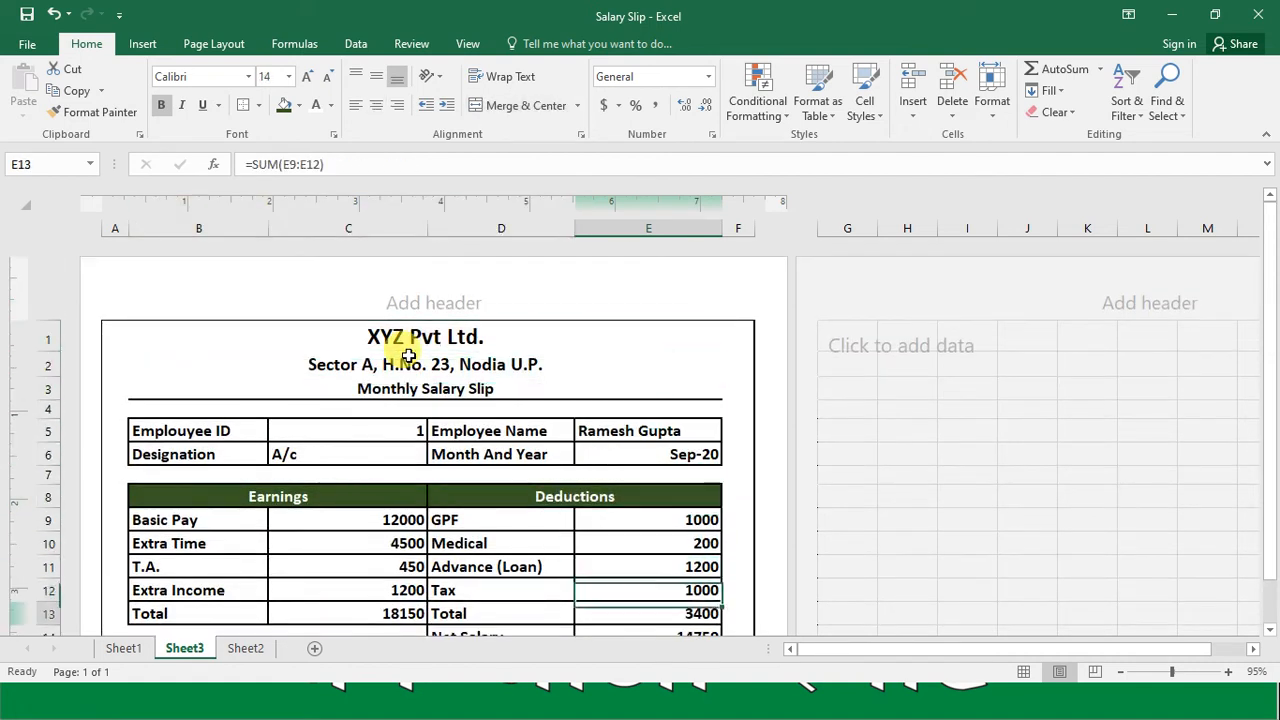
key("Up")
key("Up")
key("Up")
key("Up")
key("Up")
key("Up")
key("Up")
key("Up")
key("Up")
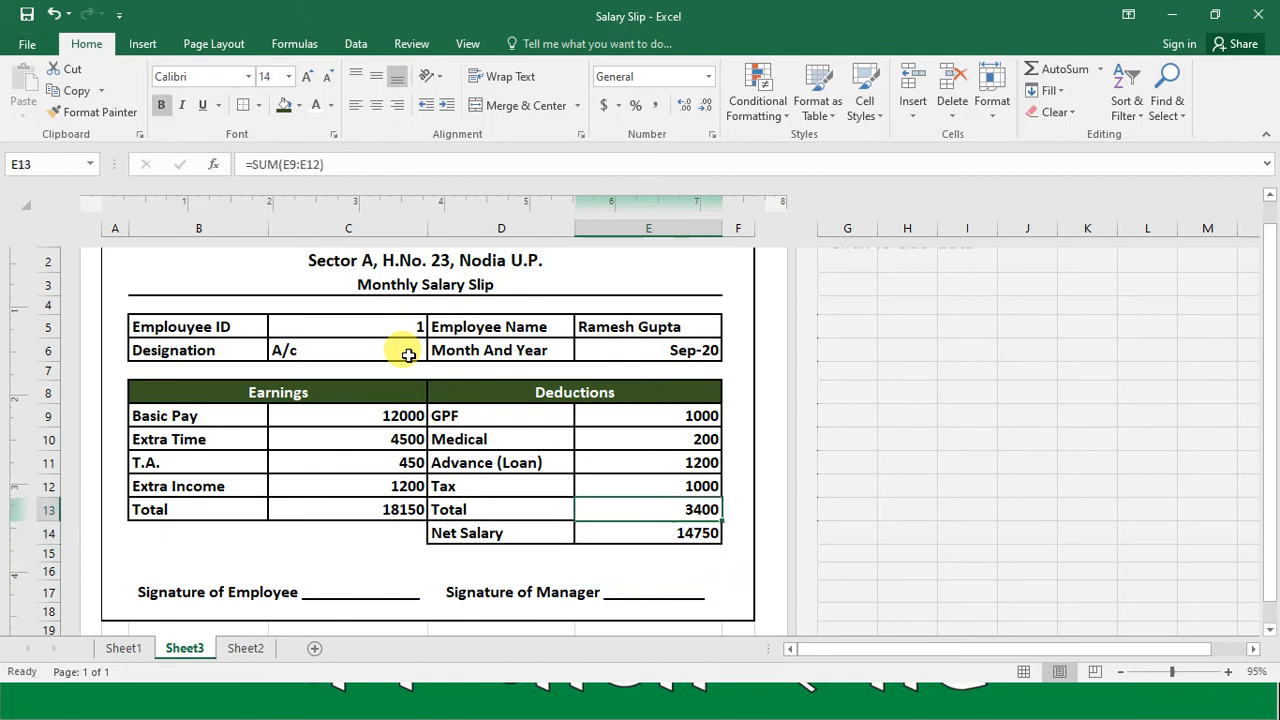
Step: Clear the sample Employee ID in C5 and the sample Designation in C6
key("Up")
key("Up")
key("Left")
key("Left")
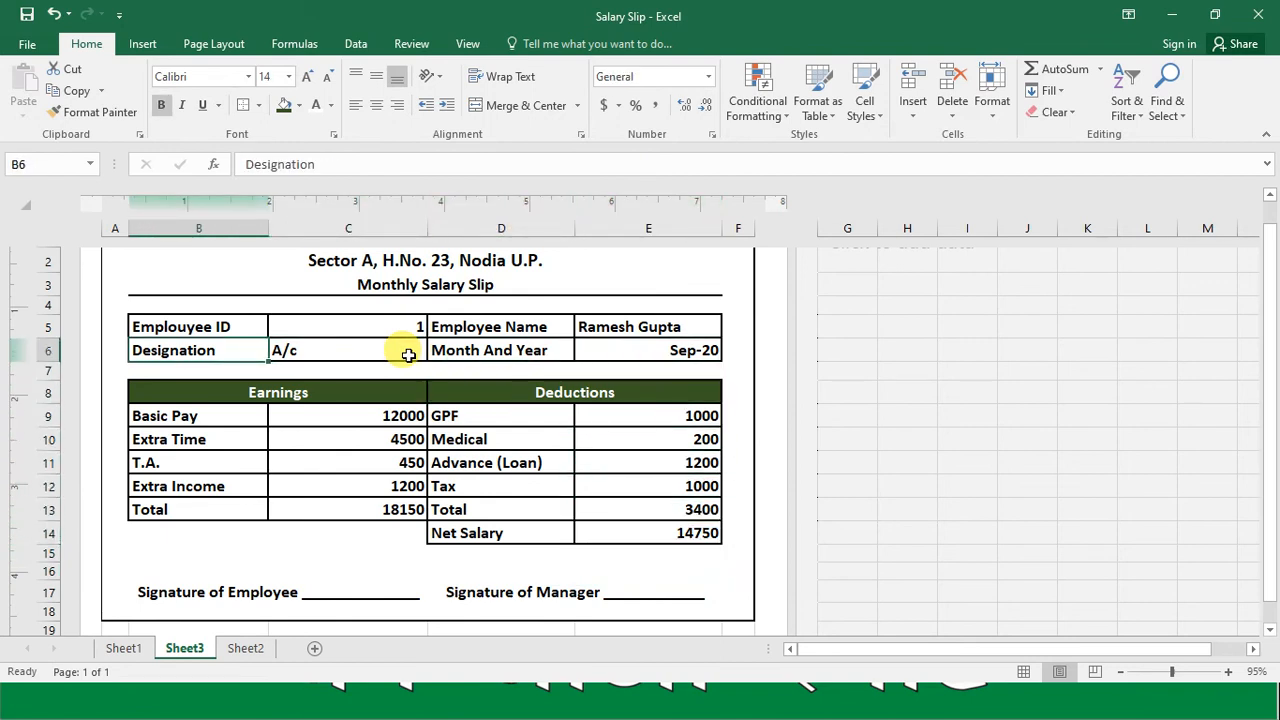
key("Up")
key("Right")
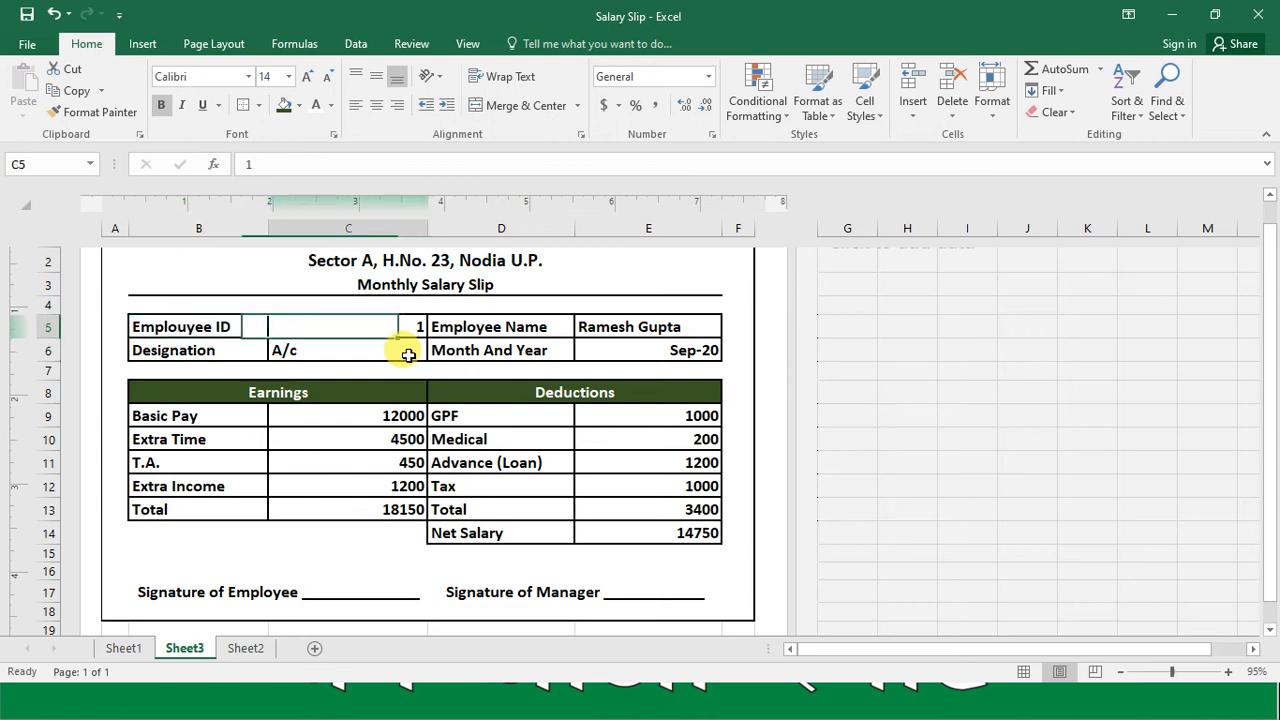
key("Delete")
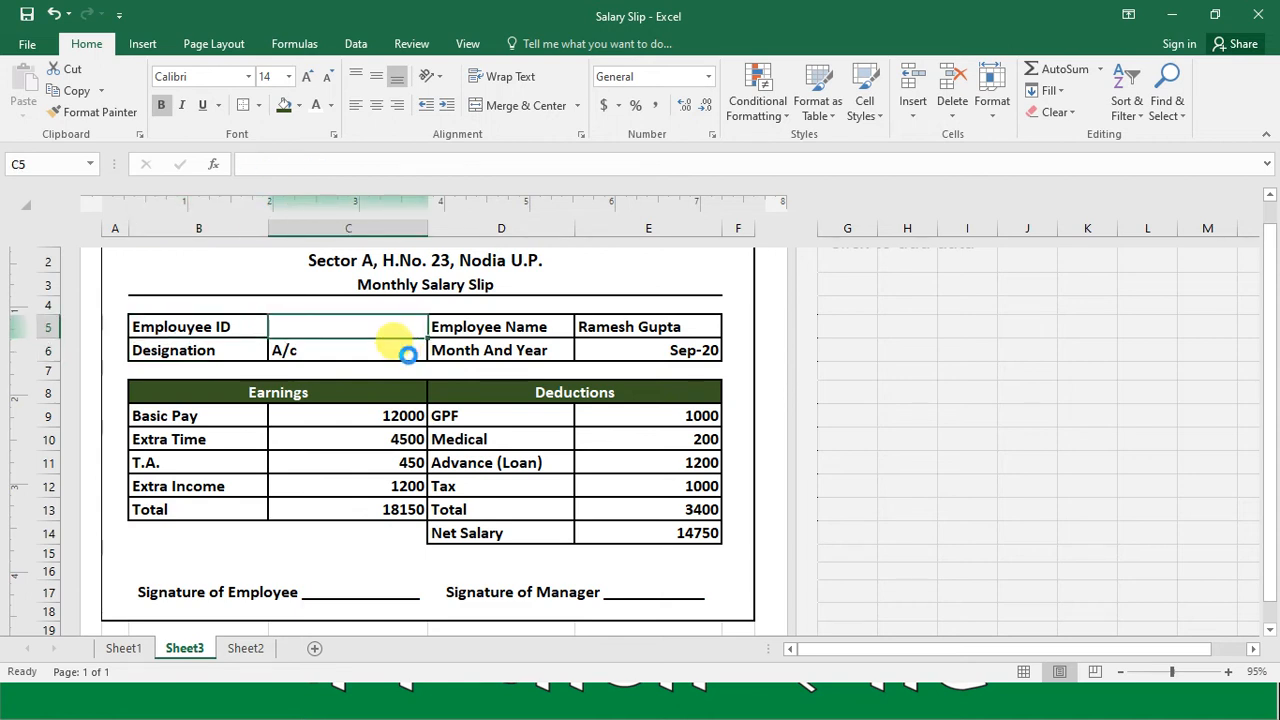
key("Down")
key("Delete")
Step: Clear the sample Month And Year in E6 and the sample Employee Name in E5
key("Right")
key("Right")
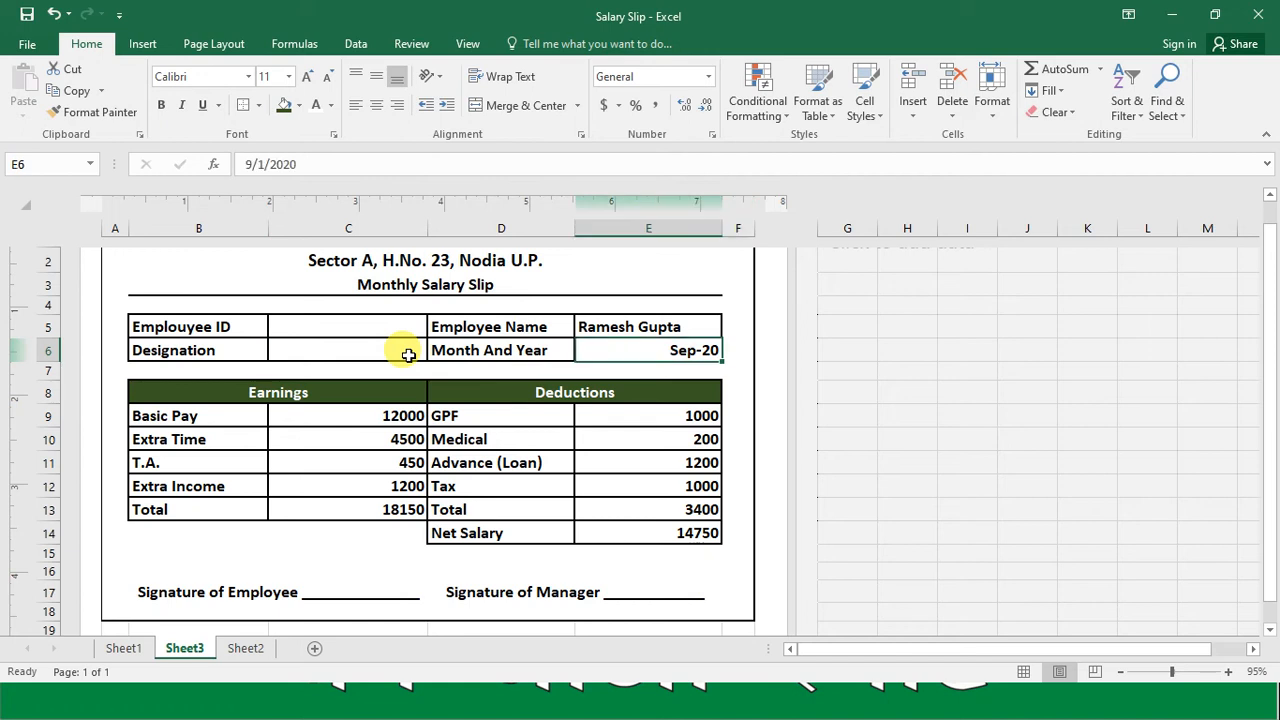
key("Delete")
key("Up")
key("Delete")
Step: Clear the sample earnings for Basic Pay, Extra Time, T.A. and Extra Income in C9:C12
key("Down")
key("Down")
key("Down")
key("Down")
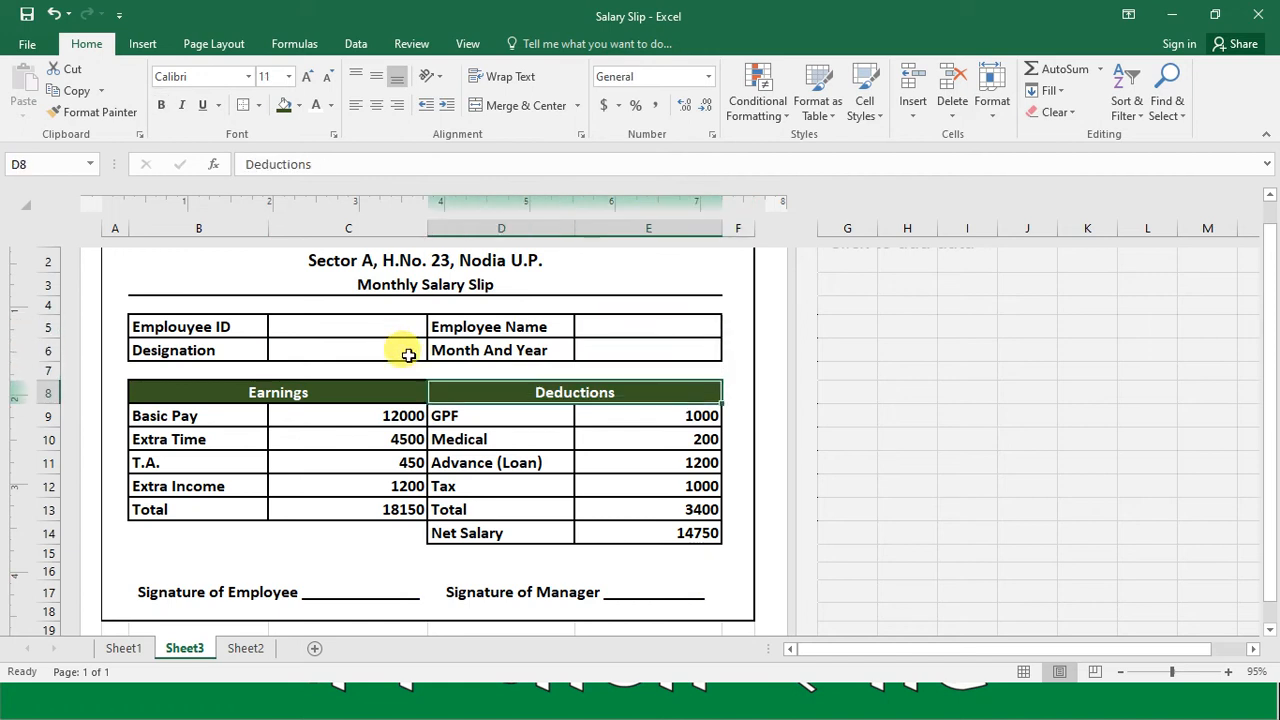
key("Left")
key("Delete")
key("Down")
key("Delete")
key("Down")
key("Delete")
Step: Clear the sample deduction amounts together with the deductions total in E9:E13
key("Down")
key("Delete")
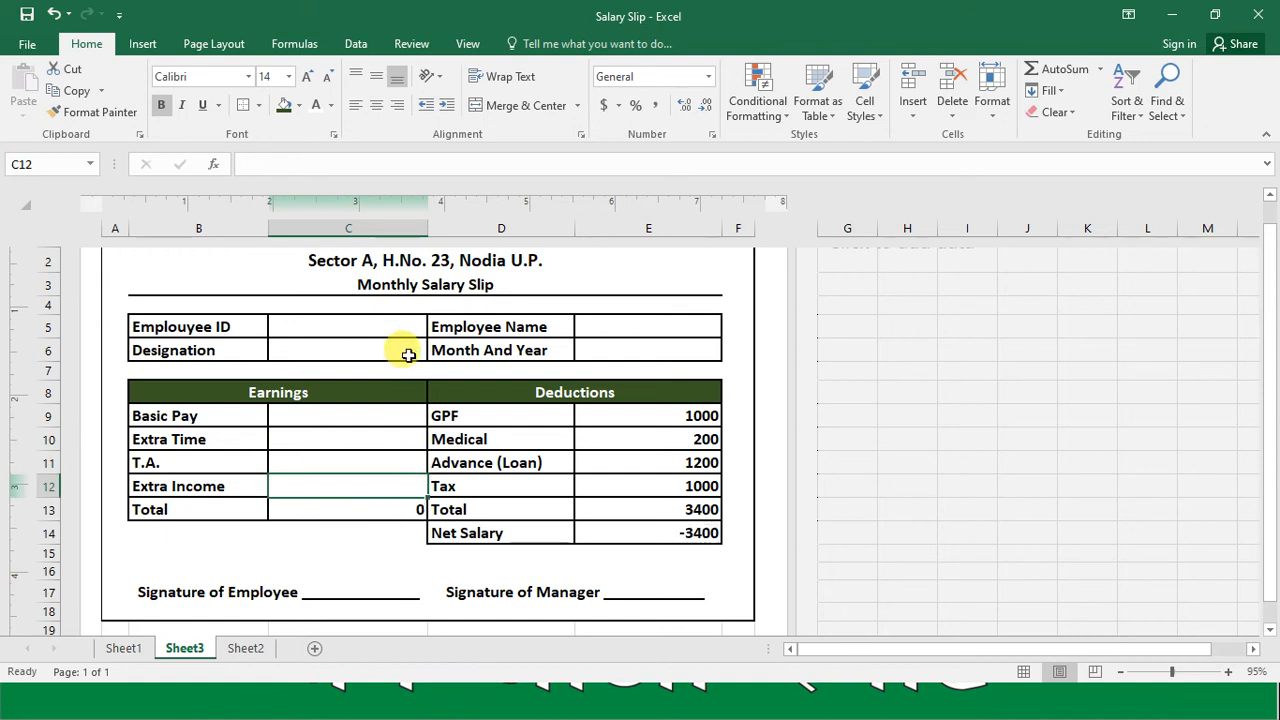
key("Right")
key("Right")
key("Down")
key("shift+Up")
key("shift+Up")
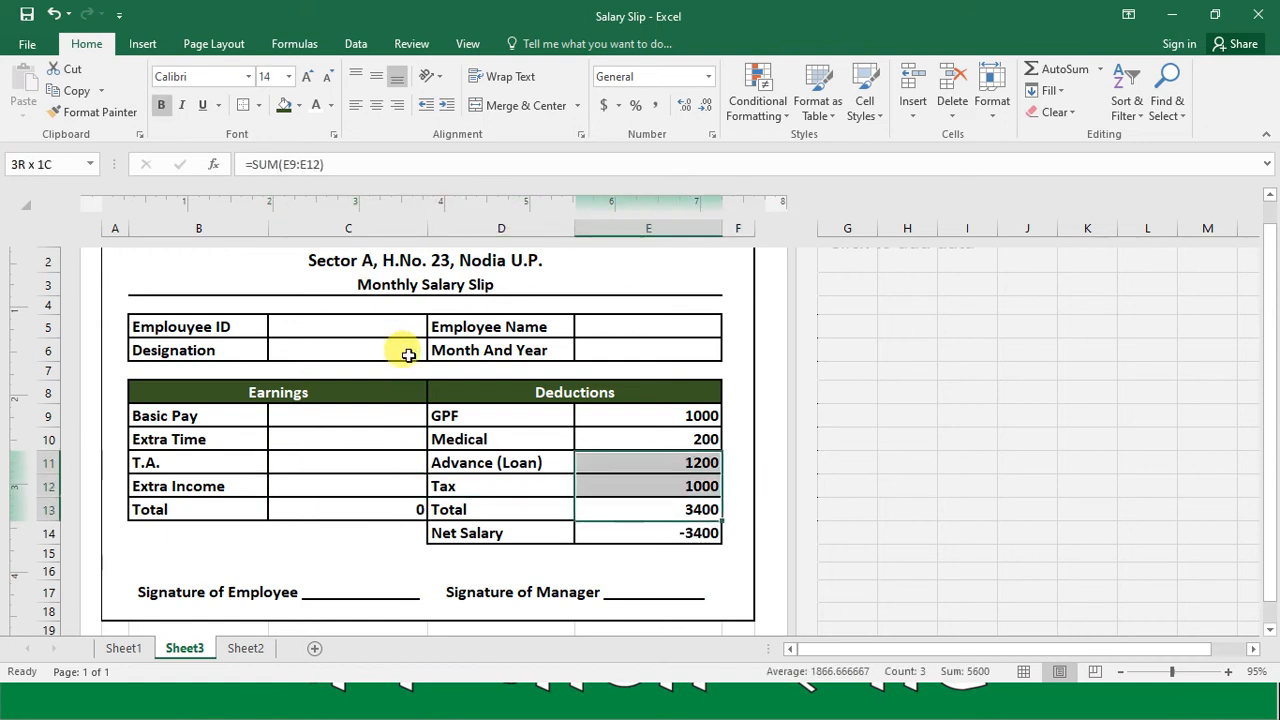
key("shift+Up")
key("shift+Up")
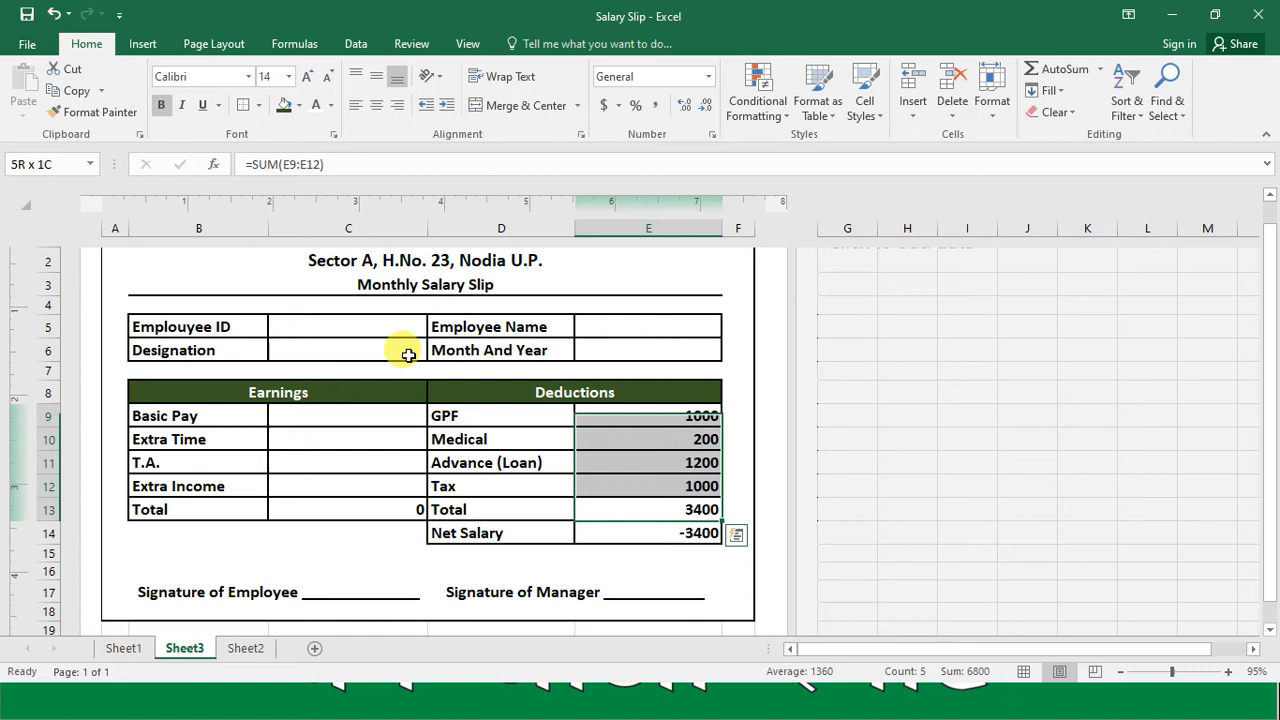
key("Delete")
key("Left")
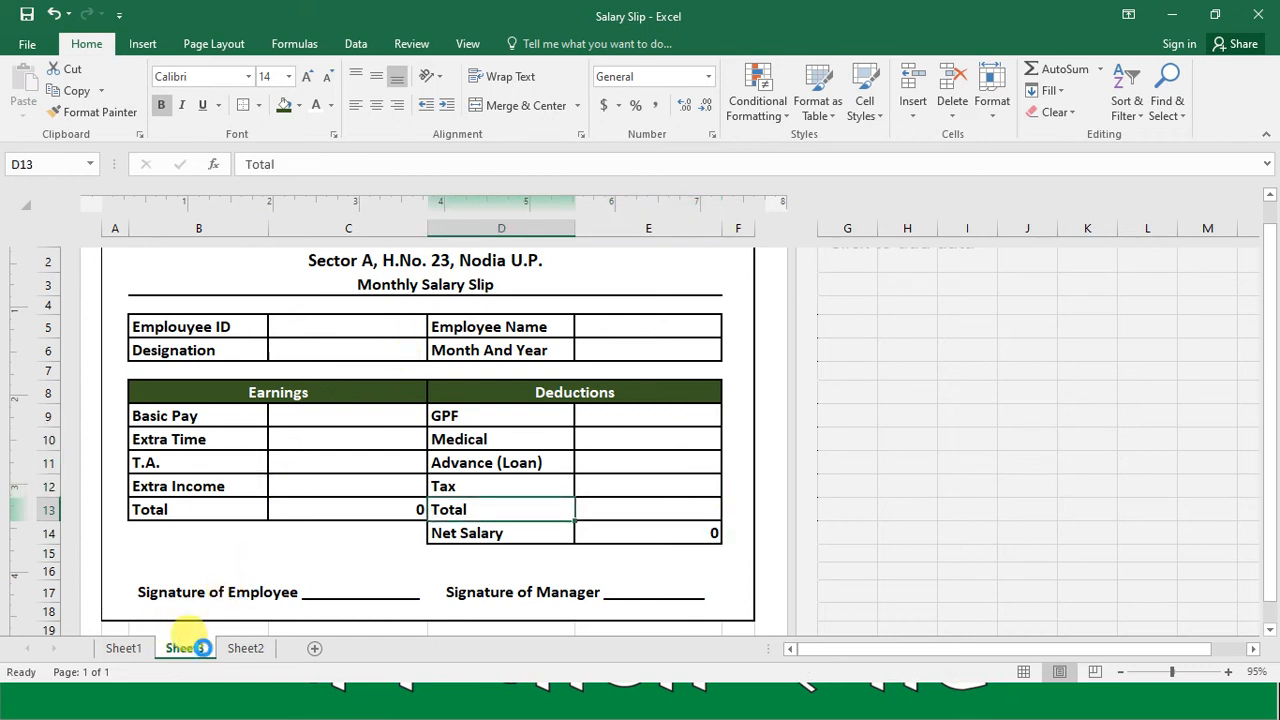
Step: Switch to the employee data table on Sheet2
left_click(243, 648)
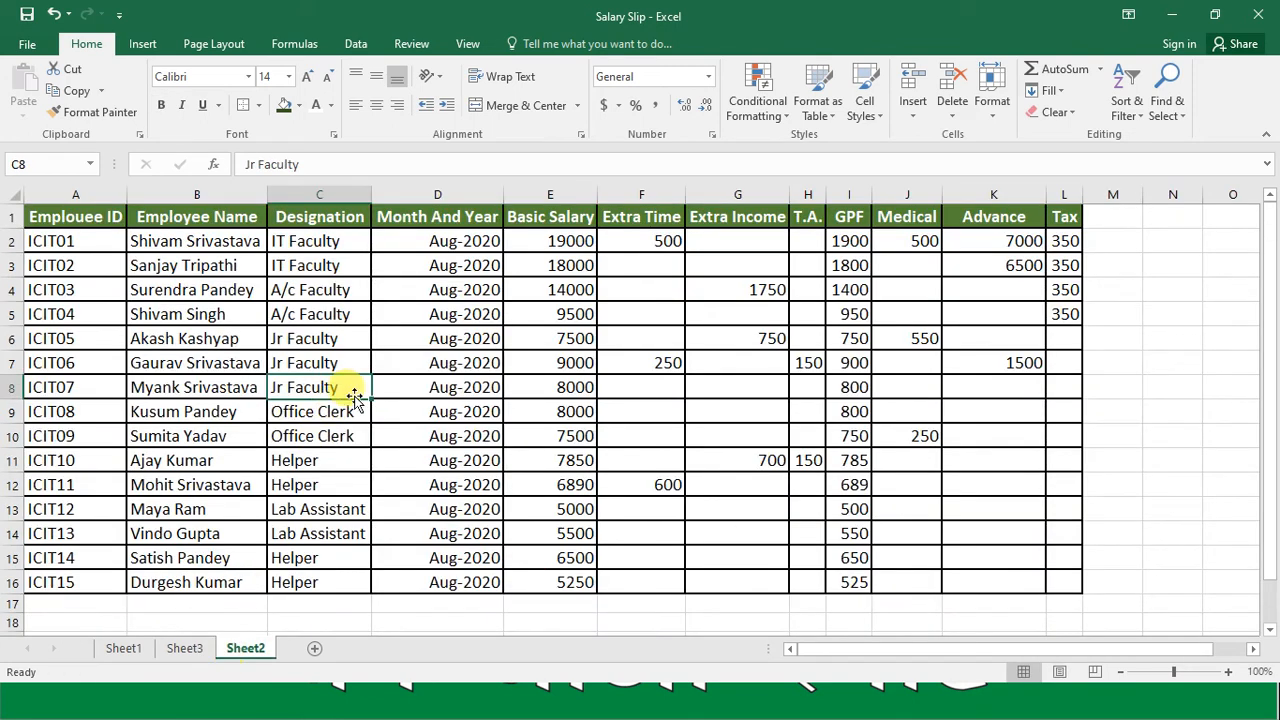
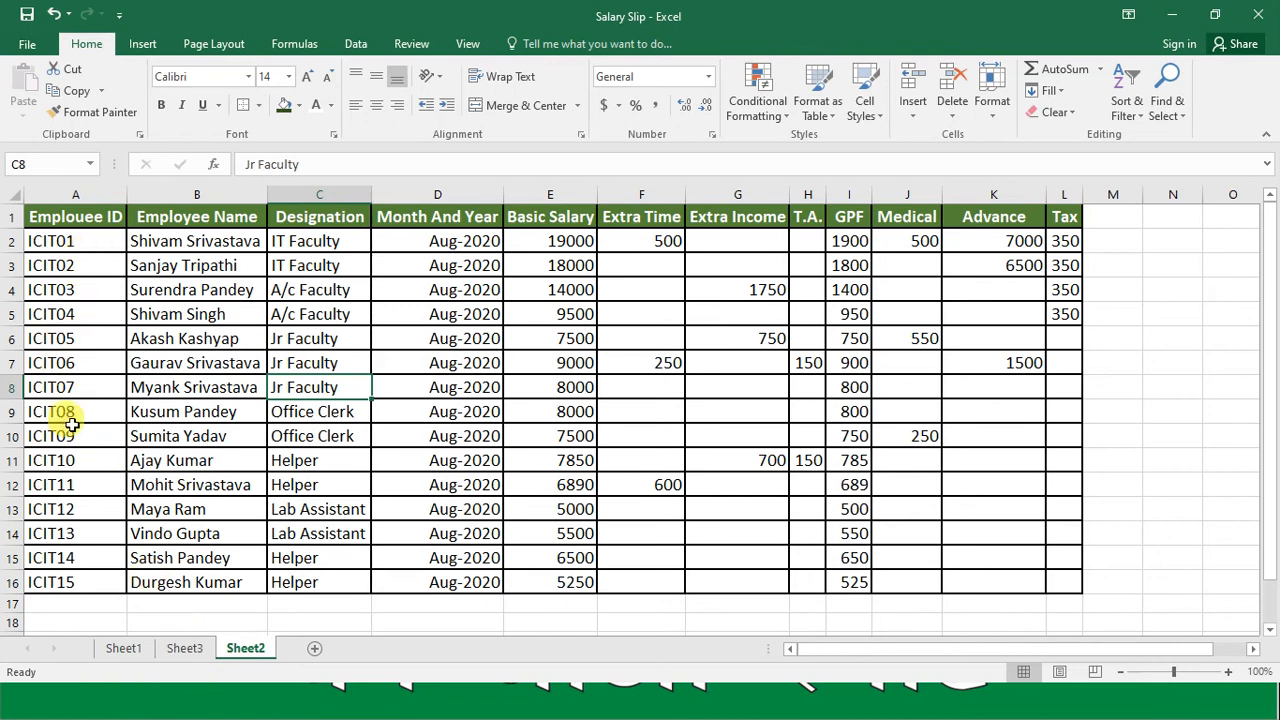
Step: Open data validation for the Employee ID cell C5 on Sheet3 and restrict its allowed values to a List
left_click(185, 649)
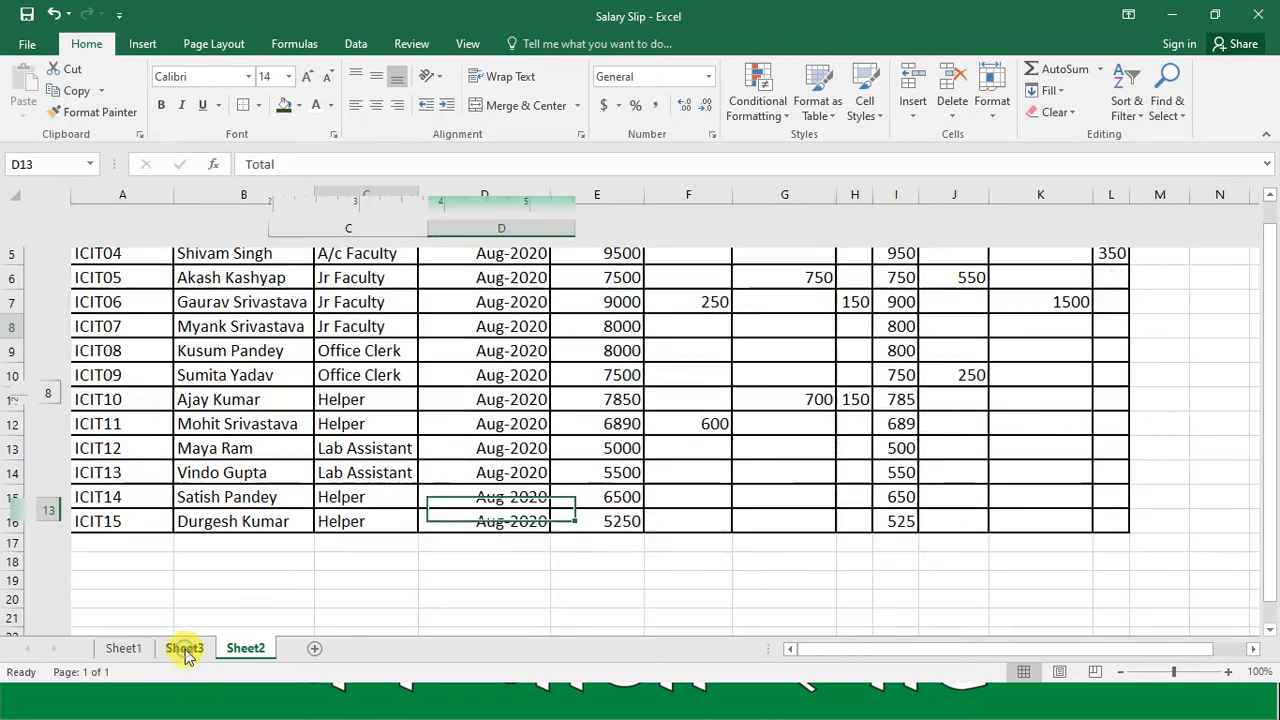
left_click(364, 330)
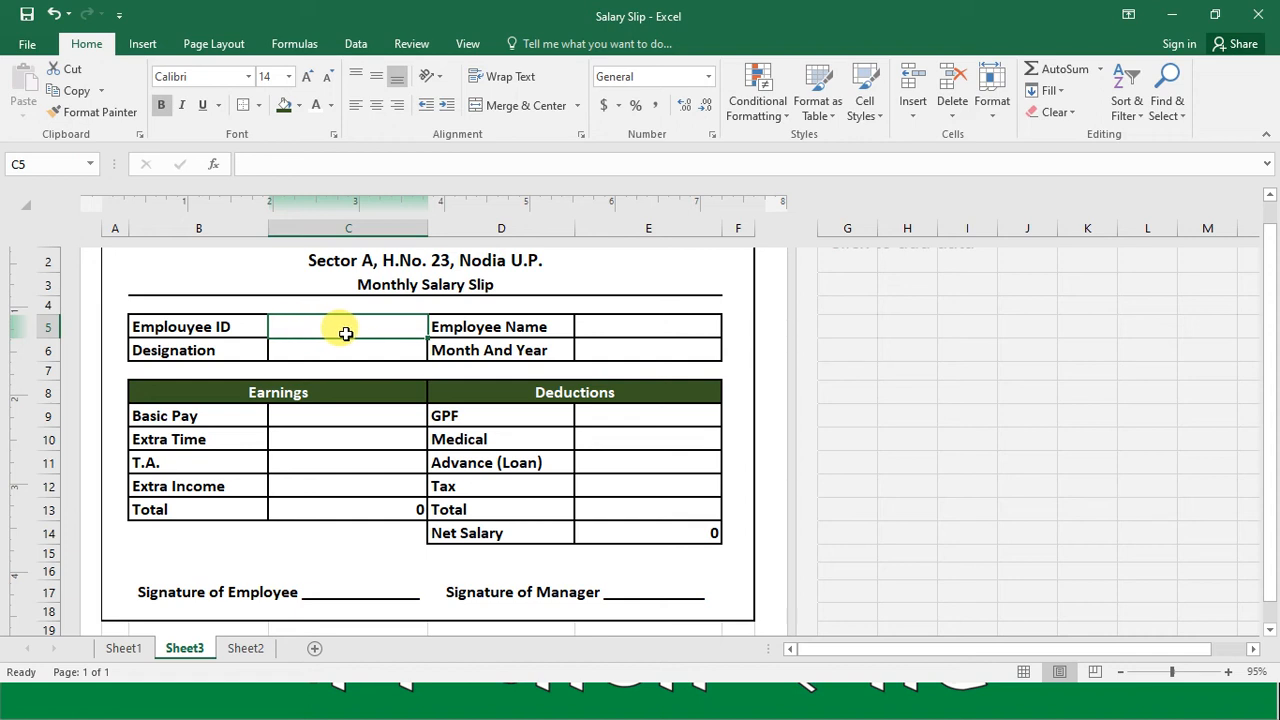
left_click(355, 44)
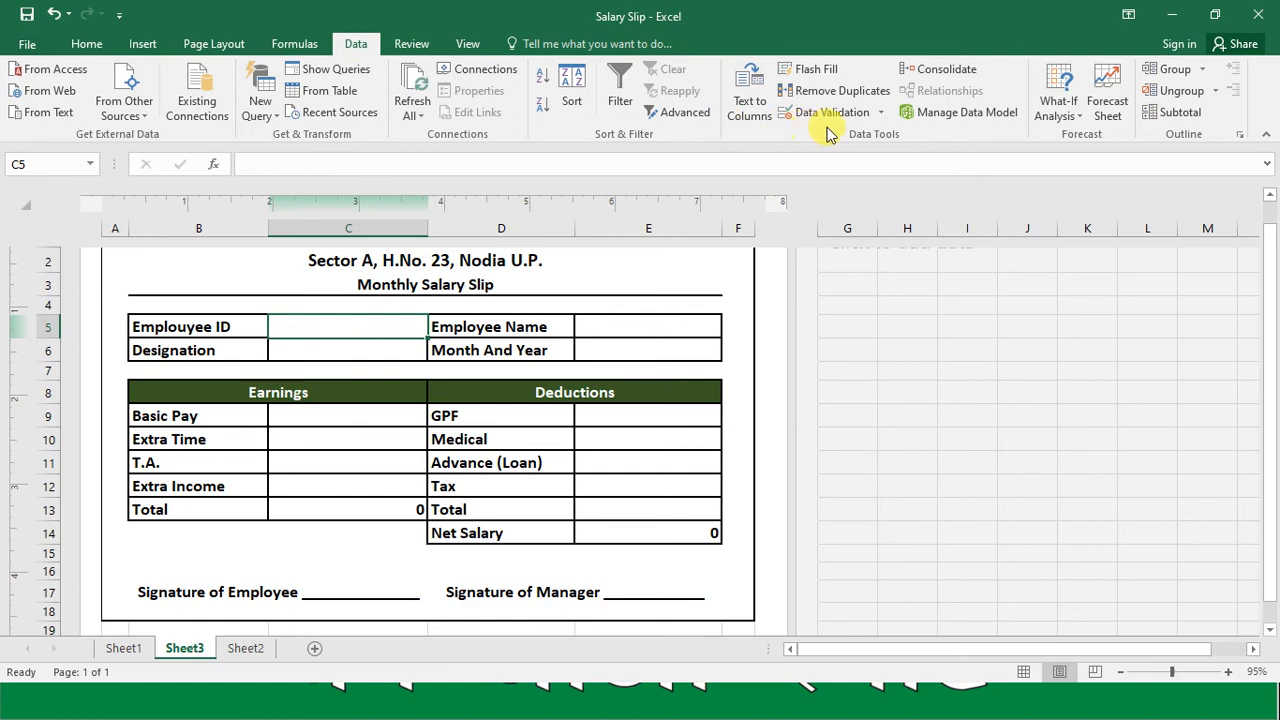
left_click(881, 115)
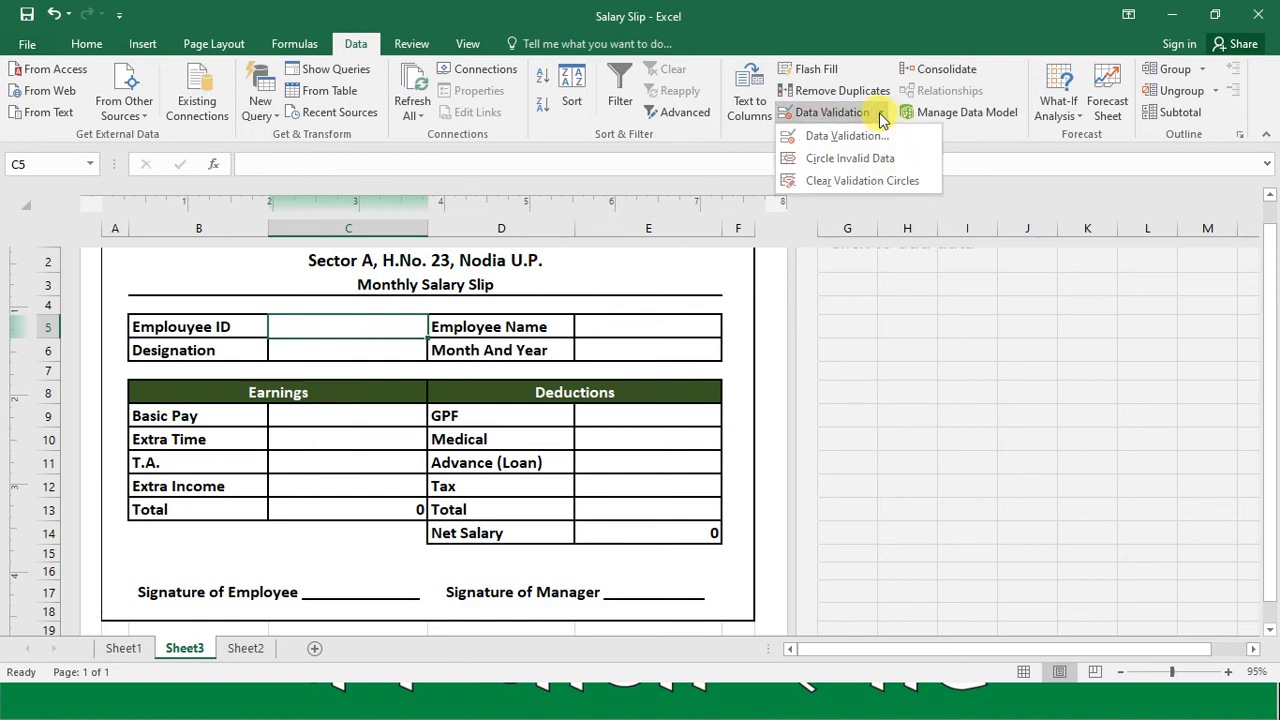
left_click(845, 137)
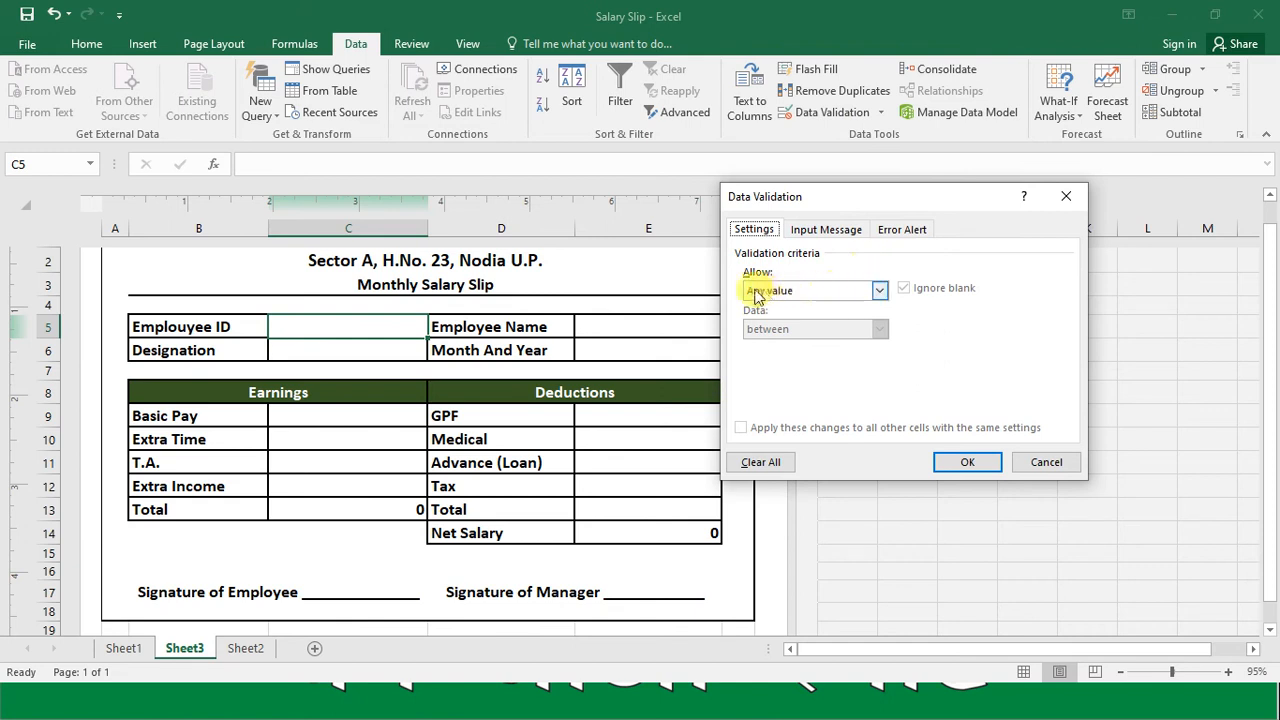
left_click(783, 292)
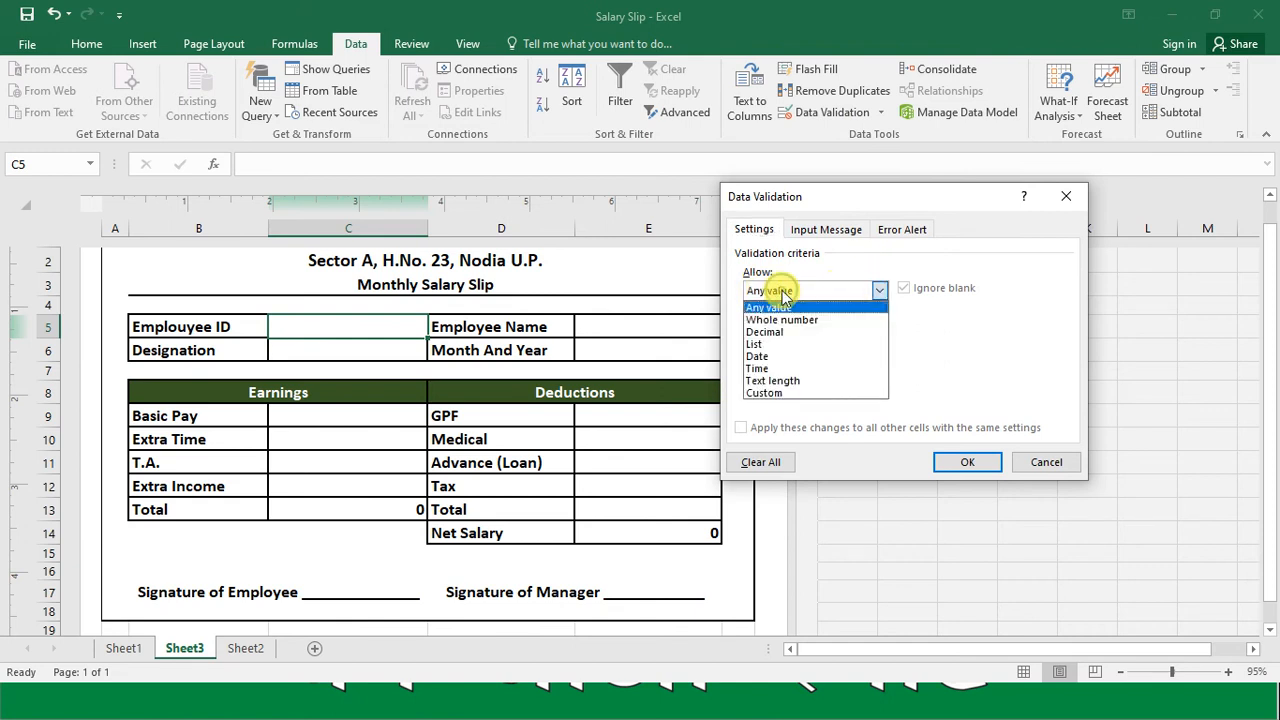
left_click(778, 344)
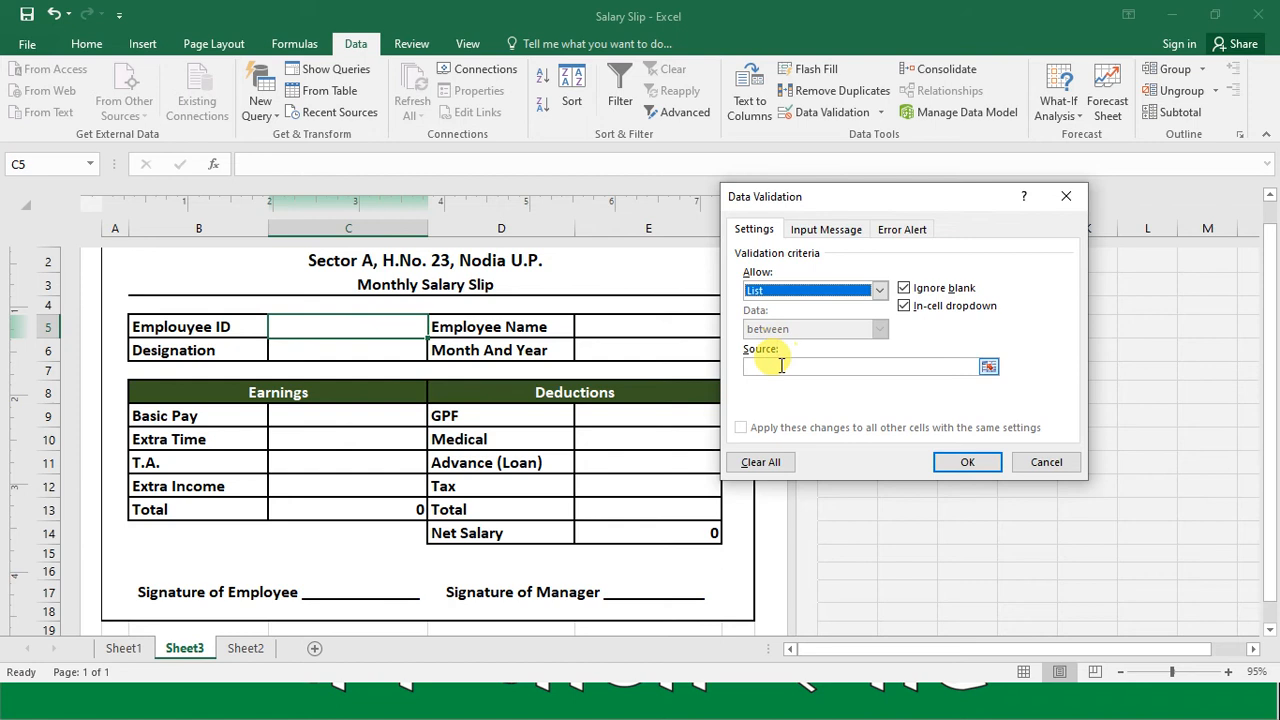
Step: Set the validation list source to the employee IDs in Sheet2!$A$2:$A$16 and apply the rule
left_click(781, 365)
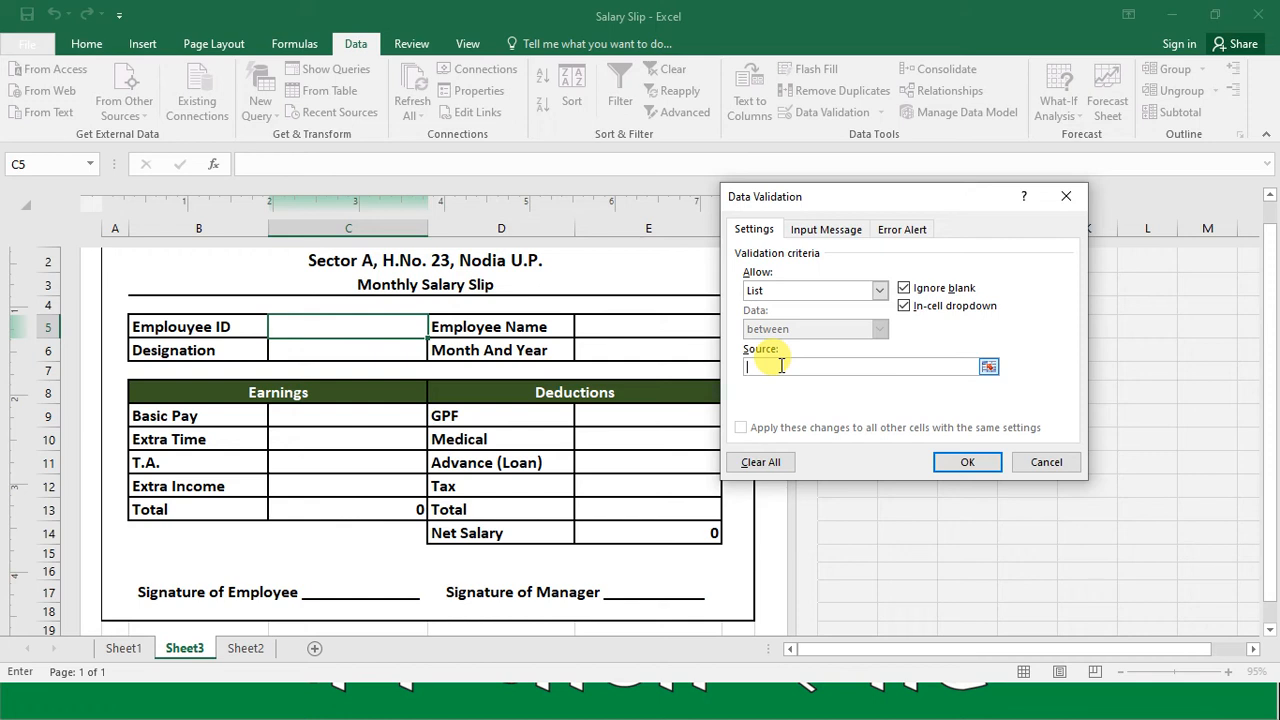
left_click(988, 368)
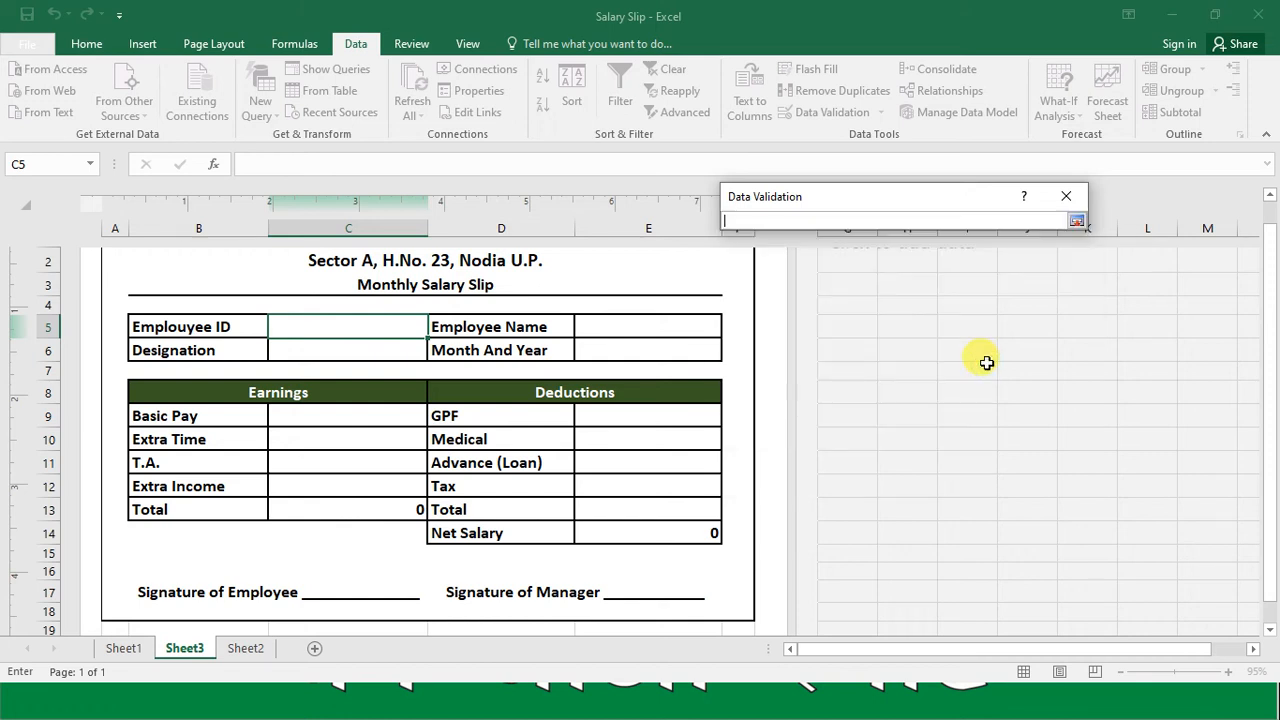
left_click(238, 648)
left_click(106, 243)
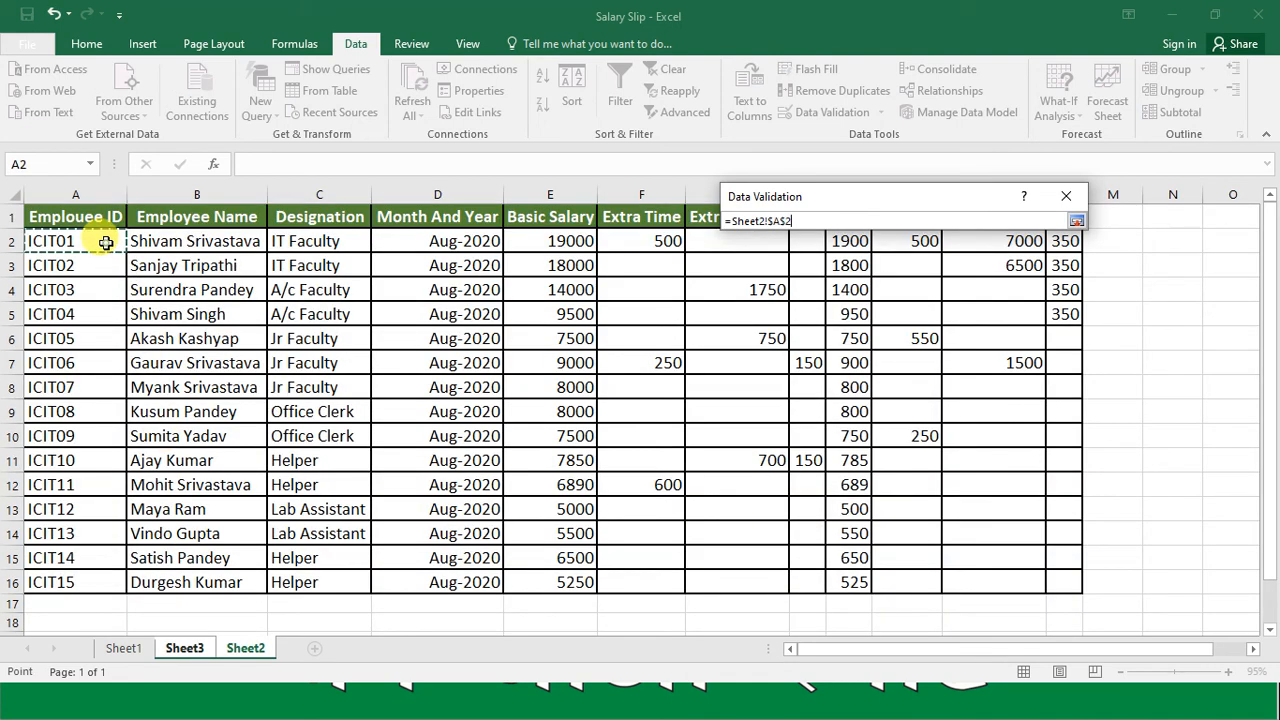
key("shift+Down")
key("shift+Down")
key("shift+Down")
key("shift+Down")
key("shift+Down")
key("shift+Down")
key("shift+Down")
key("shift+Down")
key("shift+Down")
key("shift+Down")
key("shift+Down")
key("shift+Down")
key("shift+Down")
key("shift+Down")
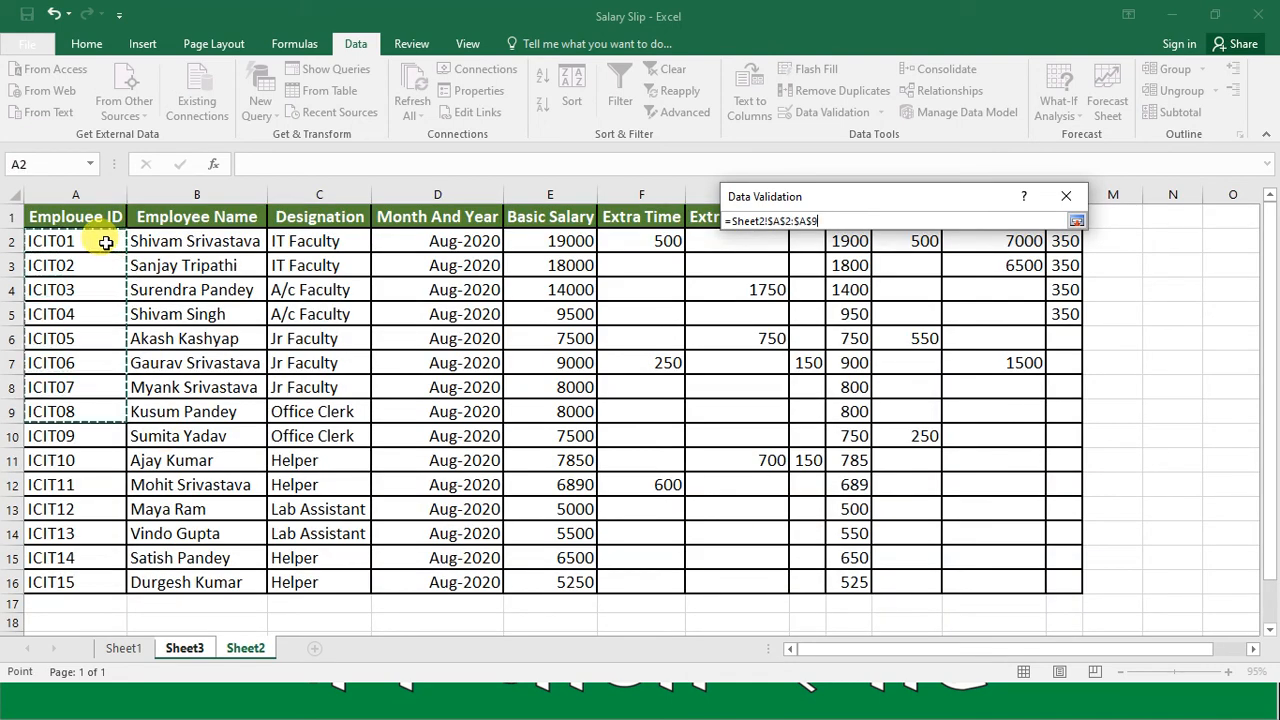
left_click(1076, 220)
left_click(964, 465)
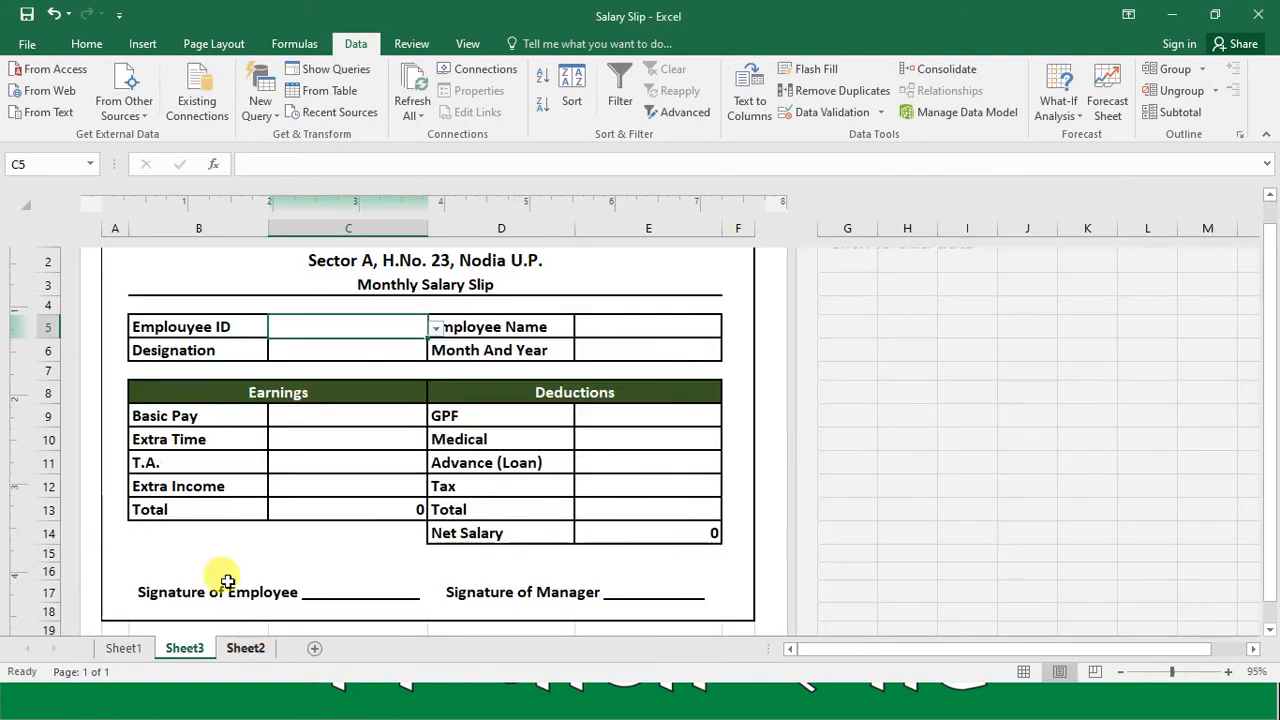
Step: Choose the third employee ID from the dropdown list in C5 of the salary slip
left_click(1189, 677)
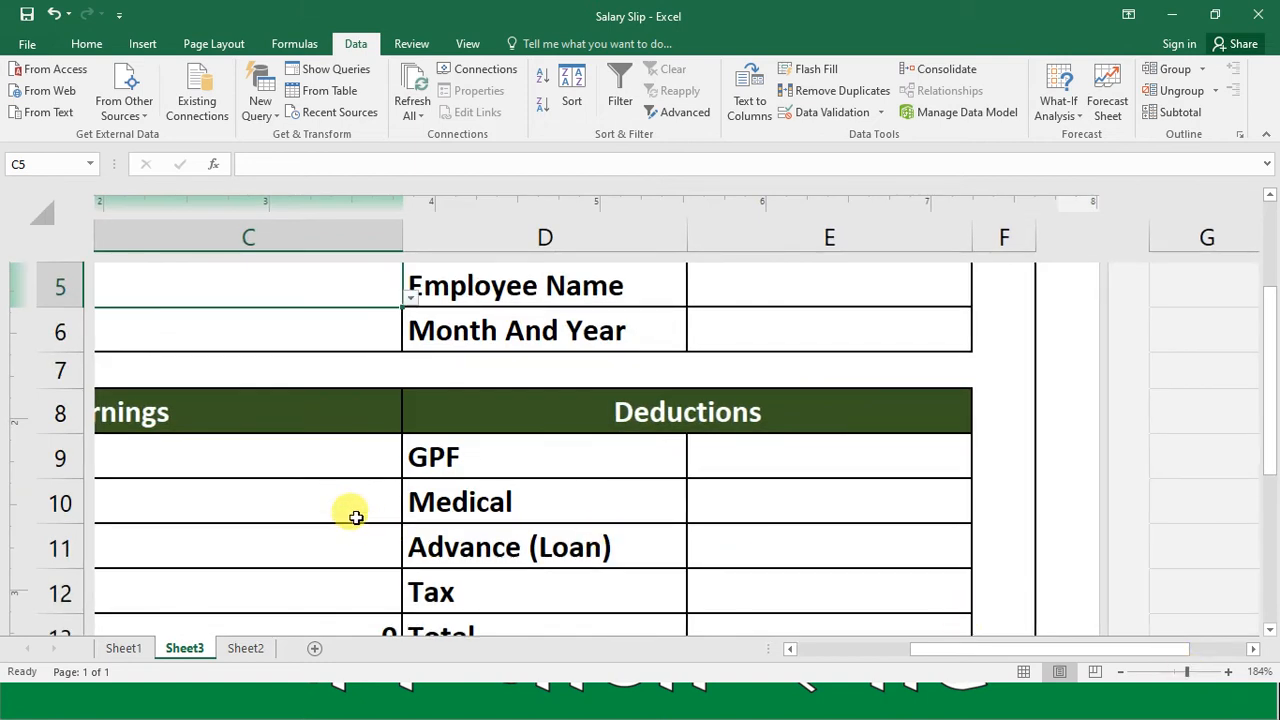
key("Left")
key("Left")
key("Up")
key("Up")
key("Up")
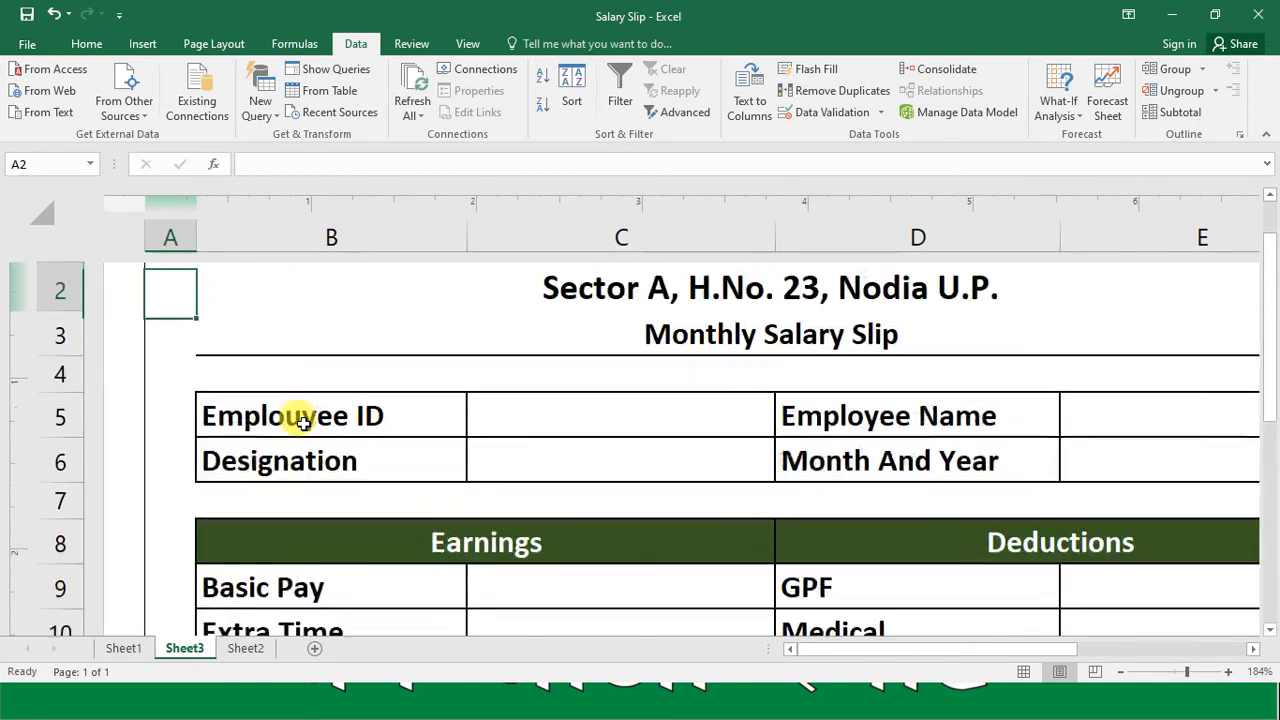
left_click(700, 410)
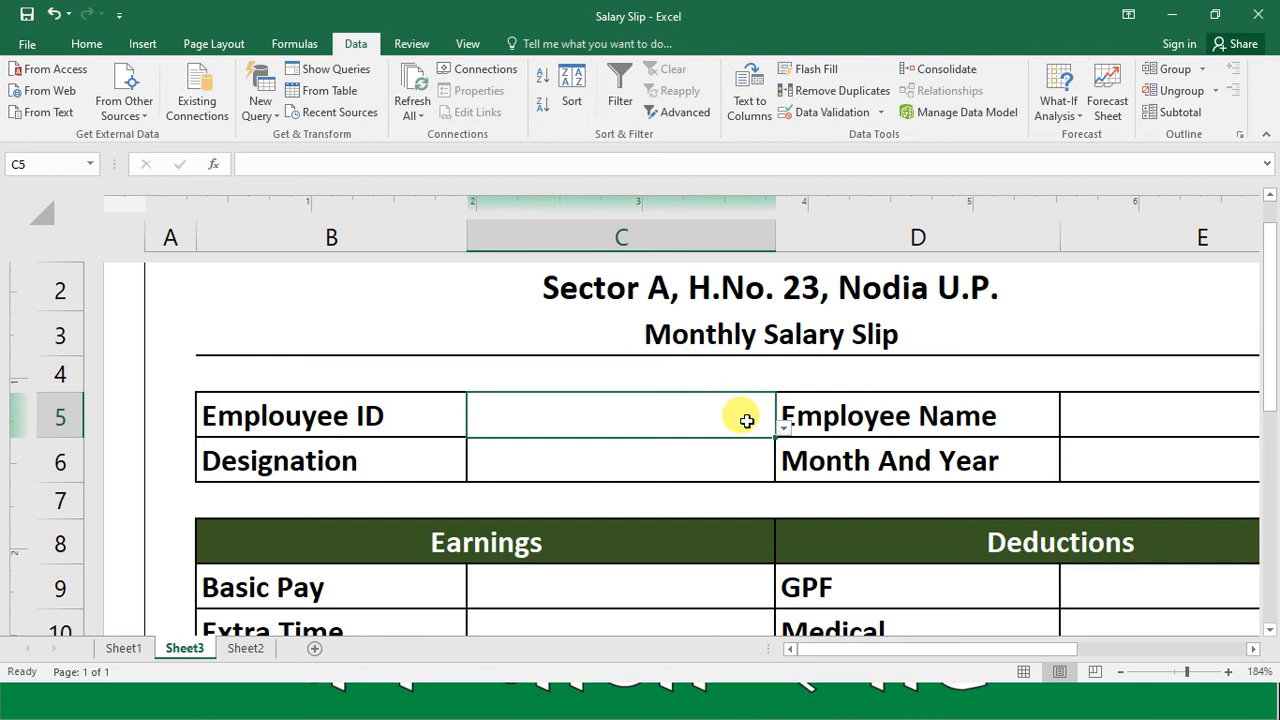
left_click(783, 428)
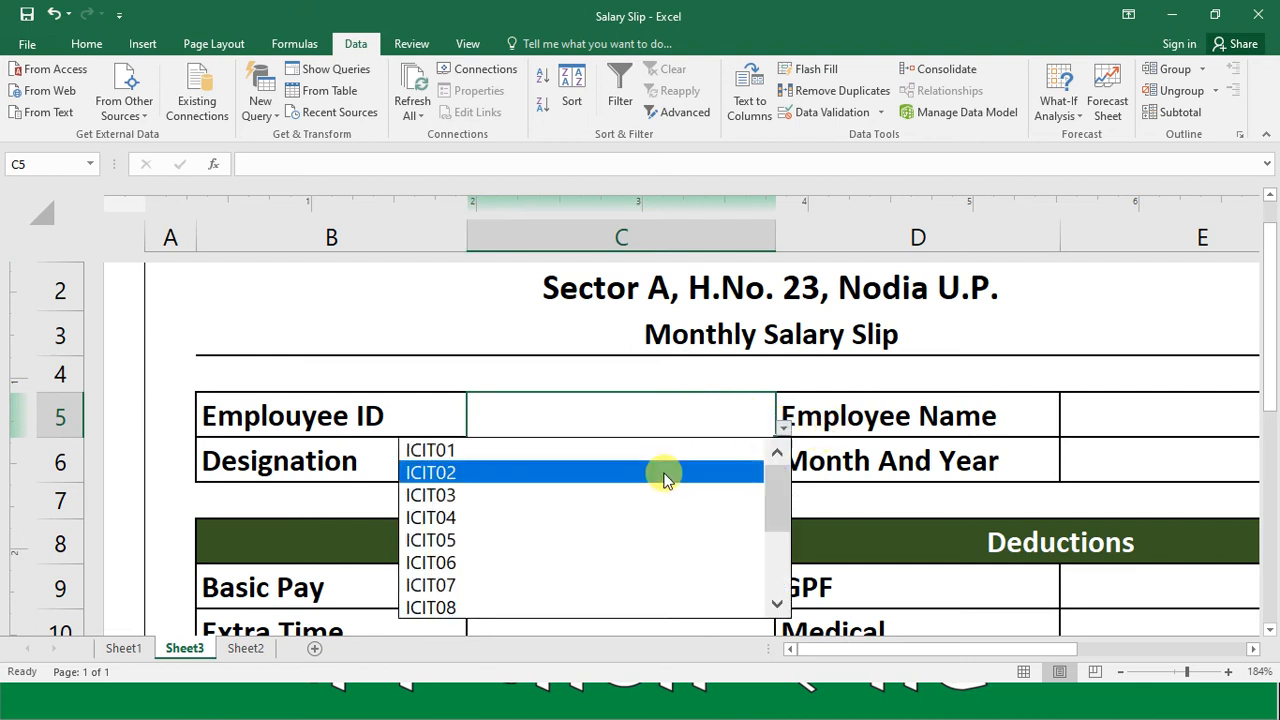
left_click(503, 497)
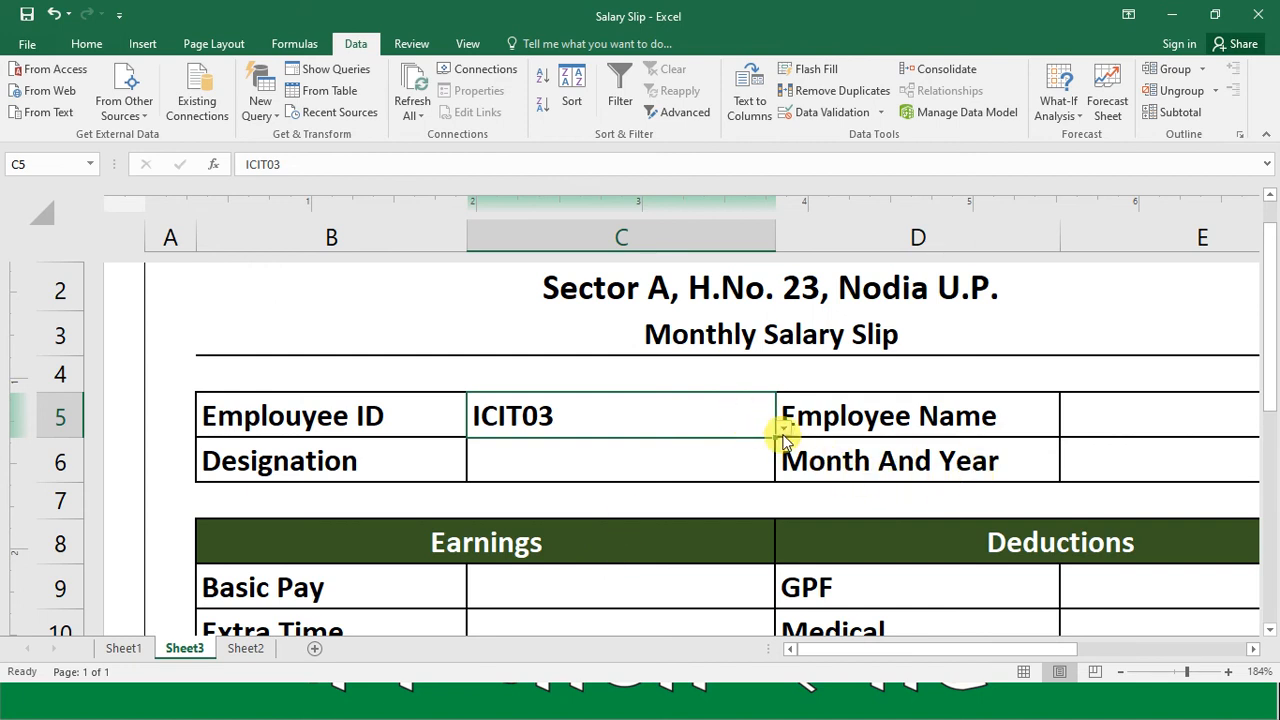
Step: Name the whole employee data table A1:L16 on Sheet2, including its header row, as Emp
left_click(1253, 649)
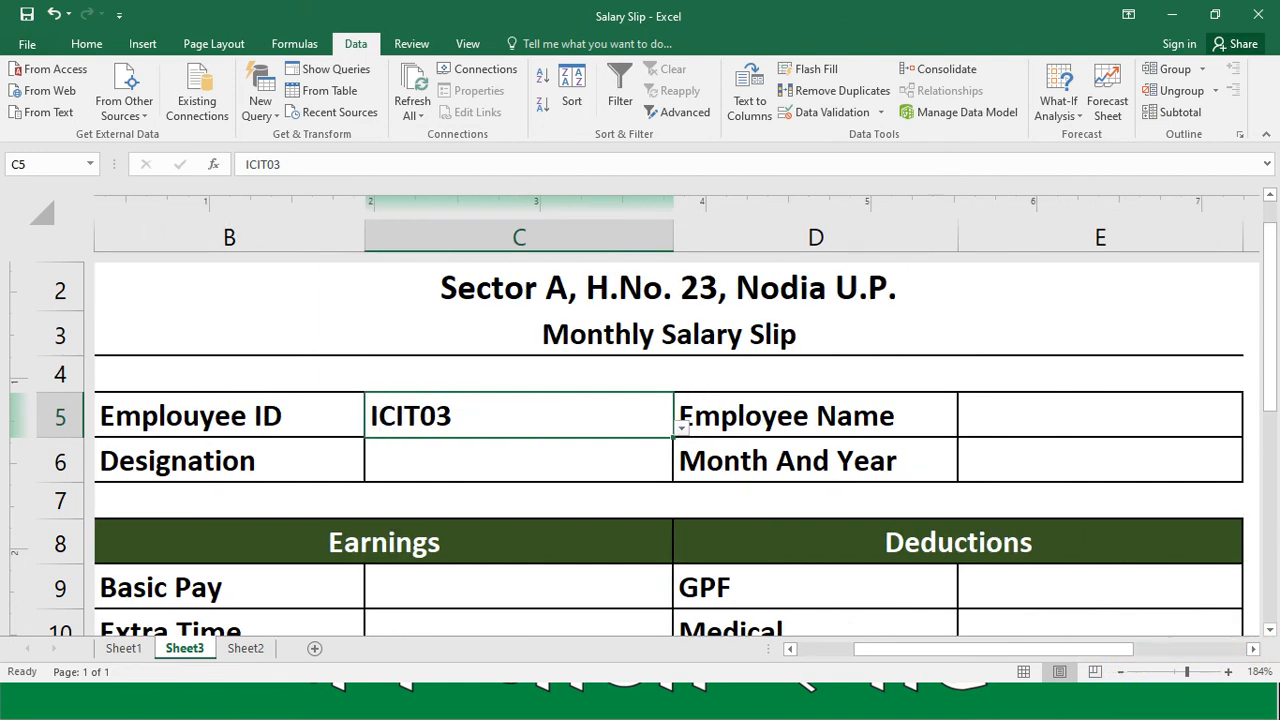
left_click_drag(1190, 676, 1165, 672)
scroll(600, 500, "down", 5, "ctrl")
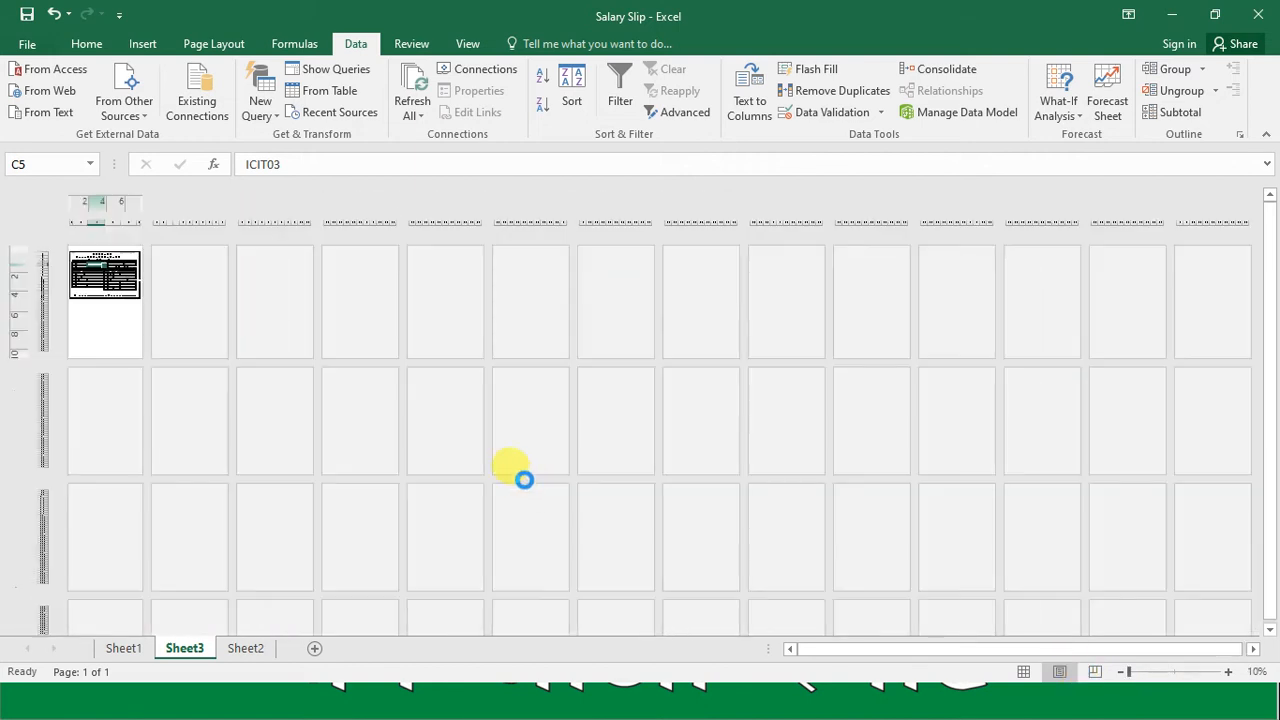
left_click(1174, 672)
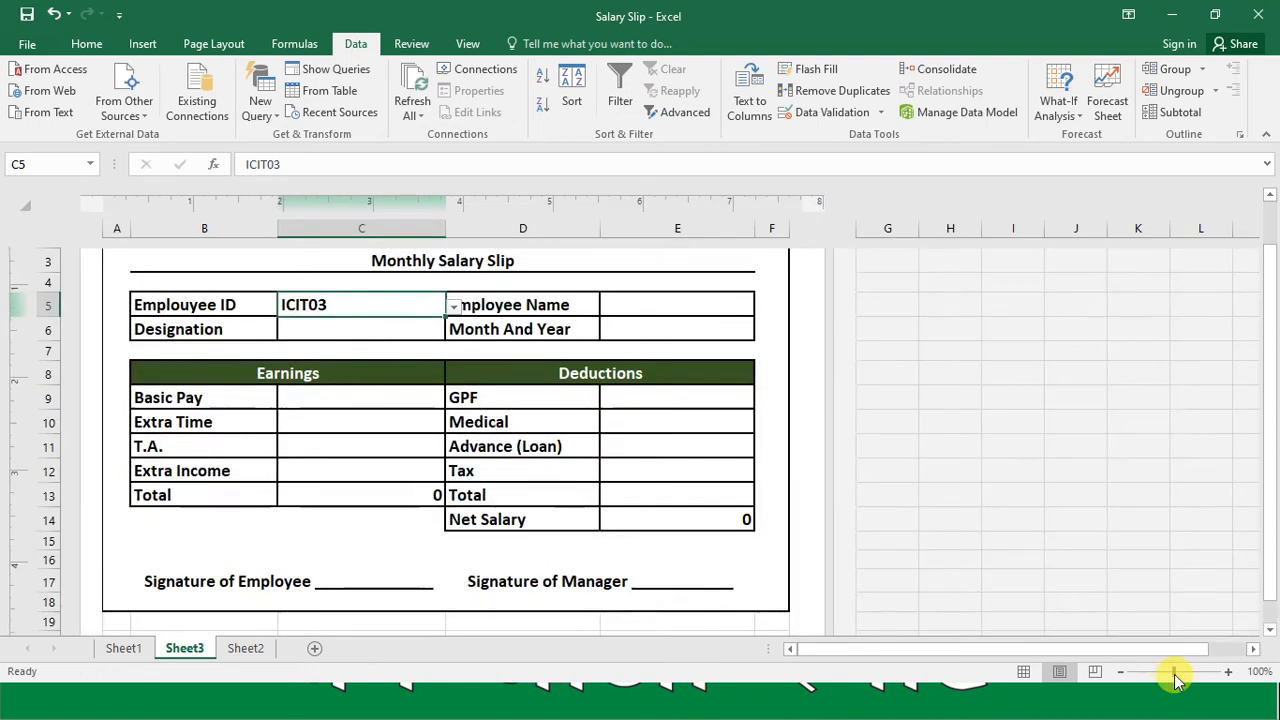
left_click(667, 297)
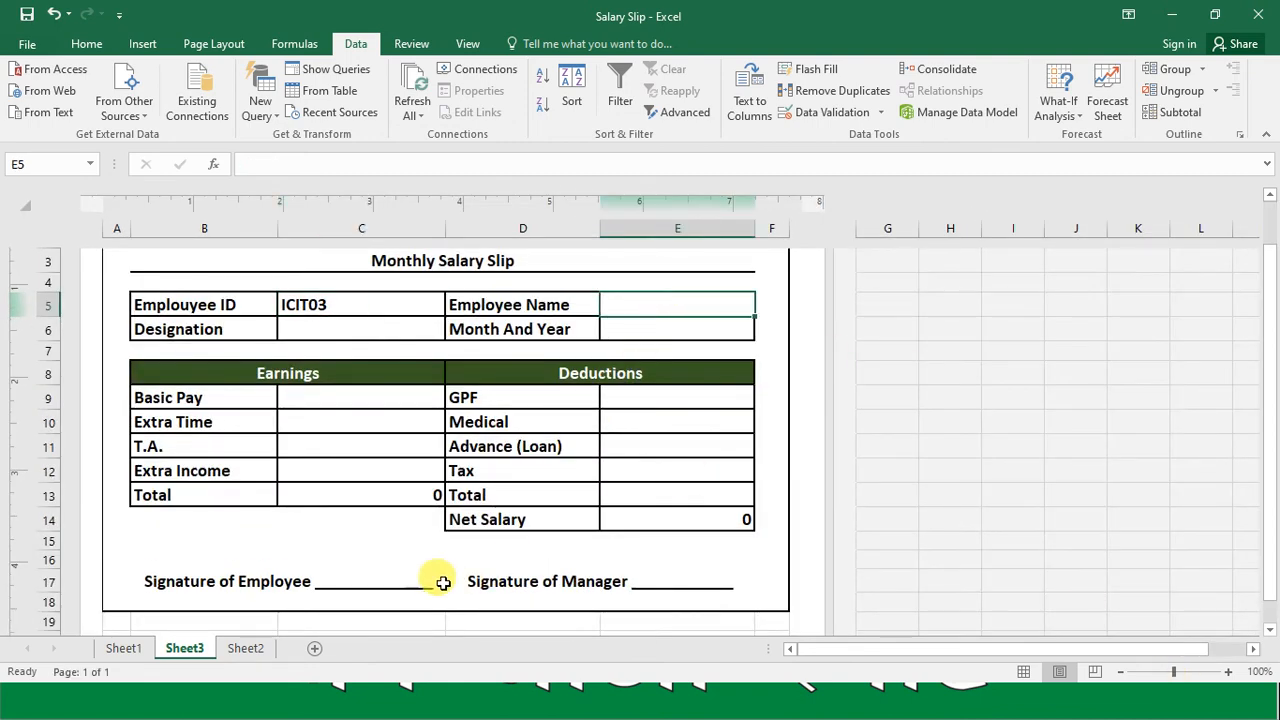
left_click(256, 649)
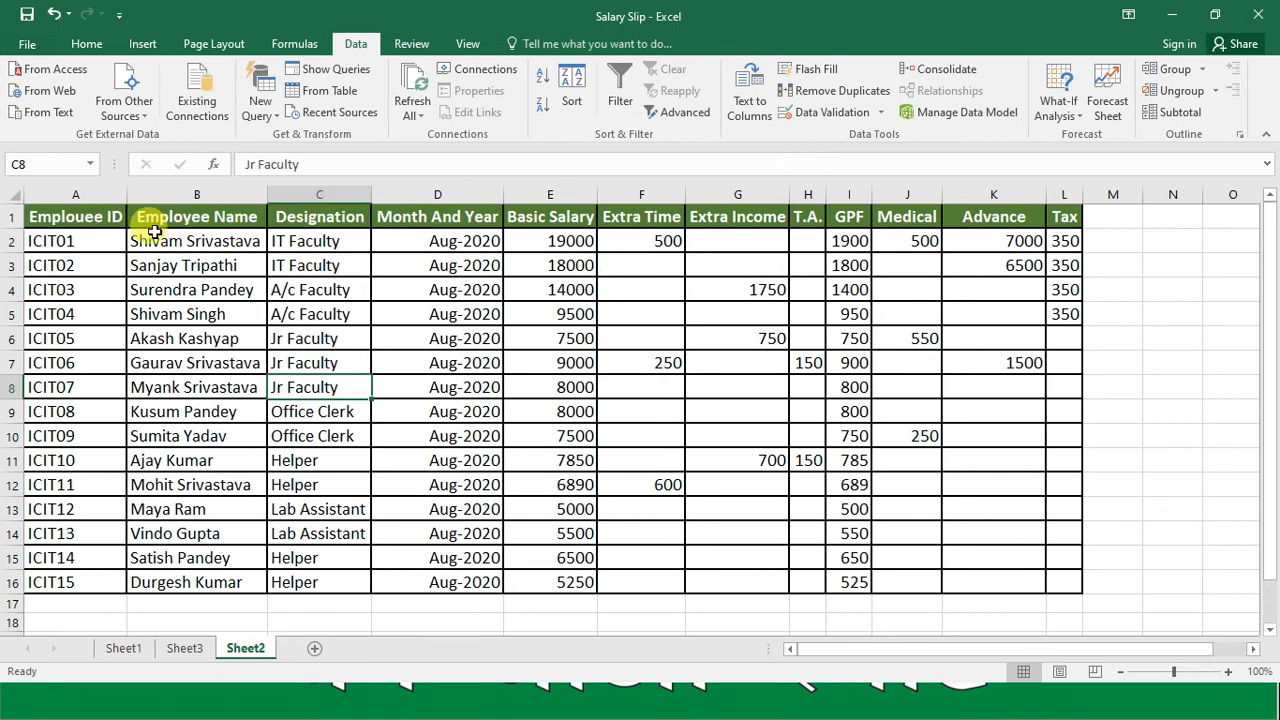
left_click(115, 220)
key("shift+Right")
key("shift+Right")
key("shift+Right")
key("shift+Right")
key("shift+Right")
key("shift+Right")
key("shift+Right")
key("shift+Right")
key("shift+Right")
key("shift+Right")
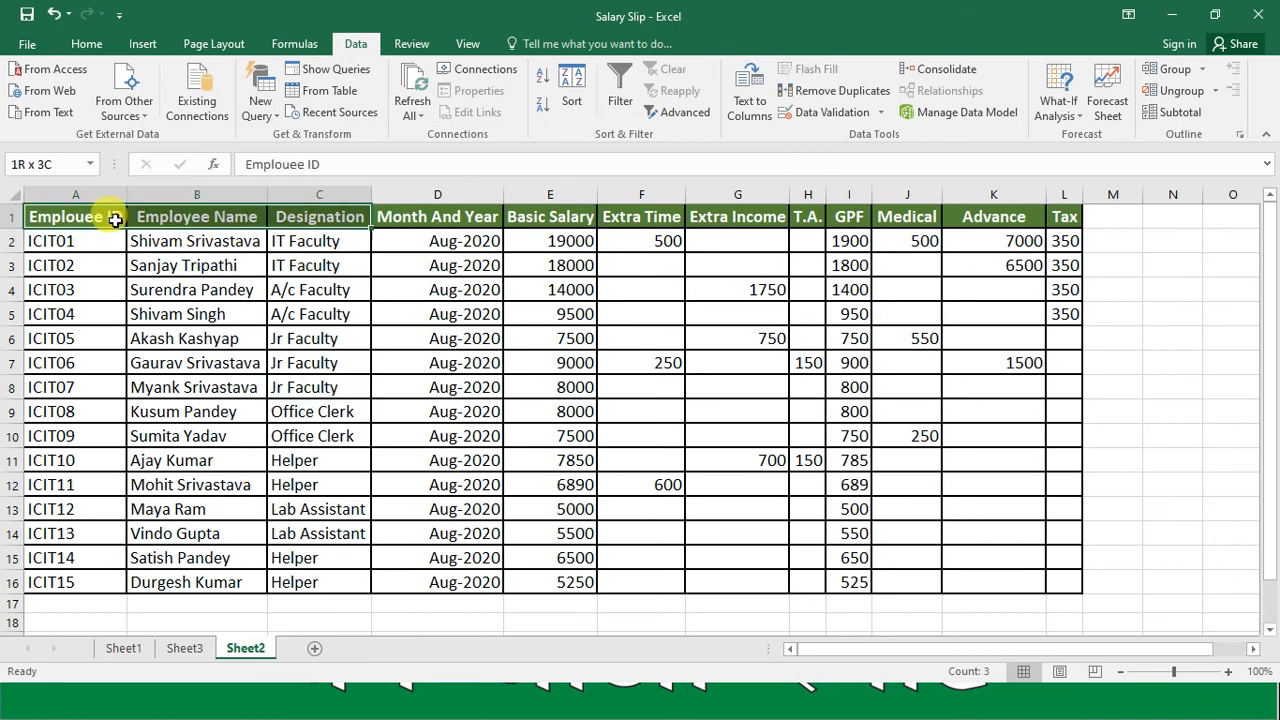
key("shift+Right")
key("shift+Down")
key("shift+Down")
key("shift+Down")
key("shift+Down")
key("shift+Down")
key("shift+Down")
key("shift+Down")
key("shift+Down")
key("shift+Down")
key("shift+Down")
key("shift+Down")
key("shift+Down")
key("shift+Down")
key("shift+Down")
key("shift+Down")
key("shift+Down")
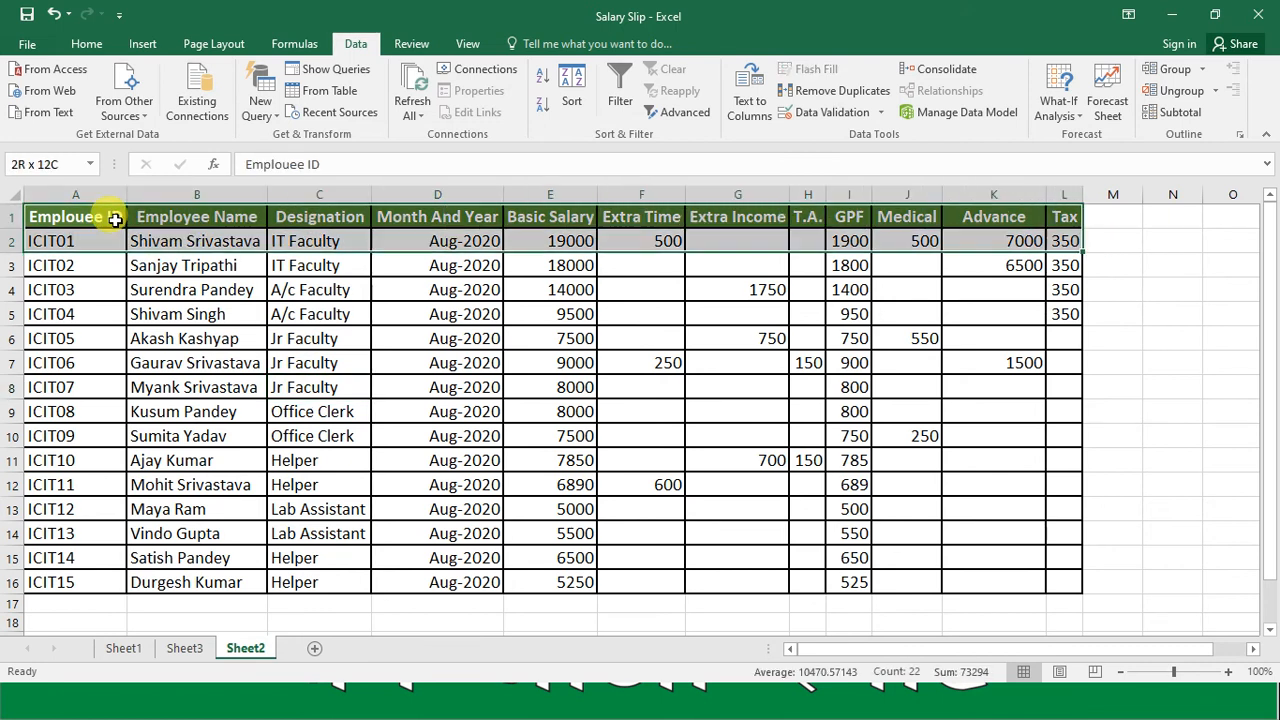
key("shift+Up")
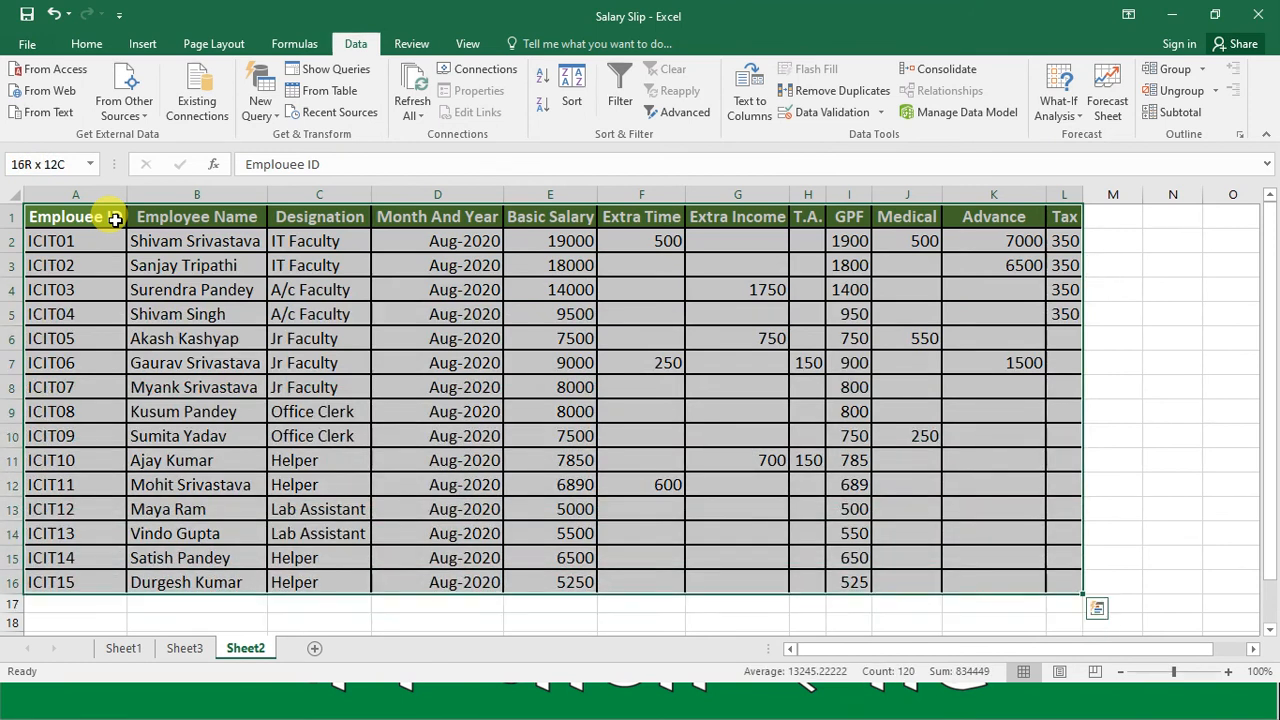
left_click(45, 165)
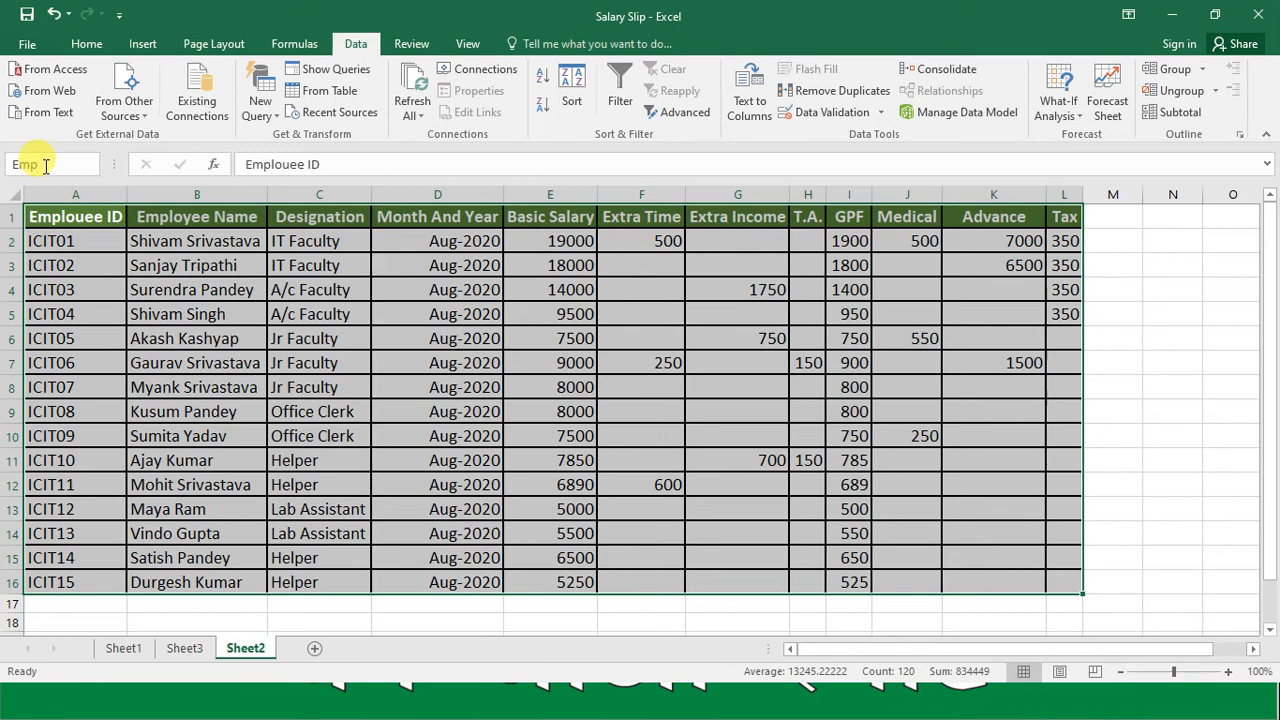
key("Return")
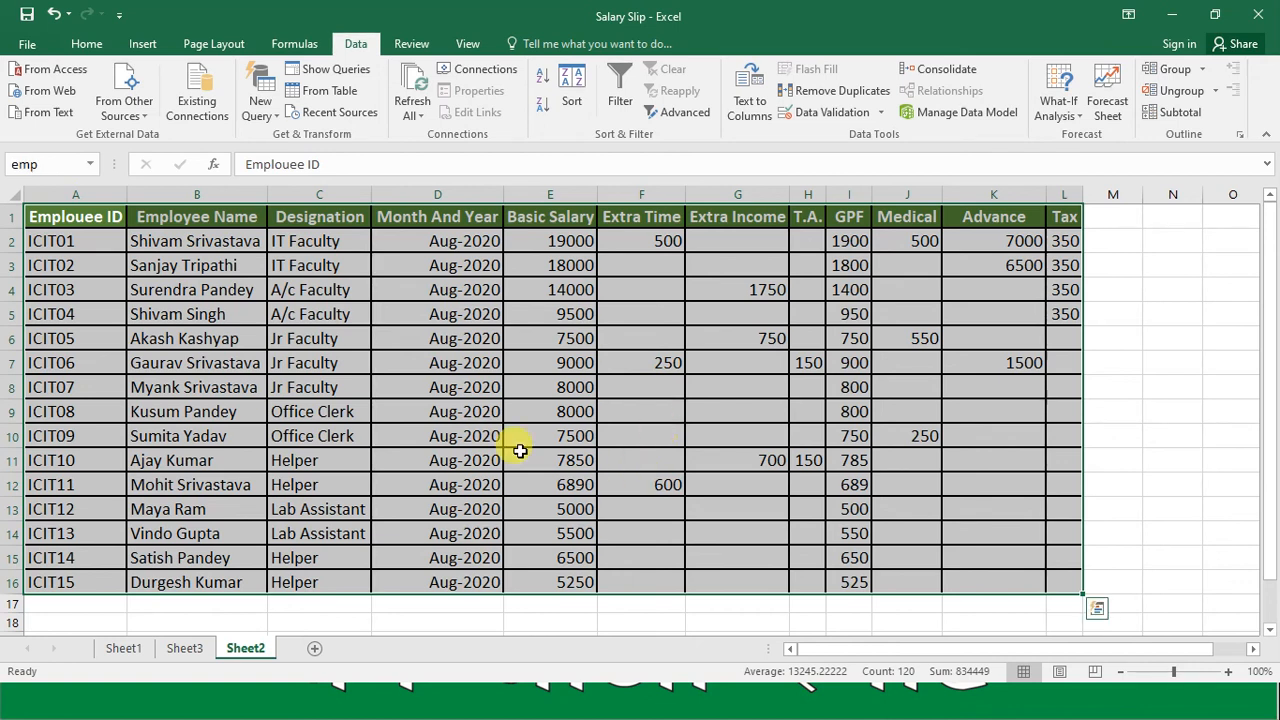
left_click(177, 360)
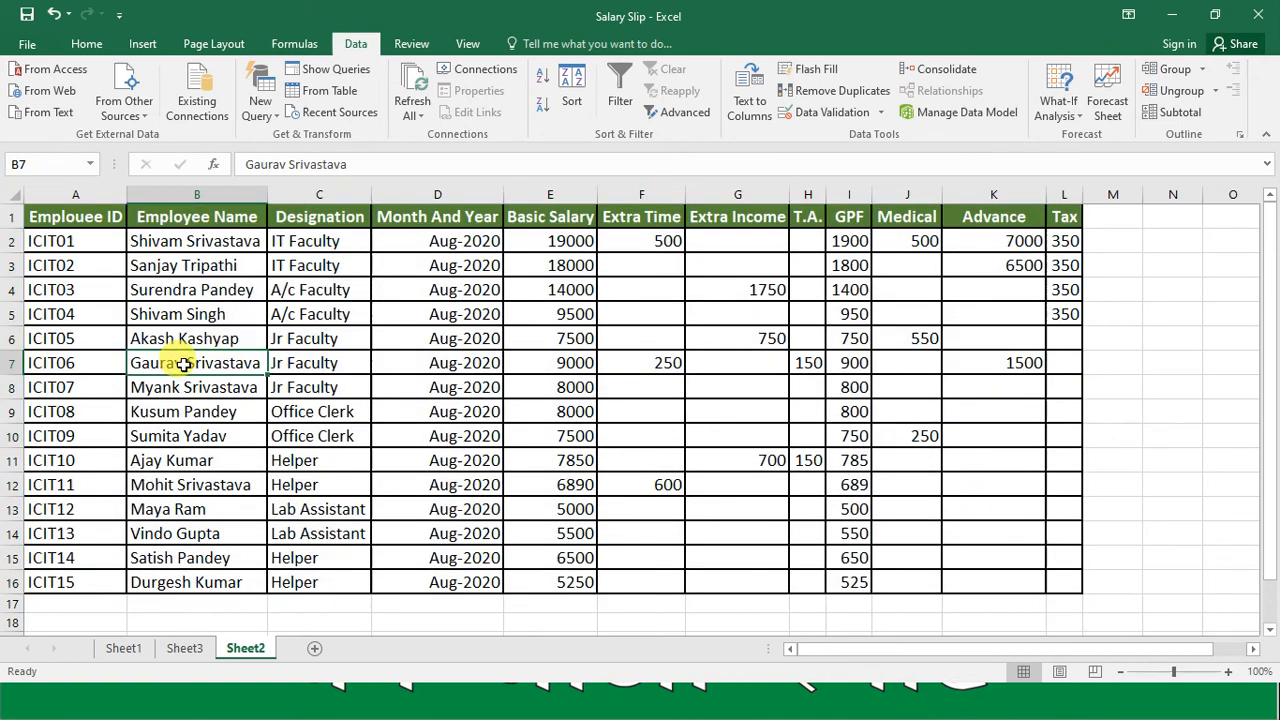
Step: Begin a VLOOKUP formula in the Employee Name cell E5 on Sheet3 with lookup value $C$5 and table array EMP
left_click(188, 648)
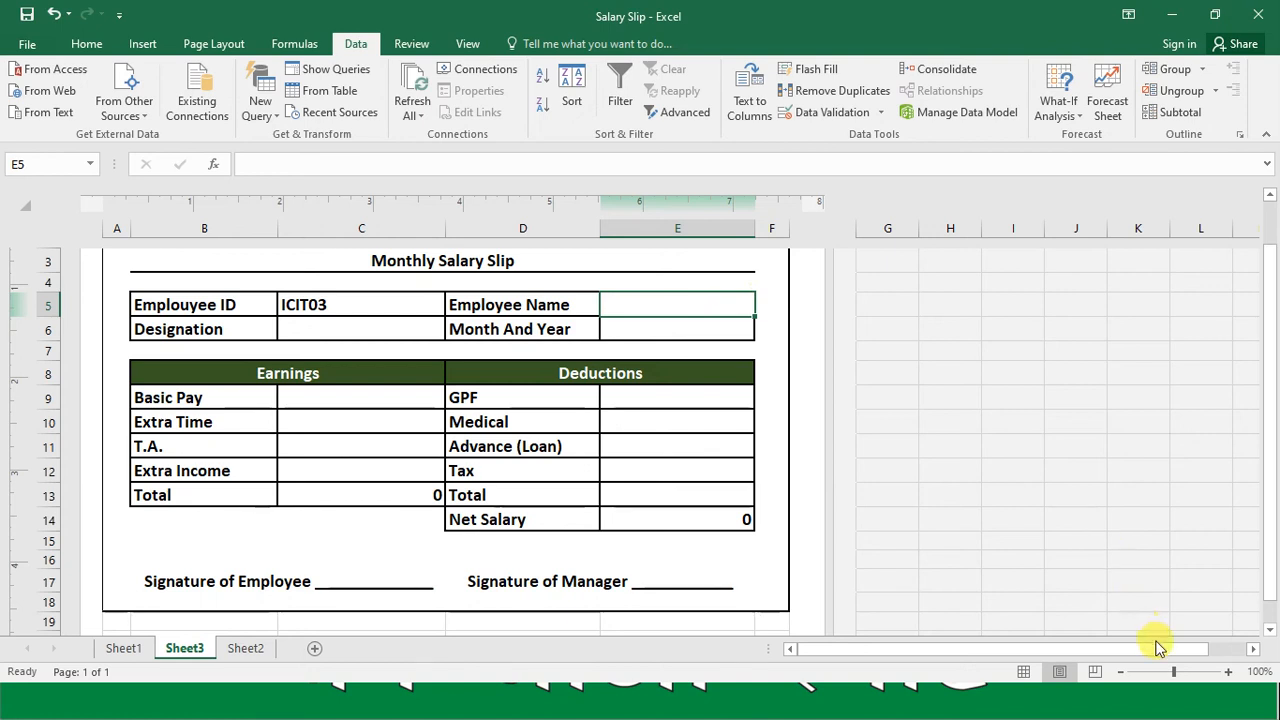
left_click_drag(1173, 672, 1183, 672)
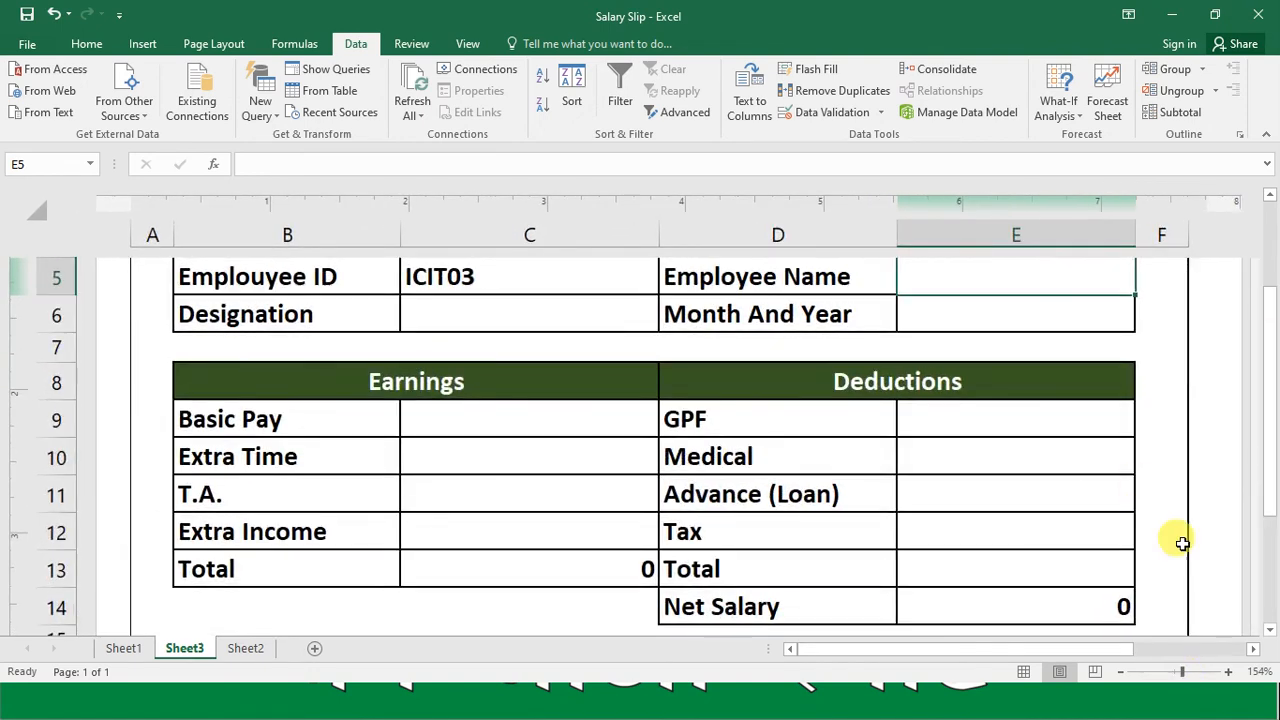
left_click(1253, 649)
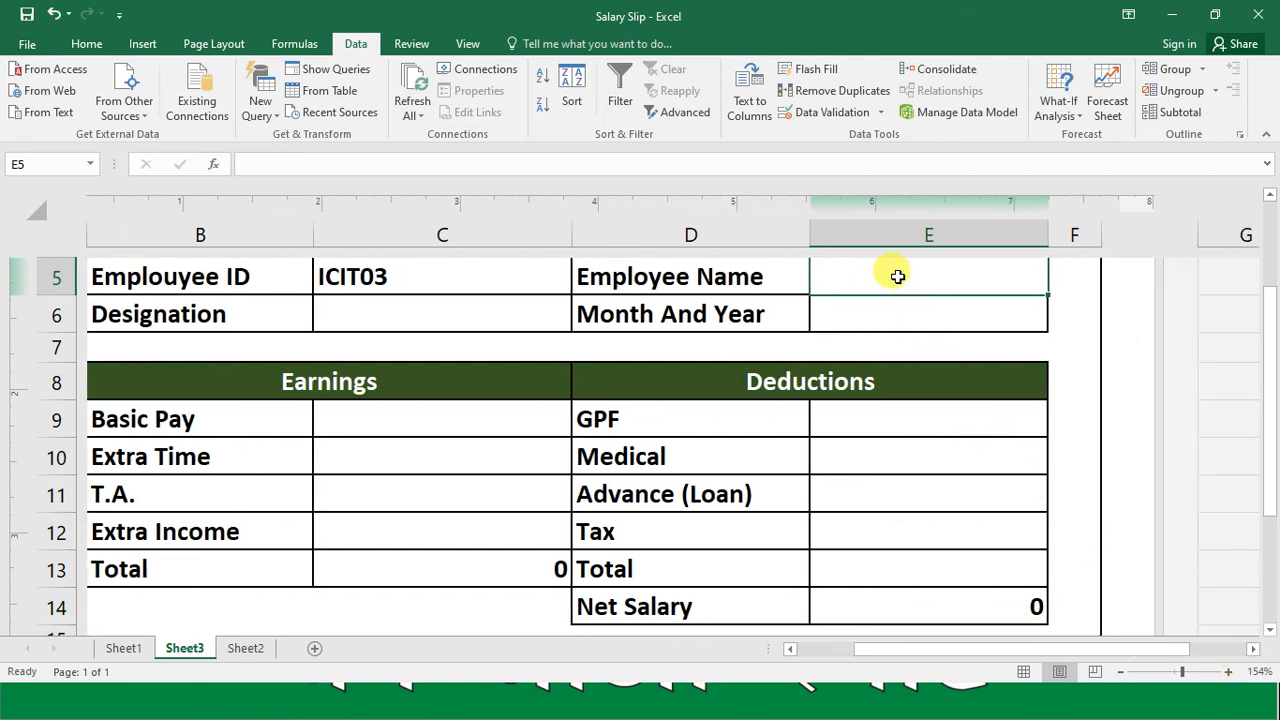
type("=")
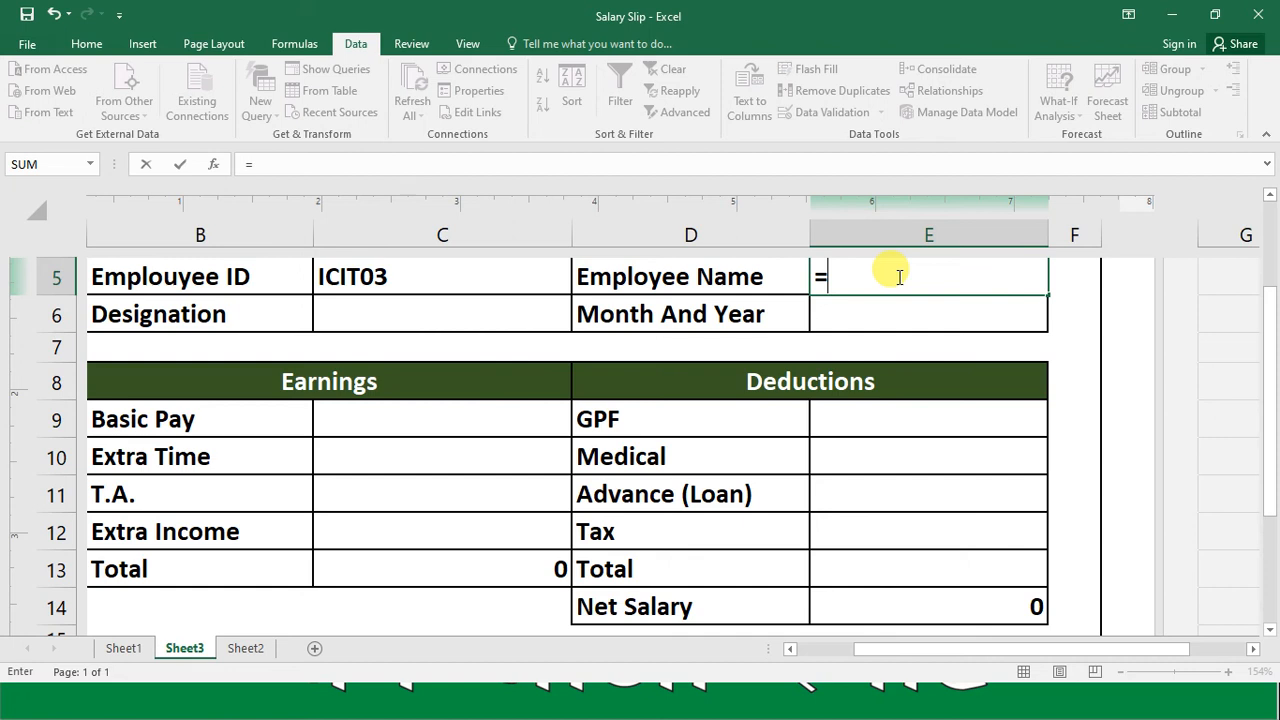
type("VLOOKUP($C$")
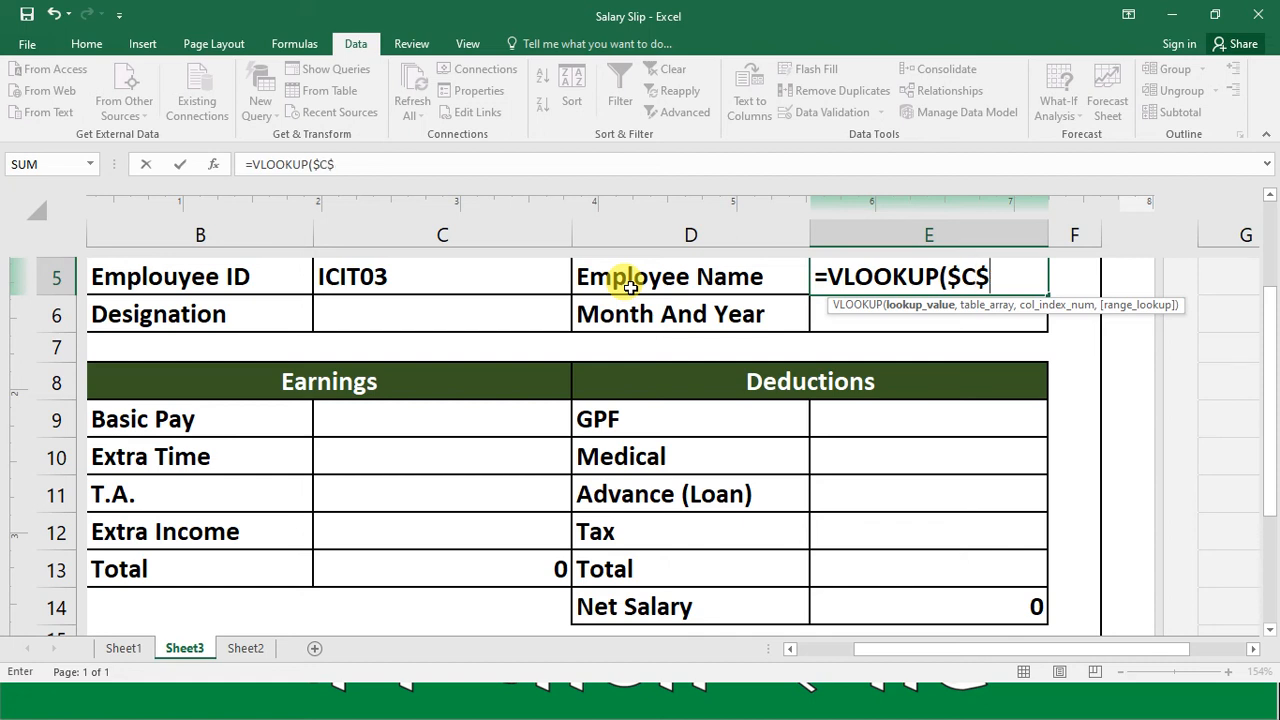
type("5")
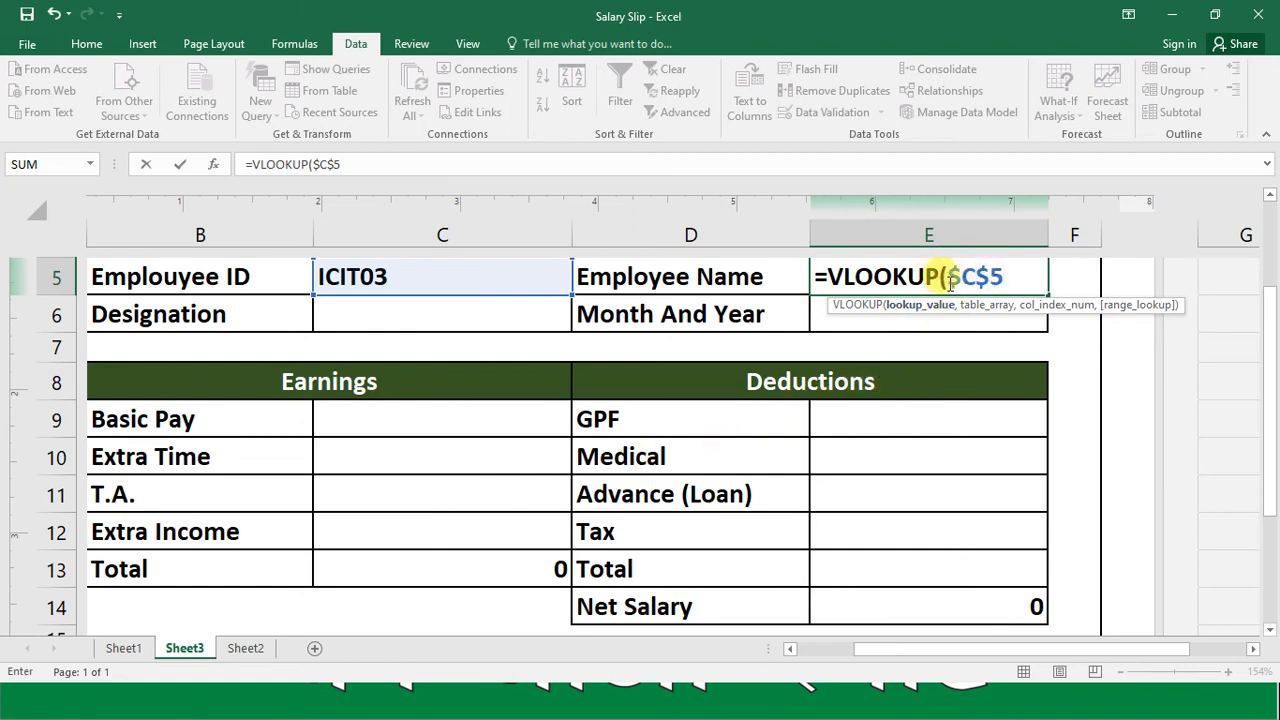
type(",")
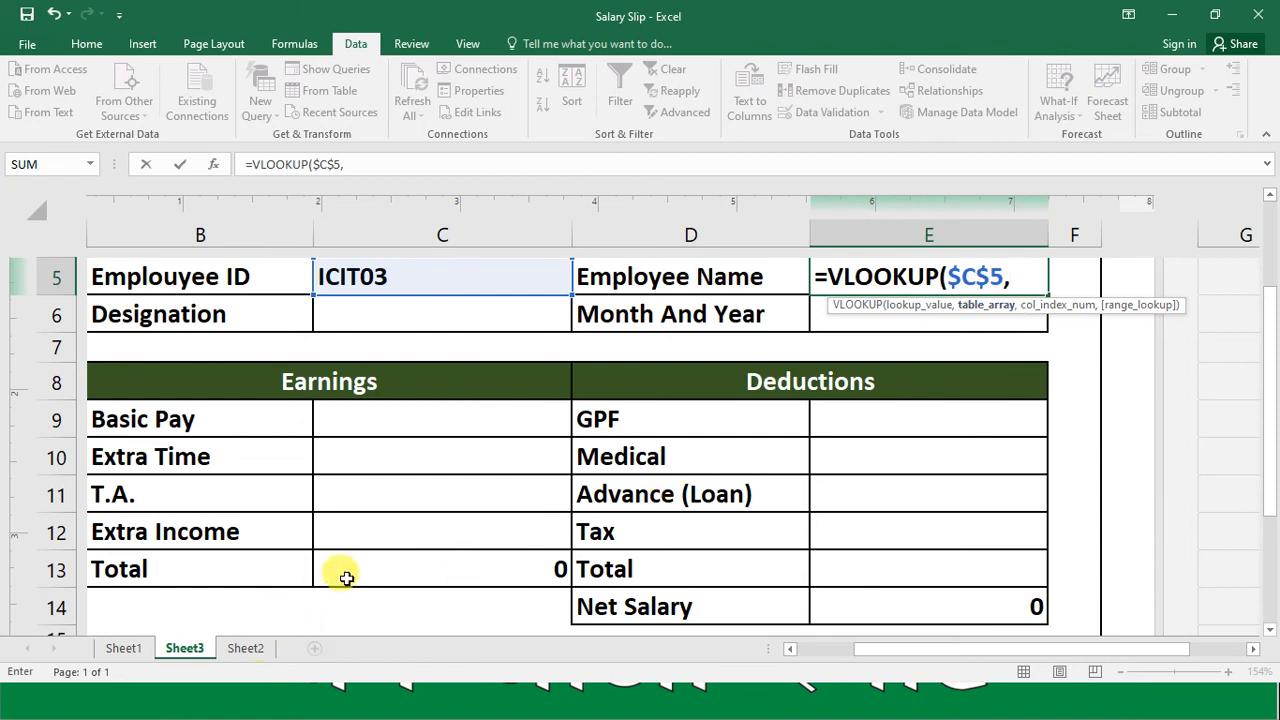
type("EM")
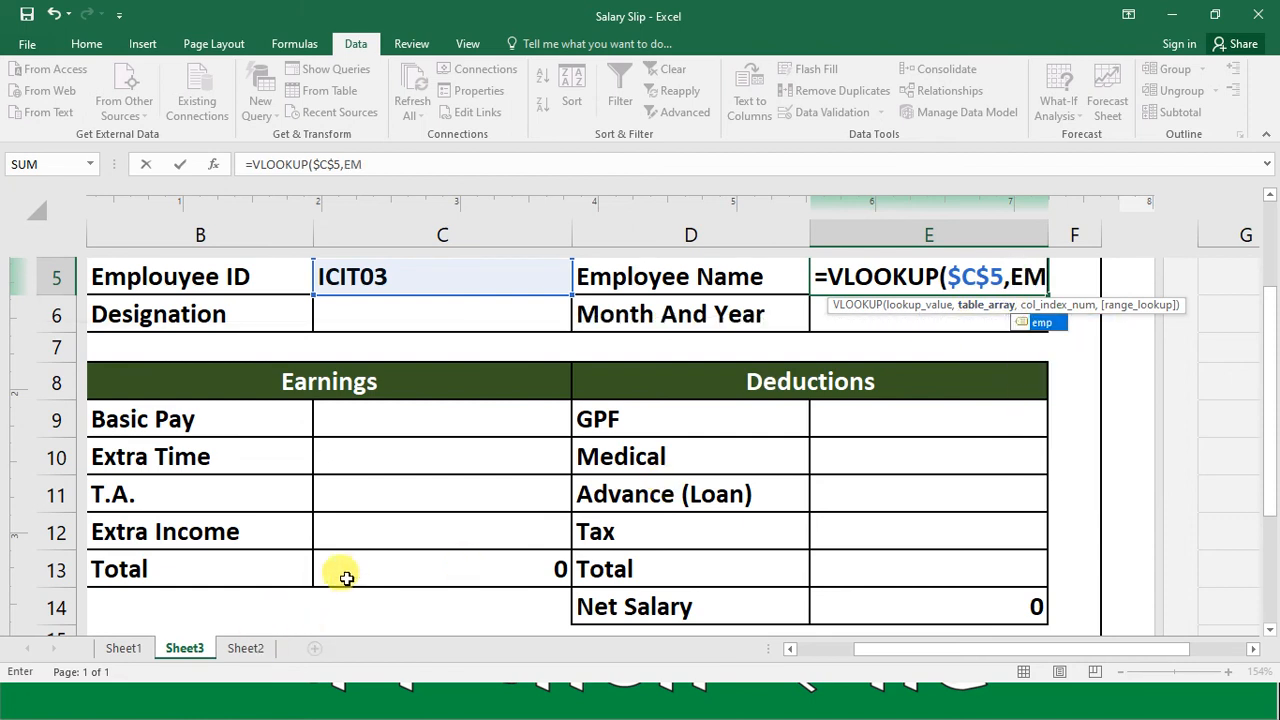
type("P,")
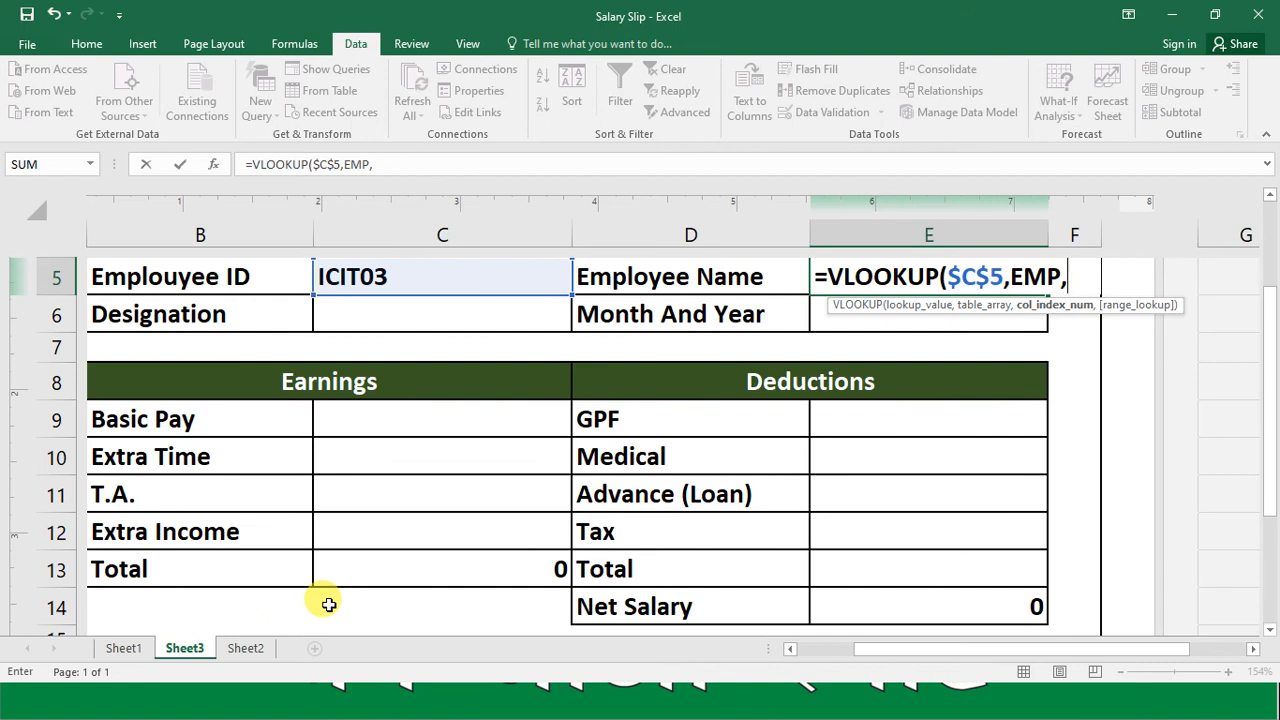
Step: Complete the E5 VLOOKUP with column index 2 and range lookup 0, removing the stray sheet reference from the formula
left_click(251, 647)
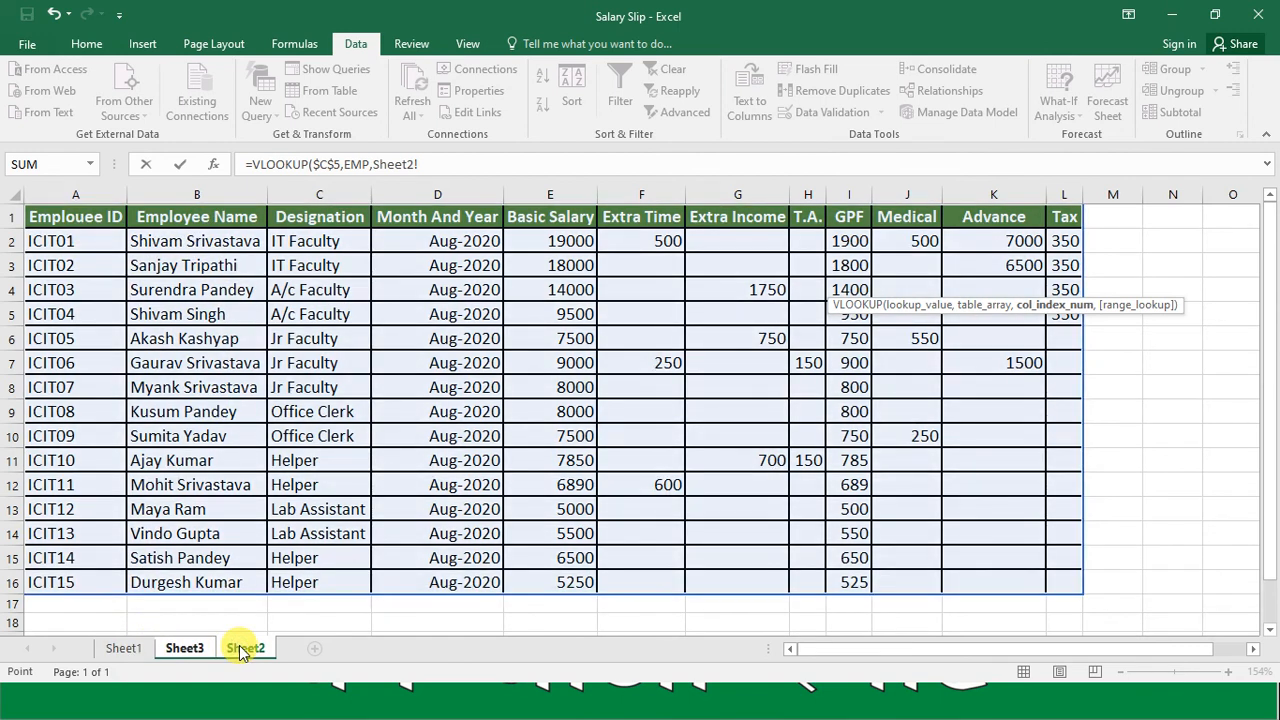
left_click(188, 649)
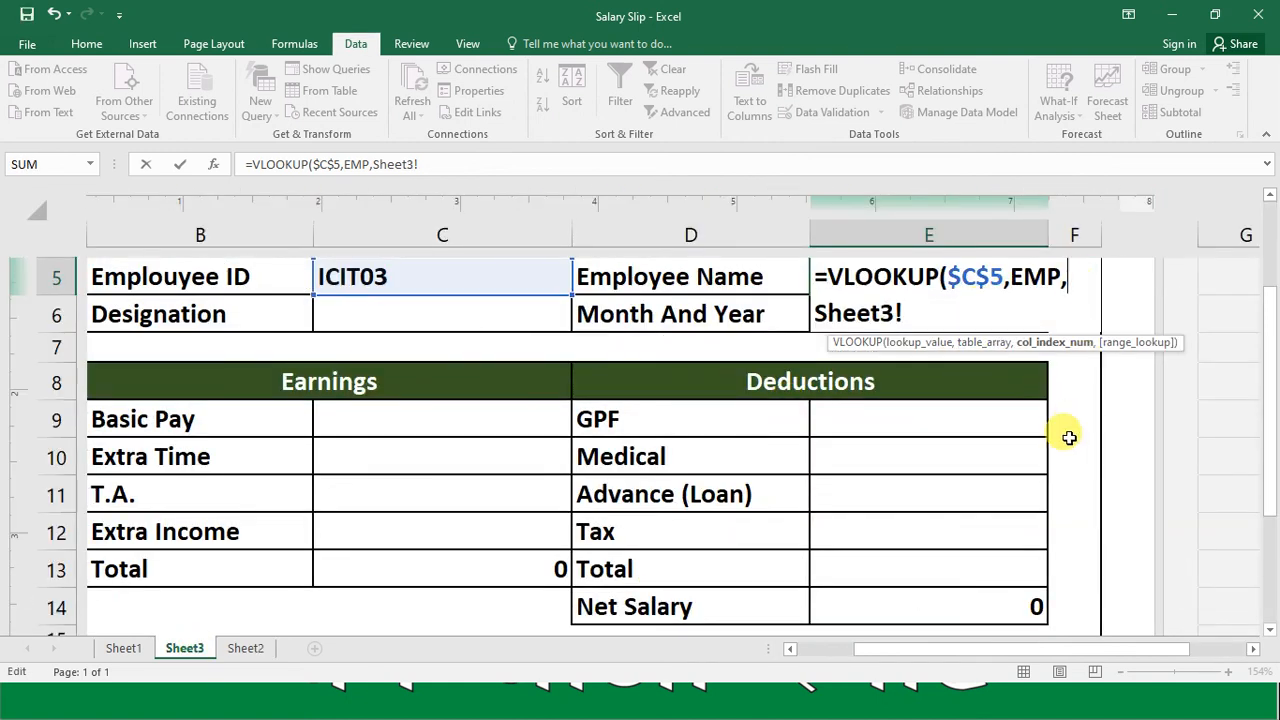
key("BackSpace")
key("BackSpace")
key("BackSpace")
key("BackSpace")
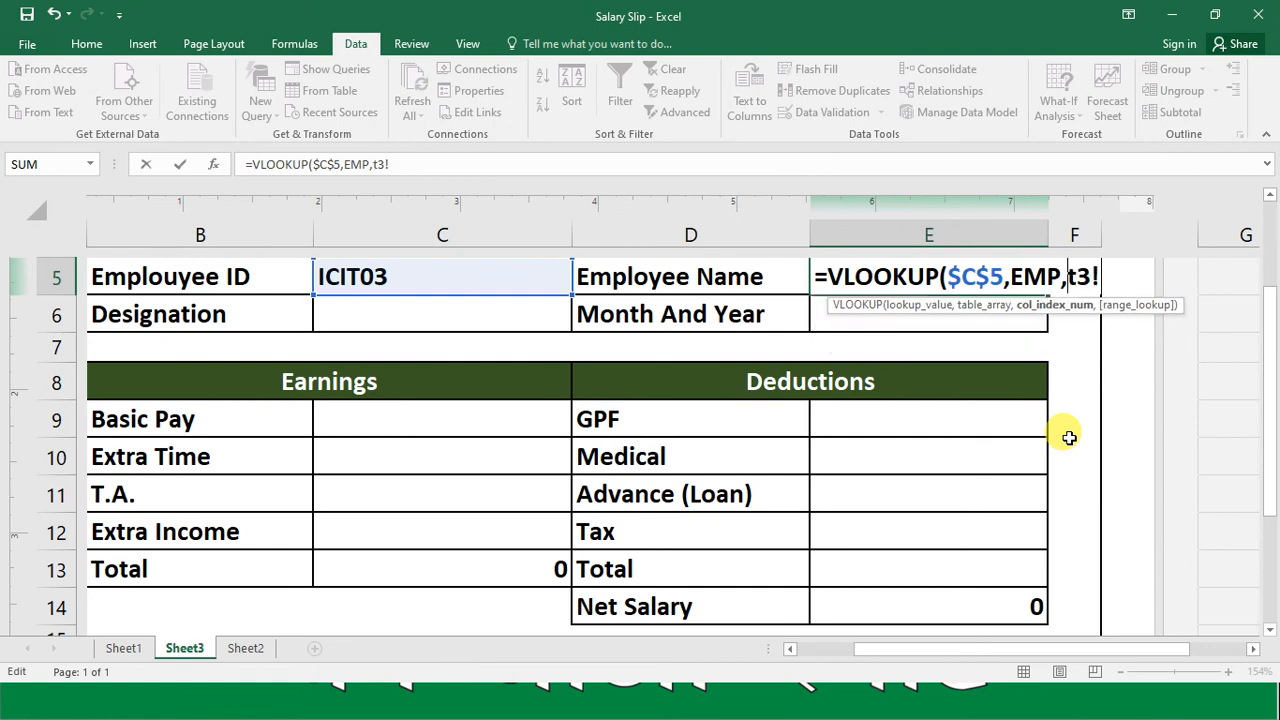
key("BackSpace")
key("BackSpace")
type(",")
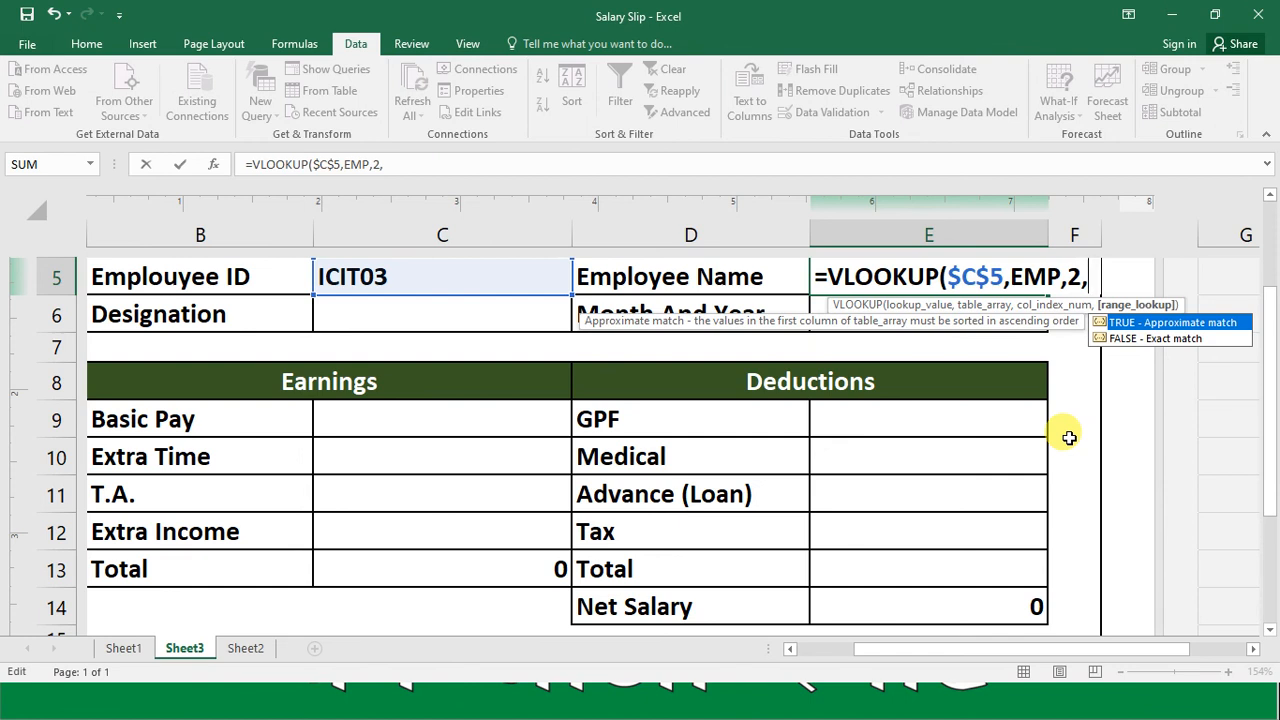
type("0")
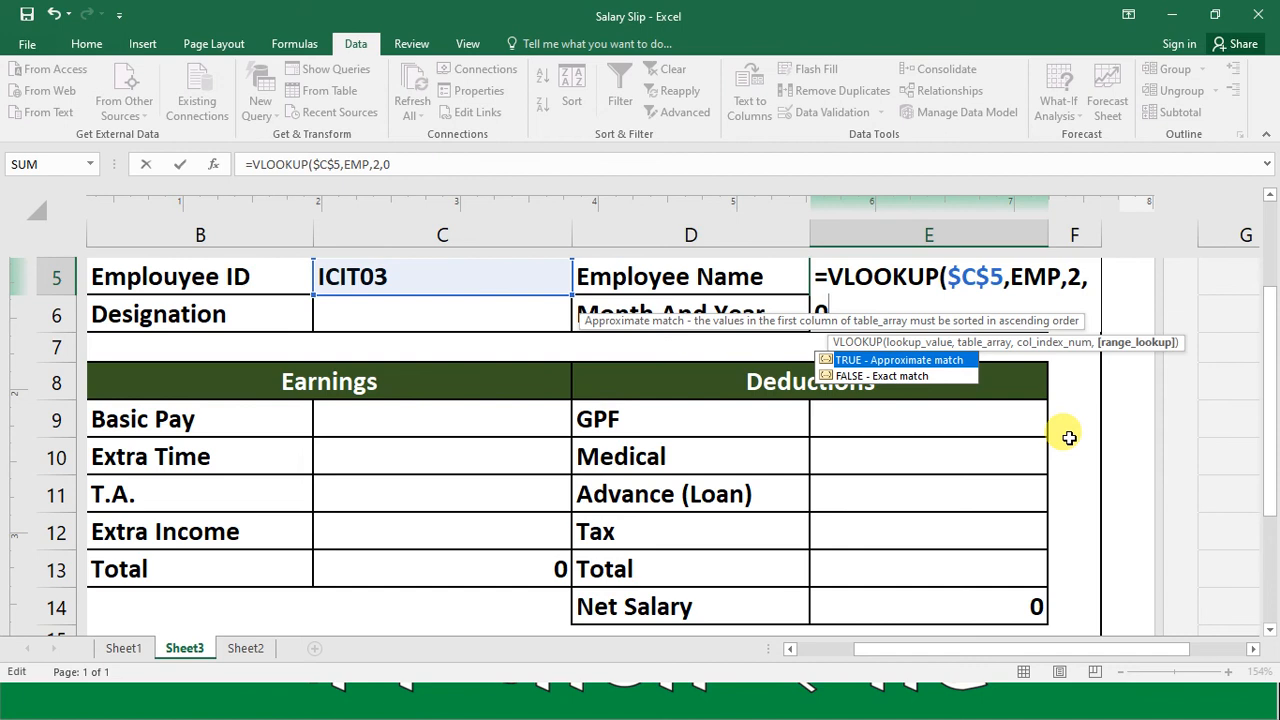
type(")")
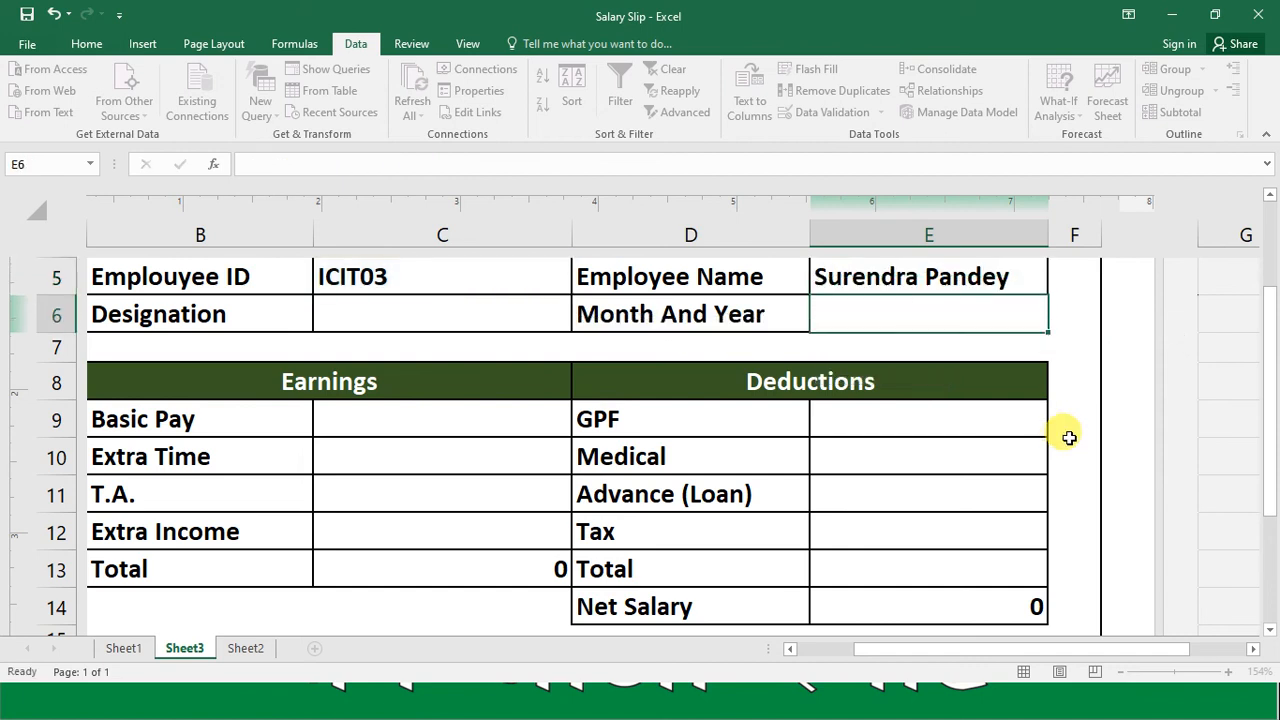
key("Up")
scroll(1069, 437, "up", 1)
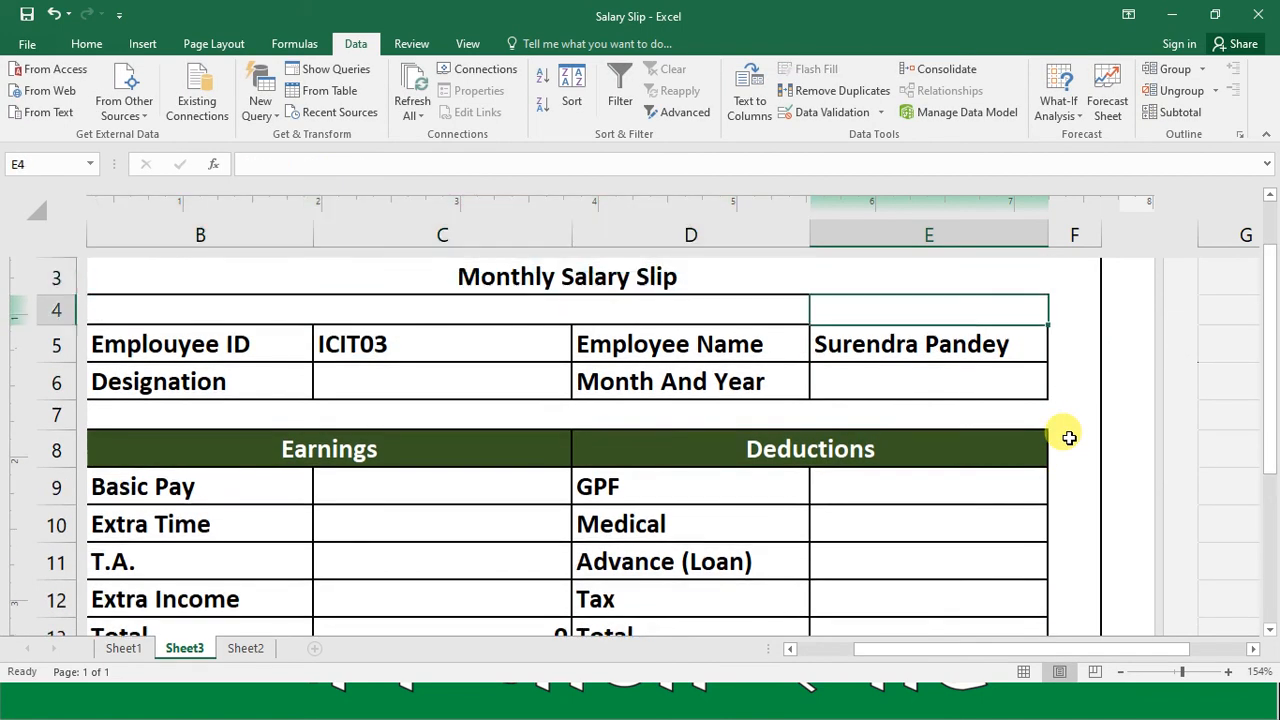
Step: Check the column order in the Sheet2 data and copy the Employee Name formula from E5 into the Designation cell C6
left_click(247, 649)
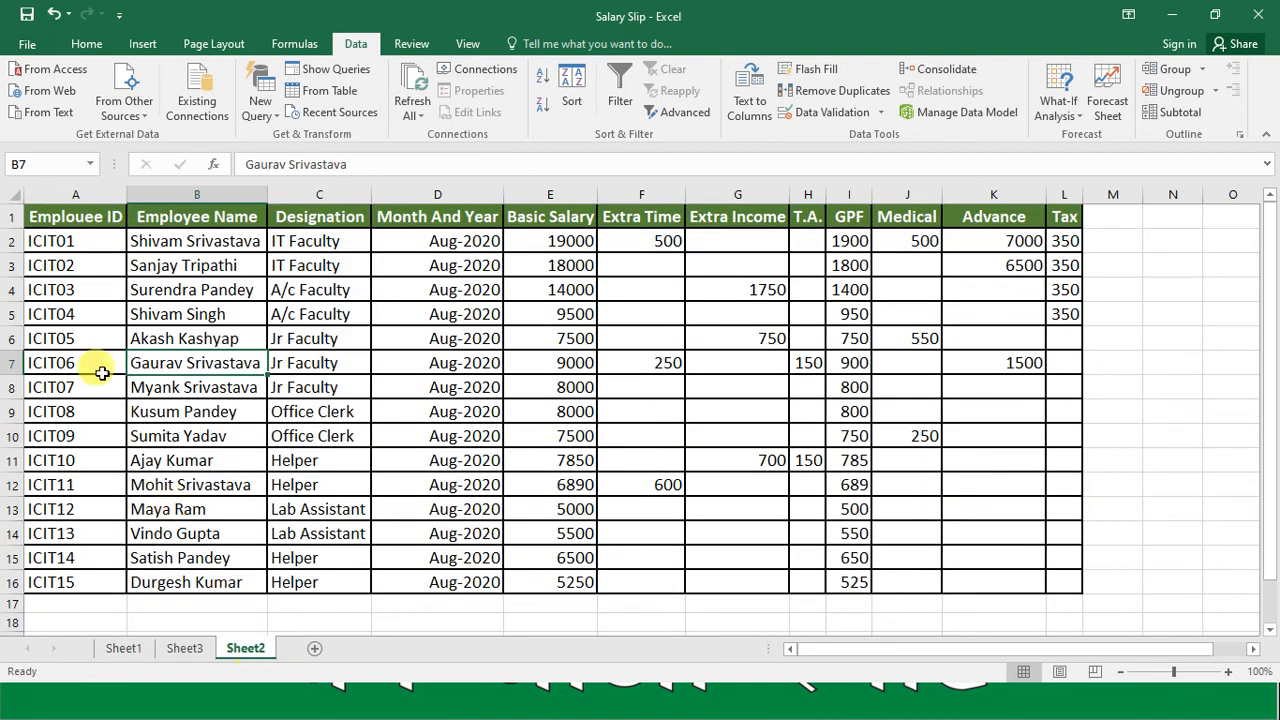
left_click(185, 649)
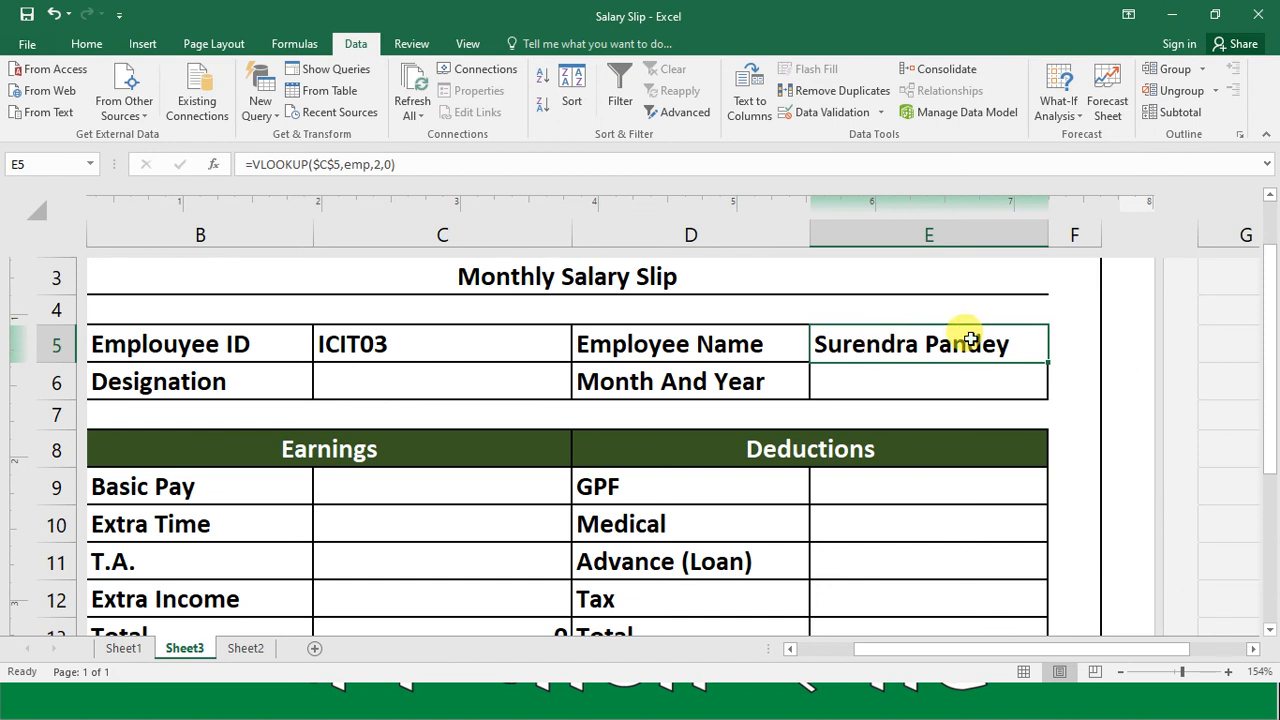
key("ctrl+c")
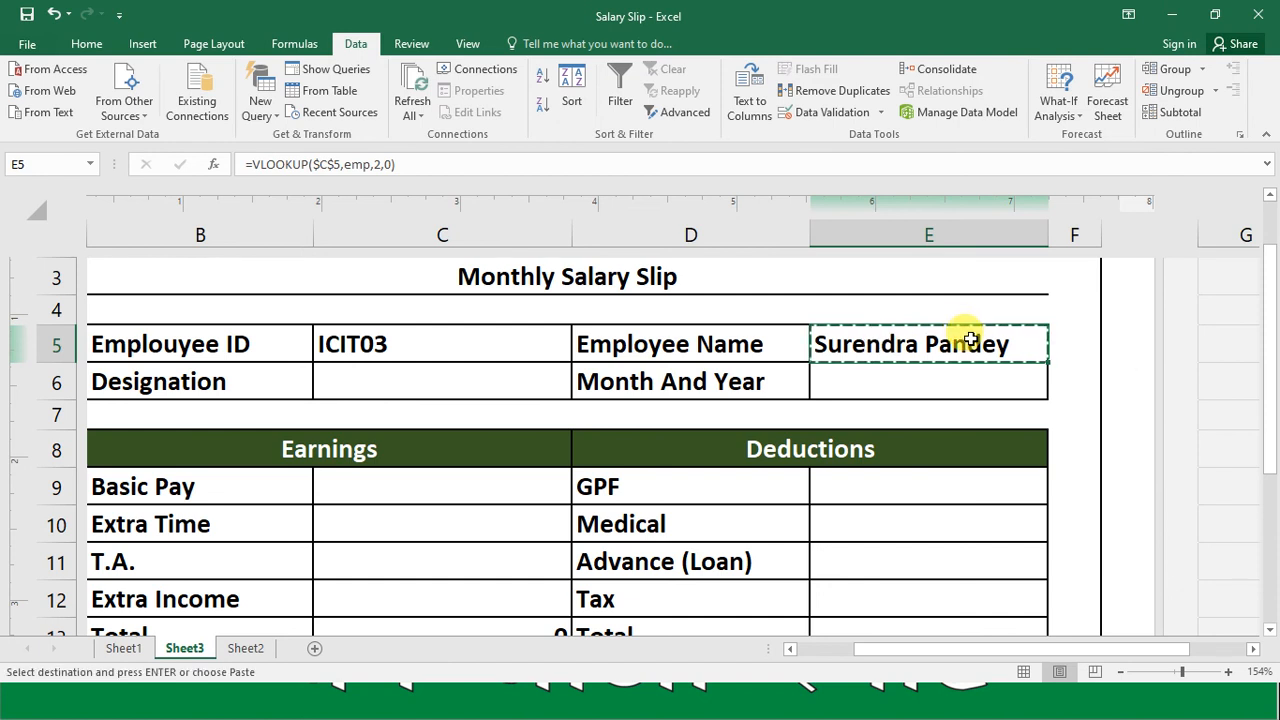
left_click(490, 375)
key("ctrl+v")
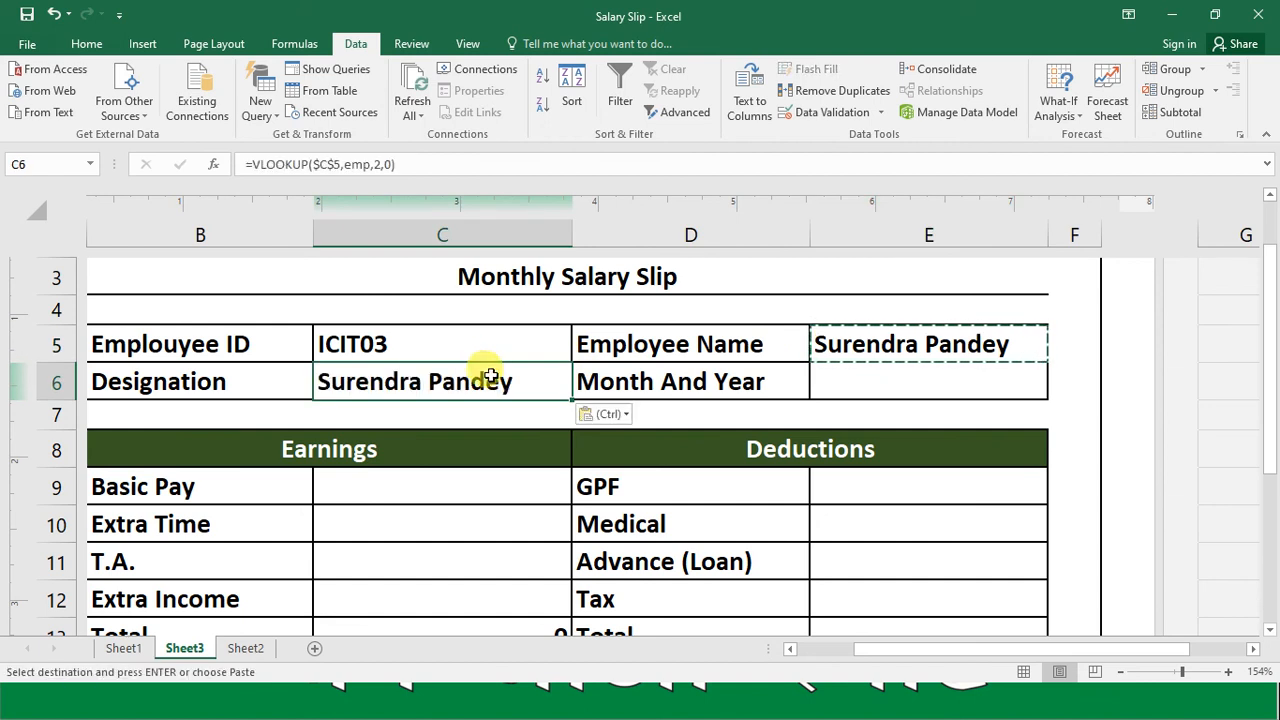
Step: Set the column index of the VLOOKUP in Designation cell C6 to 3
key("F2")
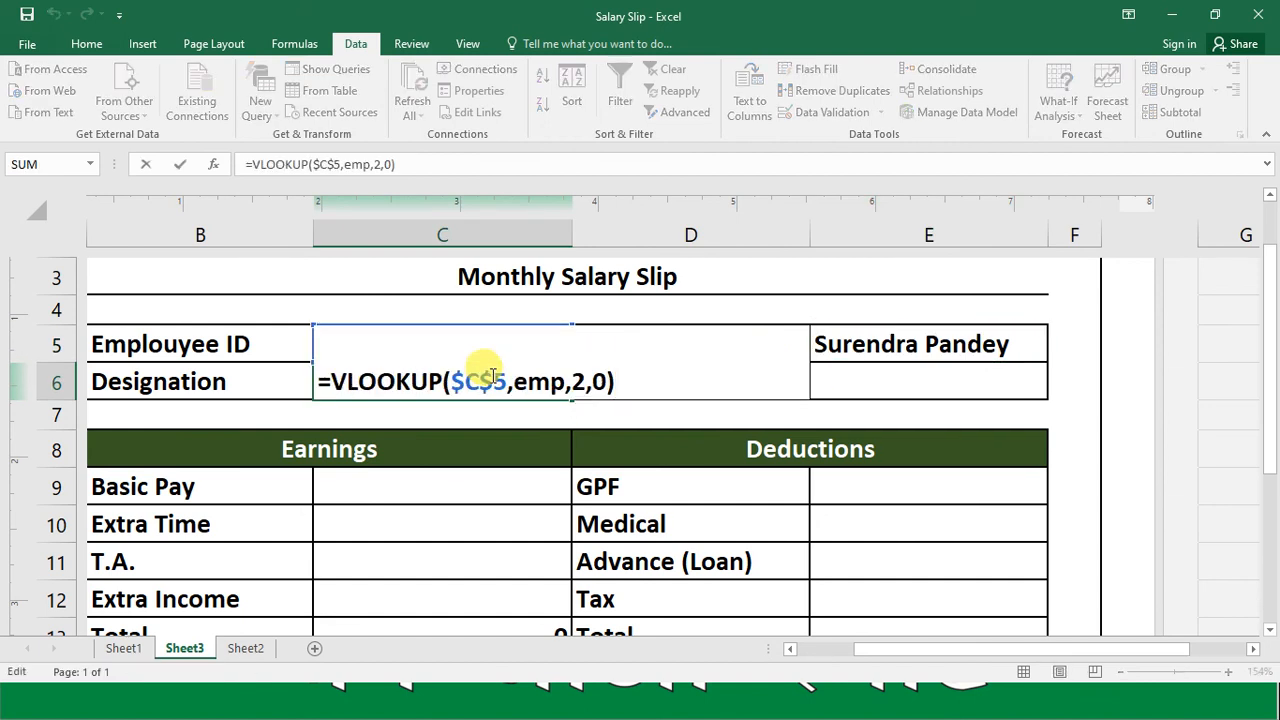
key("Left")
key("Left")
key("Left")
key("shift+Left")
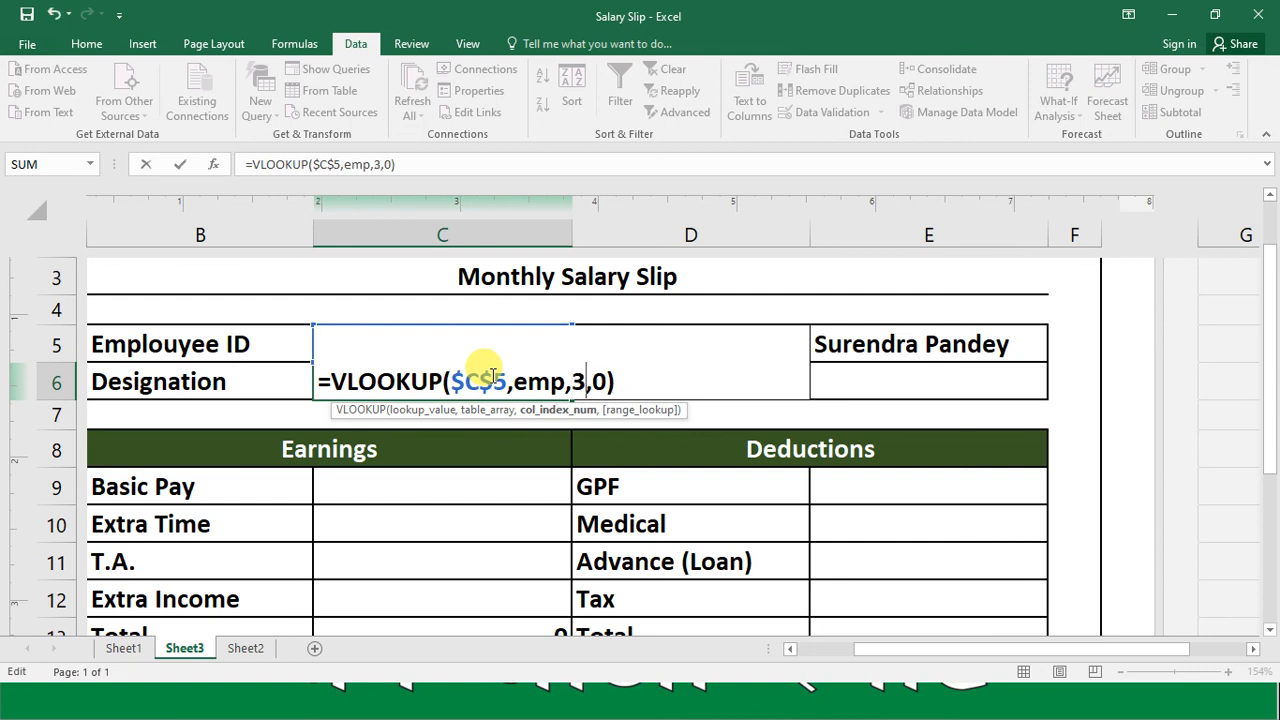
key("Return")
left_click(491, 375)
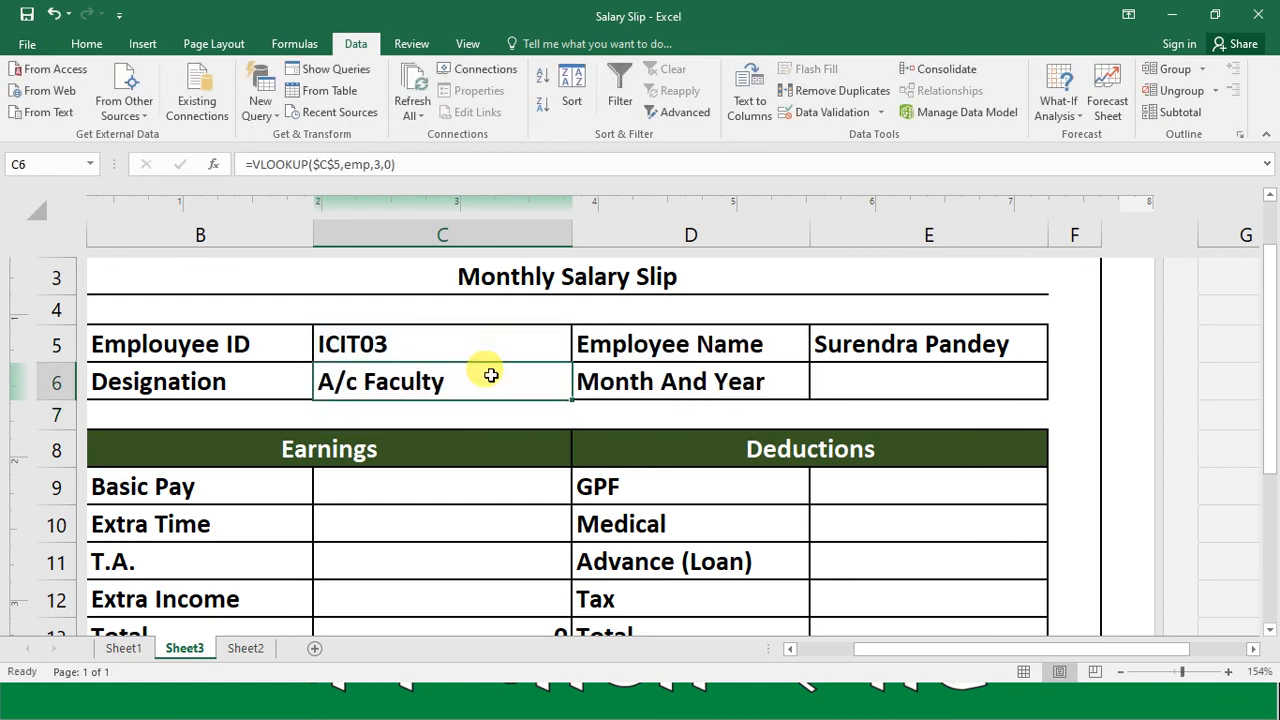
Step: Copy the Employee Name formula from E5 into the Month And Year cell E6
key("Right")
key("Right")
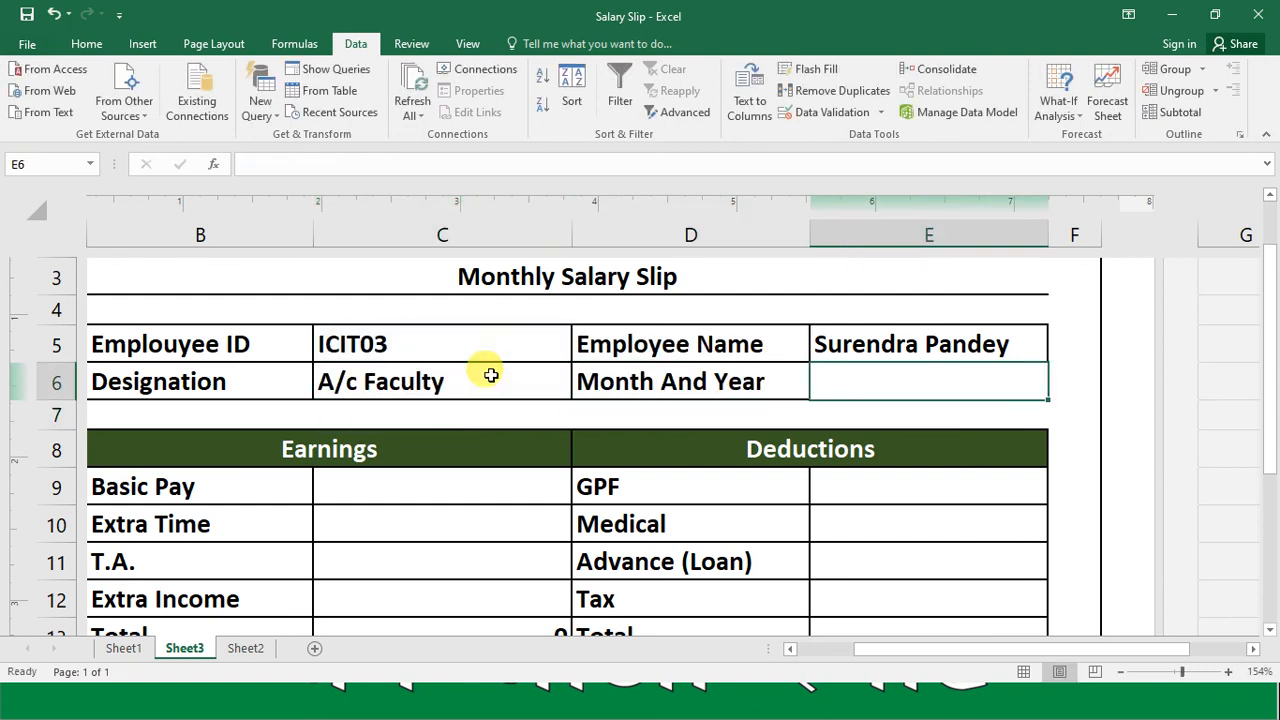
key("Up")
key("ctrl+c")
key("Down")
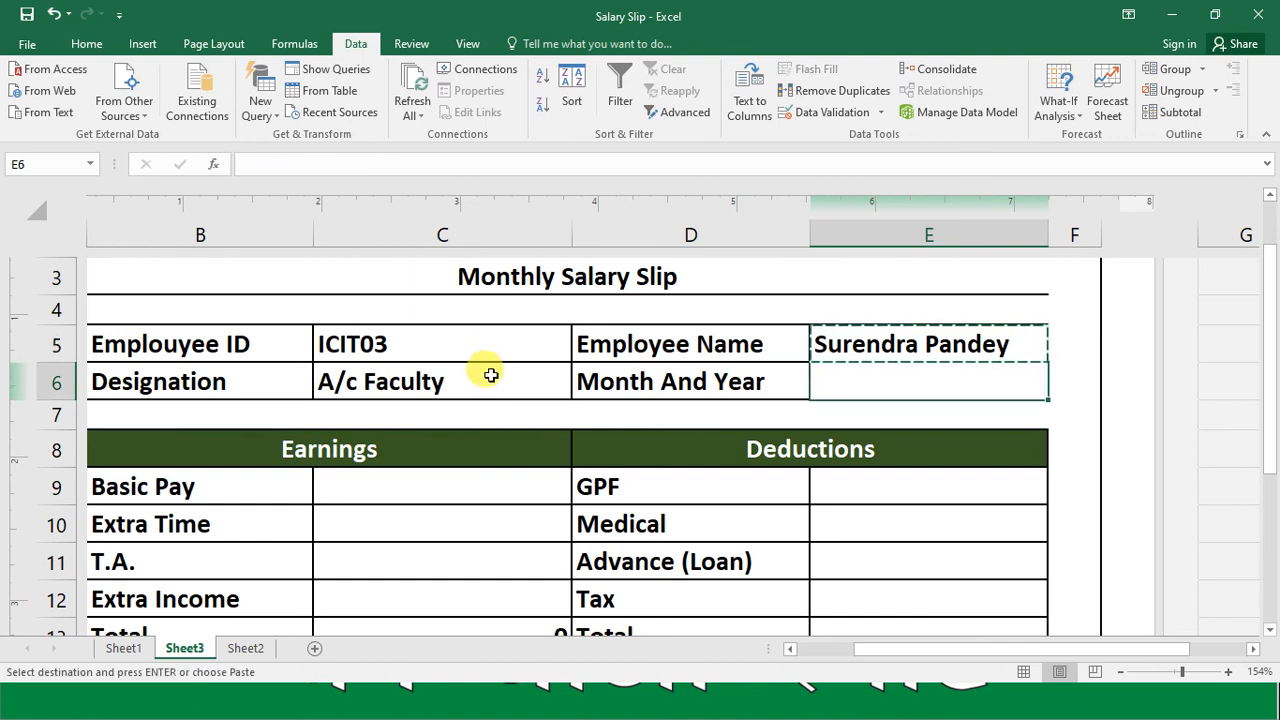
key("ctrl+v")
Step: Set the column index of the VLOOKUP in Month And Year cell E6 to 4
key("F2")
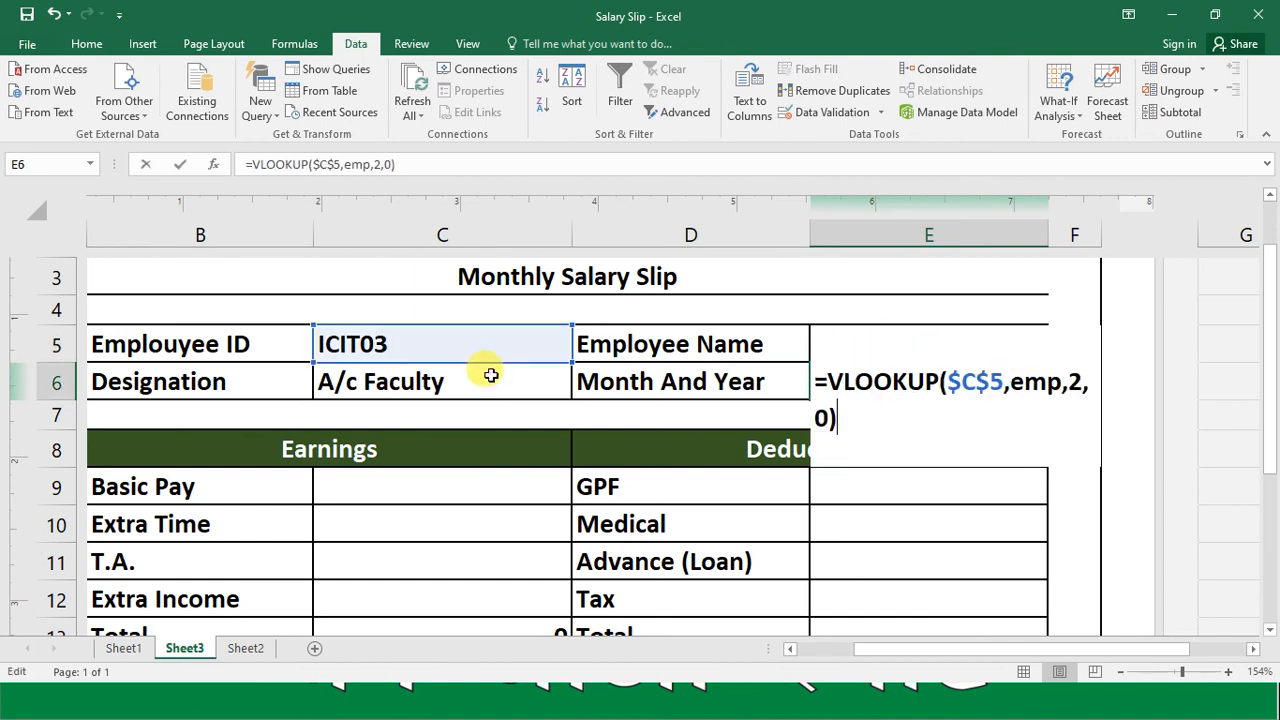
key("Left")
key("Left")
key("Left")
key("Left")
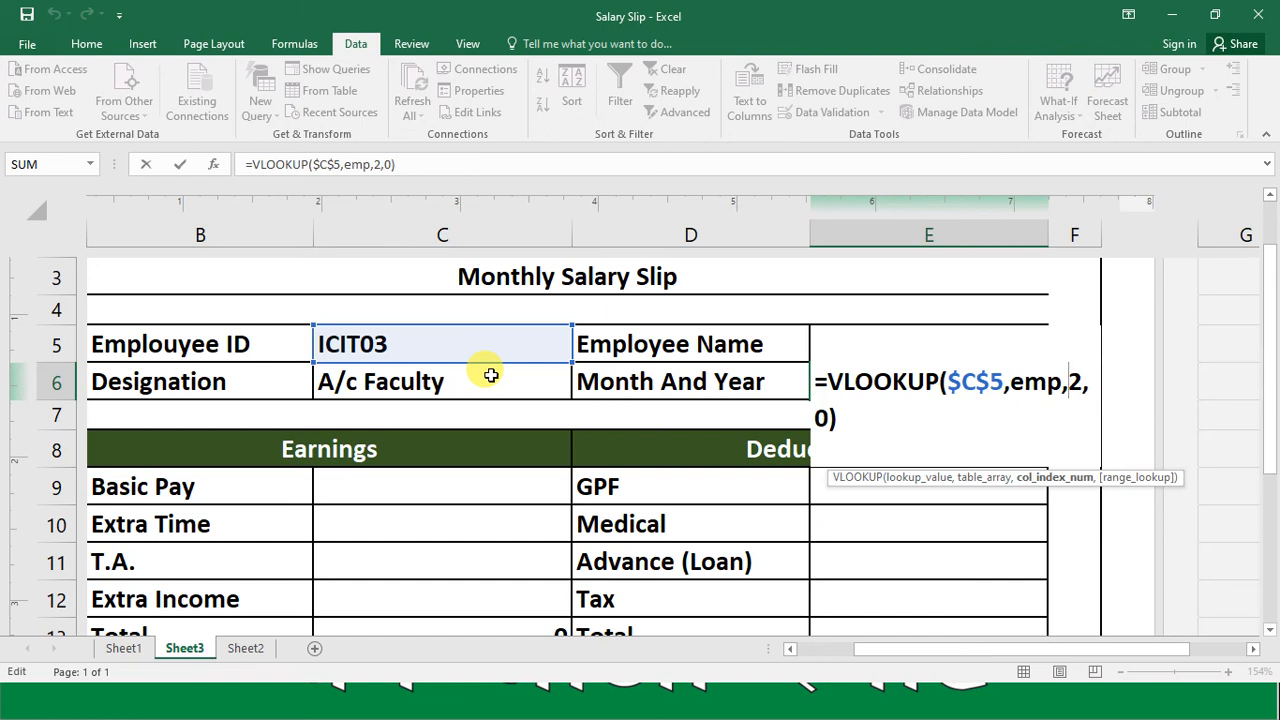
type("4")
key("Return")
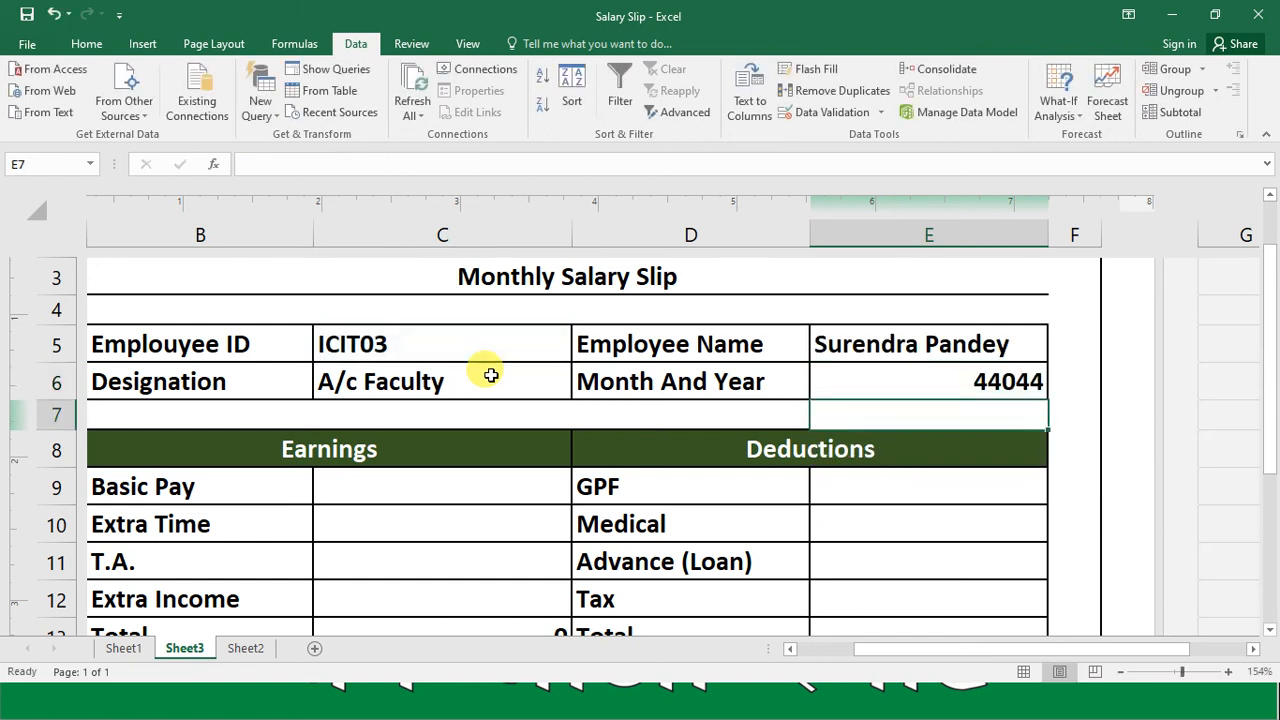
Step: Apply the custom number format MMM-yyyy to the Month And Year cell E6
key("Up")
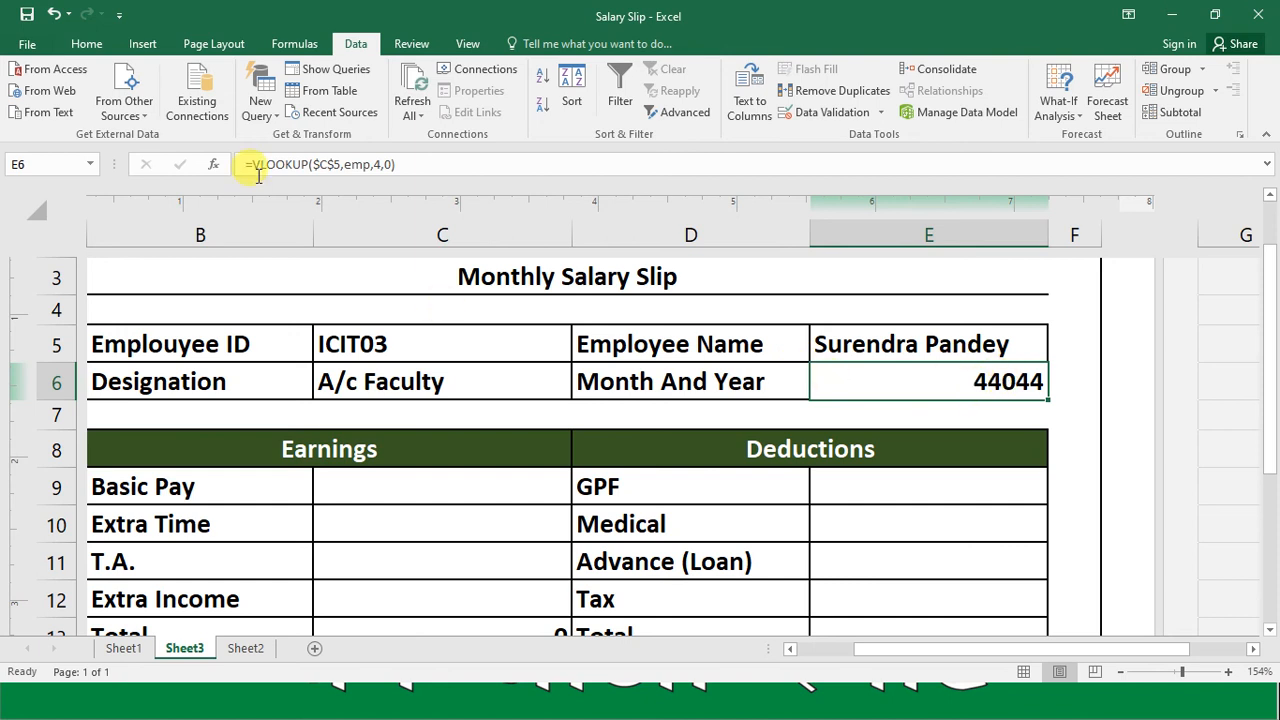
left_click(76, 44)
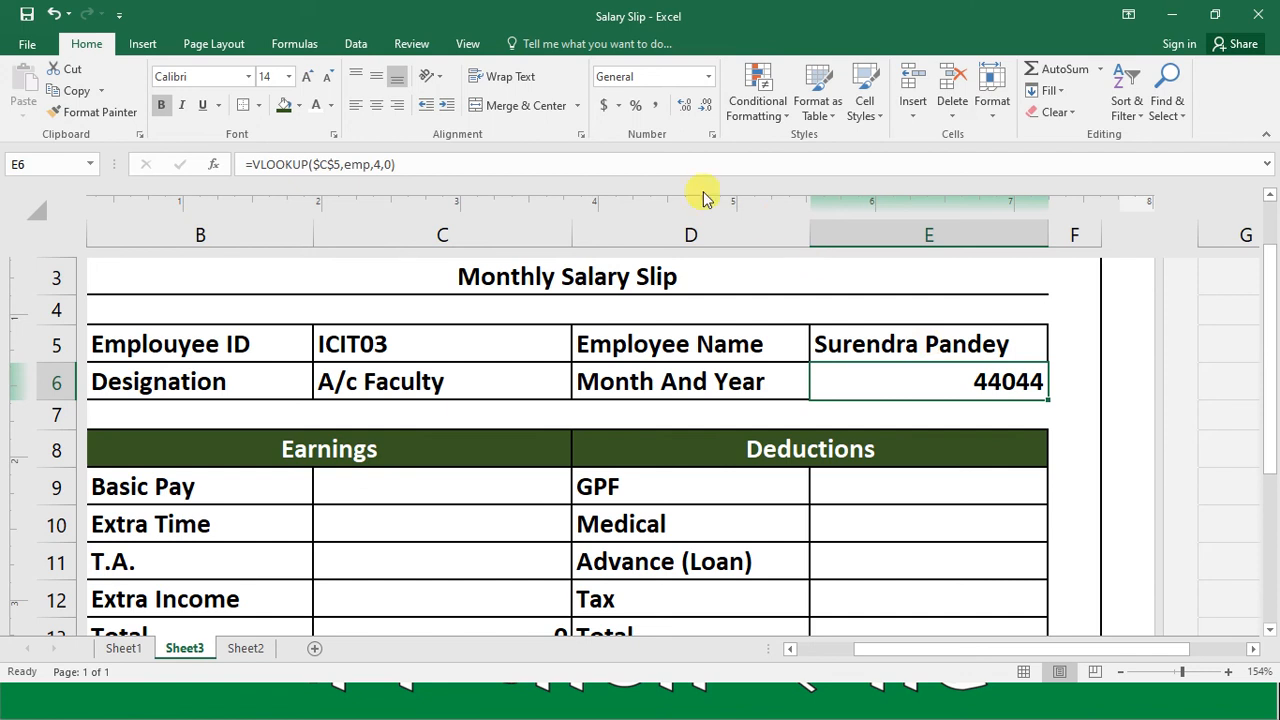
left_click(712, 135)
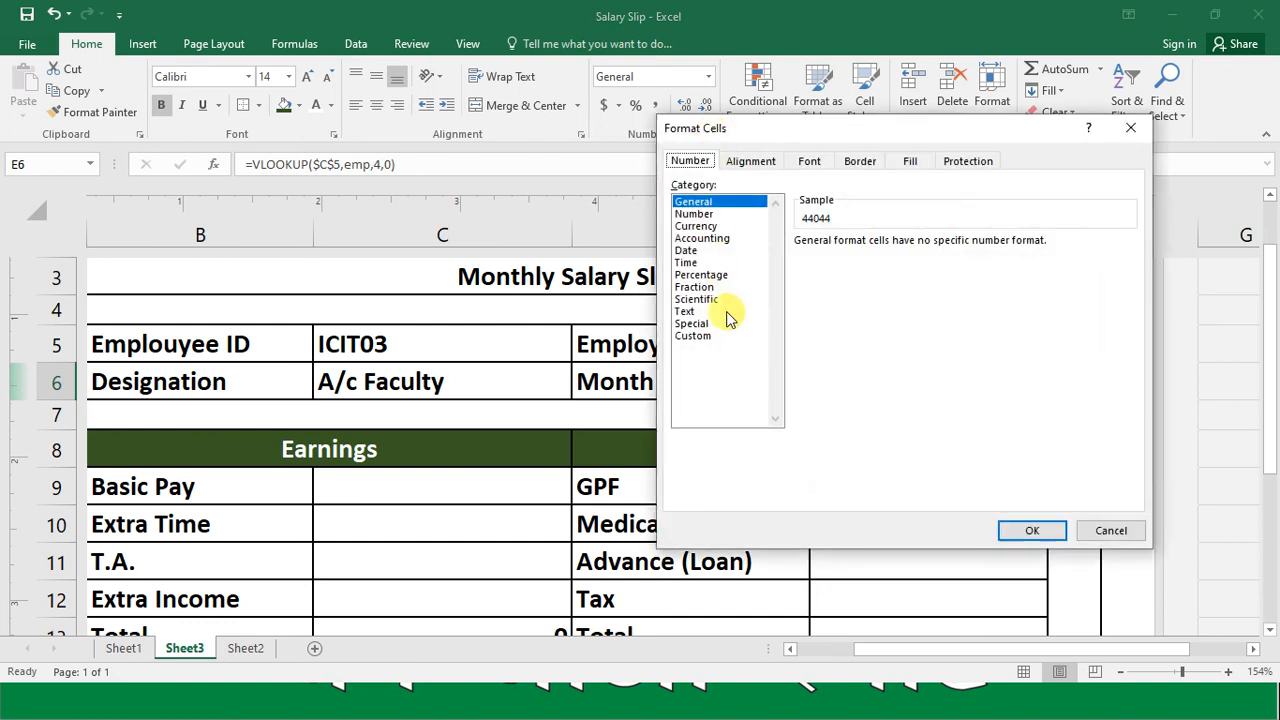
left_click(718, 337)
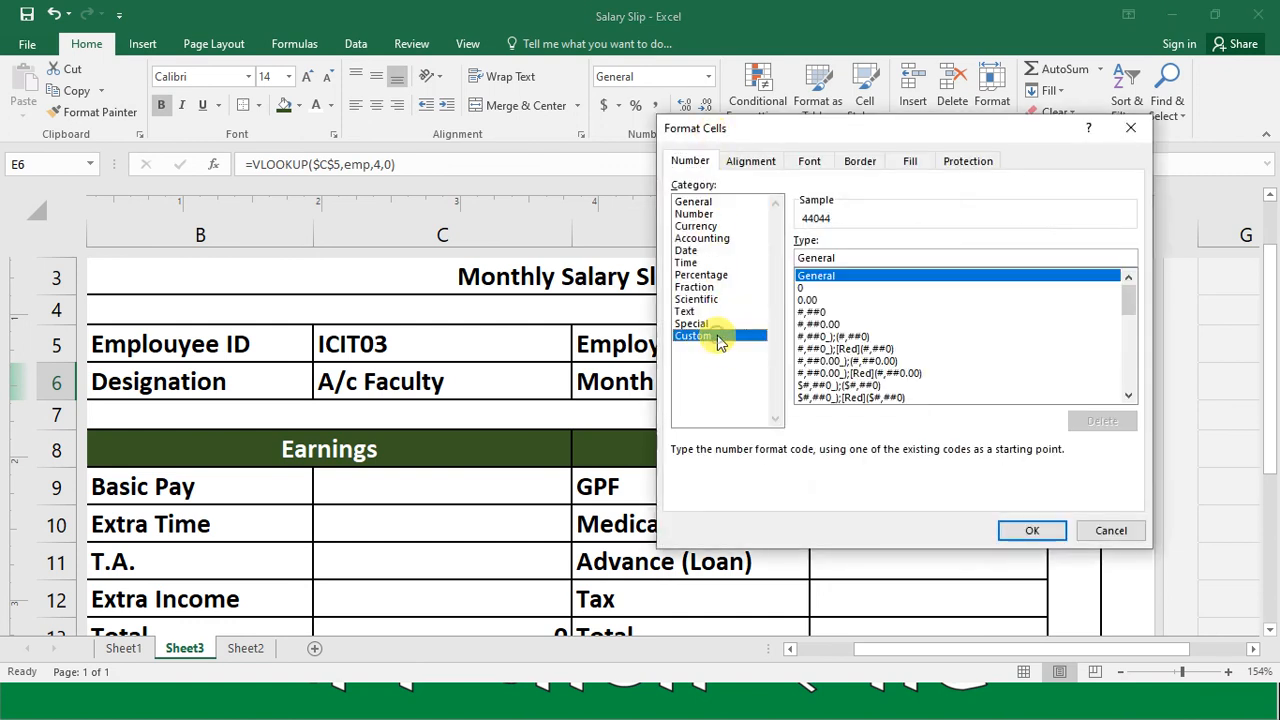
left_click(848, 257)
key("BackSpace")
key("BackSpace")
key("BackSpace")
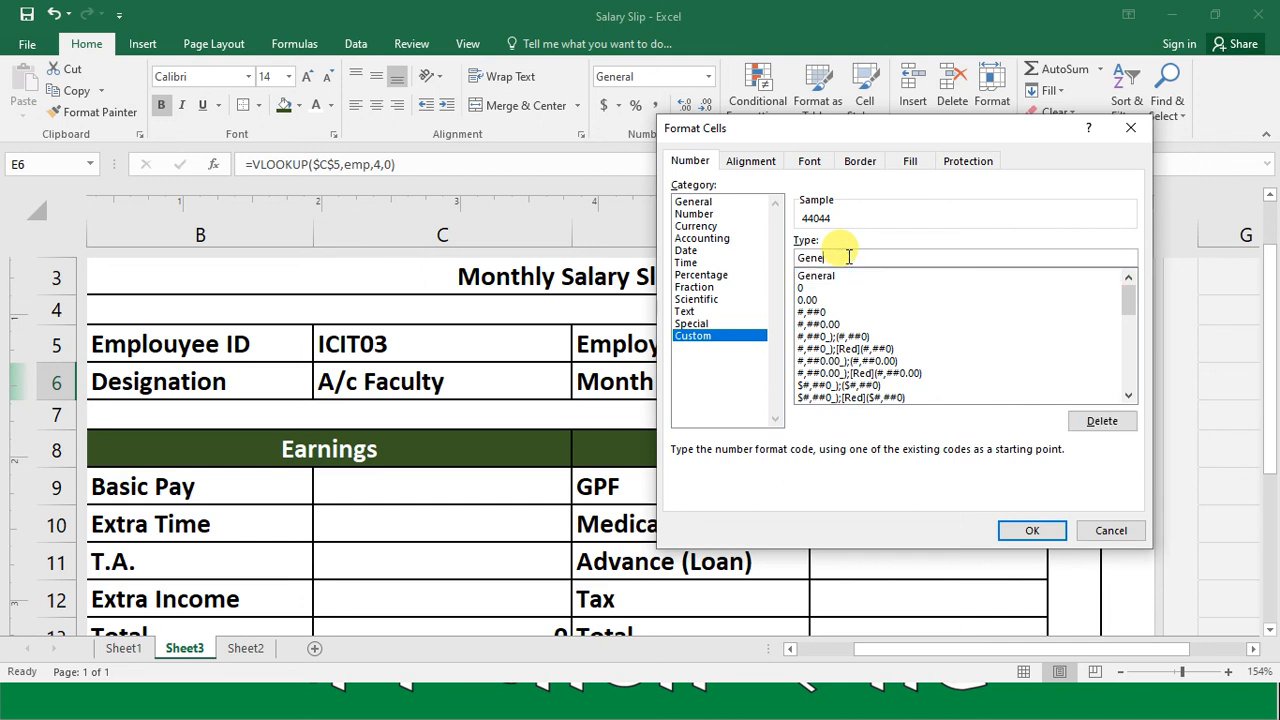
key("BackSpace")
type("MMM-yyyy")
key("Return")
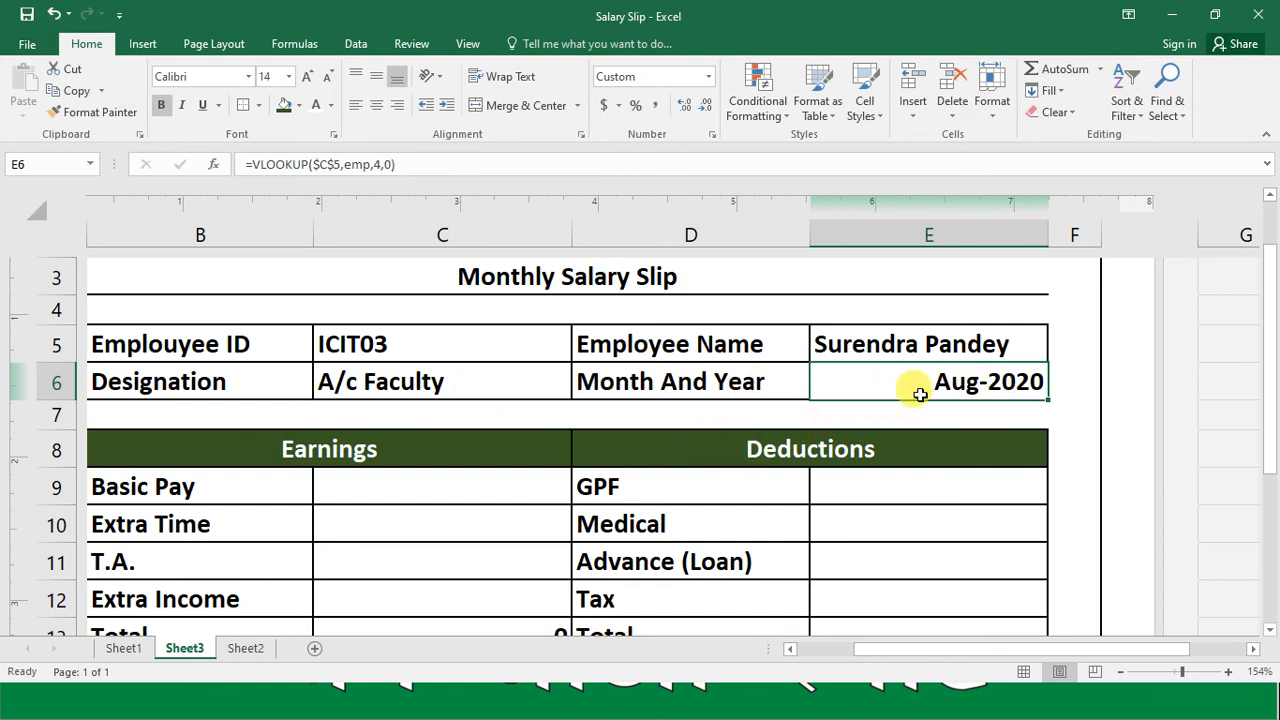
Step: Copy the Month And Year formula from E6 into the Basic Pay cell C9
key("ctrl+c")
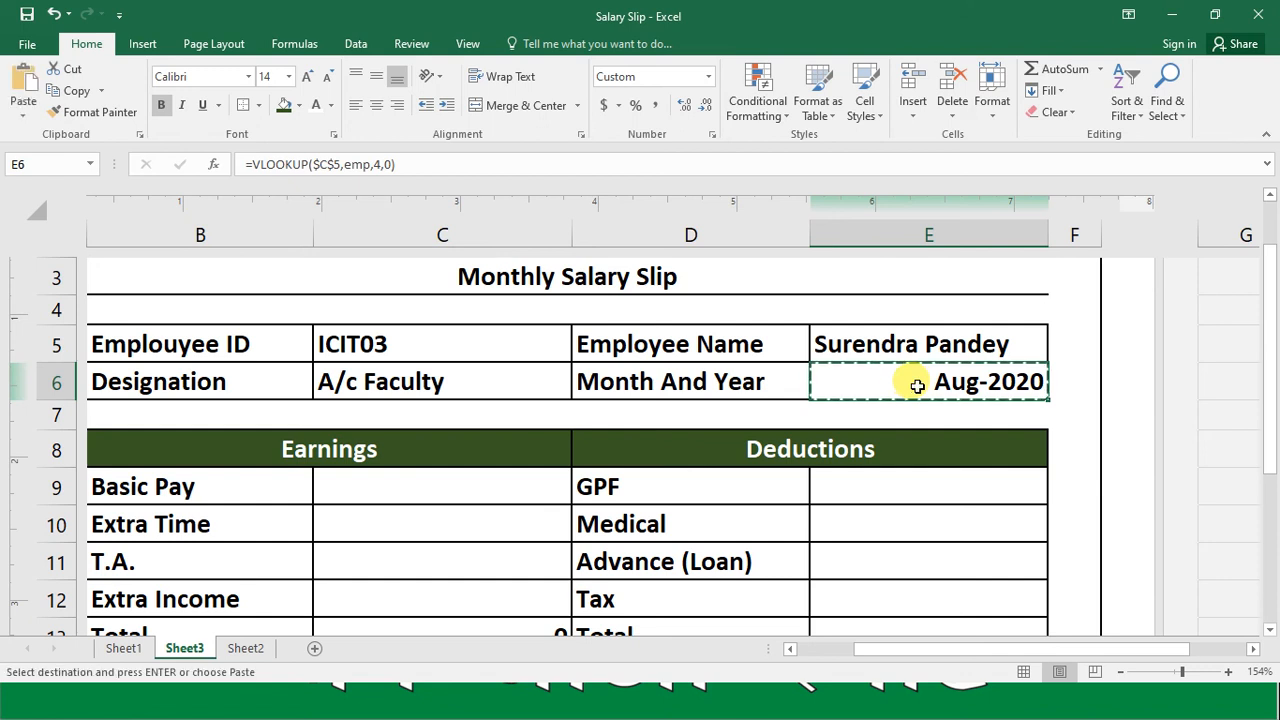
left_click(456, 493)
key("Left")
key("Left")
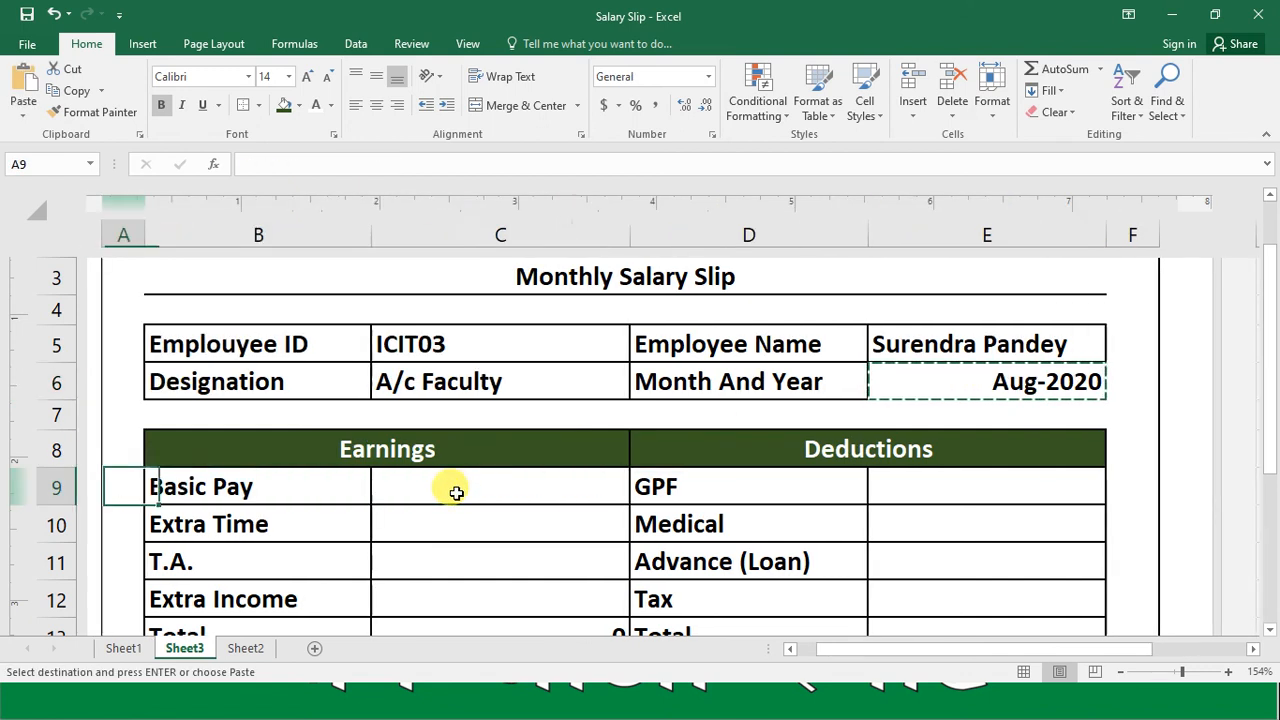
key("Right")
key("Right")
key("ctrl+v")
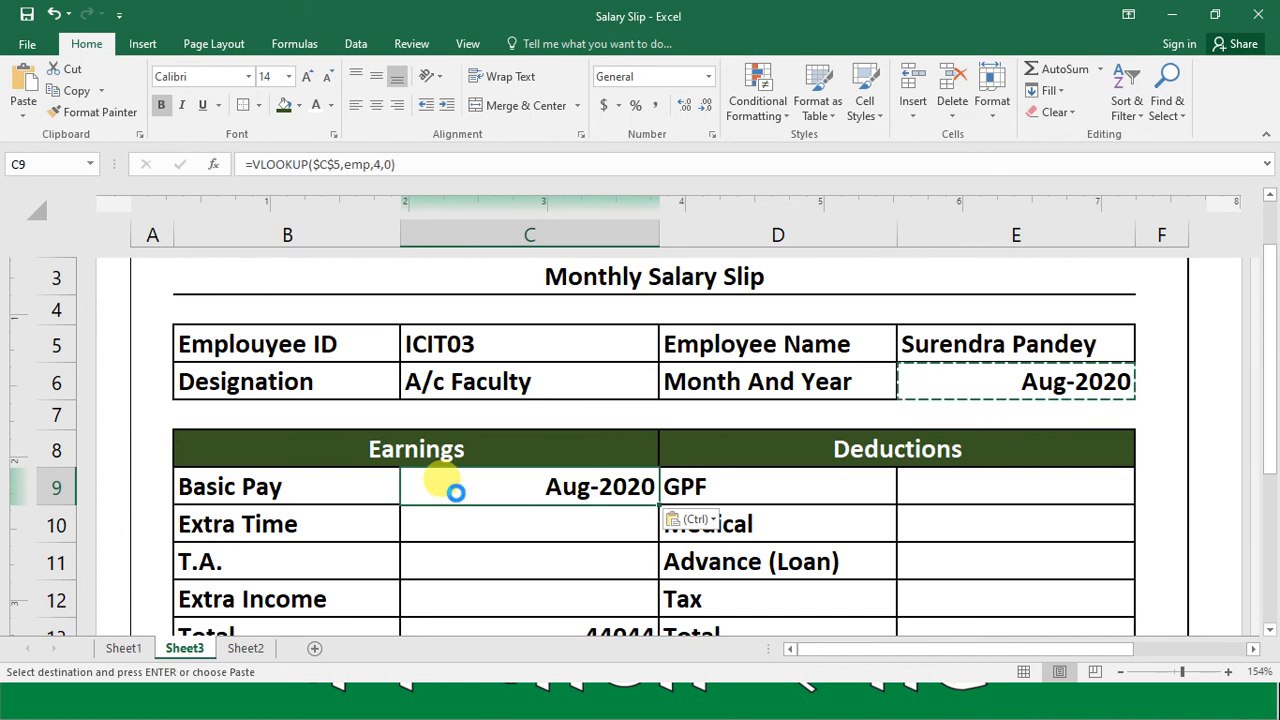
Step: Set the column index of the VLOOKUP in Basic Pay cell C9 to 5
key("F2")
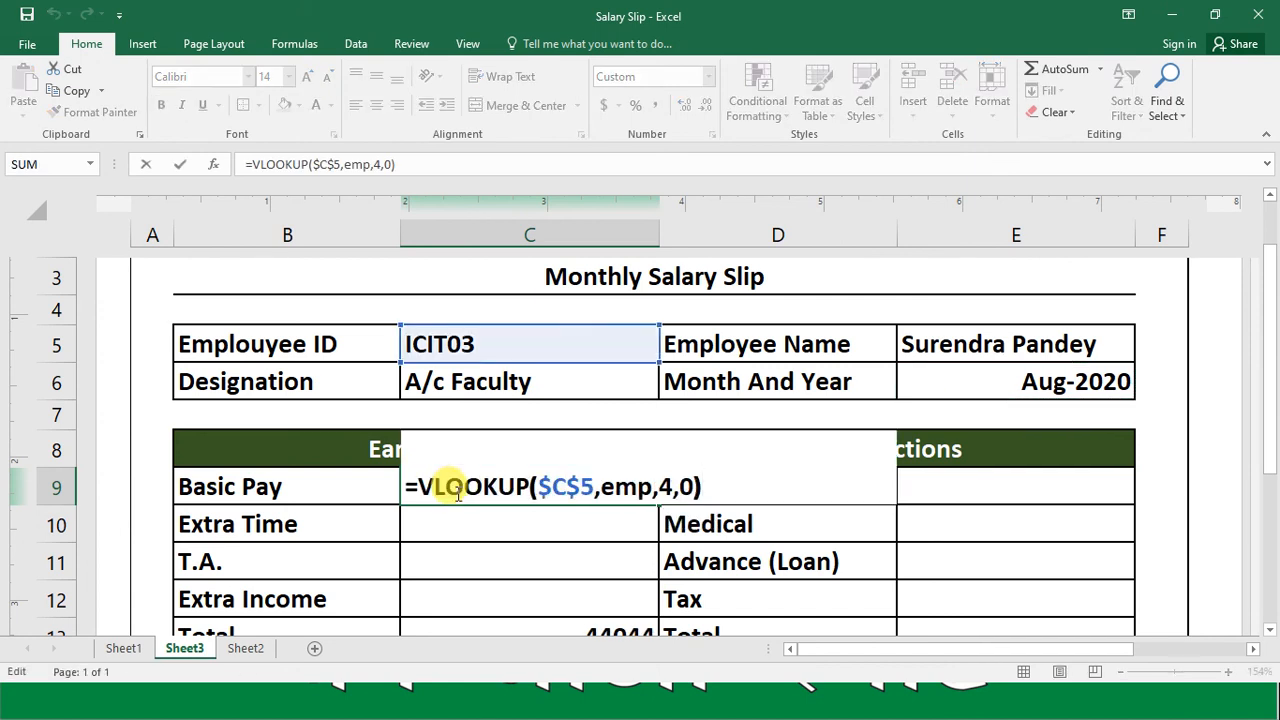
key("Left")
key("Left")
key("Left")
type("5")
key("Return")
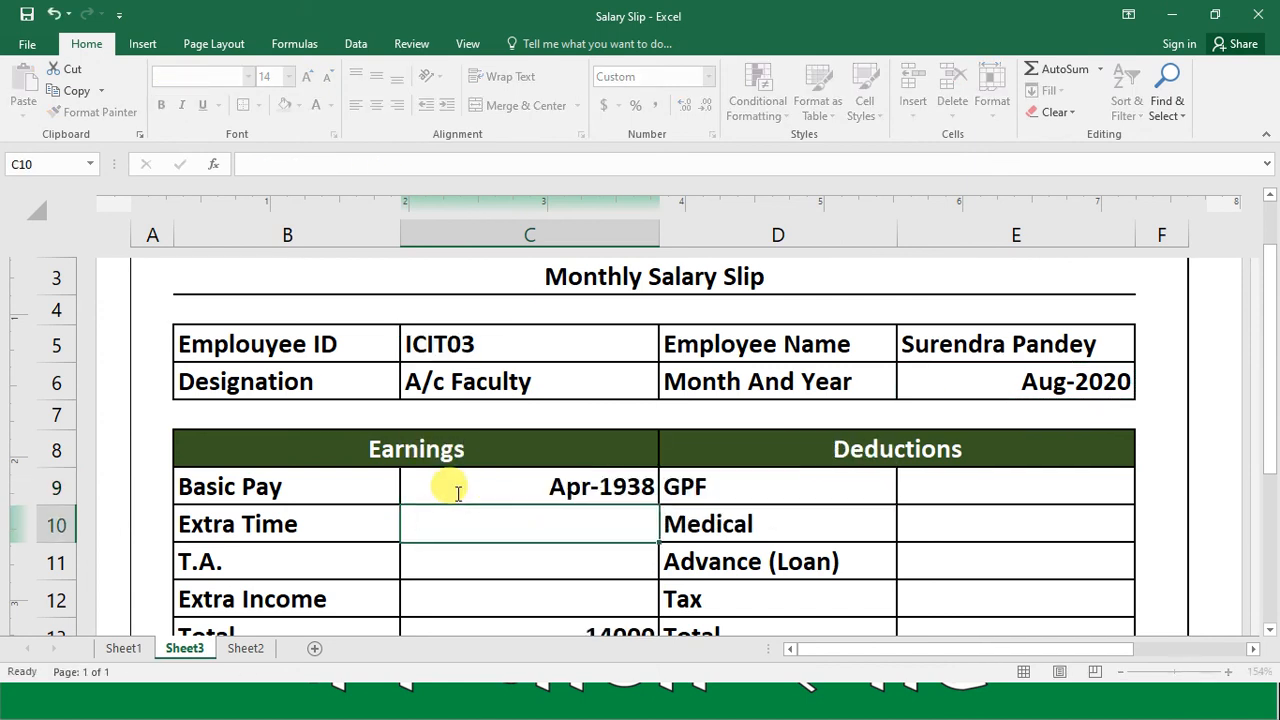
Step: Apply the General number format to the Basic Pay cell C9
left_click(455, 492)
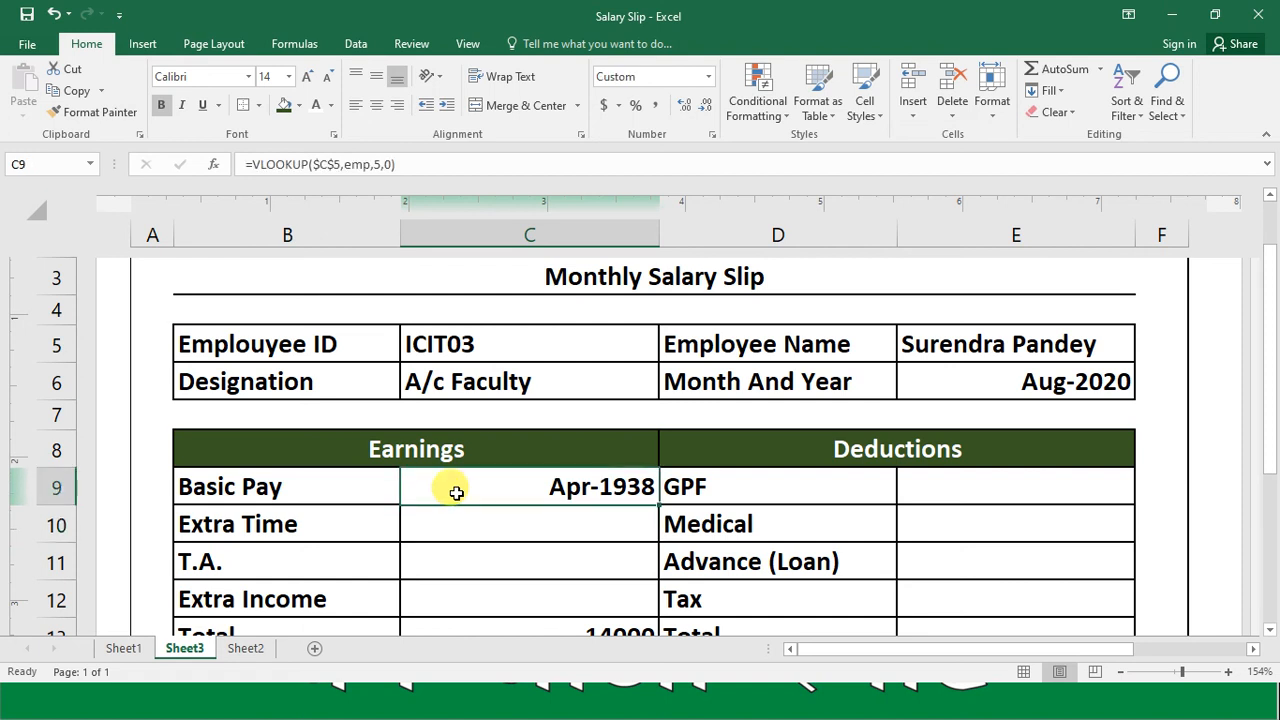
left_click(708, 77)
left_click(683, 102)
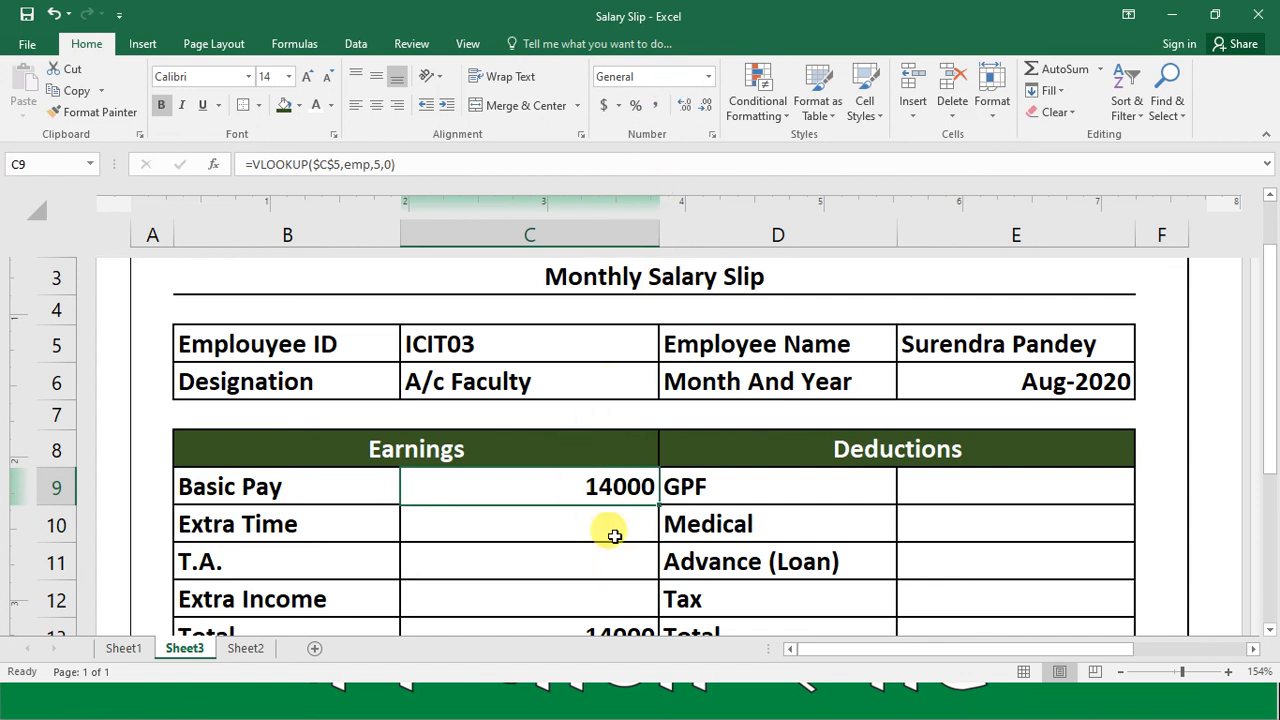
Step: Copy the Basic Pay formula into Extra Time cell C10 and set its VLOOKUP column index to 6
key("ctrl+c")
key("Down")
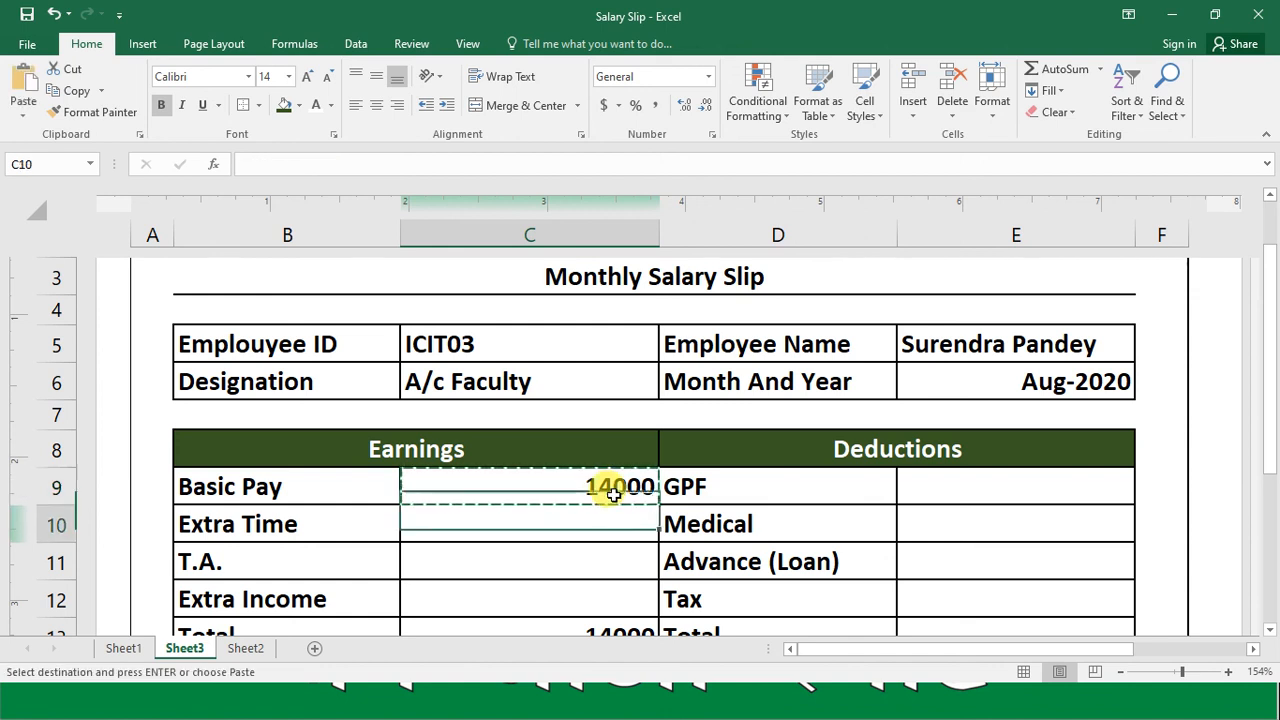
key("ctrl+v")
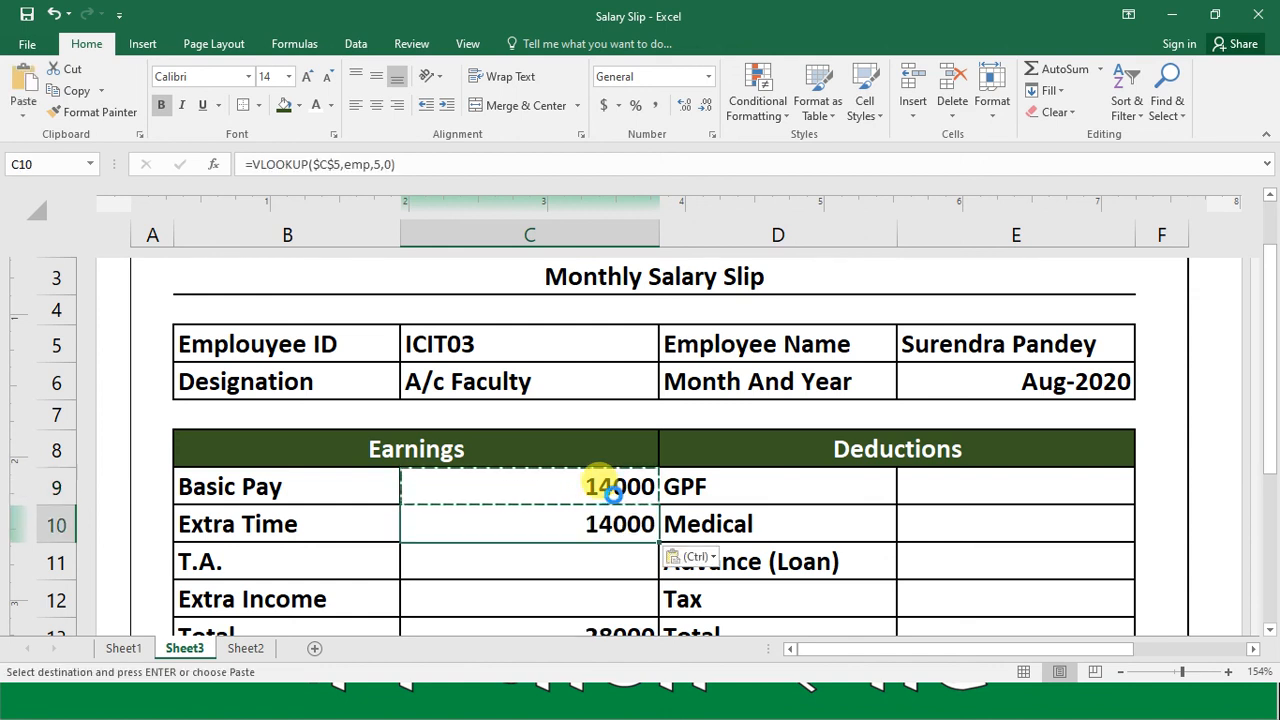
key("F2")
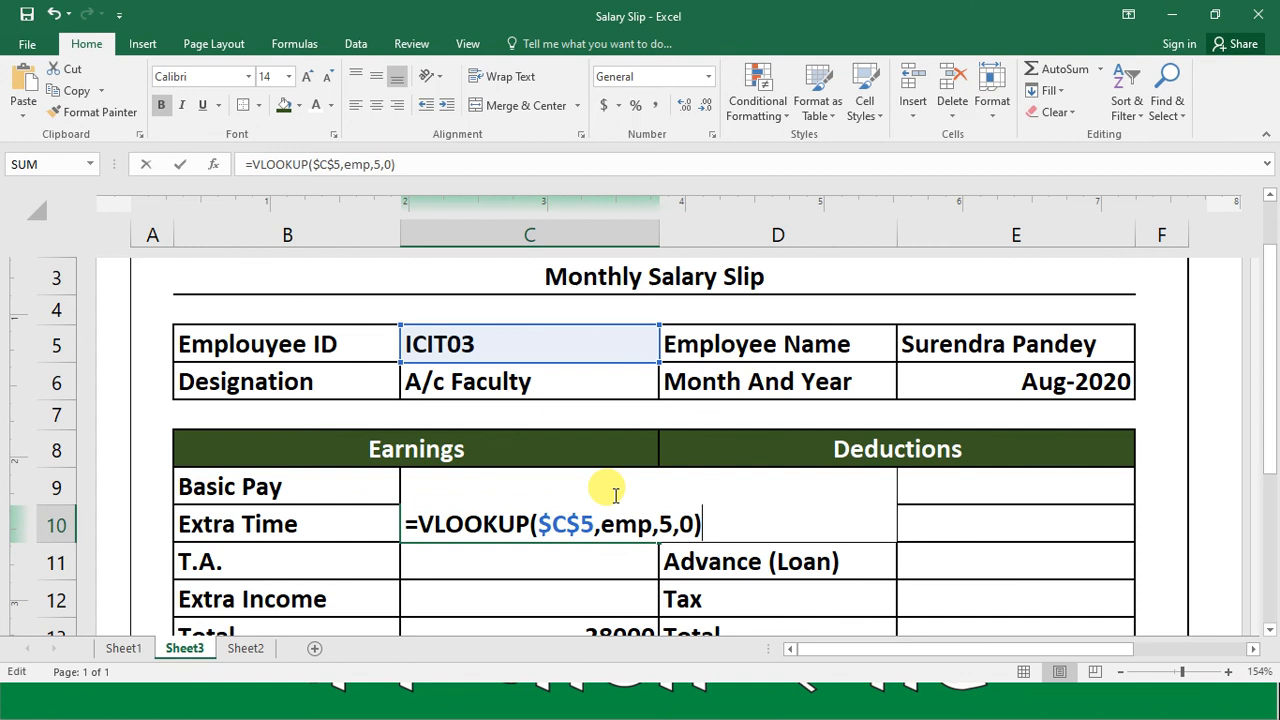
key("Left")
key("Left")
key("Left")
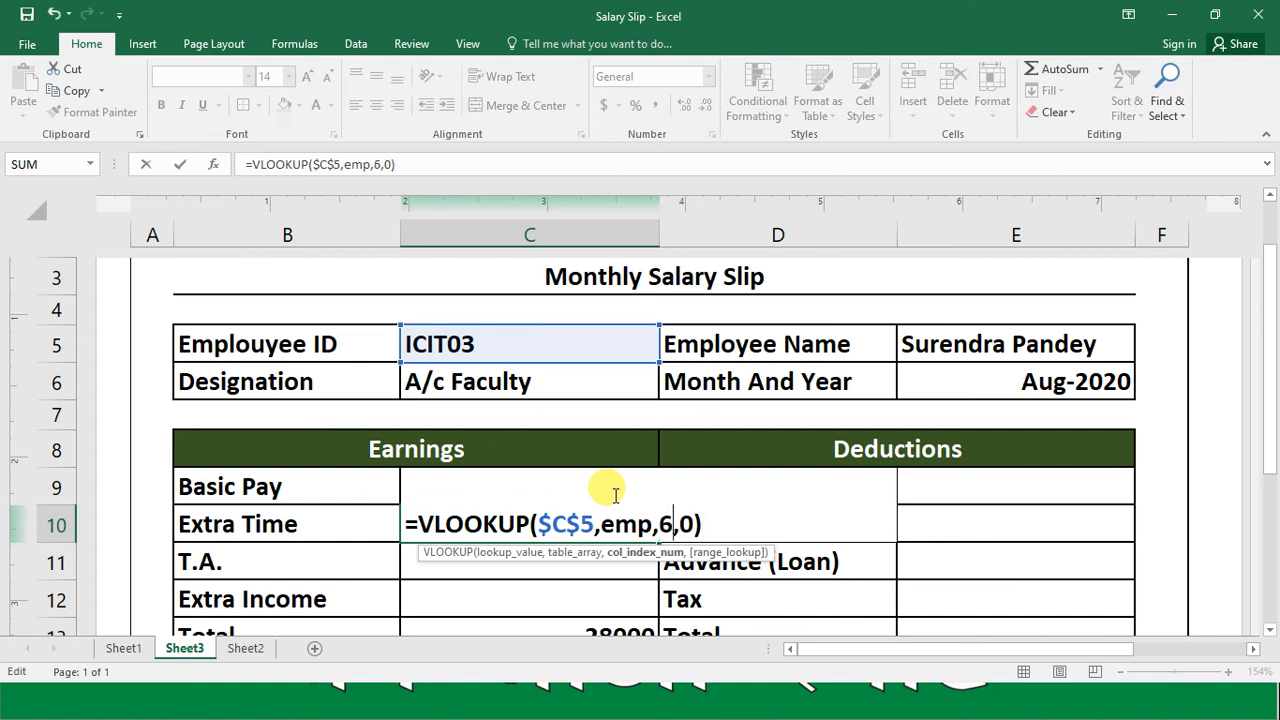
type("6")
key("Return")
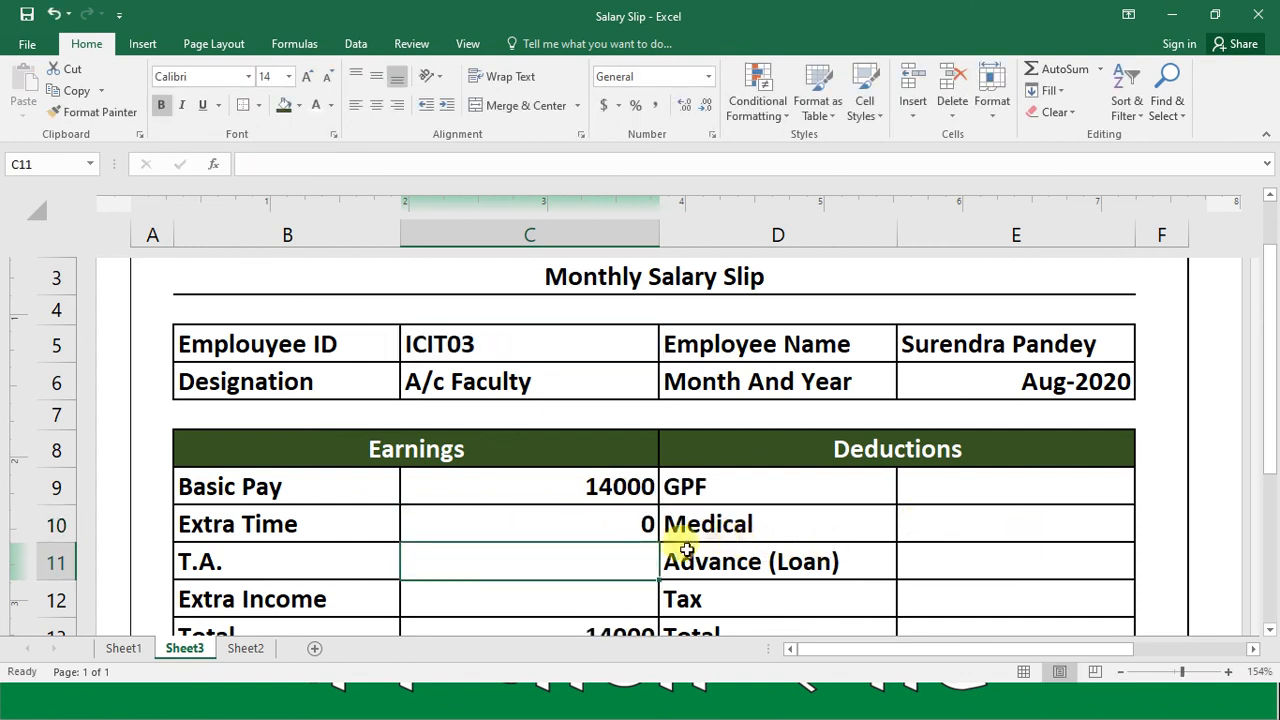
Step: Copy the Extra Time formula into T.A. cell C11 and set its VLOOKUP column index to 7
left_click(634, 530)
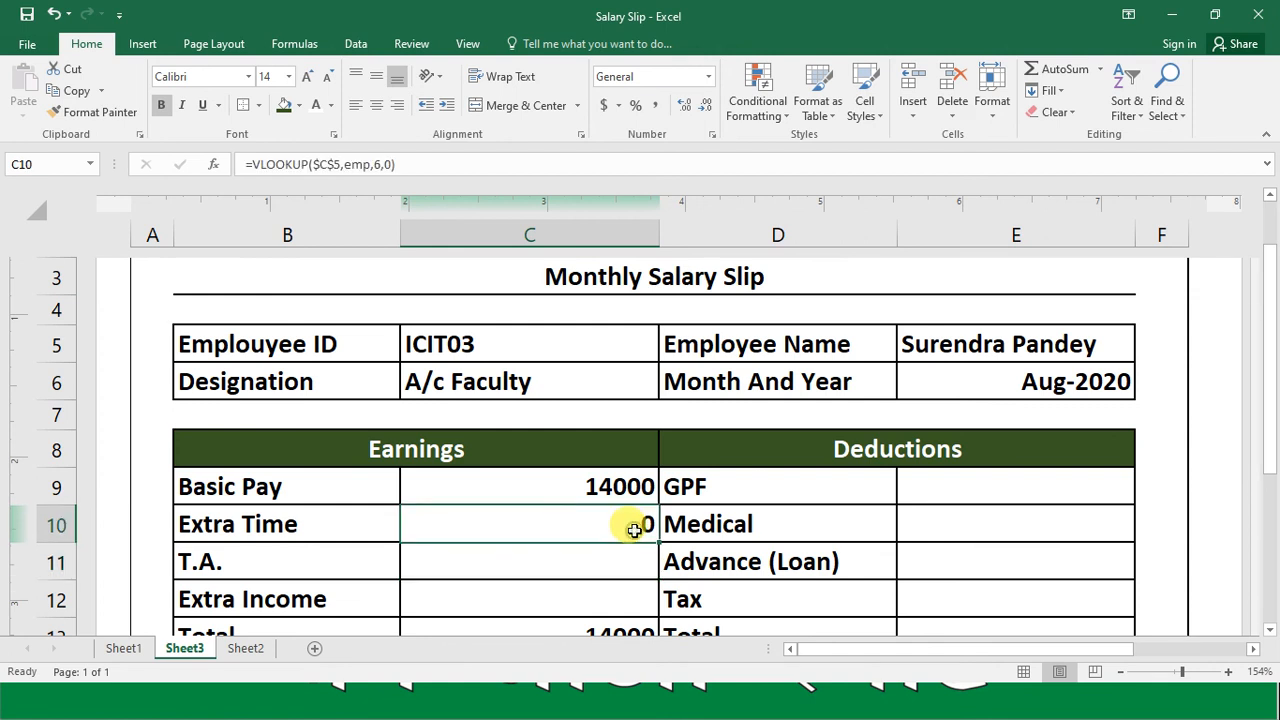
key("ctrl+c")
key("Down")
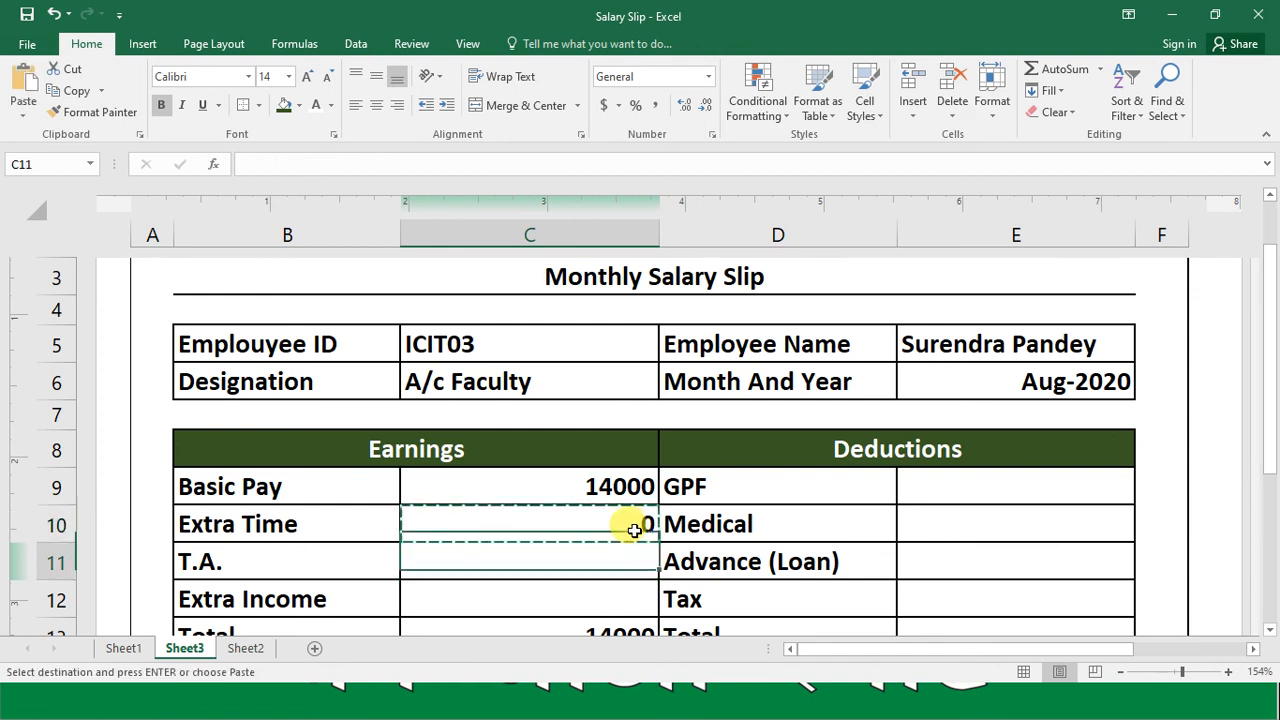
key("ctrl+v")
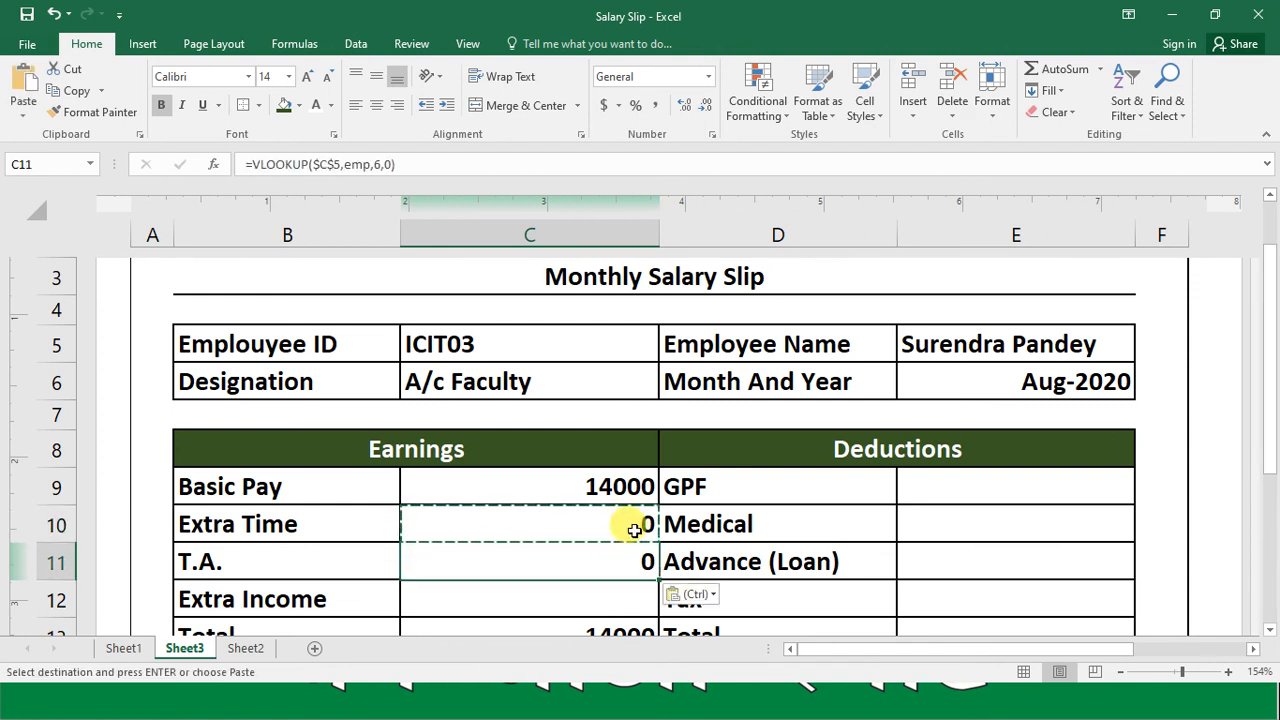
key("F2")
key("Left")
key("Left")
key("Left")
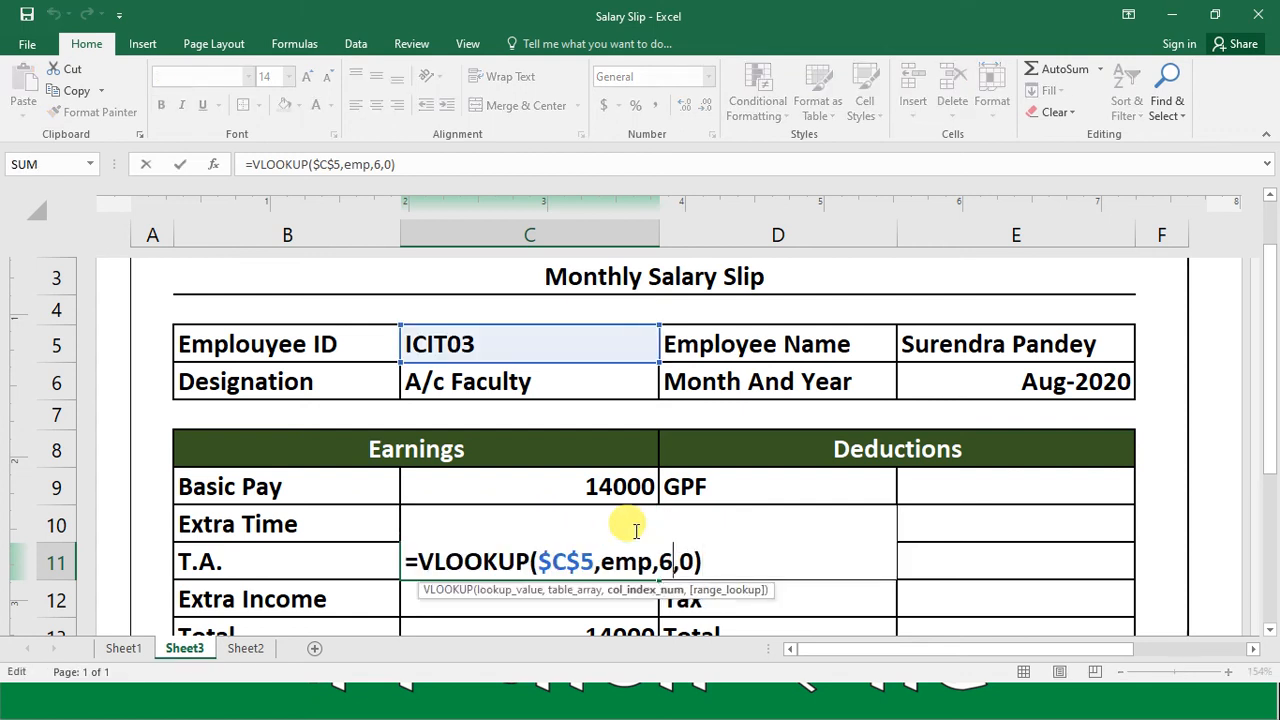
type("7")
key("Return")
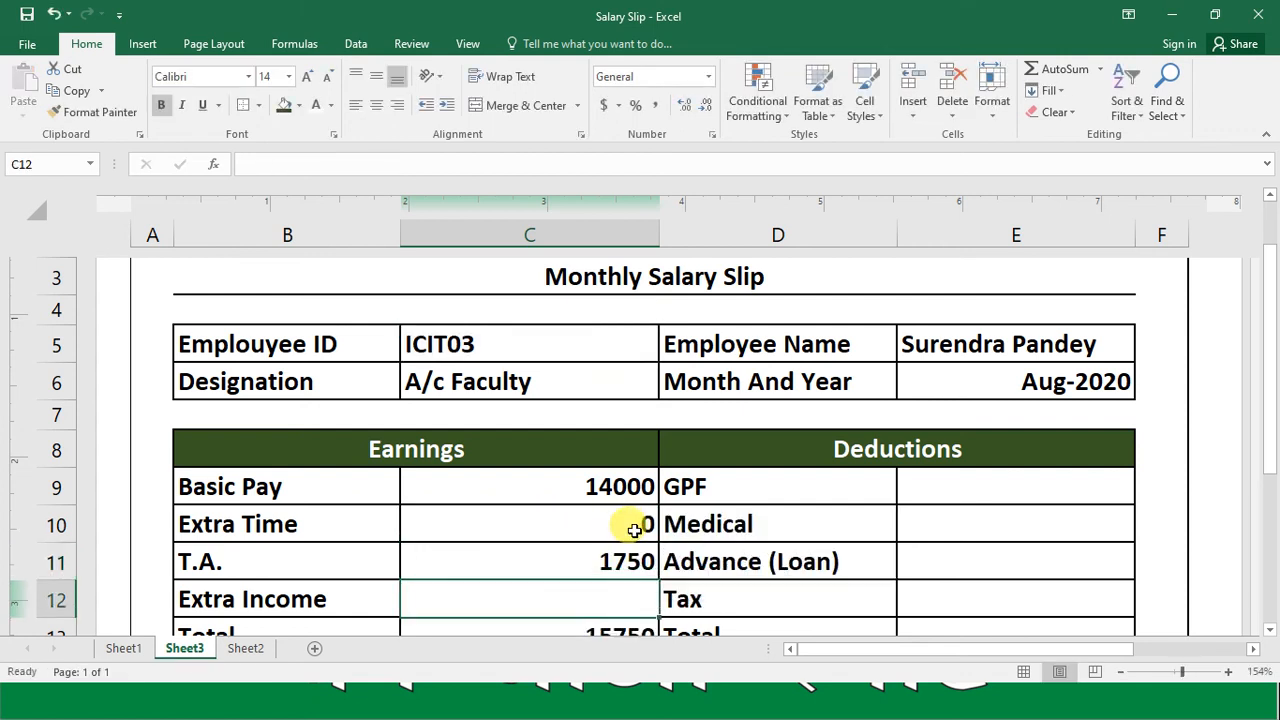
Step: Copy the T.A. formula into Extra Income cell C12 and set its VLOOKUP column index to 8
key("Down")
key("Down")
key("Down")
key("Down")
key("Up")
key("Up")
key("Up")
key("Up")
key("Up")
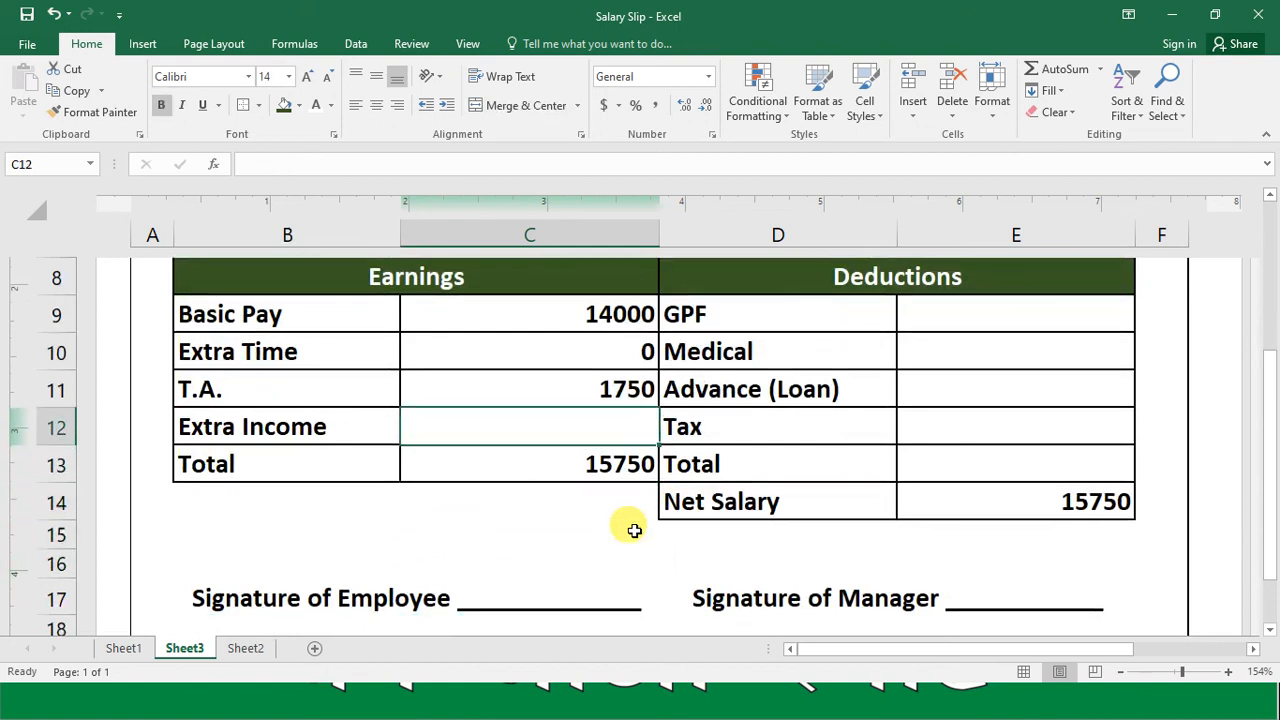
key("ctrl+c")
key("Down")
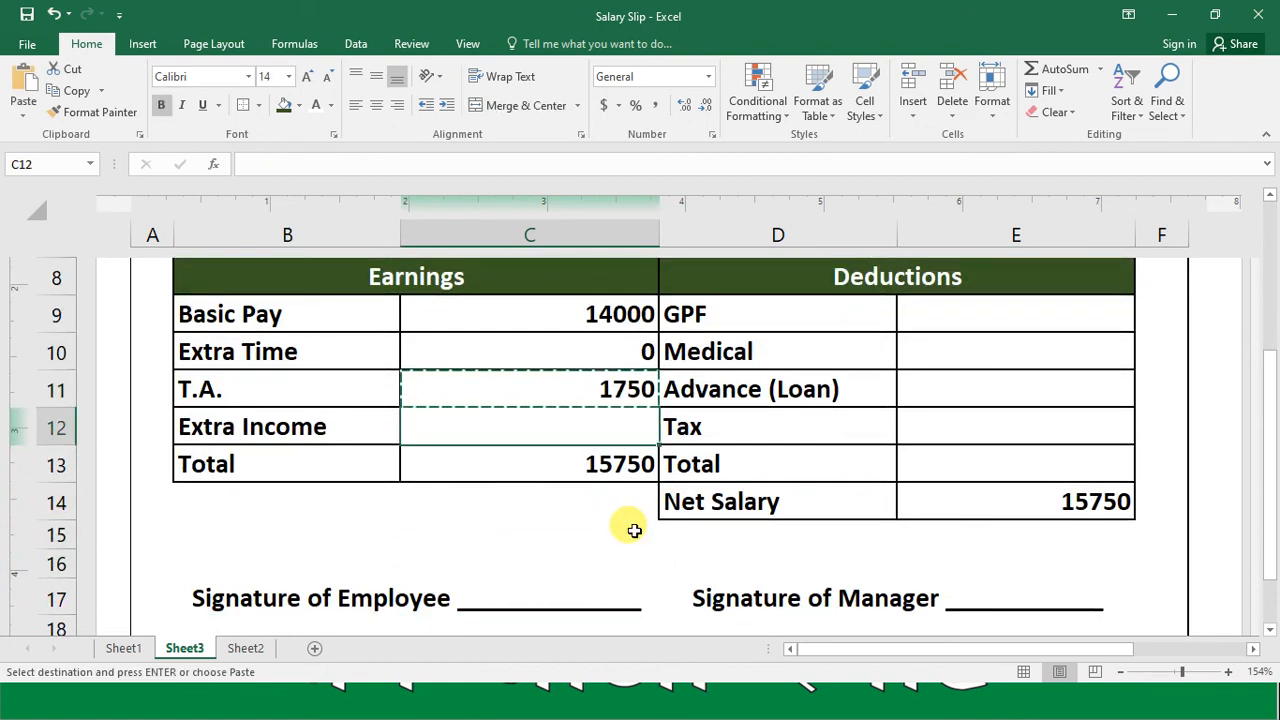
key("ctrl+v")
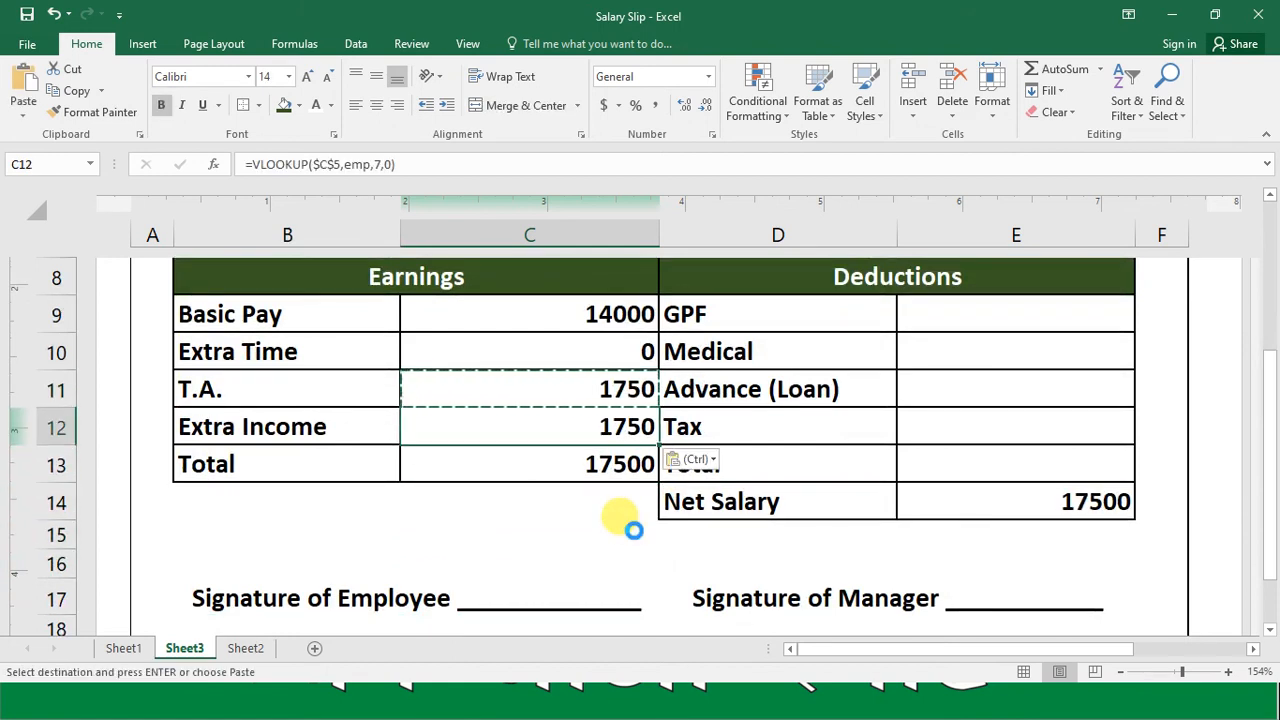
key("F2")
key("Left")
key("Left")
key("Left")
type("8")
key("Return")
Step: Try to copy the earnings Total formula from C13 into the GPF cell E9
key("Up")
key("Up")
key("Up")
key("Up")
key("Up")
key("Up")
key("Down")
key("Down")
key("Right")
key("Right")
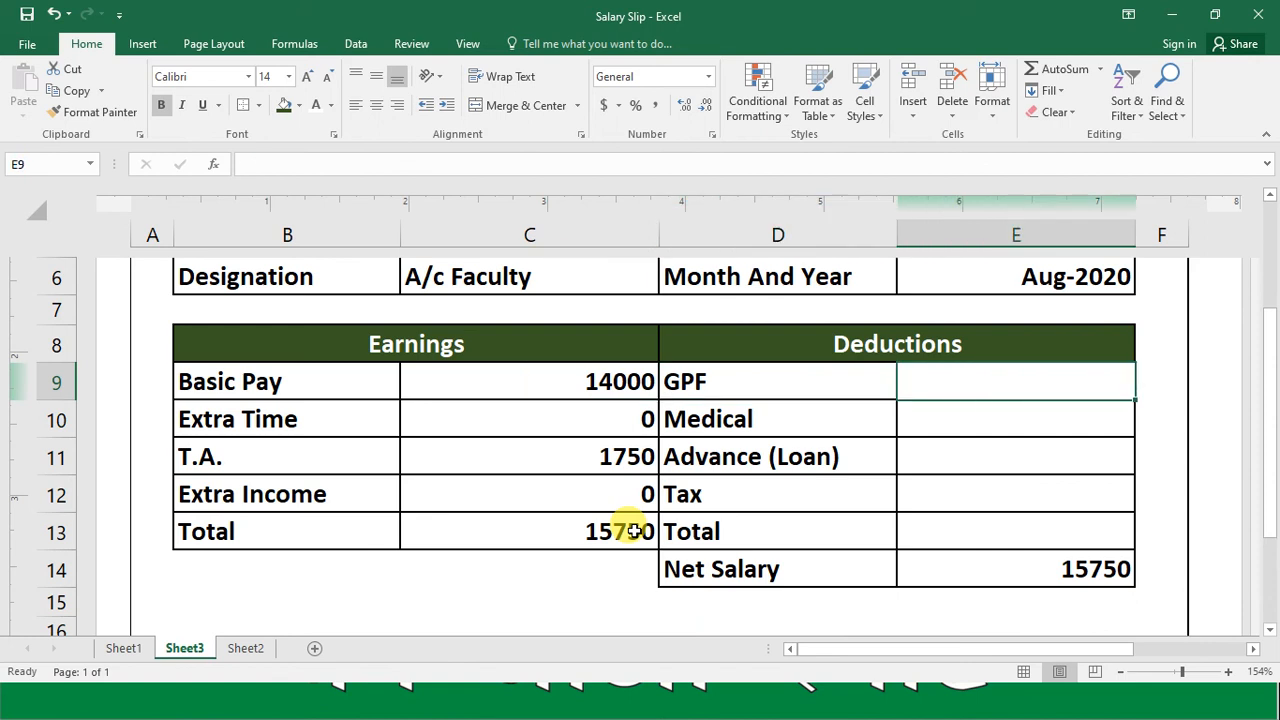
left_click(630, 535)
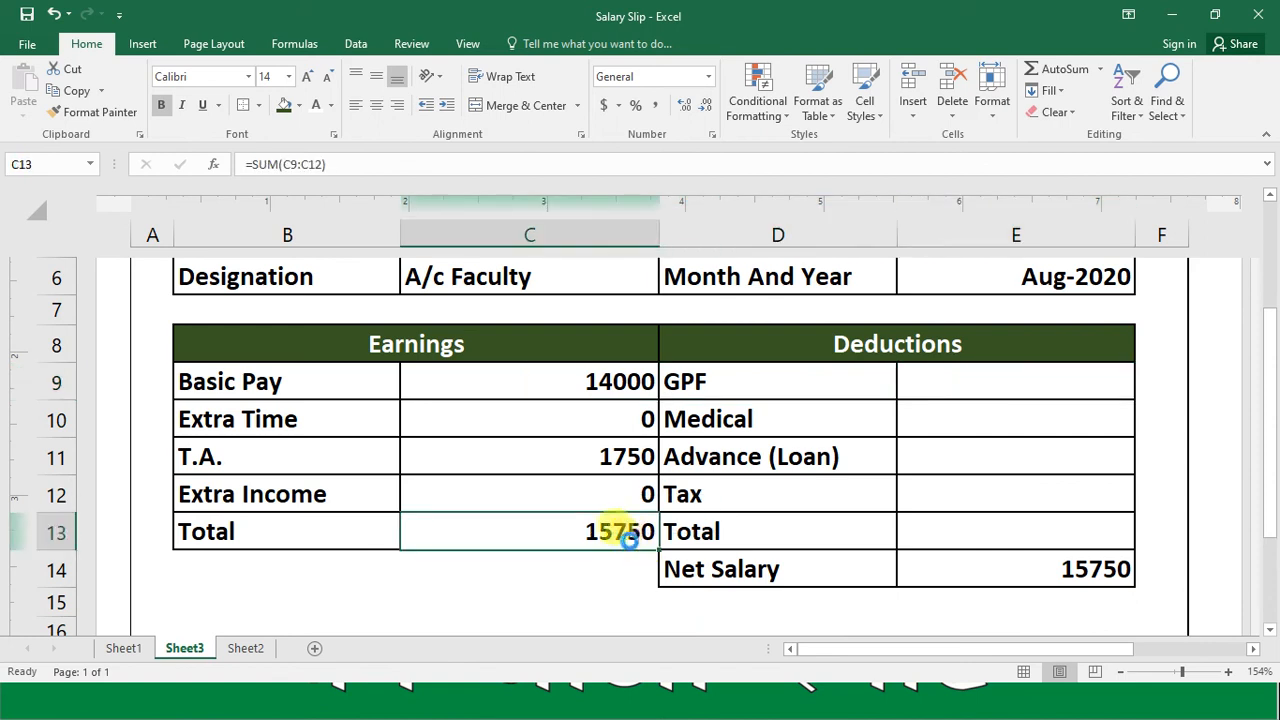
key("ctrl+c")
left_click(950, 380)
key("ctrl+v")
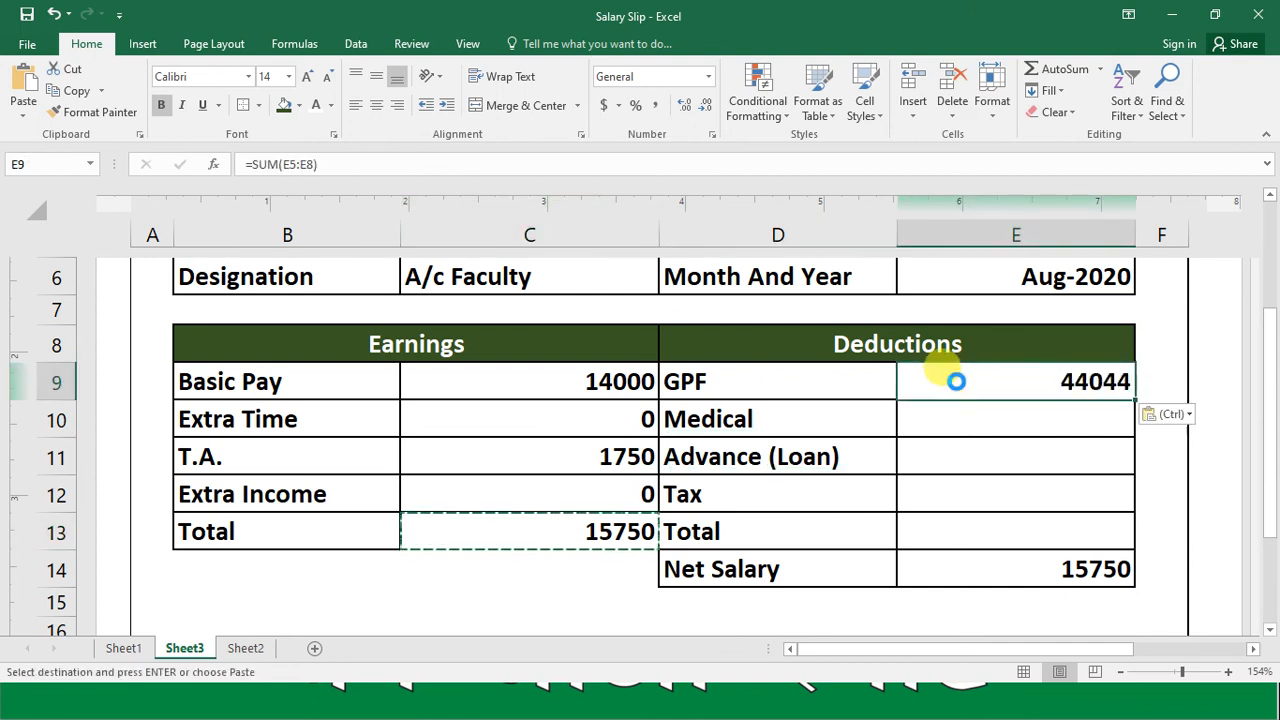
double_click(955, 381)
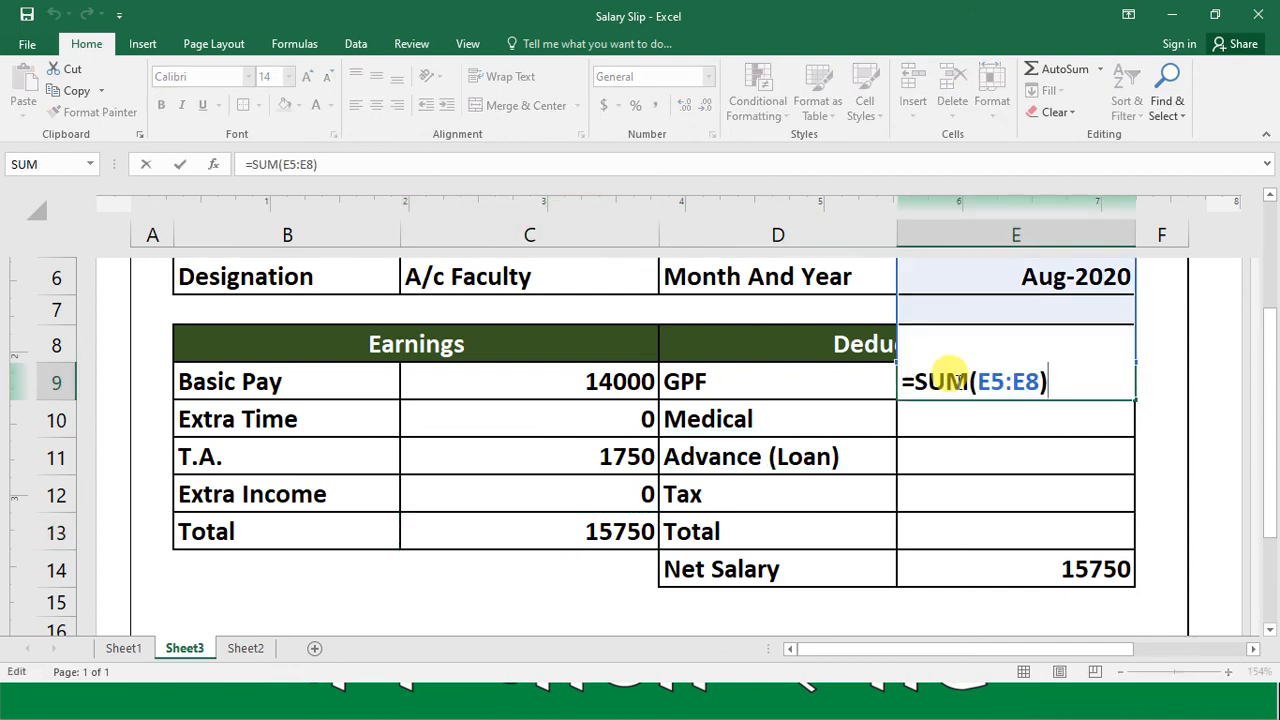
key("Escape")
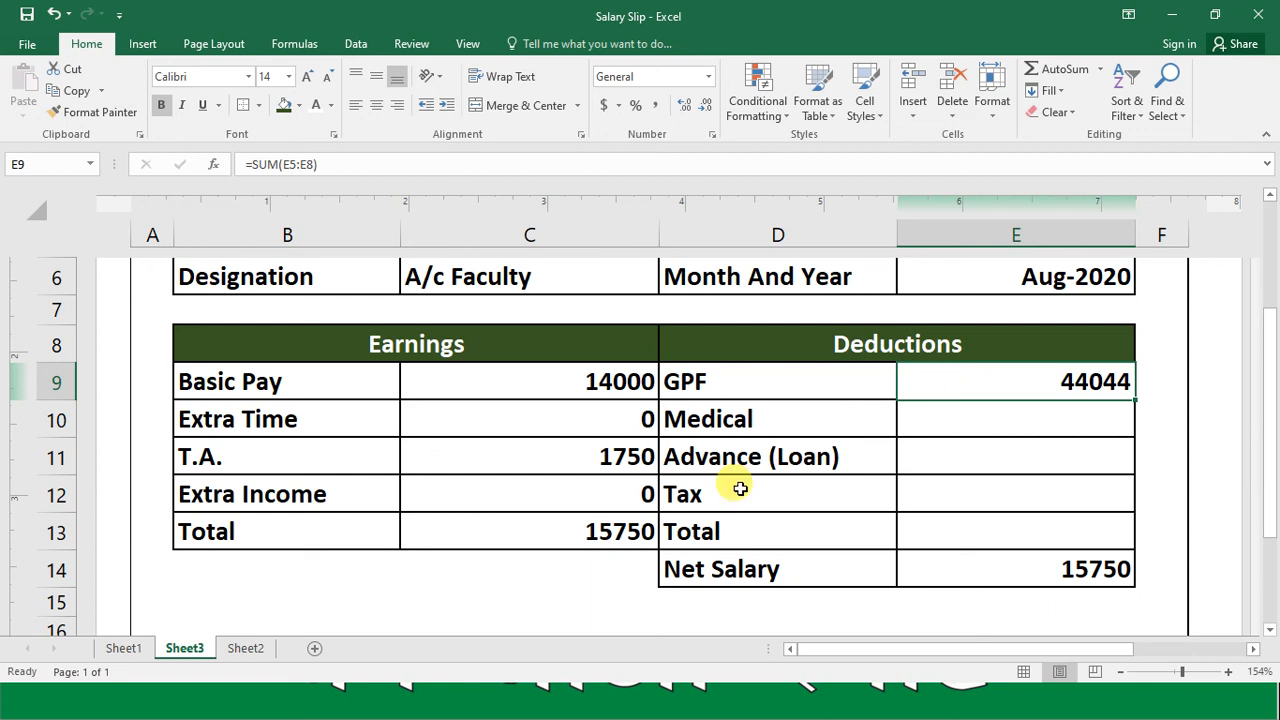
Step: Copy the Extra Income formula from C12 into GPF cell E9 and set its VLOOKUP column index to 9
left_click(607, 499)
key("ctrl+c")
left_click(1006, 376)
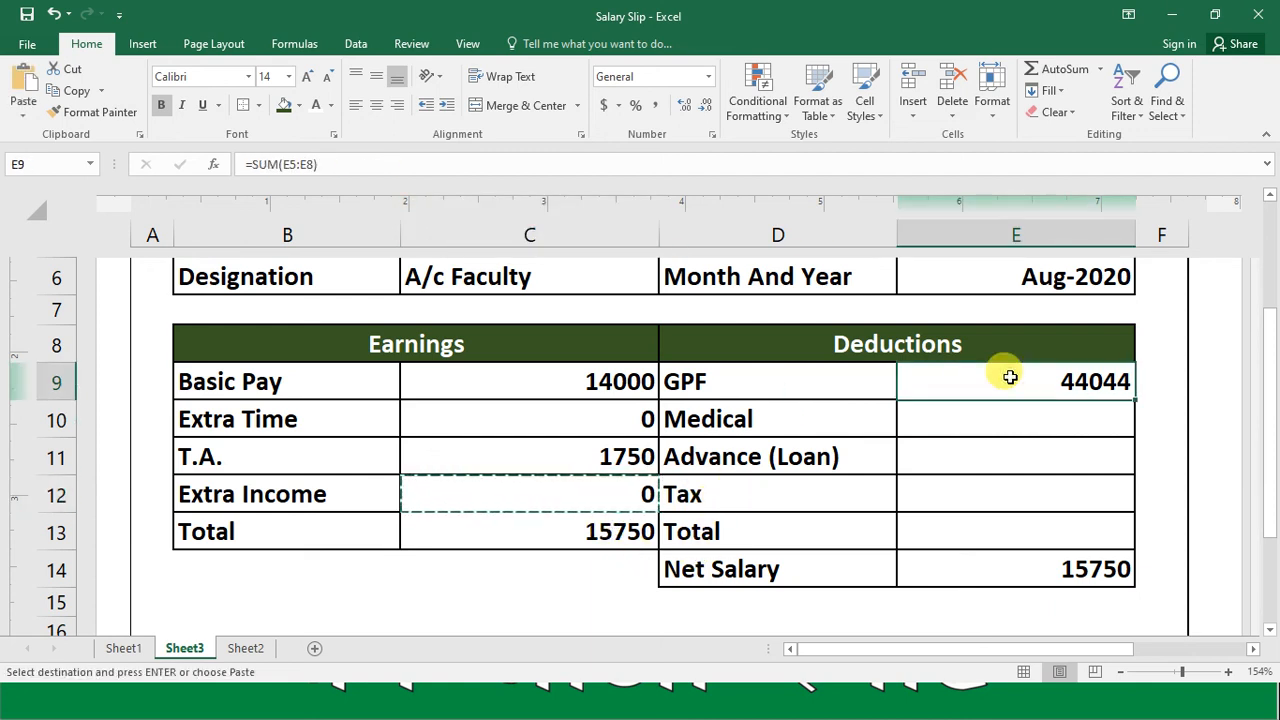
key("ctrl+v")
double_click(1010, 377)
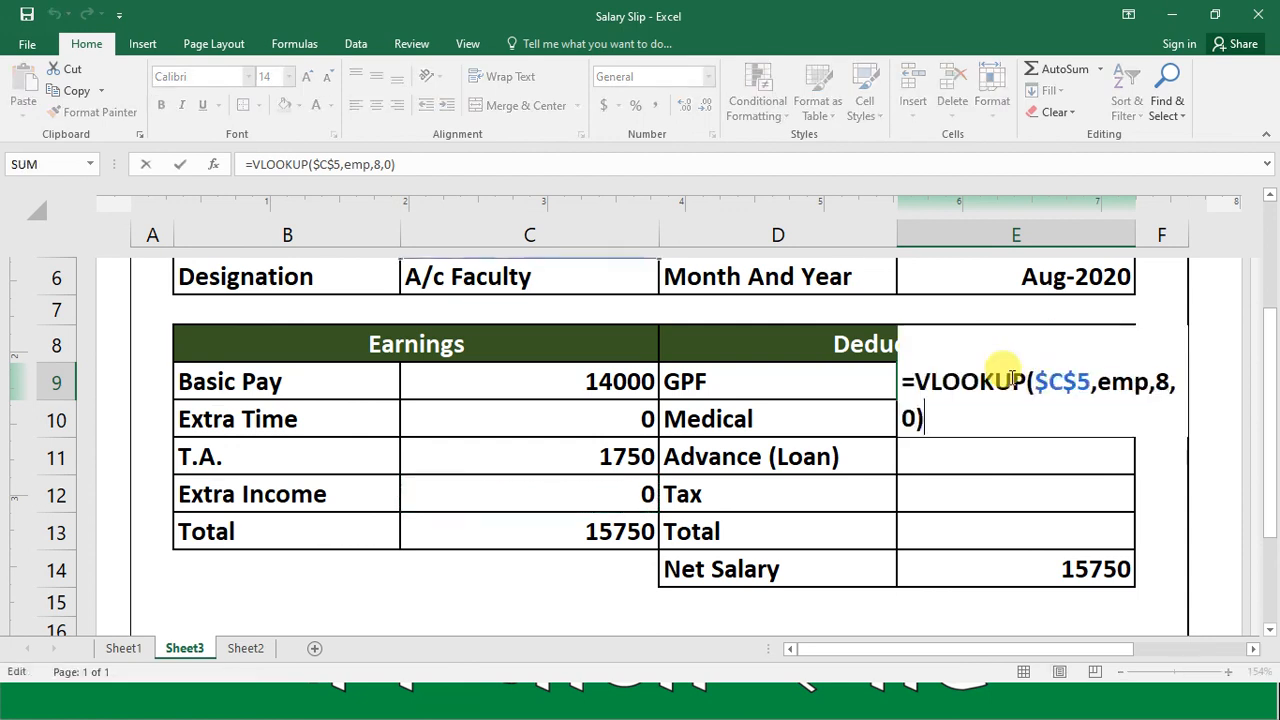
key("Left")
key("Left")
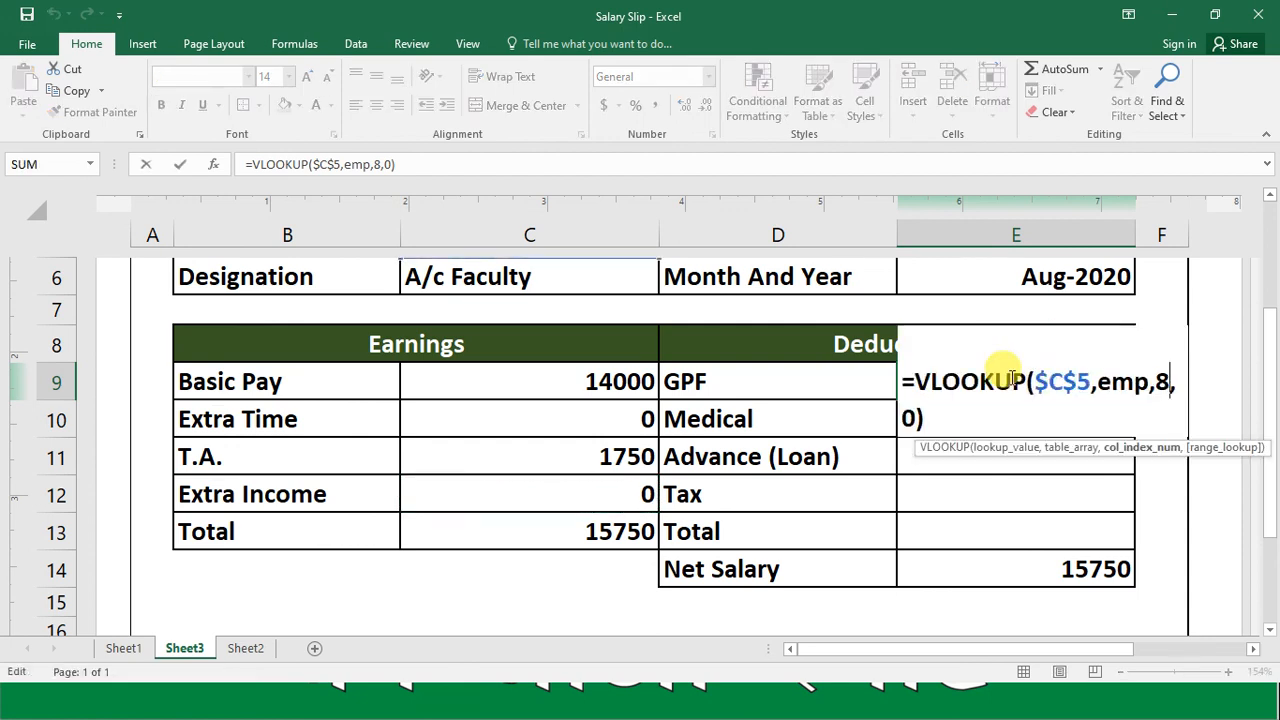
key("Return")
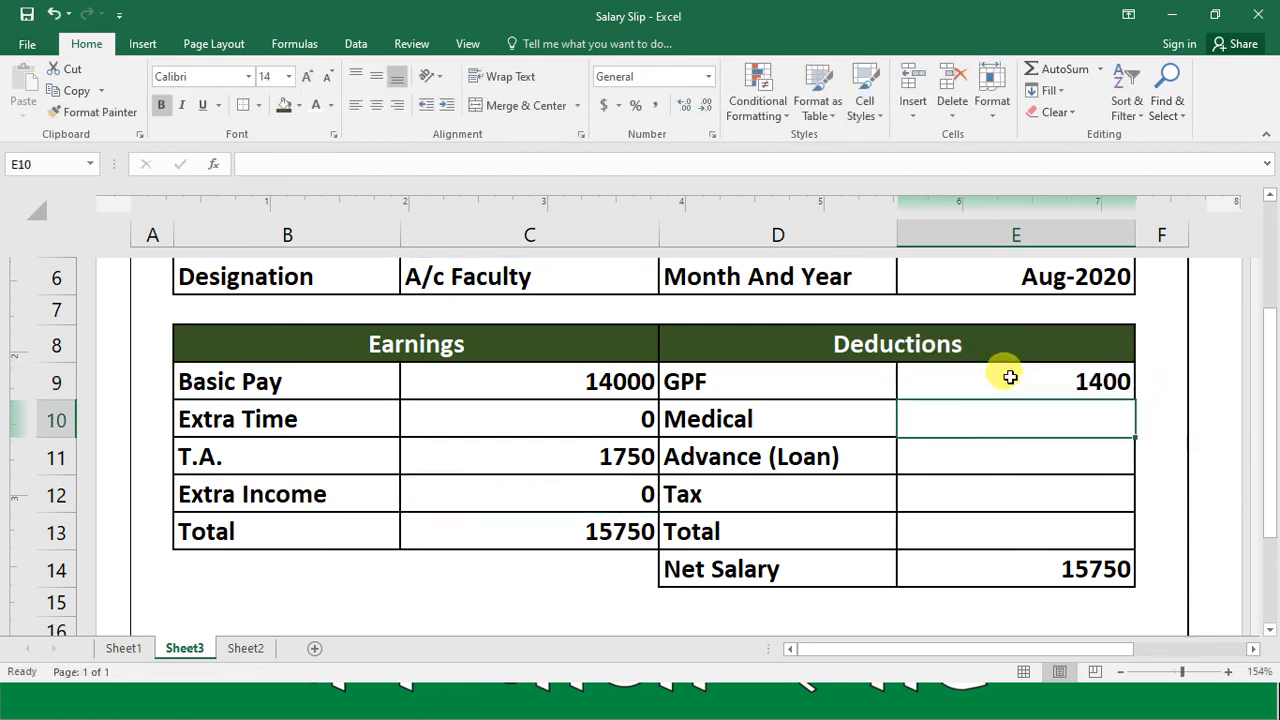
Step: Copy the GPF formula into Medical cell E10 and set its VLOOKUP column index to 10
left_click(1010, 377)
key("ctrl+c")
key("Down")
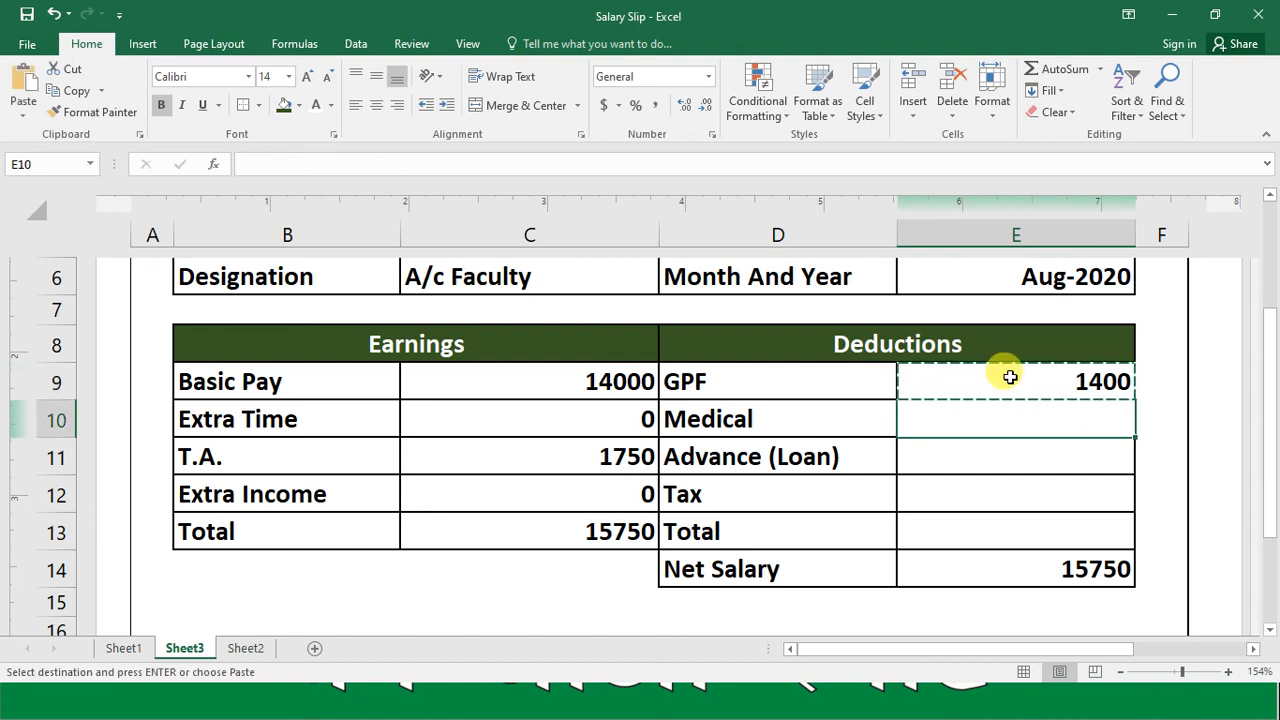
key("ctrl+v")
key("F2")
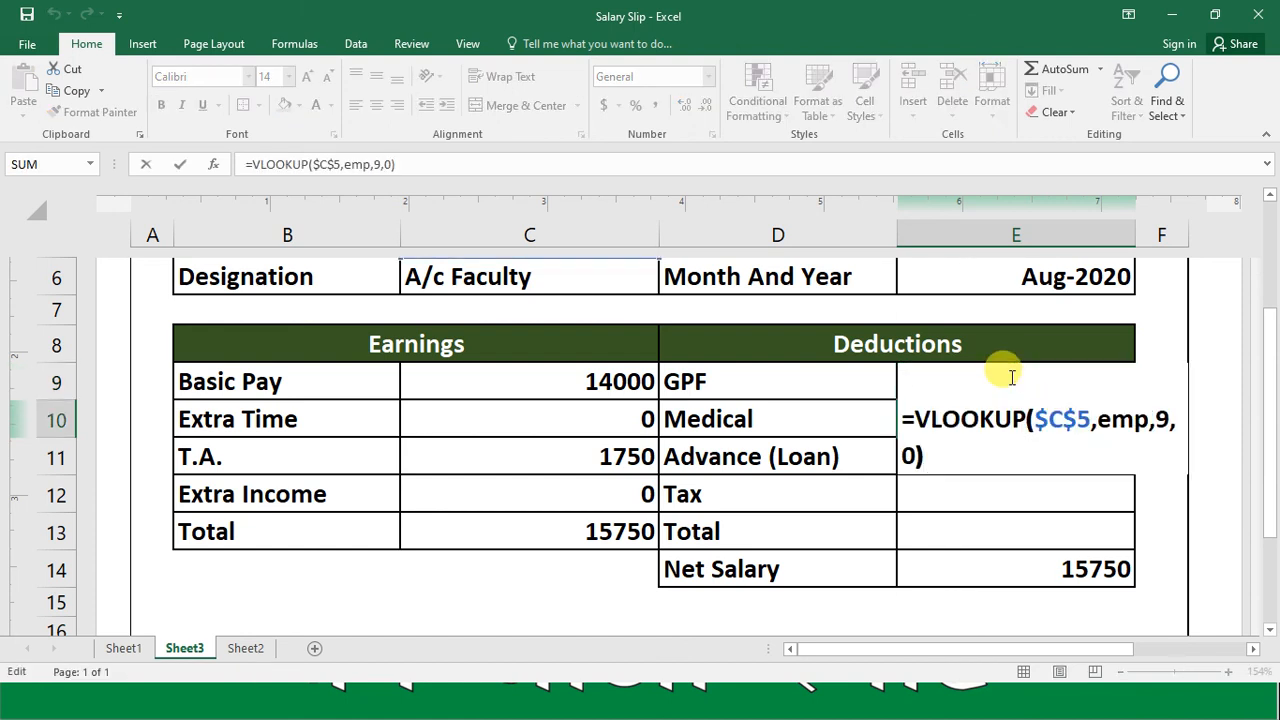
key("Left")
key("Left")
key("Left")
key("BackSpace")
type("10")
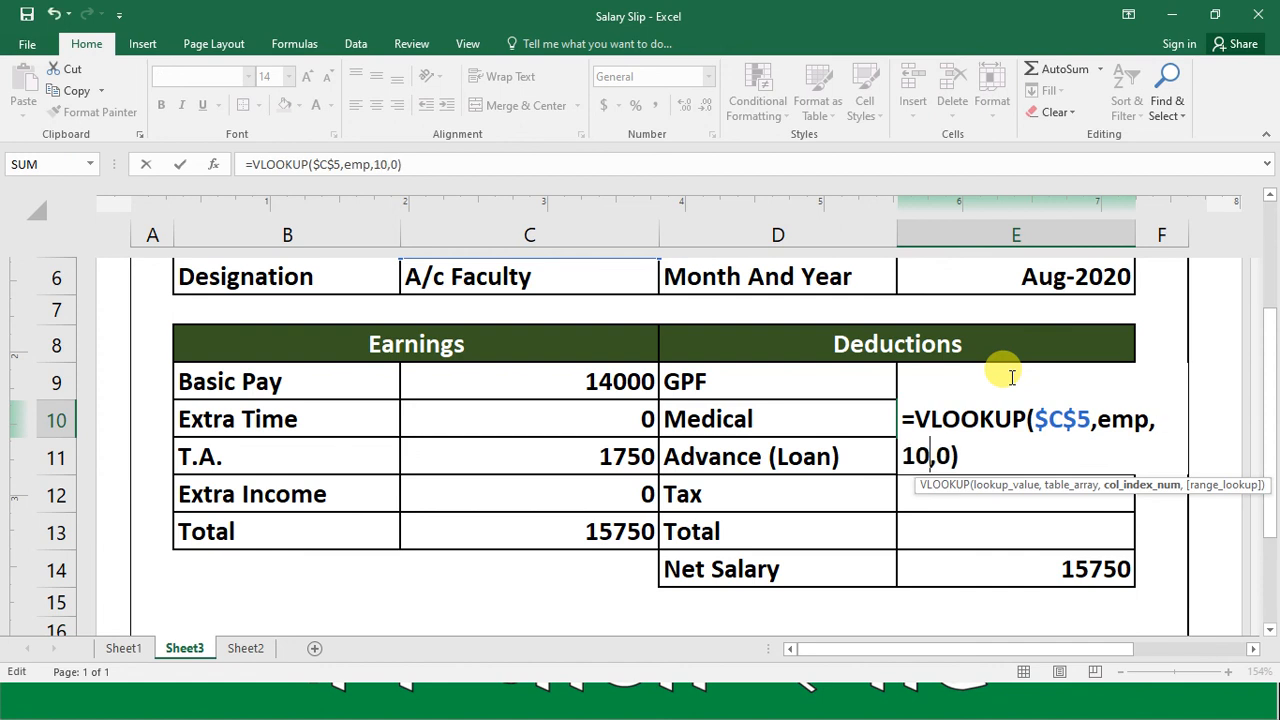
key("Return")
Step: Copy the Medical formula from E10 into Advance (Loan) cell E11 and set its VLOOKUP column index to 11
key("Up")
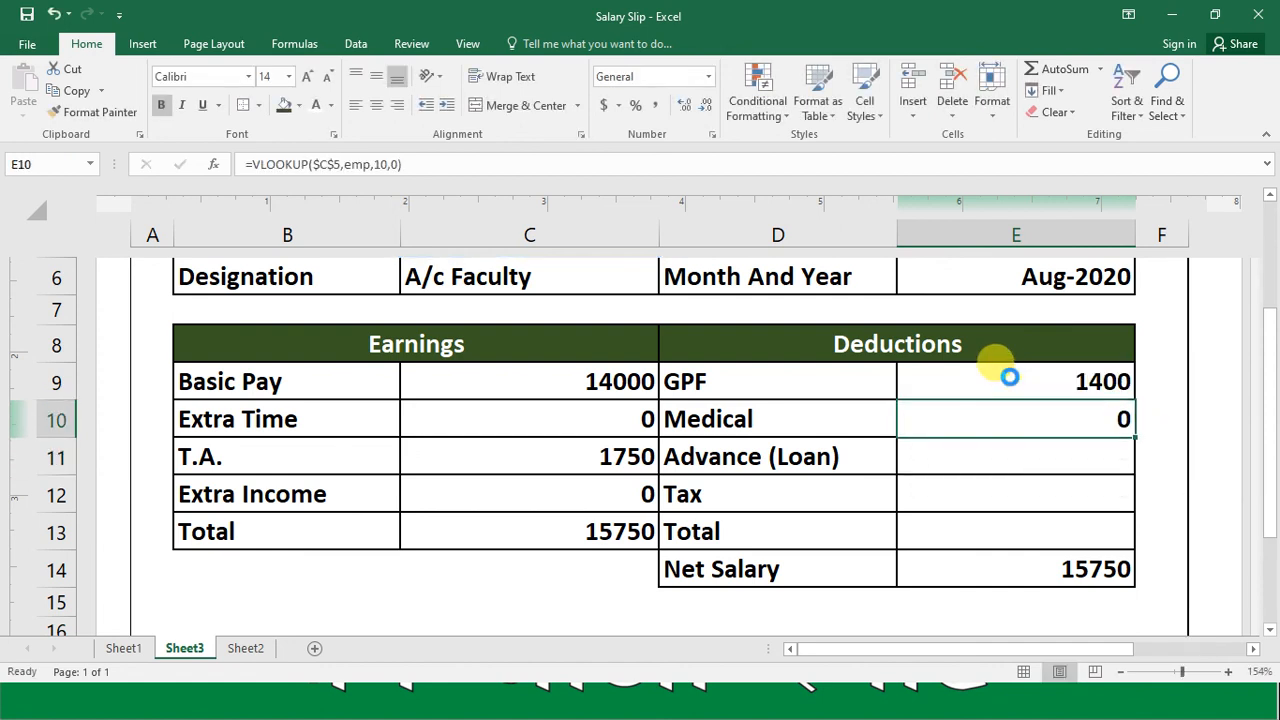
key("ctrl+c")
key("Down")
key("ctrl+v")
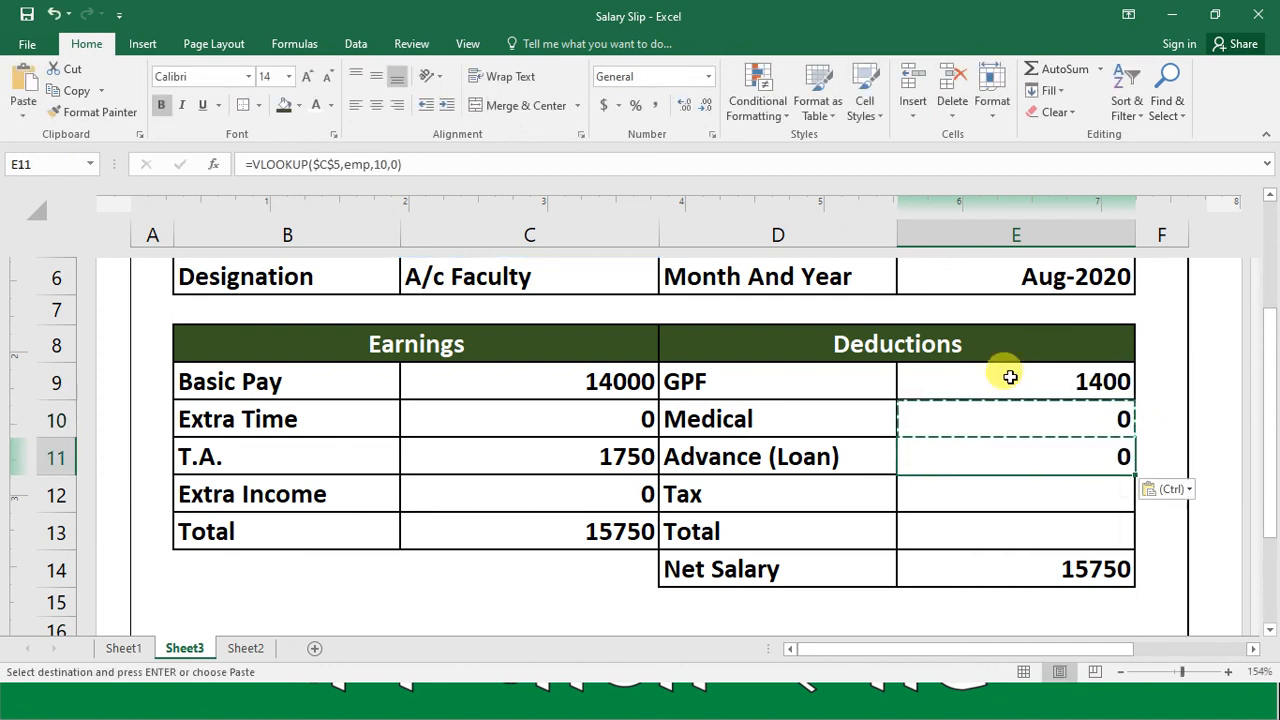
key("F2")
key("Left")
key("Left")
key("Left")
key("shift+Left")
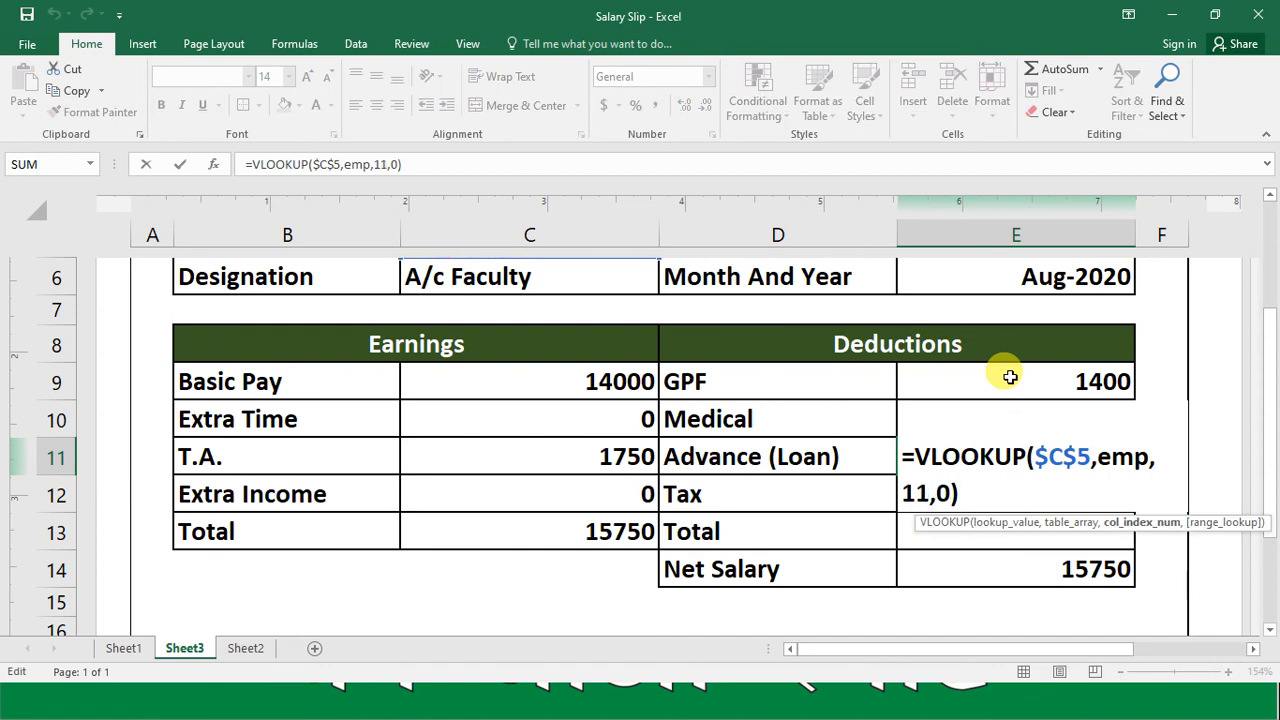
type("1")
key("Return")
Step: Copy the Advance (Loan) formula from E11 into Tax cell E12 and set its VLOOKUP column index to 12
key("Up")
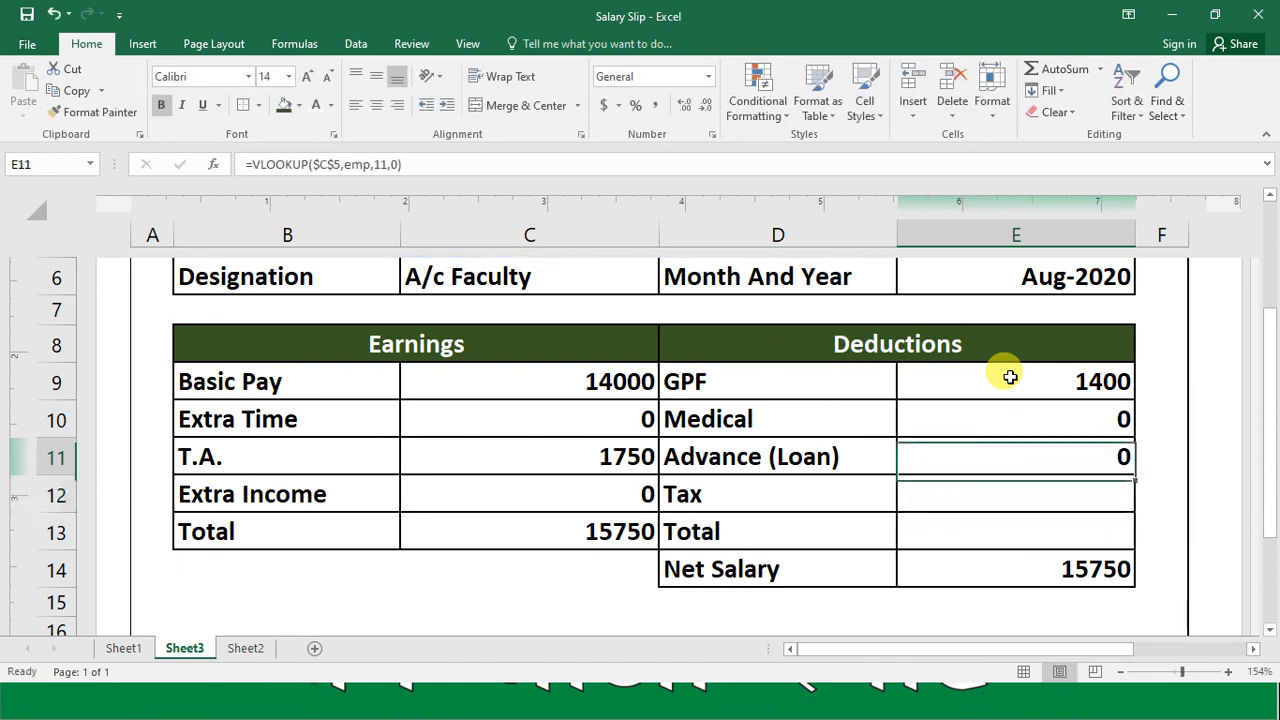
key("ctrl+c")
key("Down")
key("ctrl+v")
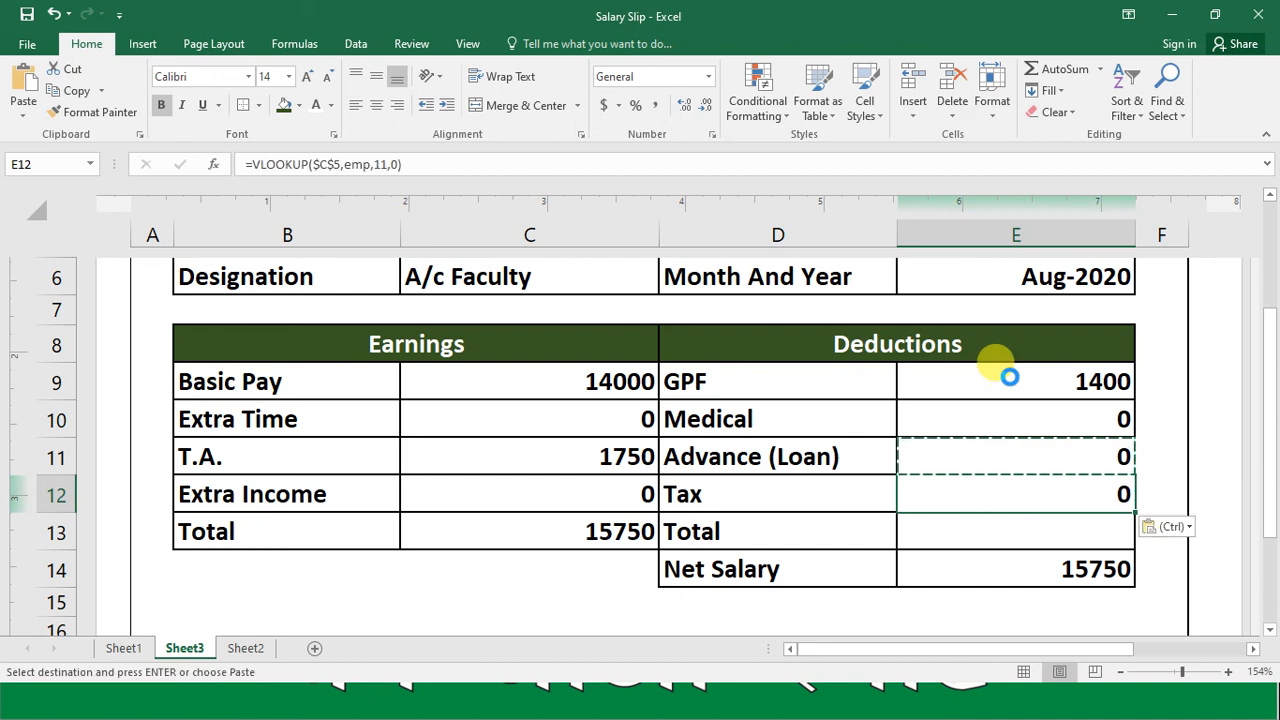
key("F2")
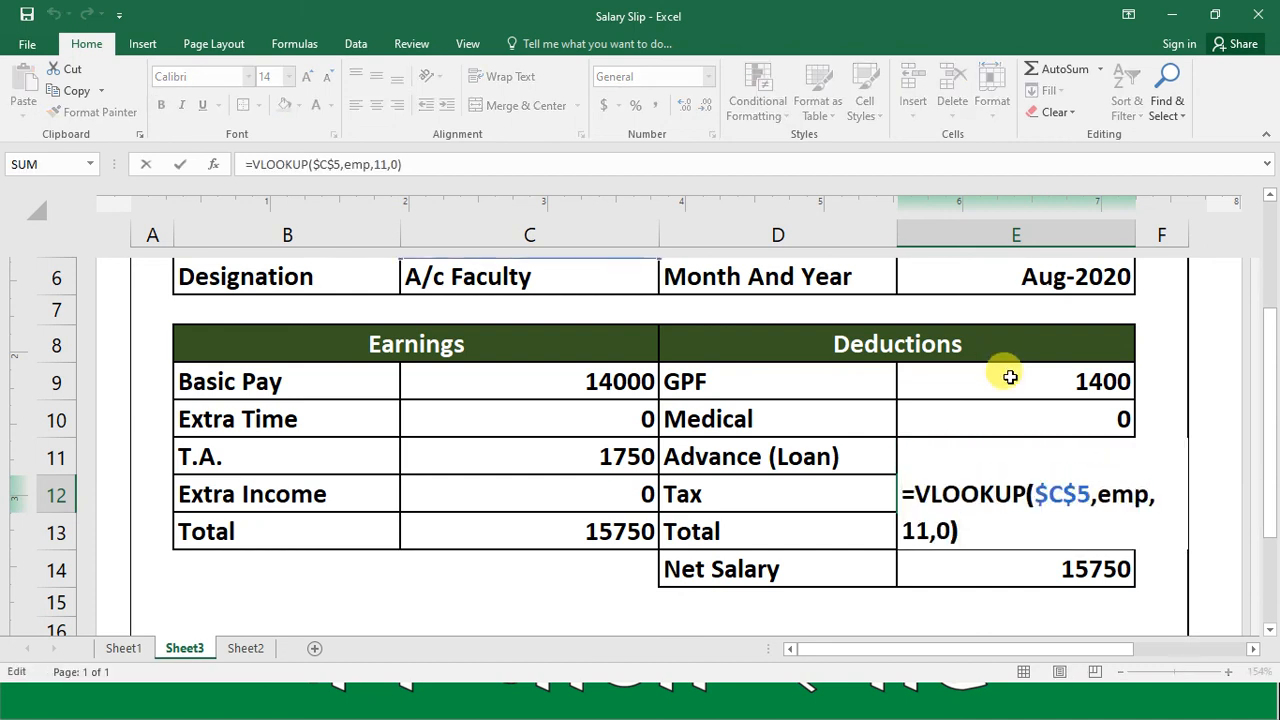
key("Left")
key("Left")
key("Left")
type("2")
key("Return")
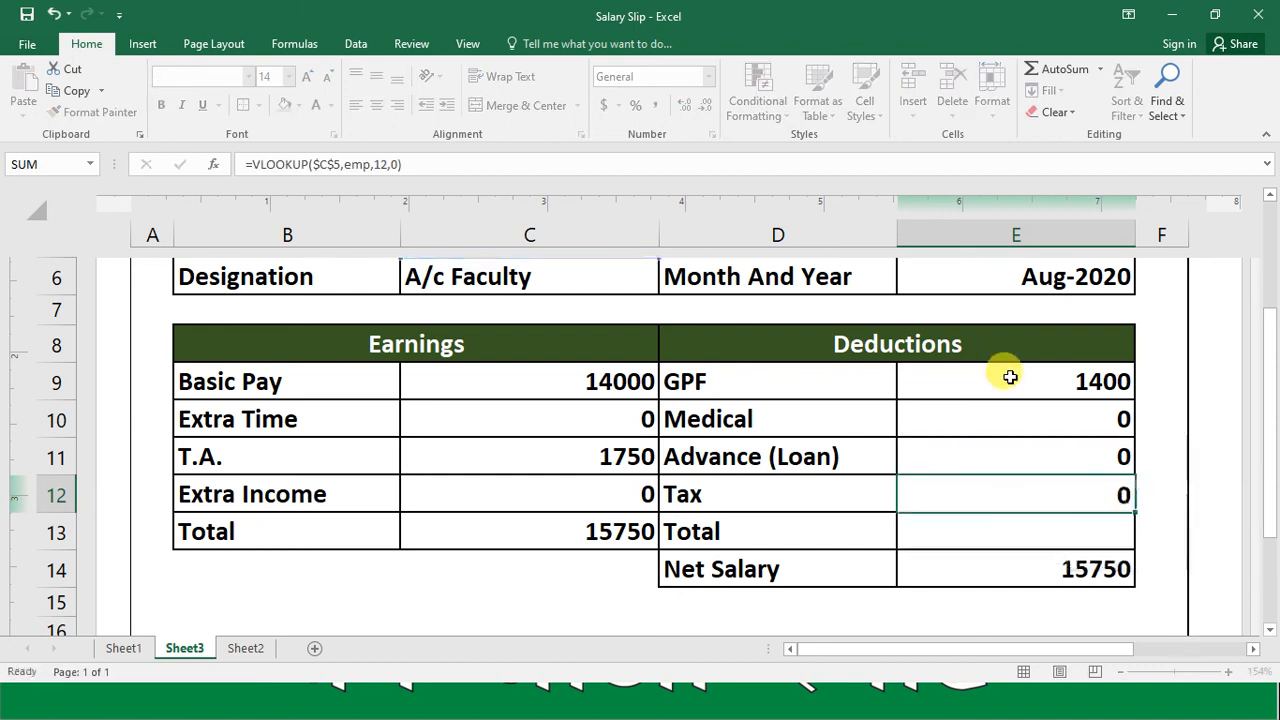
Step: Enter a SUM formula over E9:E12 in the deductions Total cell E13
key("Up")
key("Up")
key("Down")
key("Down")
key("Up")
key("Down")
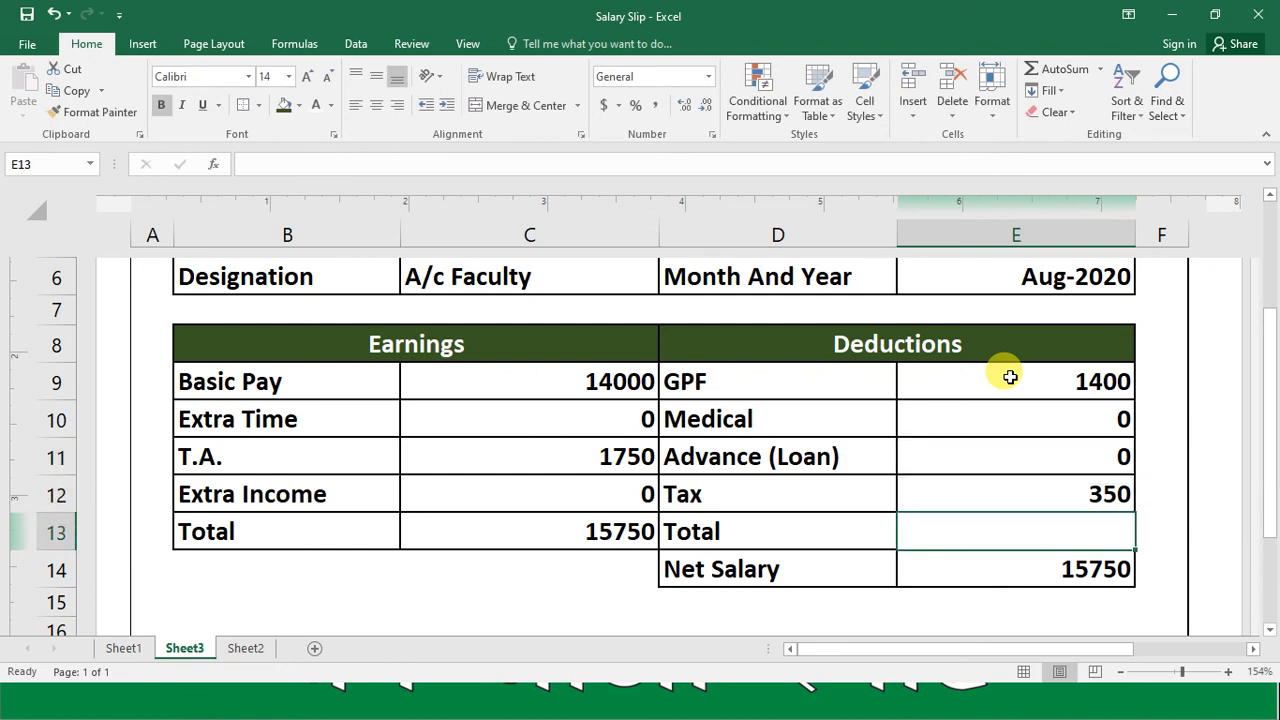
type("=SUM(")
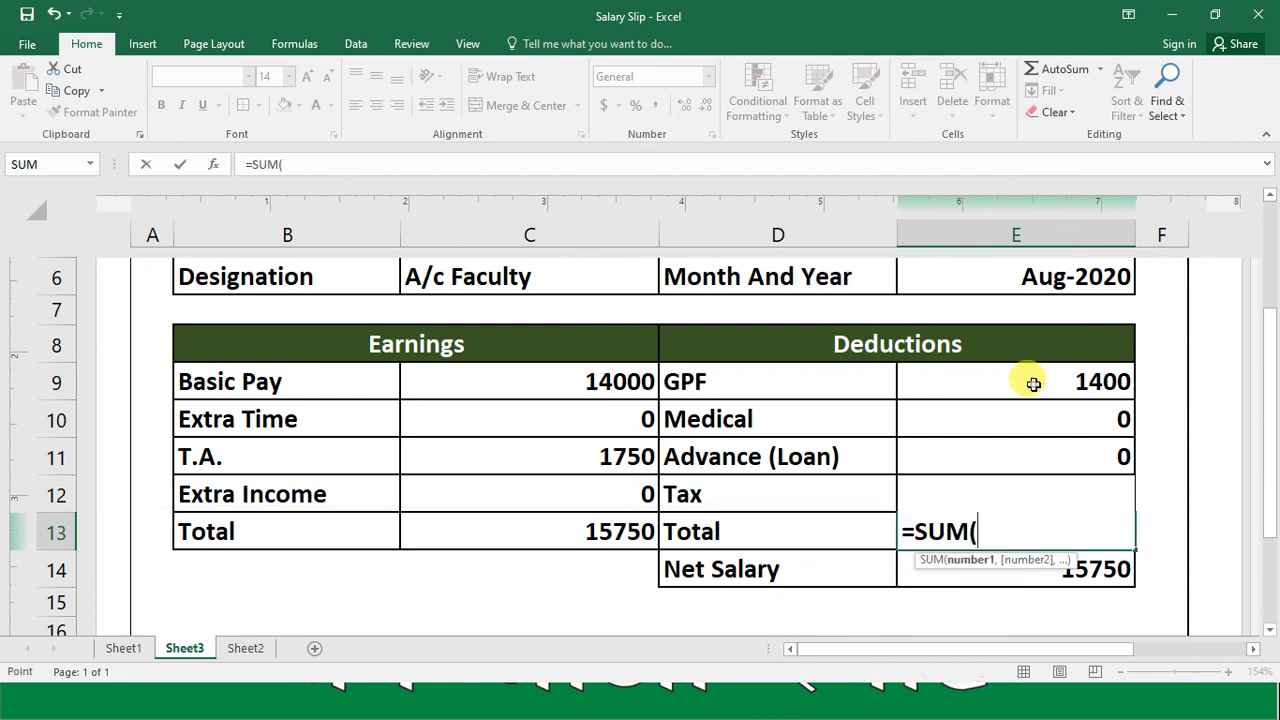
left_click(1033, 383)
key("shift+Down")
key("shift+Down")
key("shift+Down")
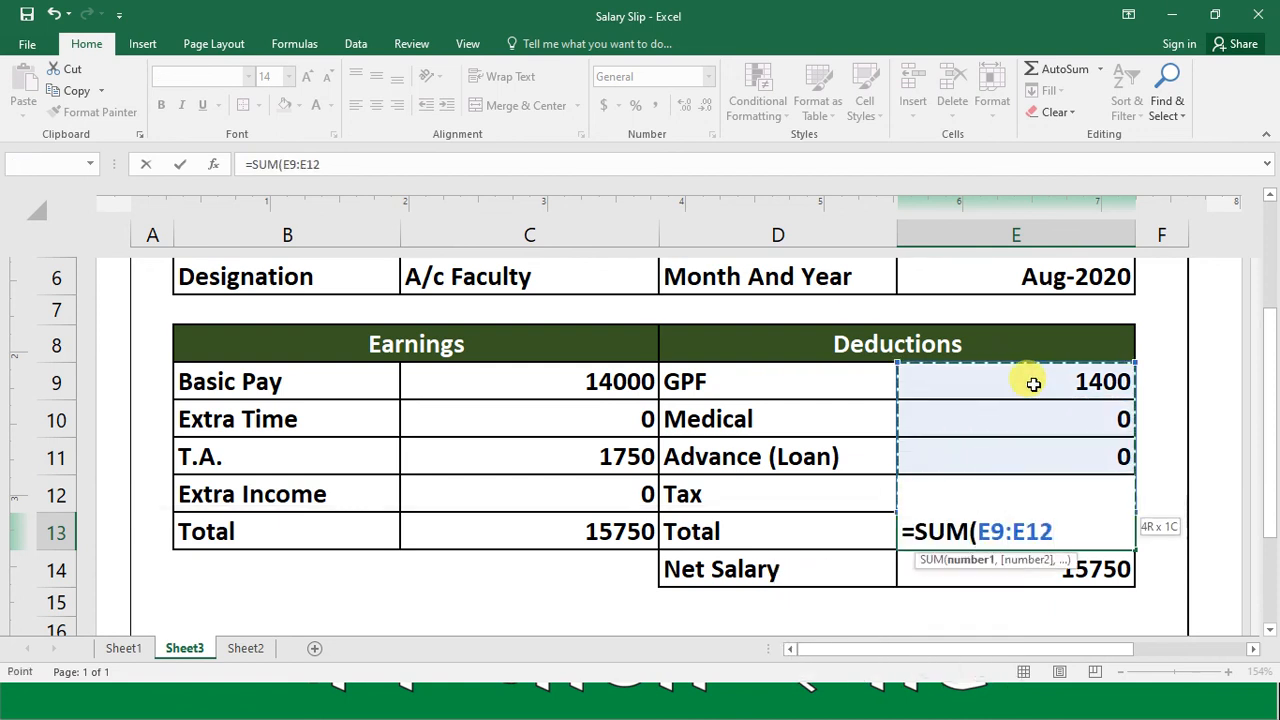
key("Return")
key("Up")
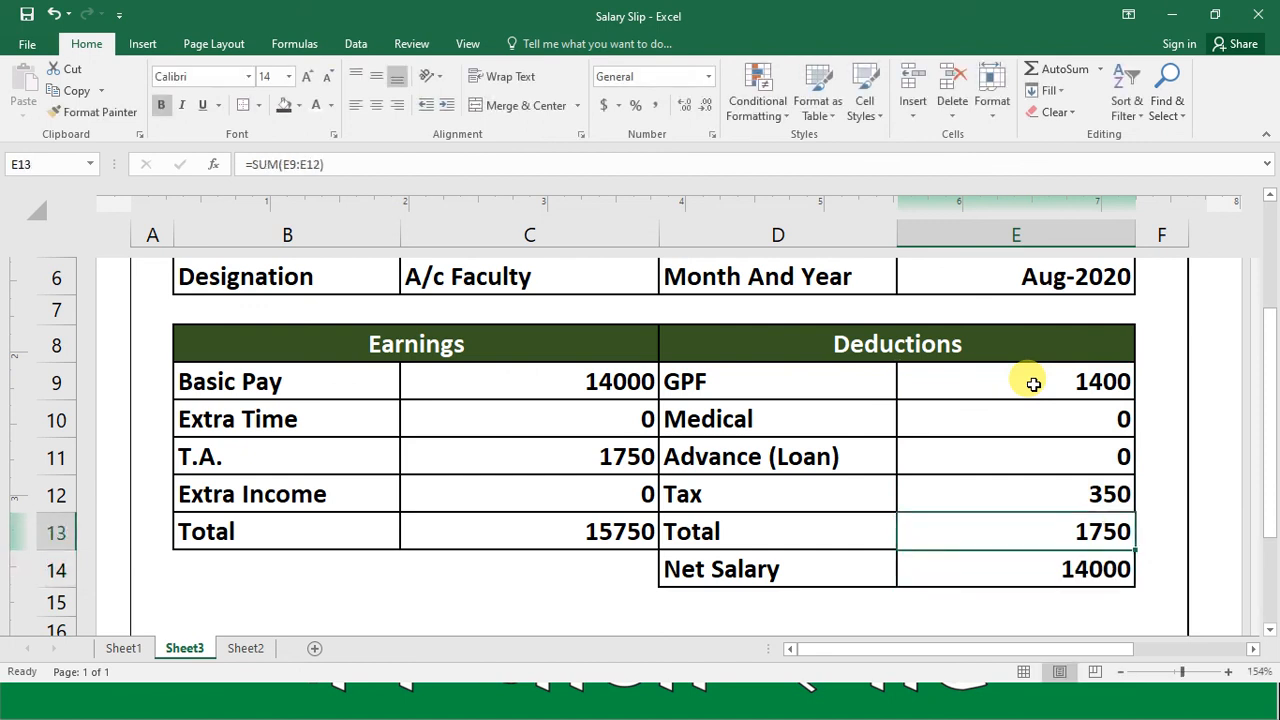
Step: Apply the comma number style to the earnings amounts from Basic Pay to Total, C9:C13
left_click(632, 388)
key("shift+Down")
key("shift+Down")
key("shift+Down")
key("shift+Down")
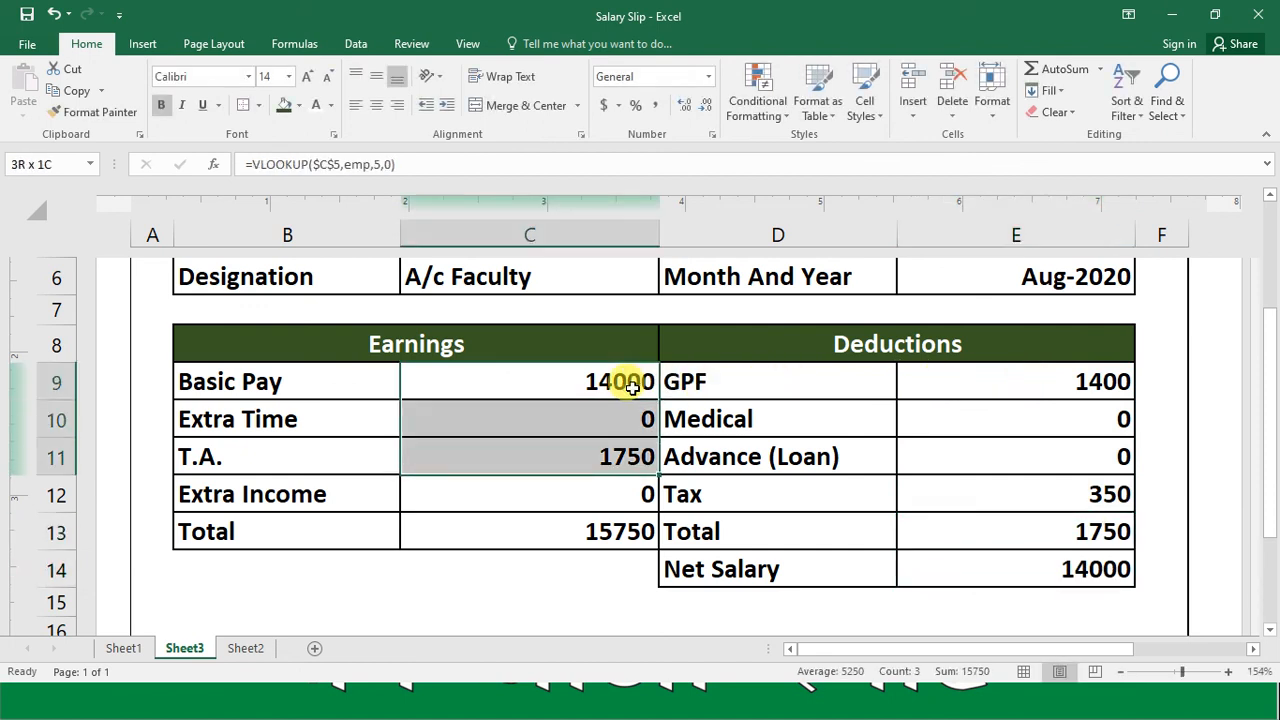
left_click(659, 106)
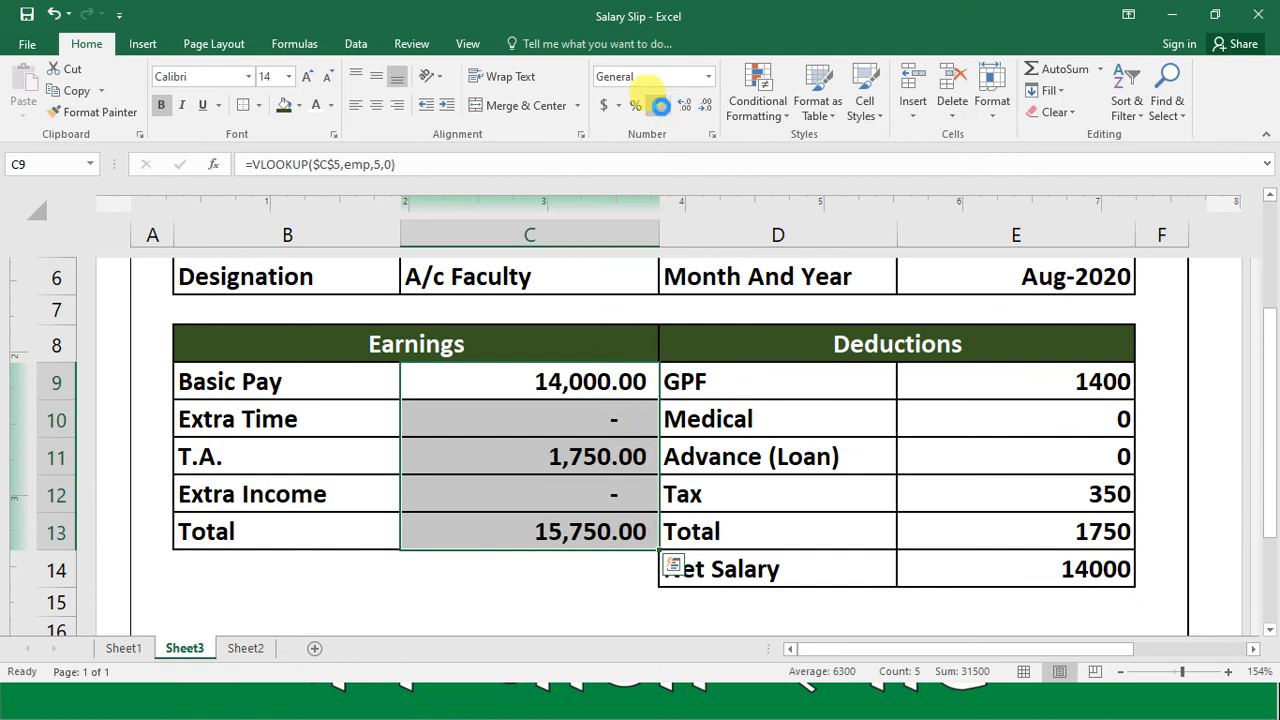
Step: Apply the comma number style to the deduction amounts, Total and Net Salary in E9:E14
left_click(1076, 372)
key("shift+Down")
key("shift+Down")
key("shift+Down")
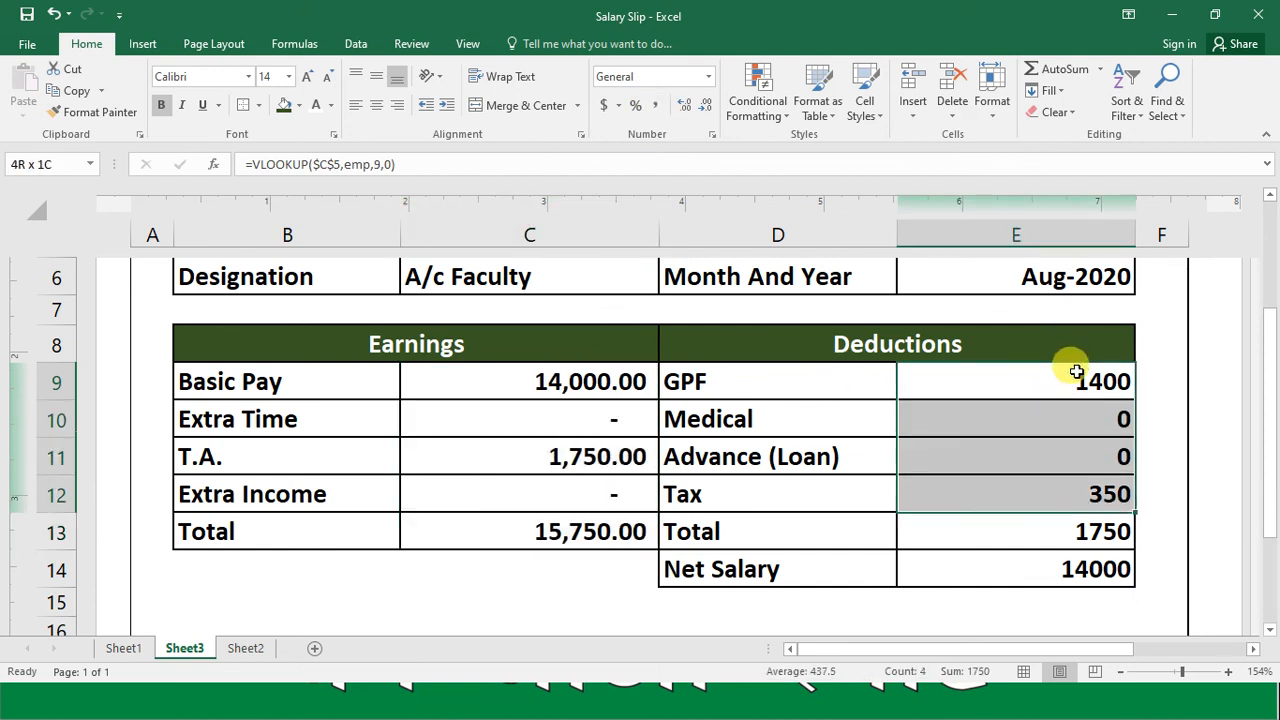
key("shift+Down")
key("shift+Down")
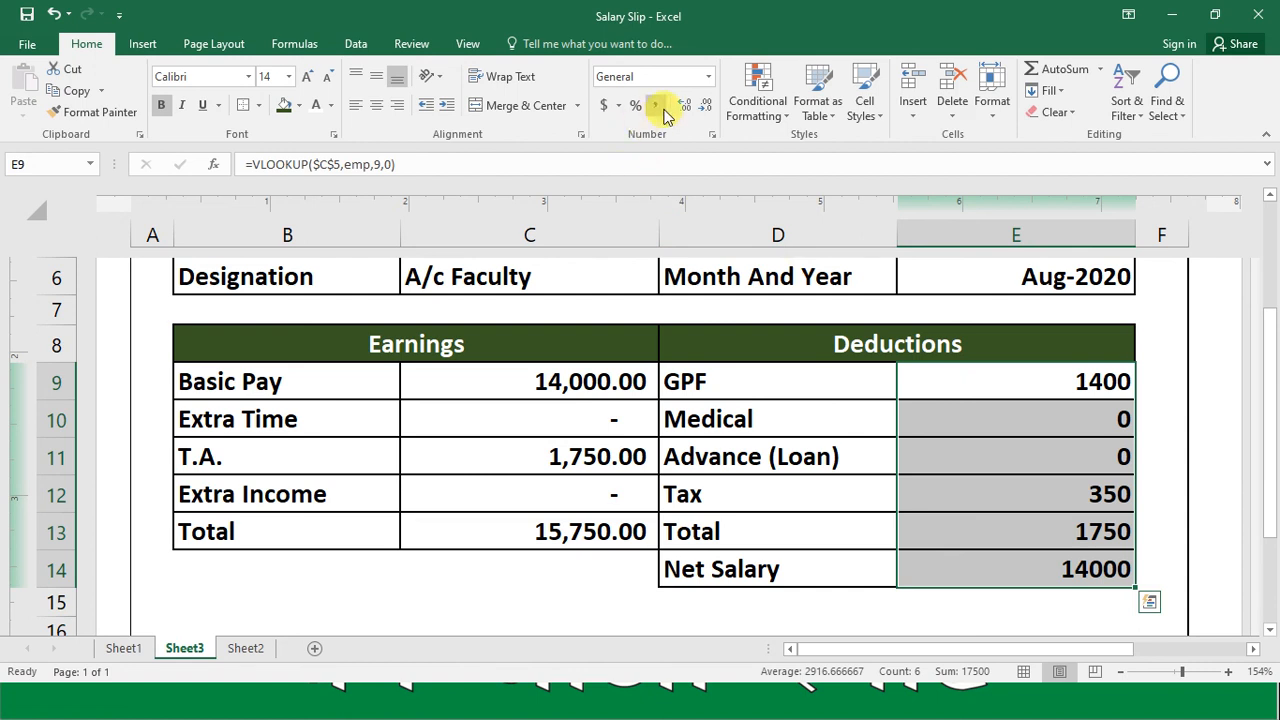
left_click(657, 106)
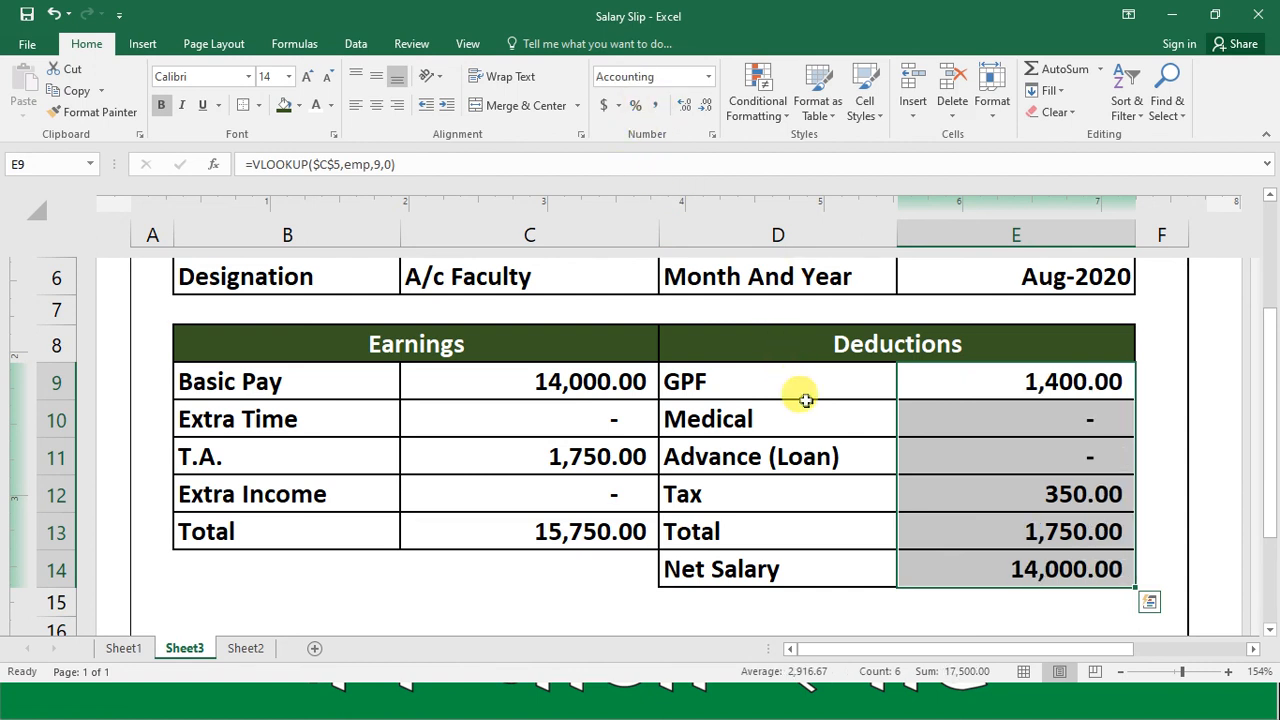
left_click(806, 402)
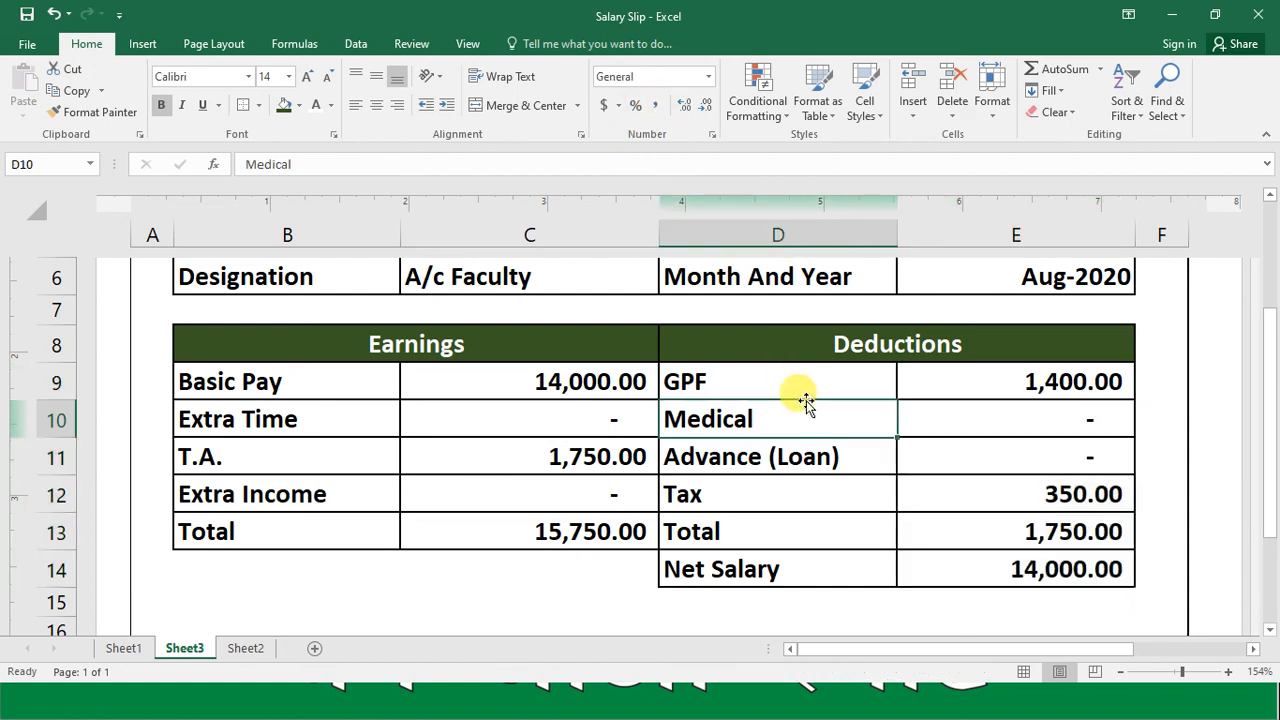
Step: Set the sheet zoom to 100% and review the salary slip from its company heading down to the signature lines
left_click(1173, 673)
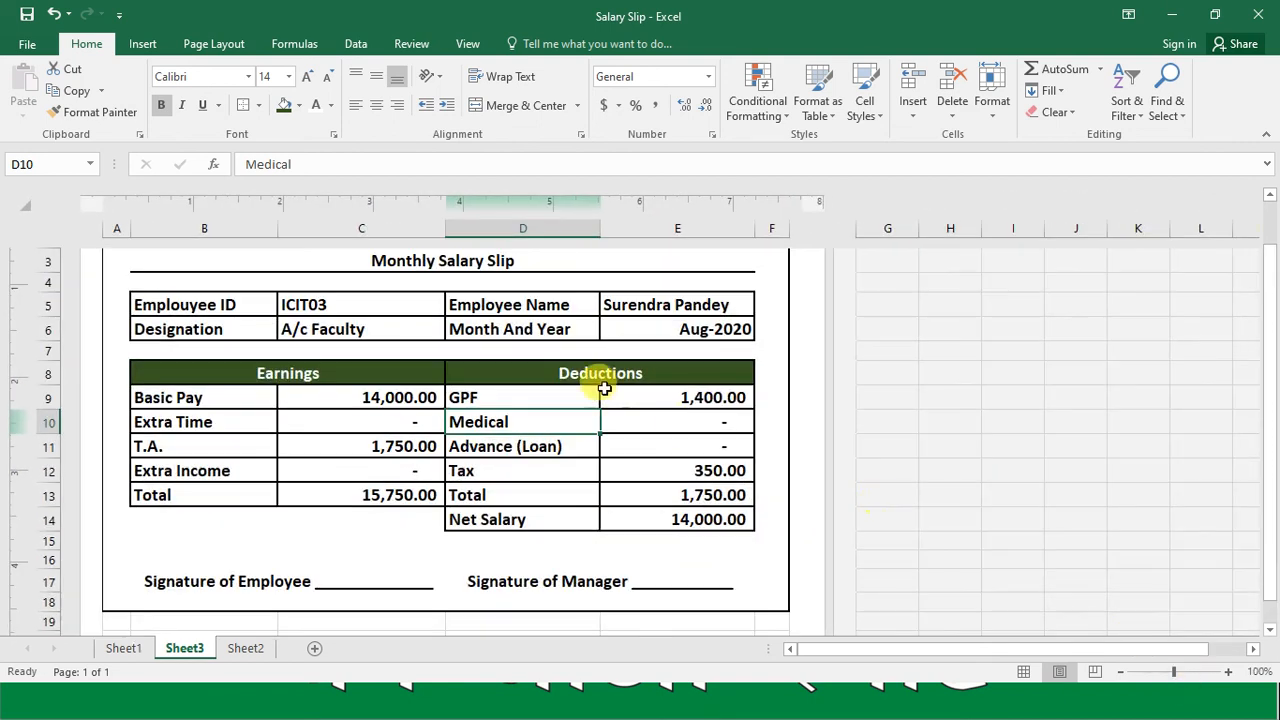
left_click(480, 370)
key("Up")
key("Up")
key("Up")
key("Up")
key("Up")
key("Up")
key("Up")
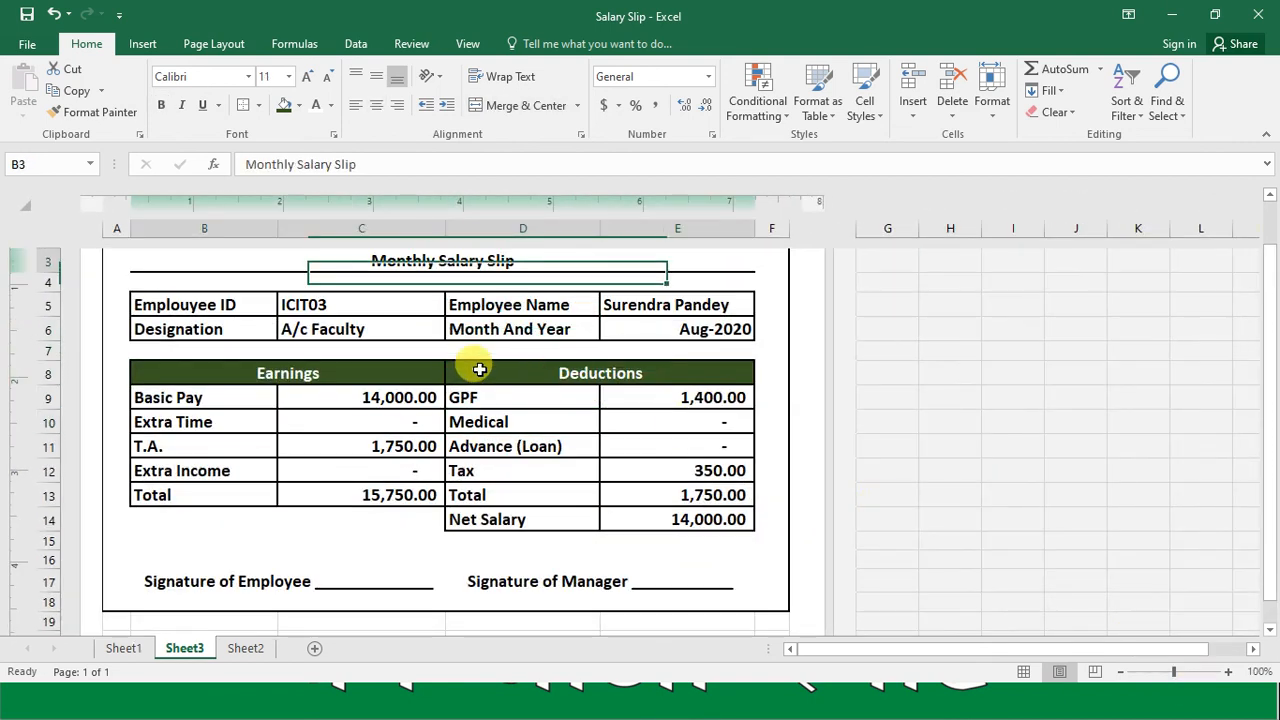
key("Down")
key("Down")
key("Down")
key("Down")
key("Down")
key("Down")
key("Down")
key("Down")
key("Down")
key("Down")
key("Down")
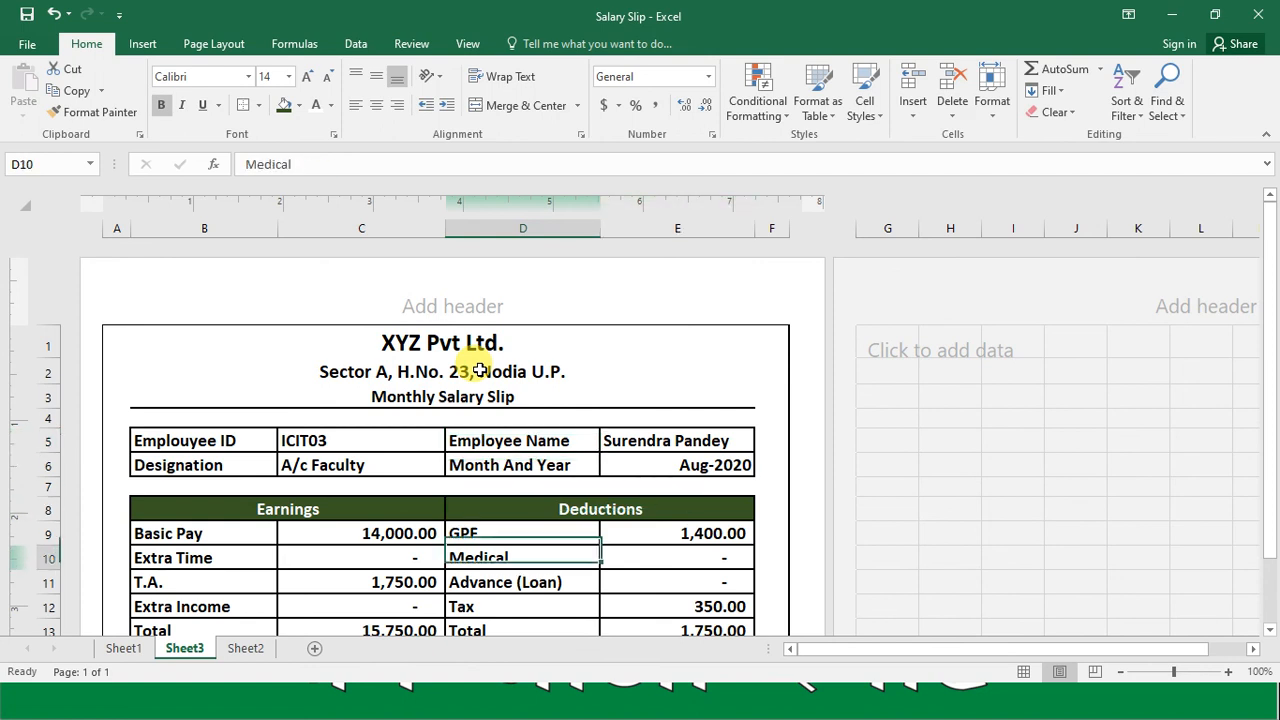
key("Down")
key("Down")
key("Down")
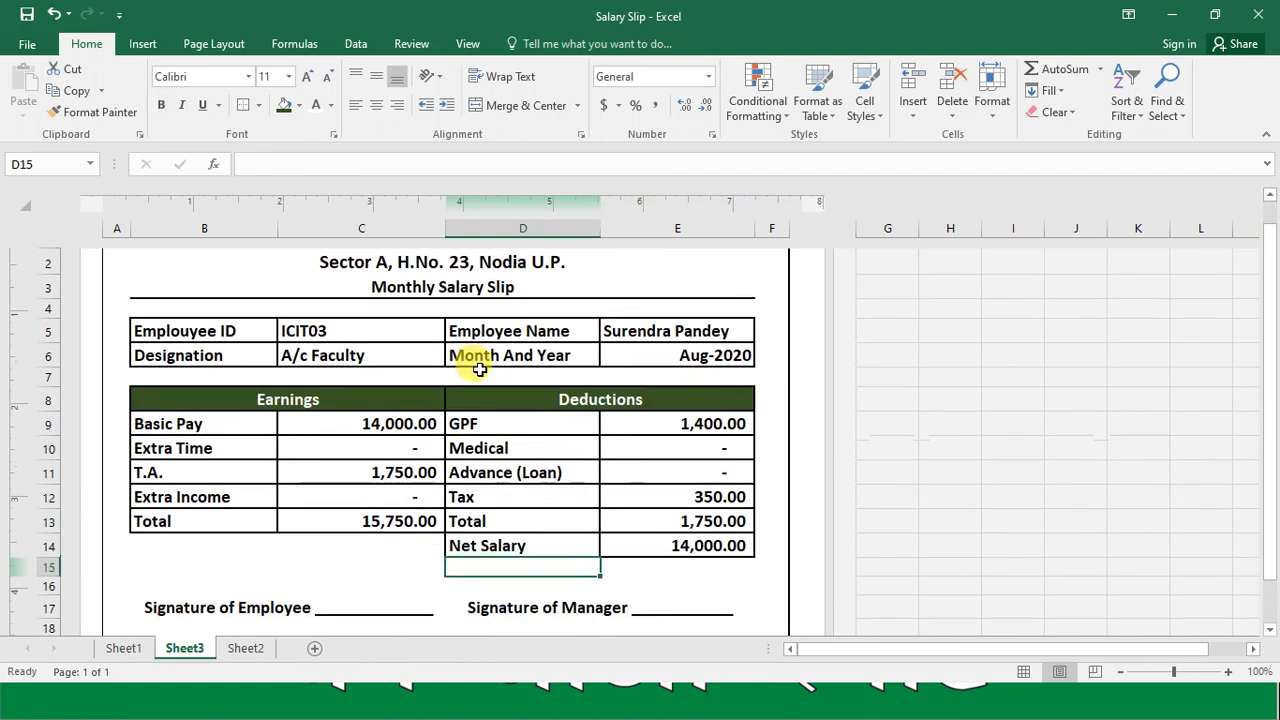
Step: Choose the first employee's ID from the dropdown list in cell C5 to test the slip
left_click(420, 337)
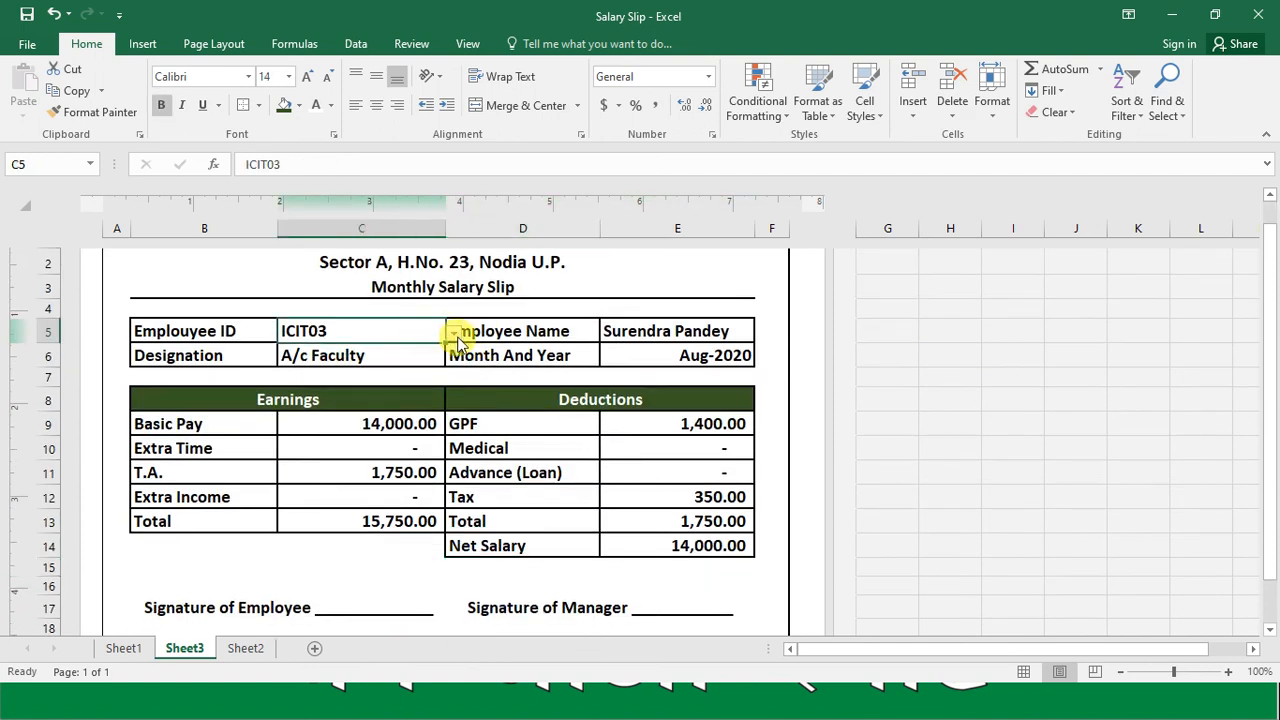
left_click(454, 335)
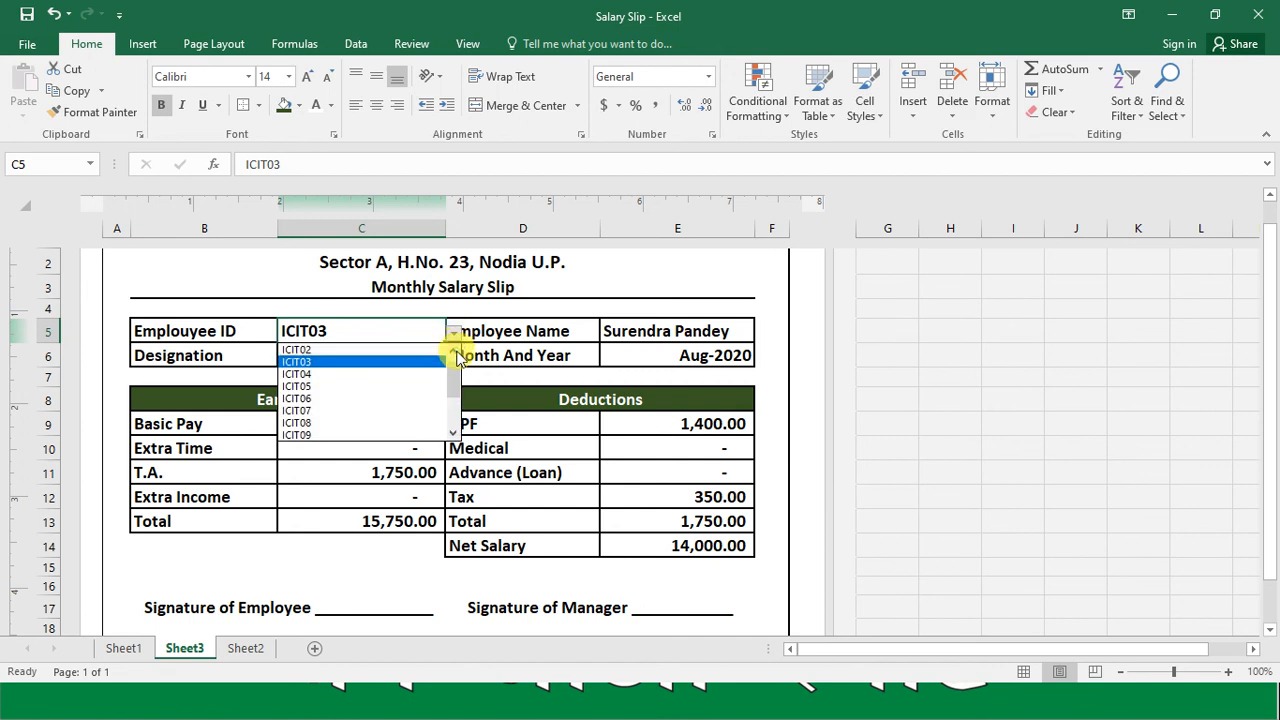
left_click(405, 350)
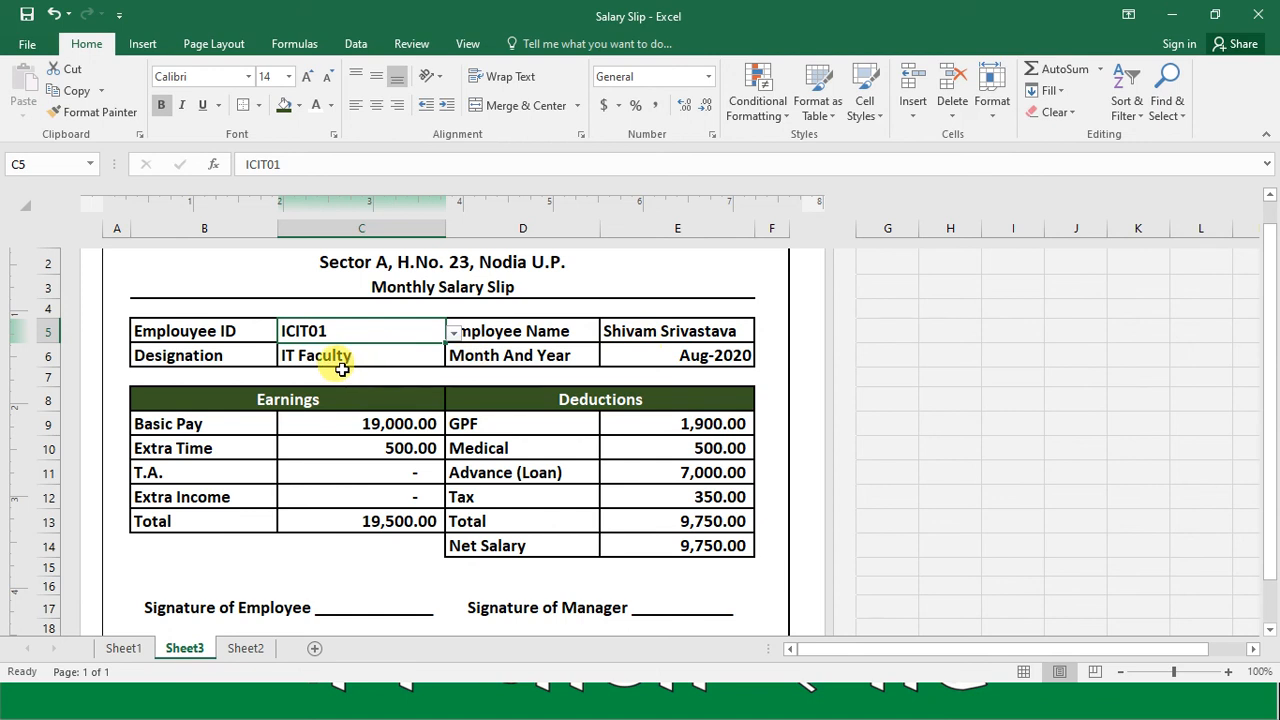
Step: Compare the slip's earnings and deductions on Sheet3 with the first employee's record on Sheet2
left_click(245, 648)
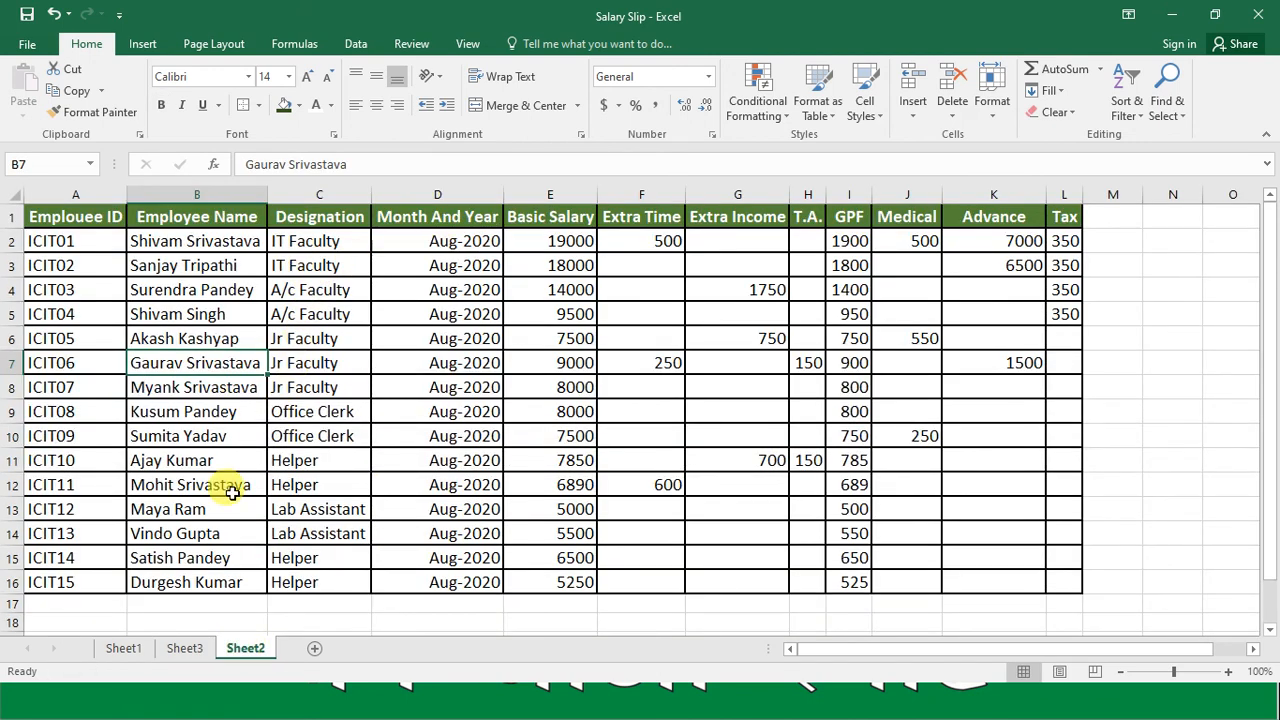
left_click(182, 648)
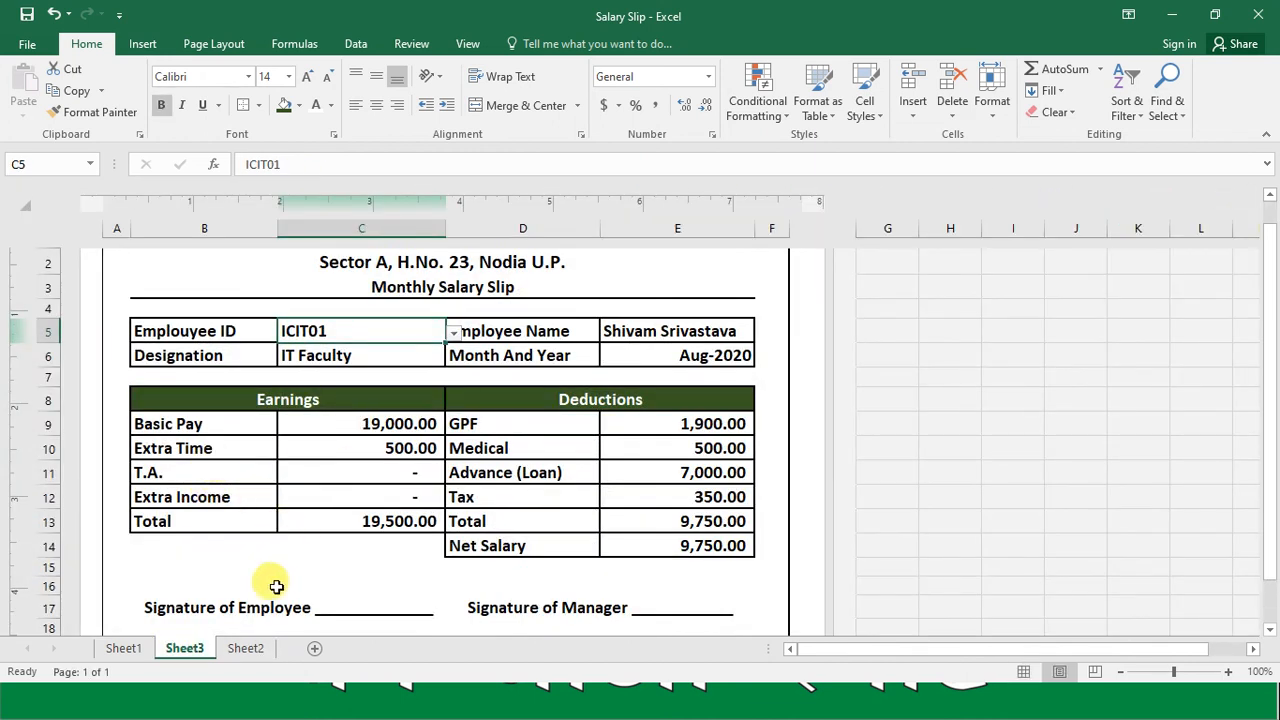
left_click(250, 648)
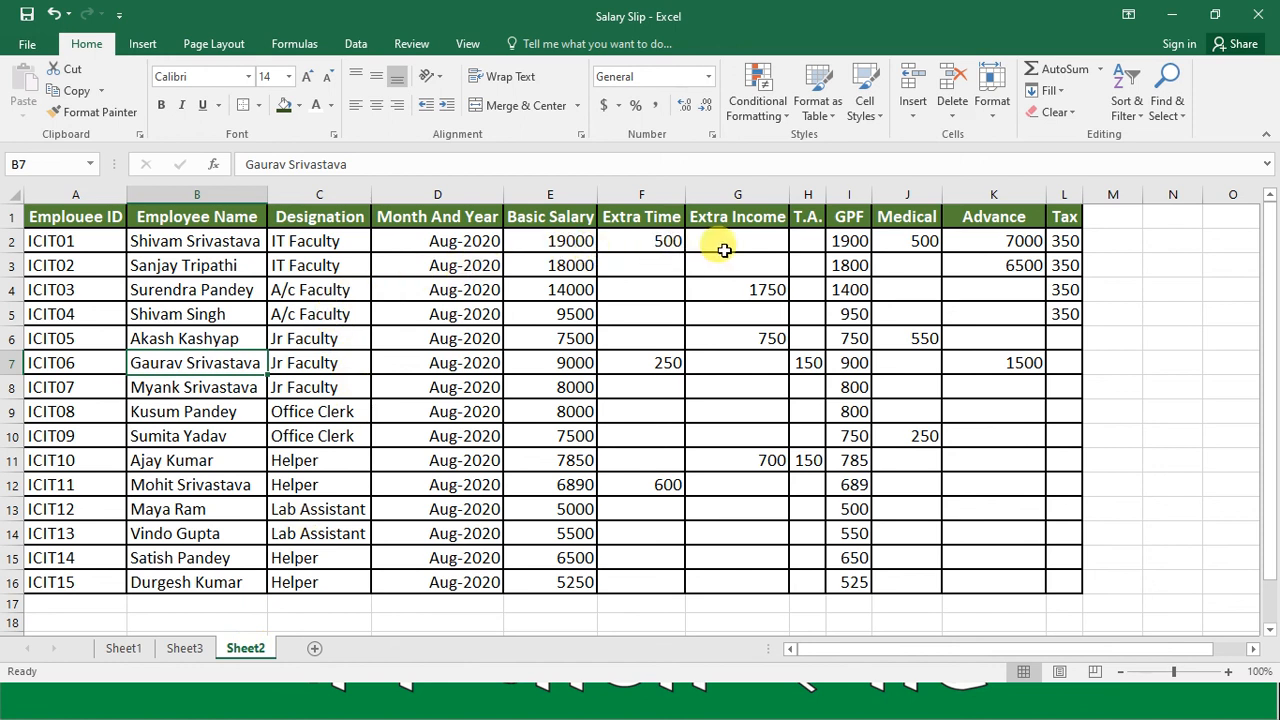
left_click(186, 649)
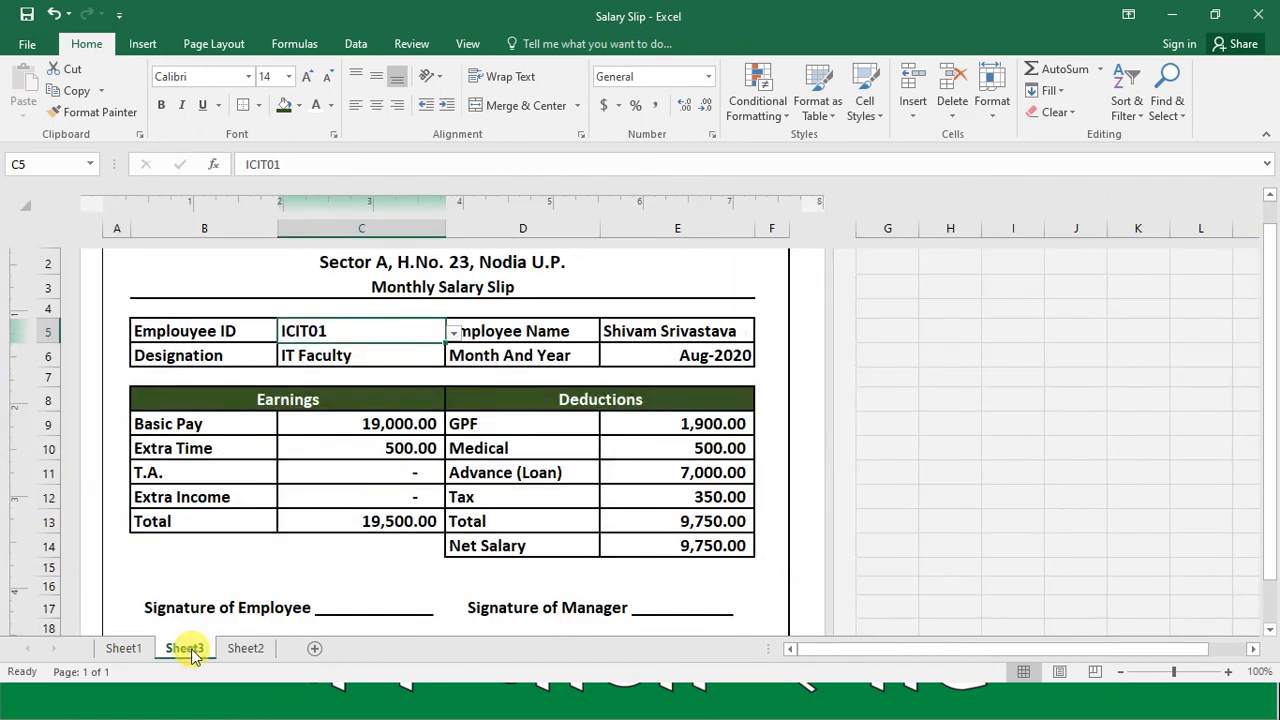
left_click(248, 648)
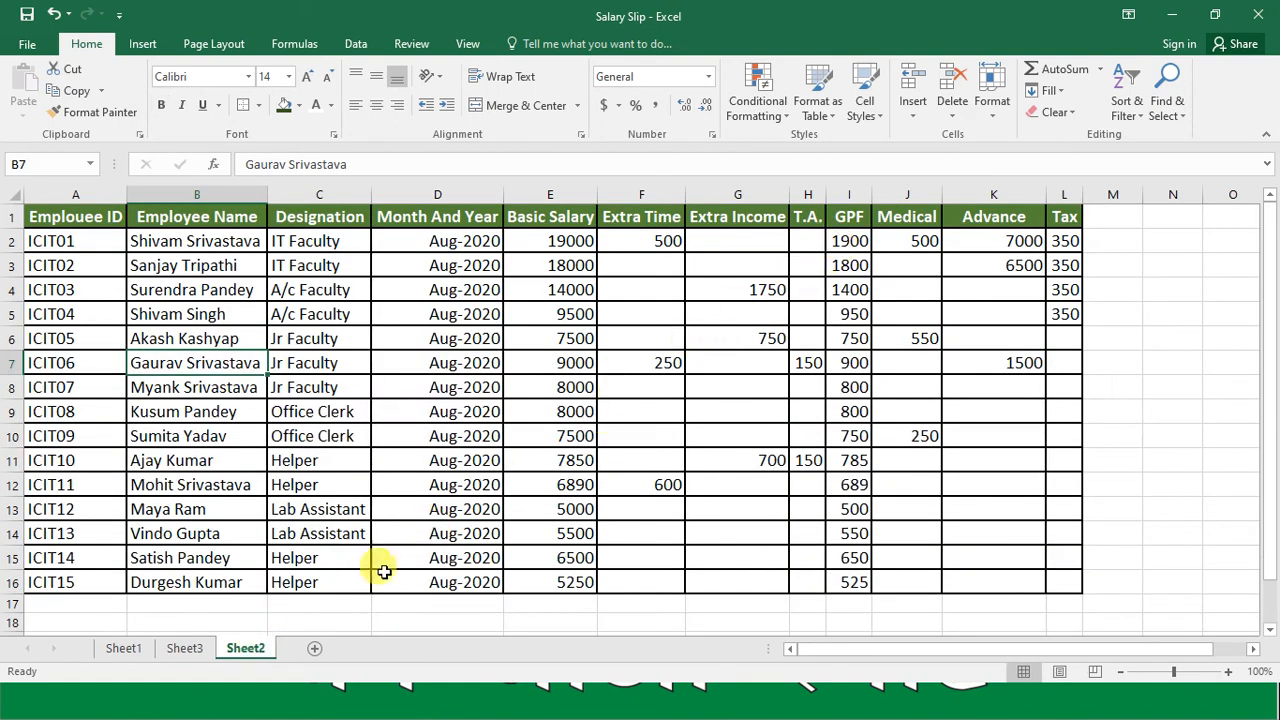
left_click(182, 649)
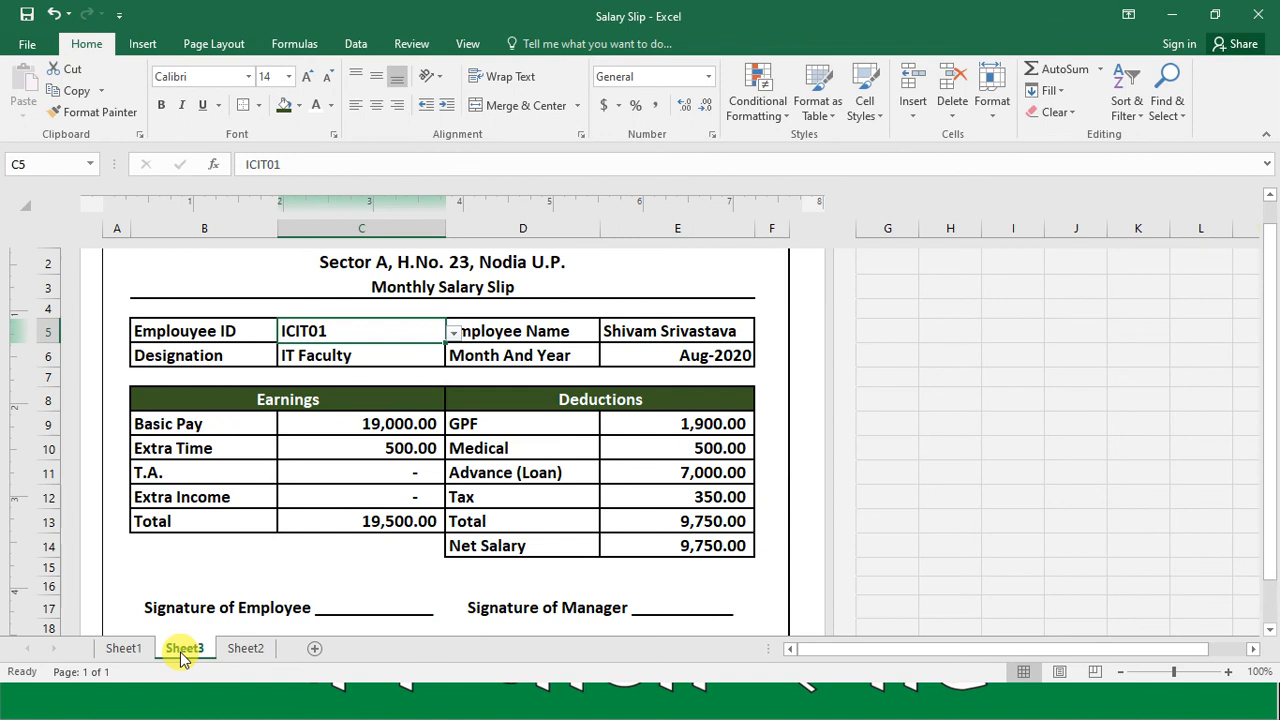
left_click(243, 652)
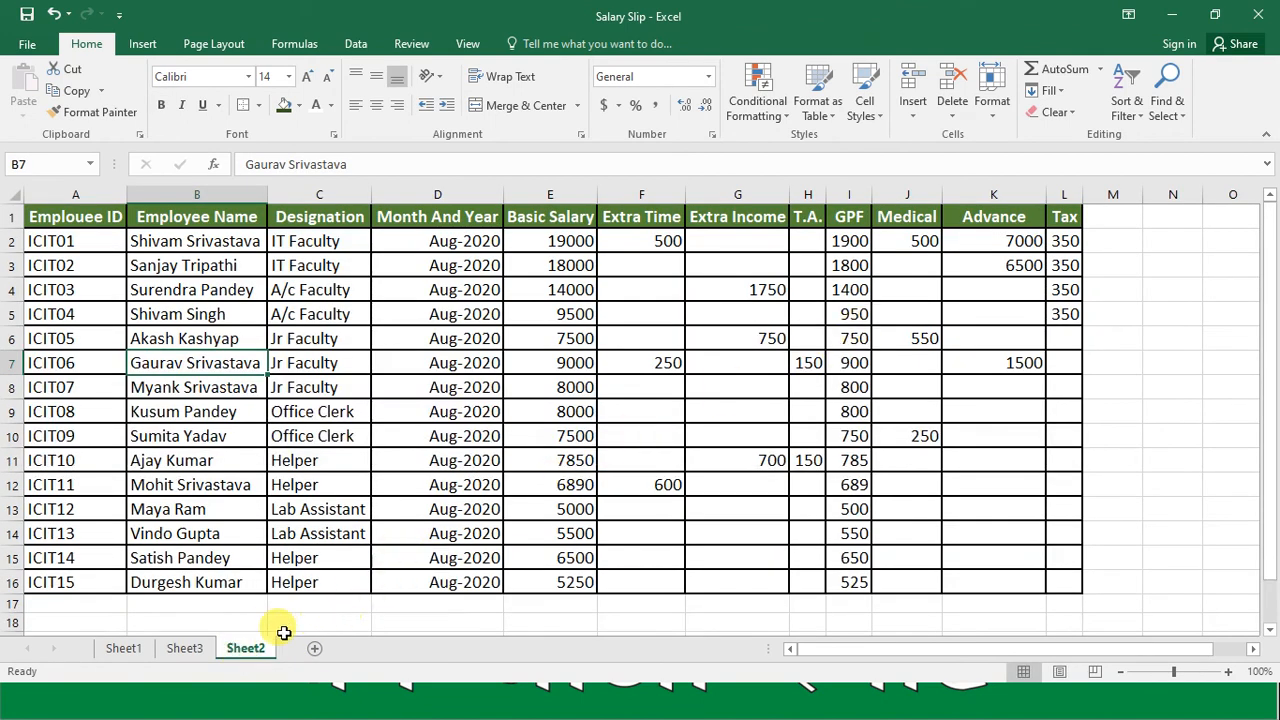
left_click(192, 652)
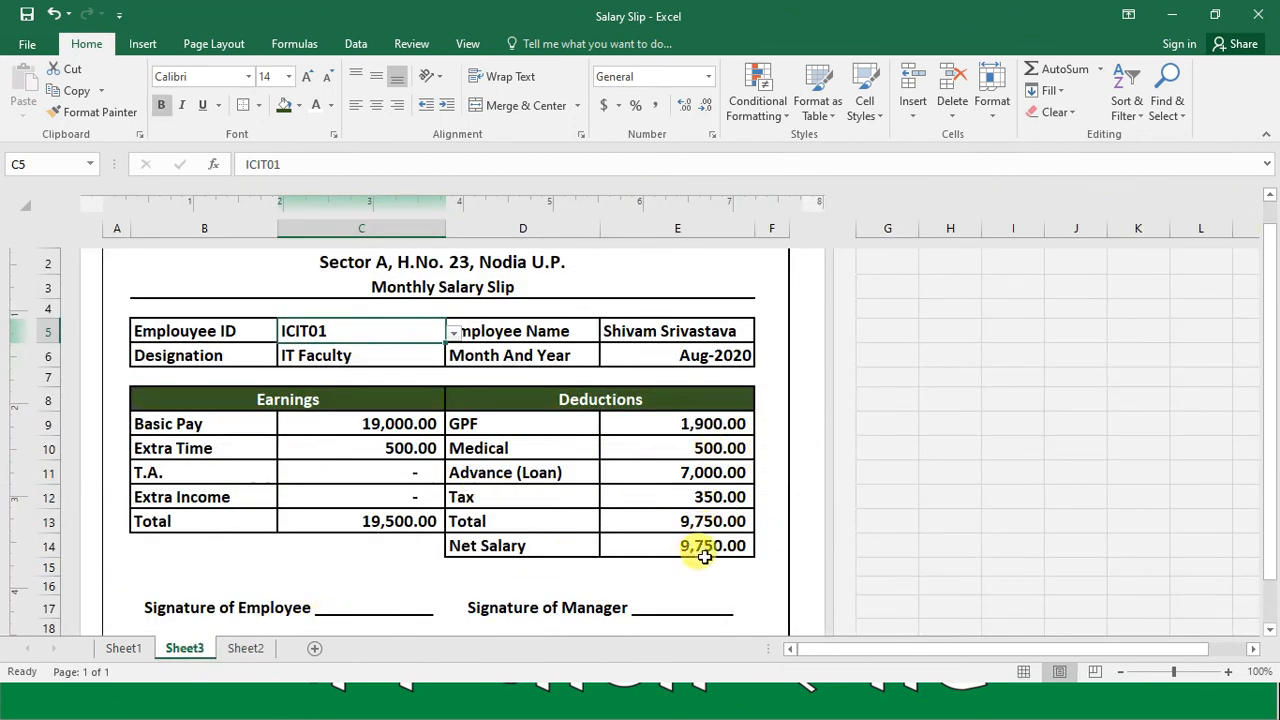
Step: Test the salary slip by choosing the seventh employee's ID in cell C5, followed by the fourteenth employee's ID
left_click(454, 333)
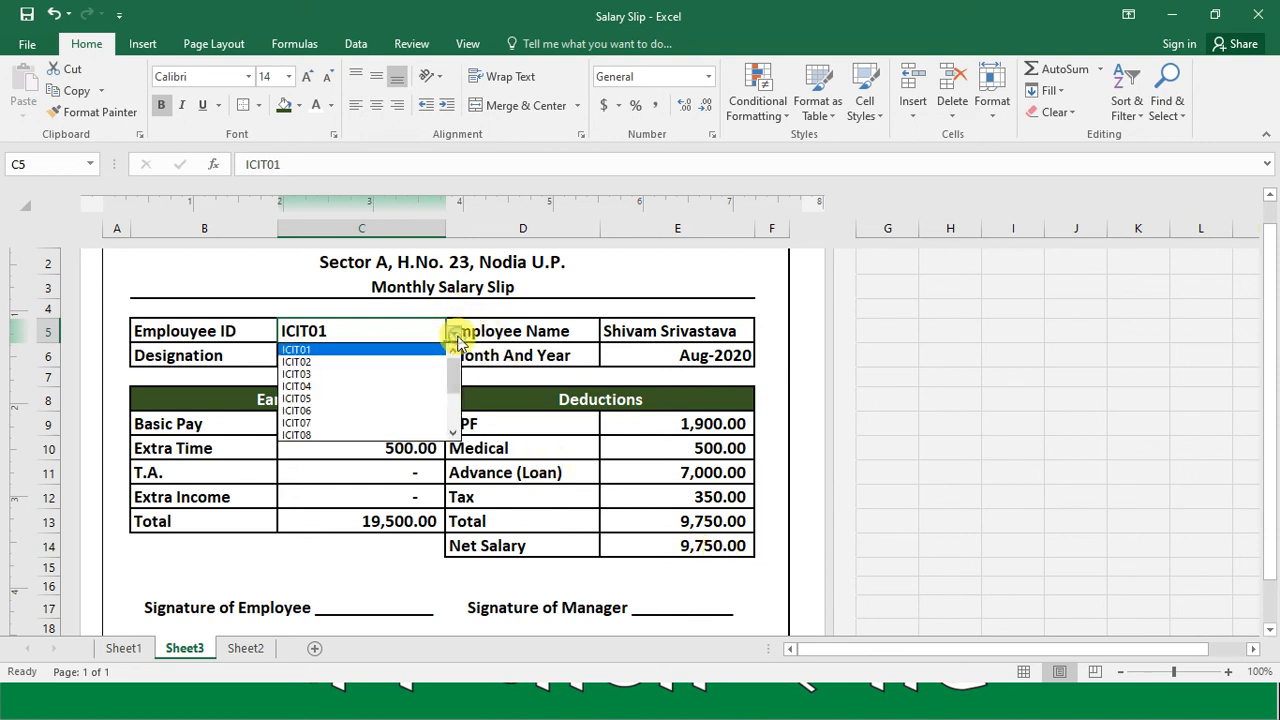
left_click(386, 422)
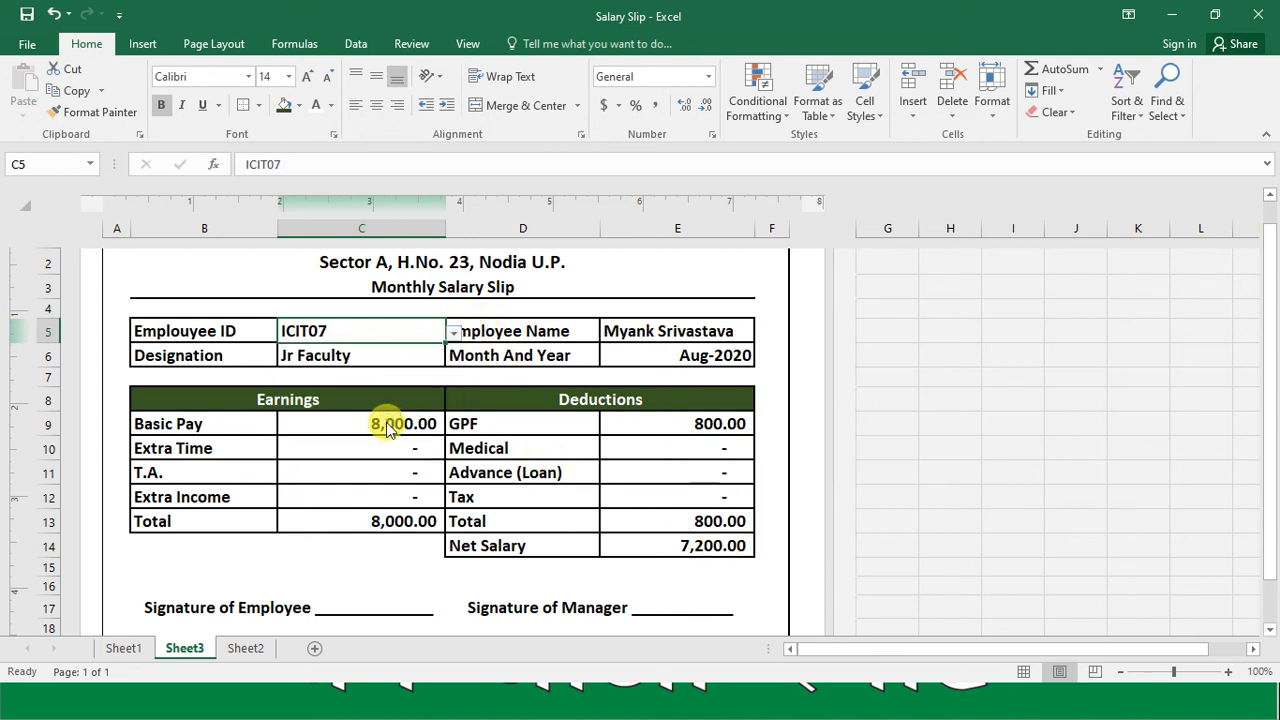
left_click(454, 333)
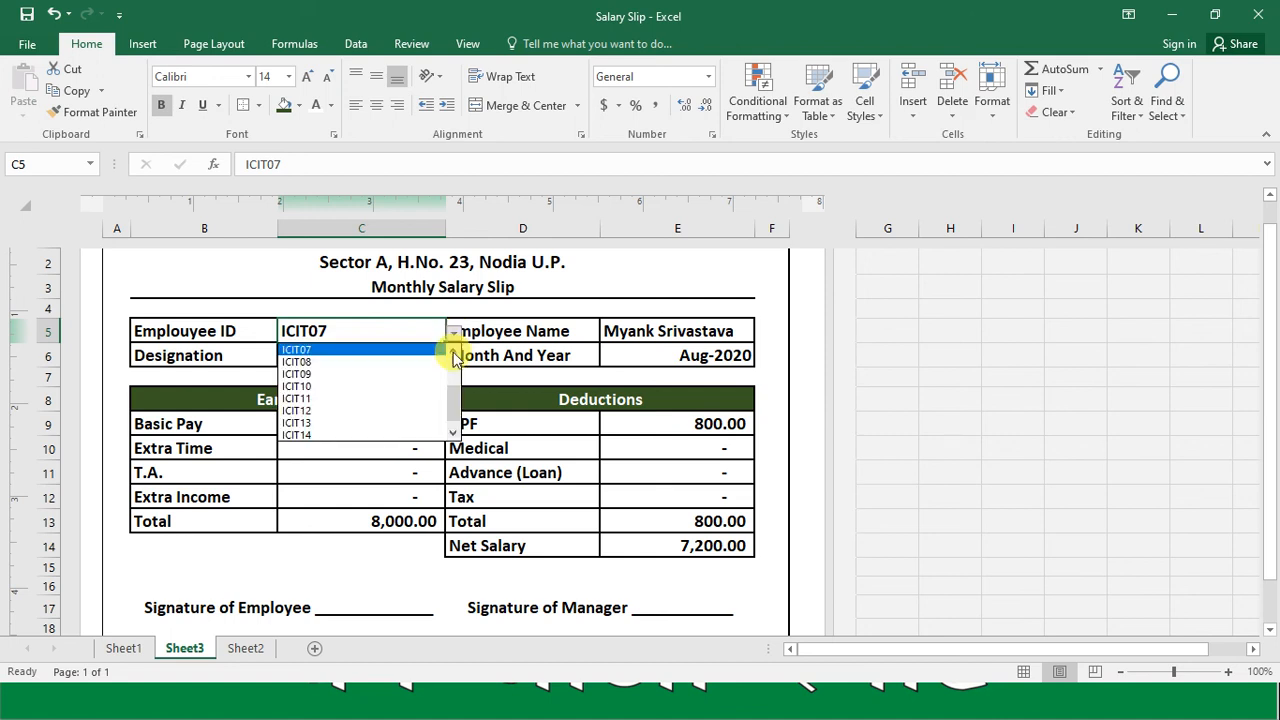
left_click(432, 436)
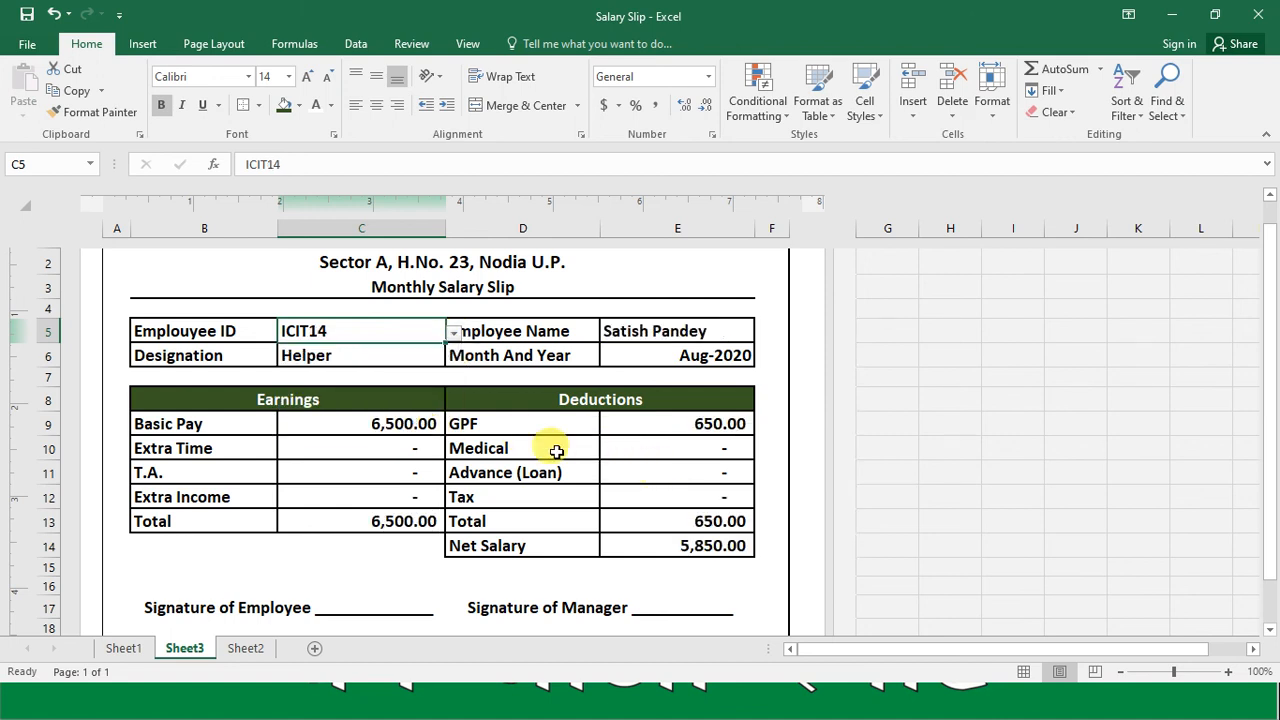
Step: Choose the tenth employee's ID from the Employee ID dropdown list in cell C5
left_click(458, 333)
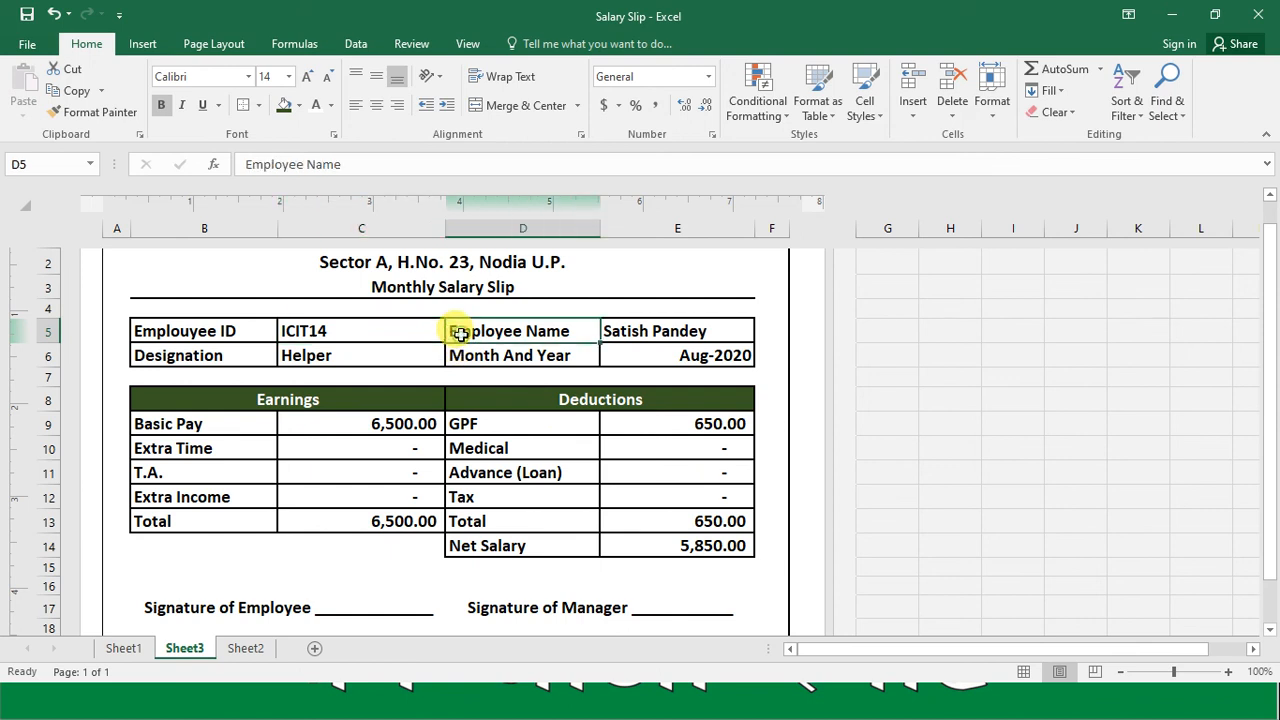
left_click(383, 338)
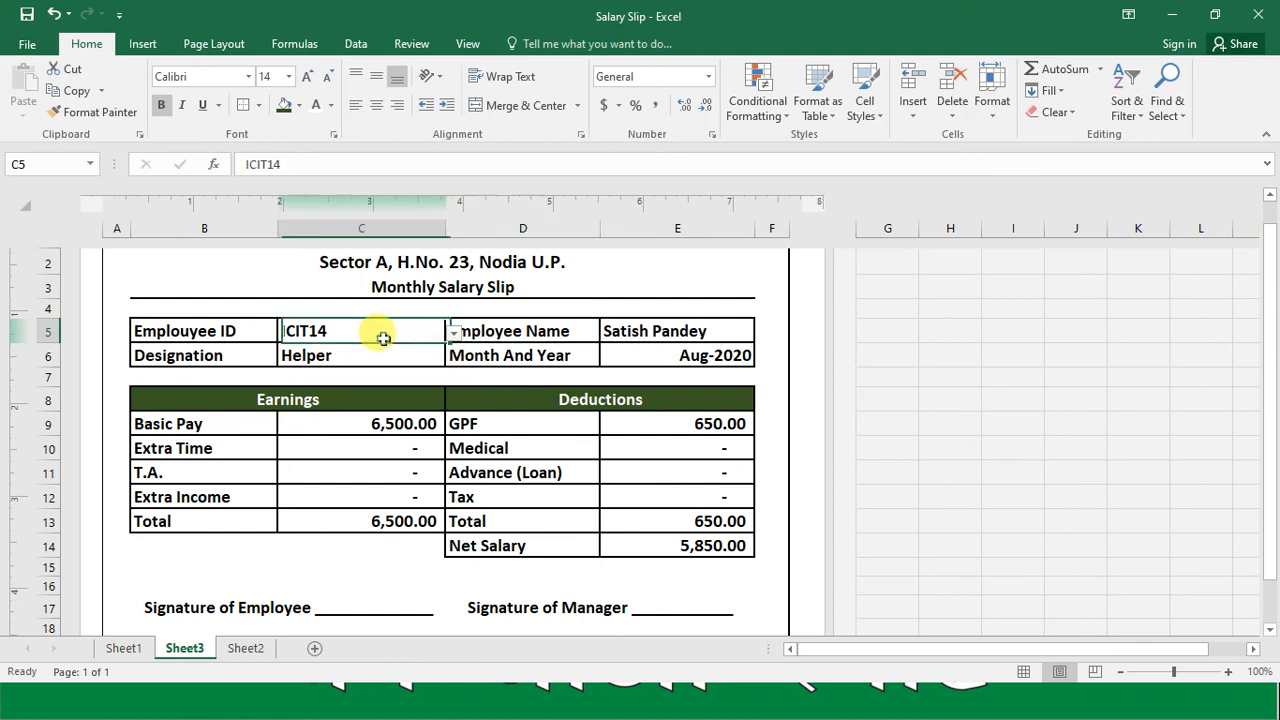
left_click(455, 333)
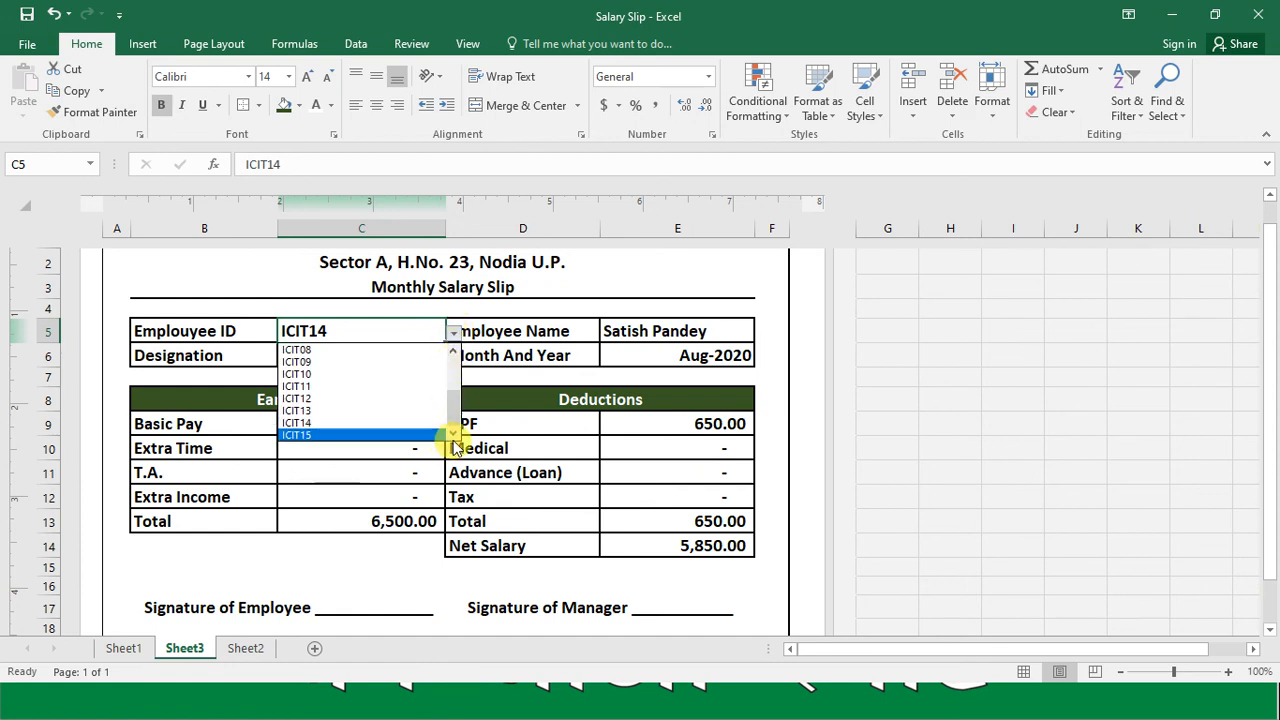
left_click(396, 375)
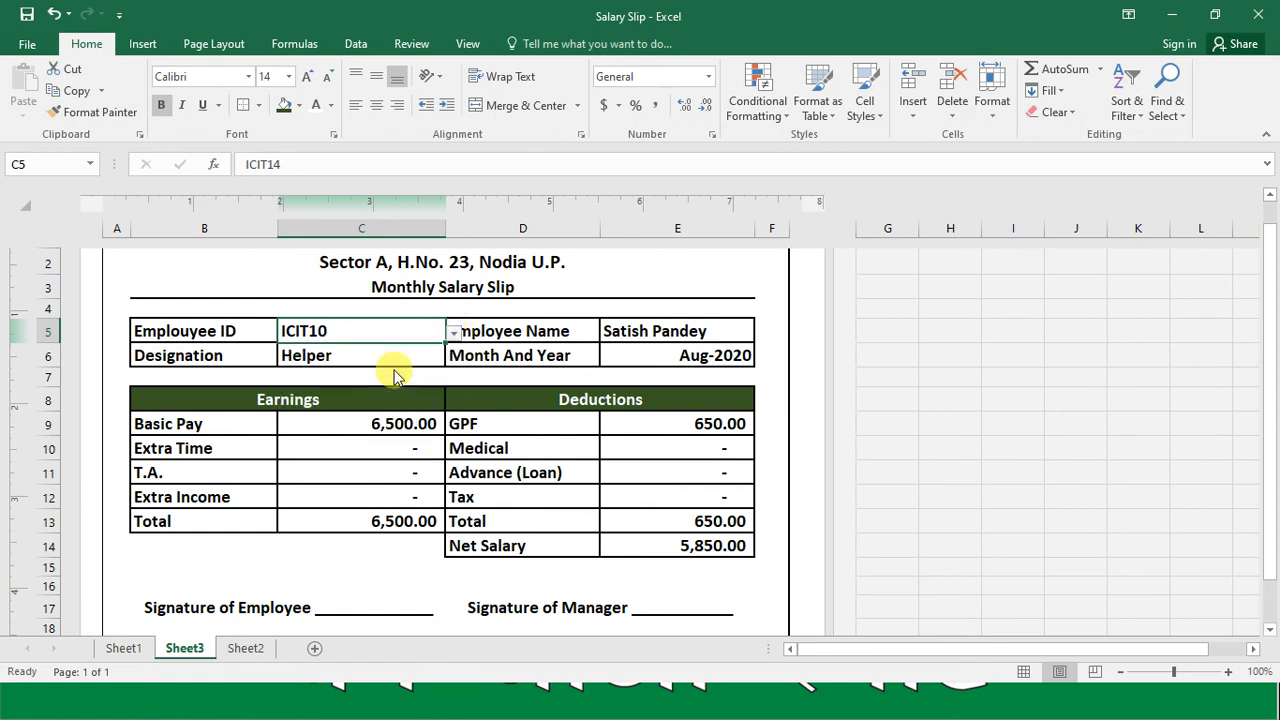
Step: Review the tenth employee's slip from the company heading down through the earnings and deductions to the Net Salary row
left_click(369, 446)
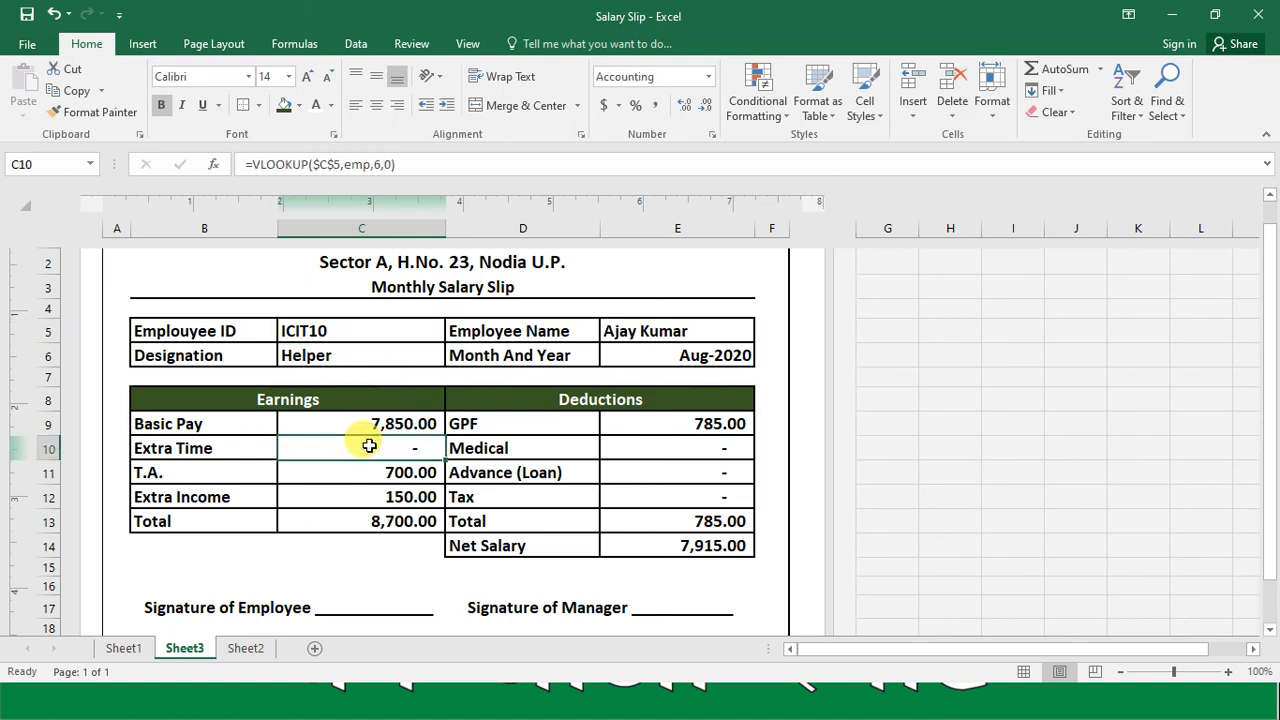
key("Up")
key("Up")
key("Up")
key("Up")
key("Up")
key("Up")
key("Up")
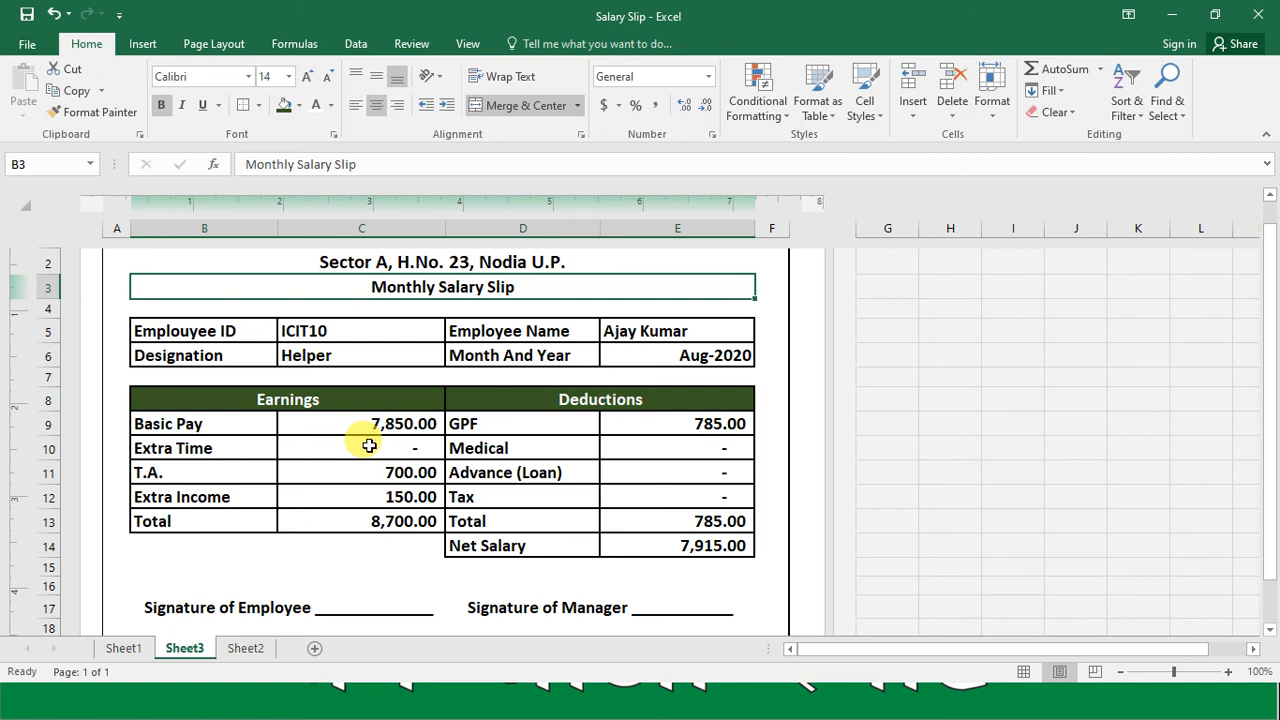
key("Up")
key("Up")
key("Up")
key("Down")
key("Down")
key("Down")
key("Down")
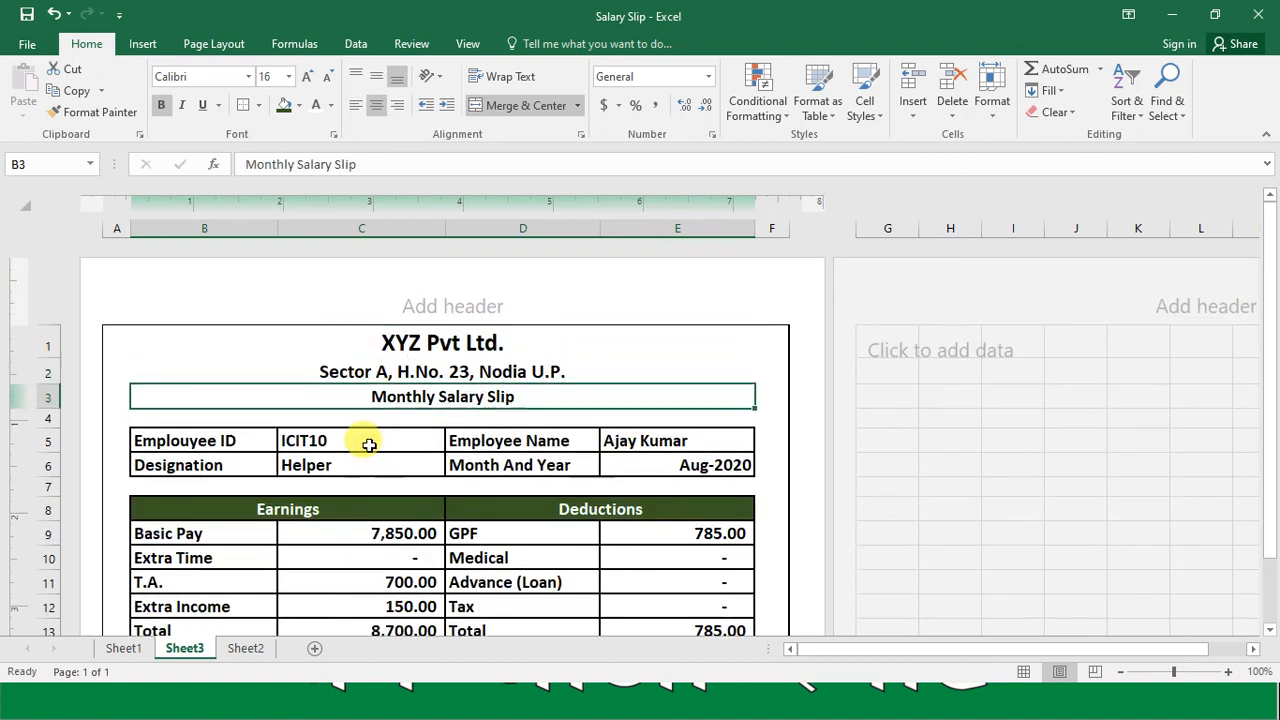
key("Down")
key("Down")
key("Down")
key("Down")
key("Down")
key("Down")
key("Down")
key("Down")
key("Down")
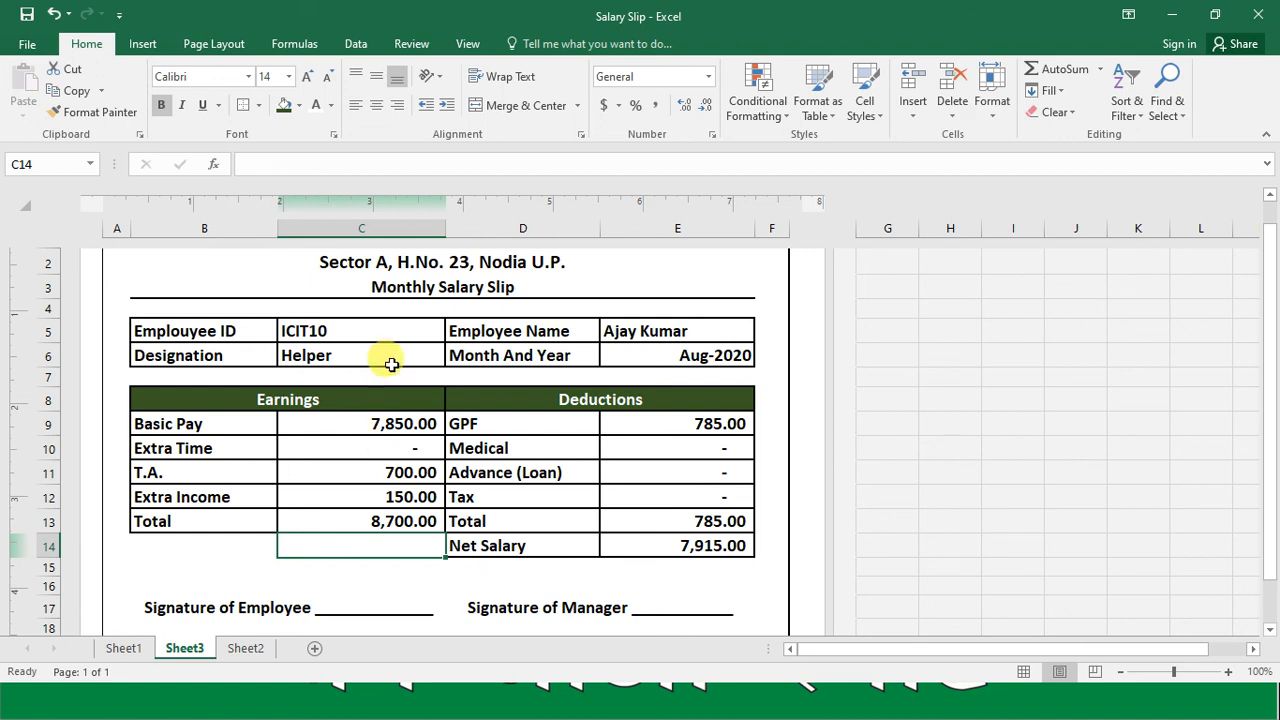
left_click(410, 328)
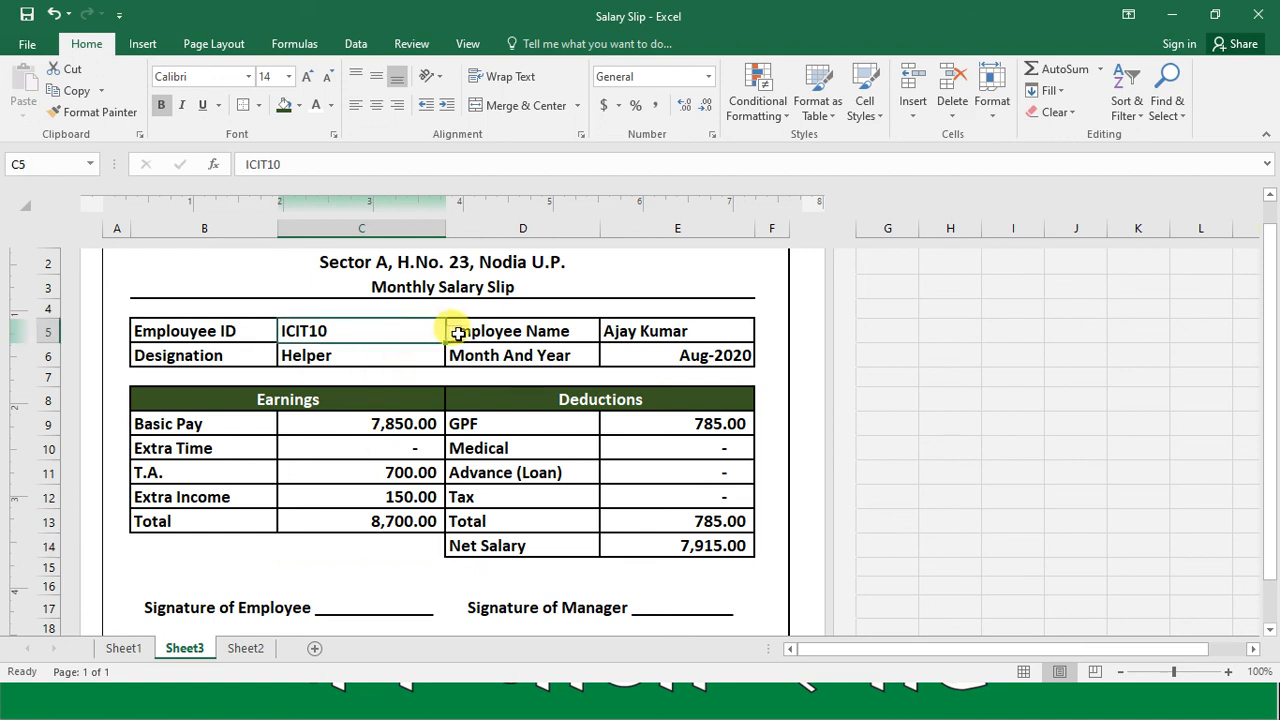
left_click(453, 331)
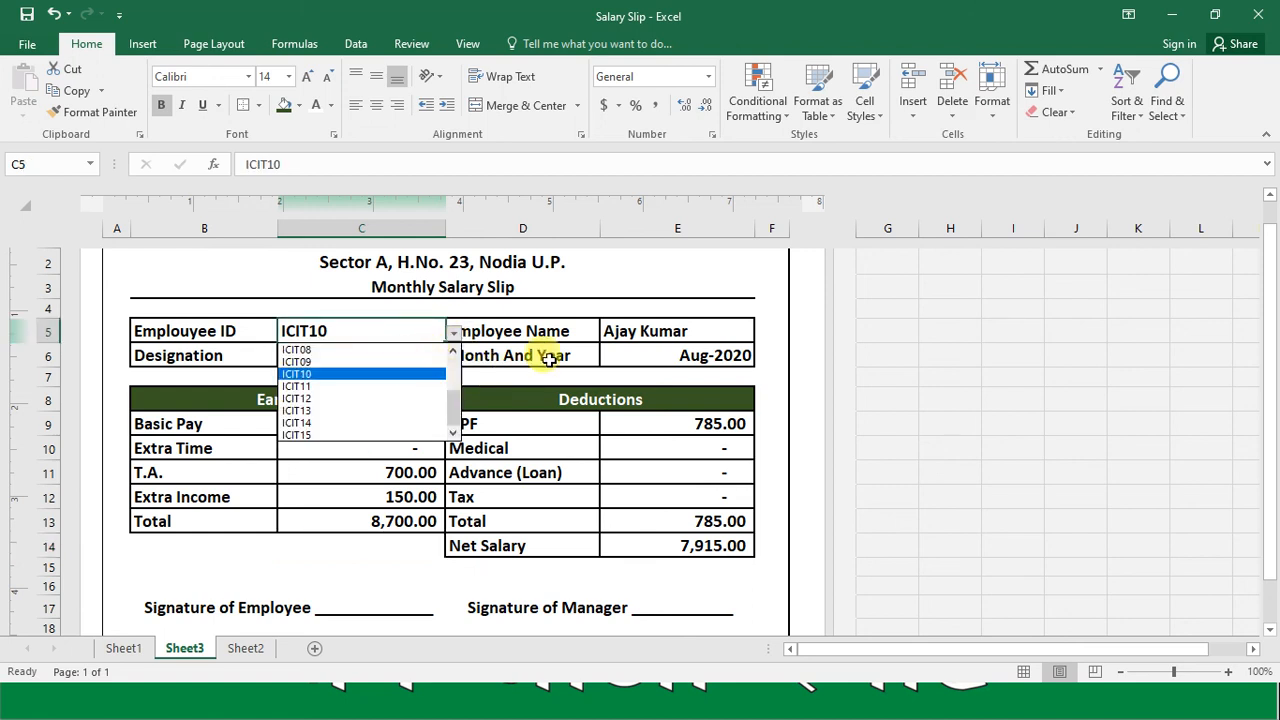
key("Escape")
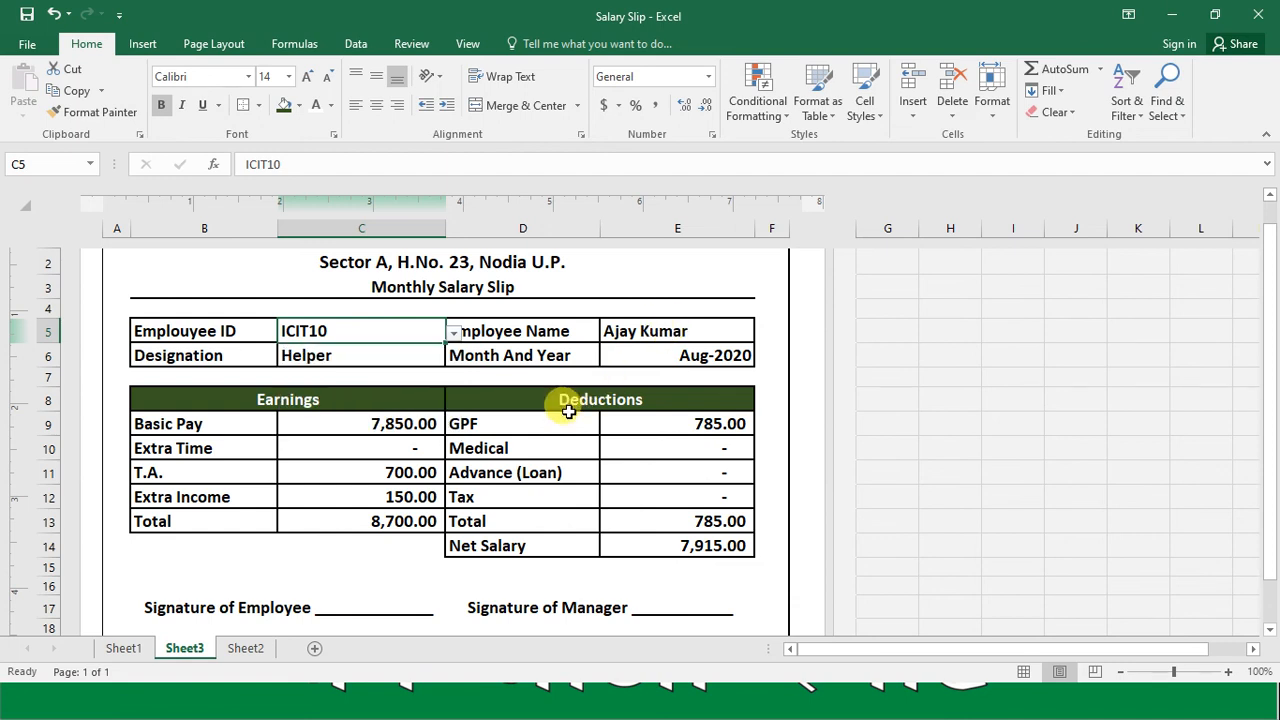
key("alt+Tab")
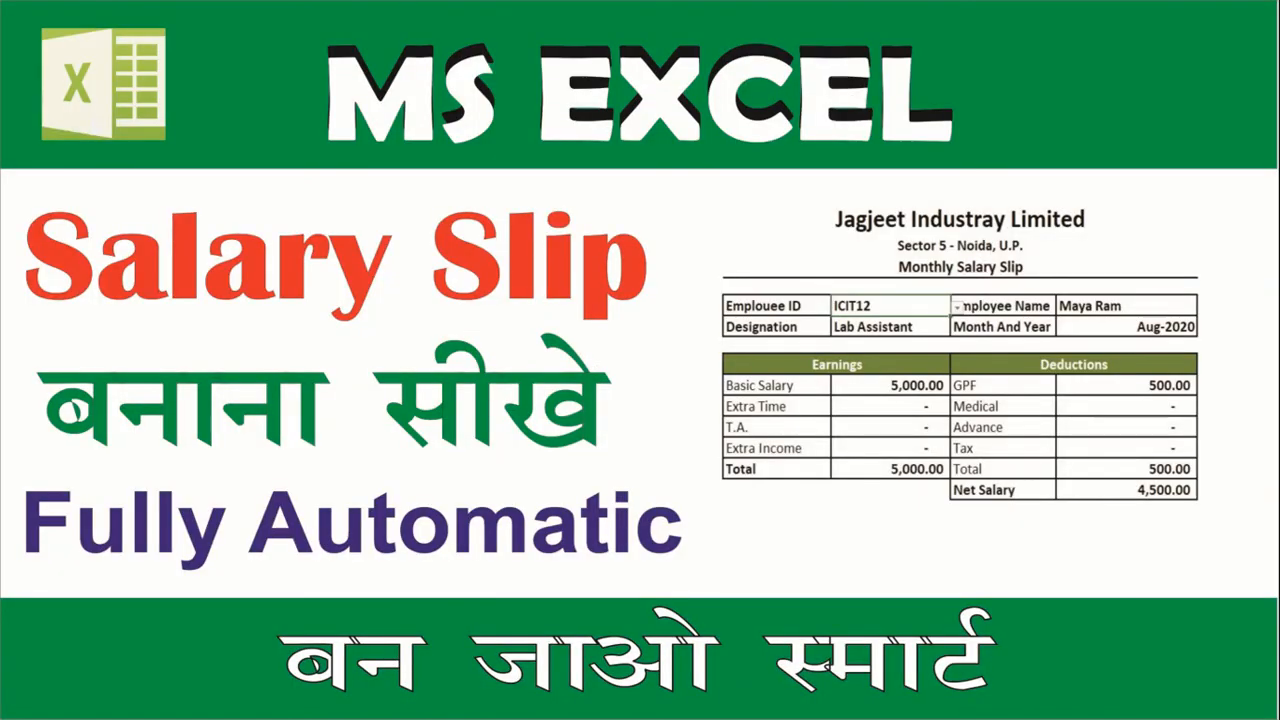